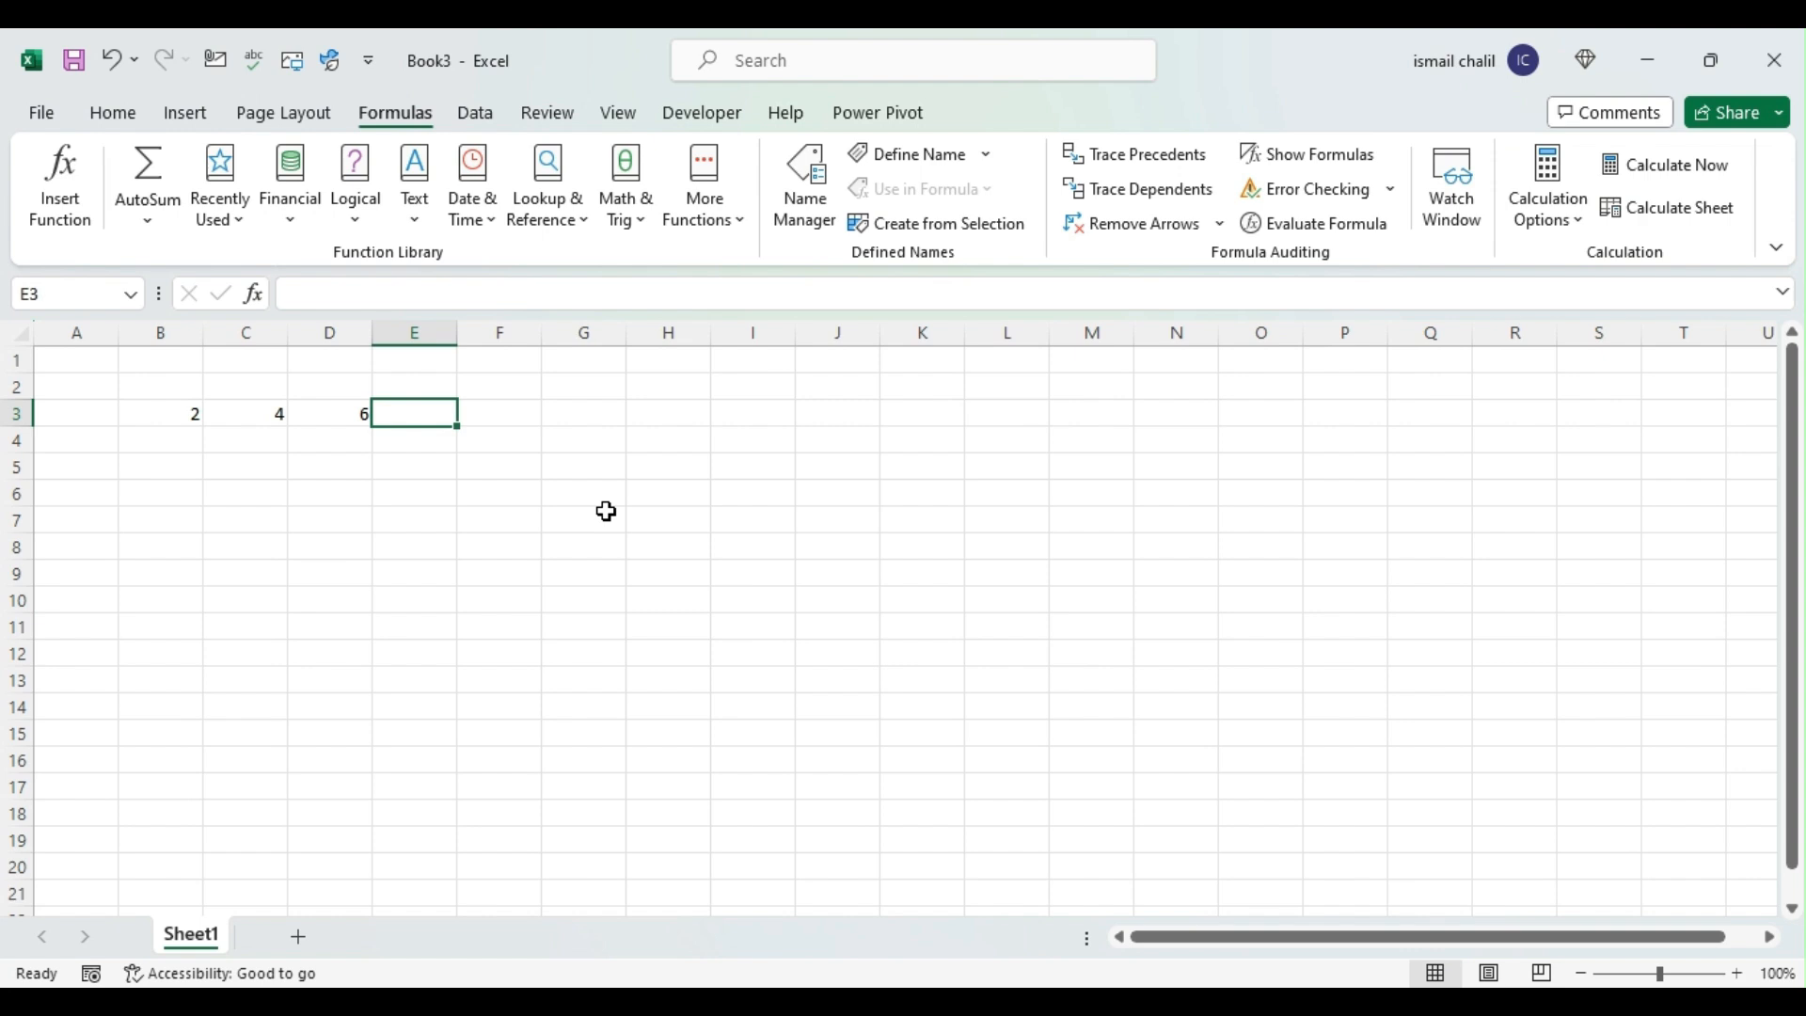
# Step: Open the Insert Function dialog for cell E3
pyautogui.press('alt')
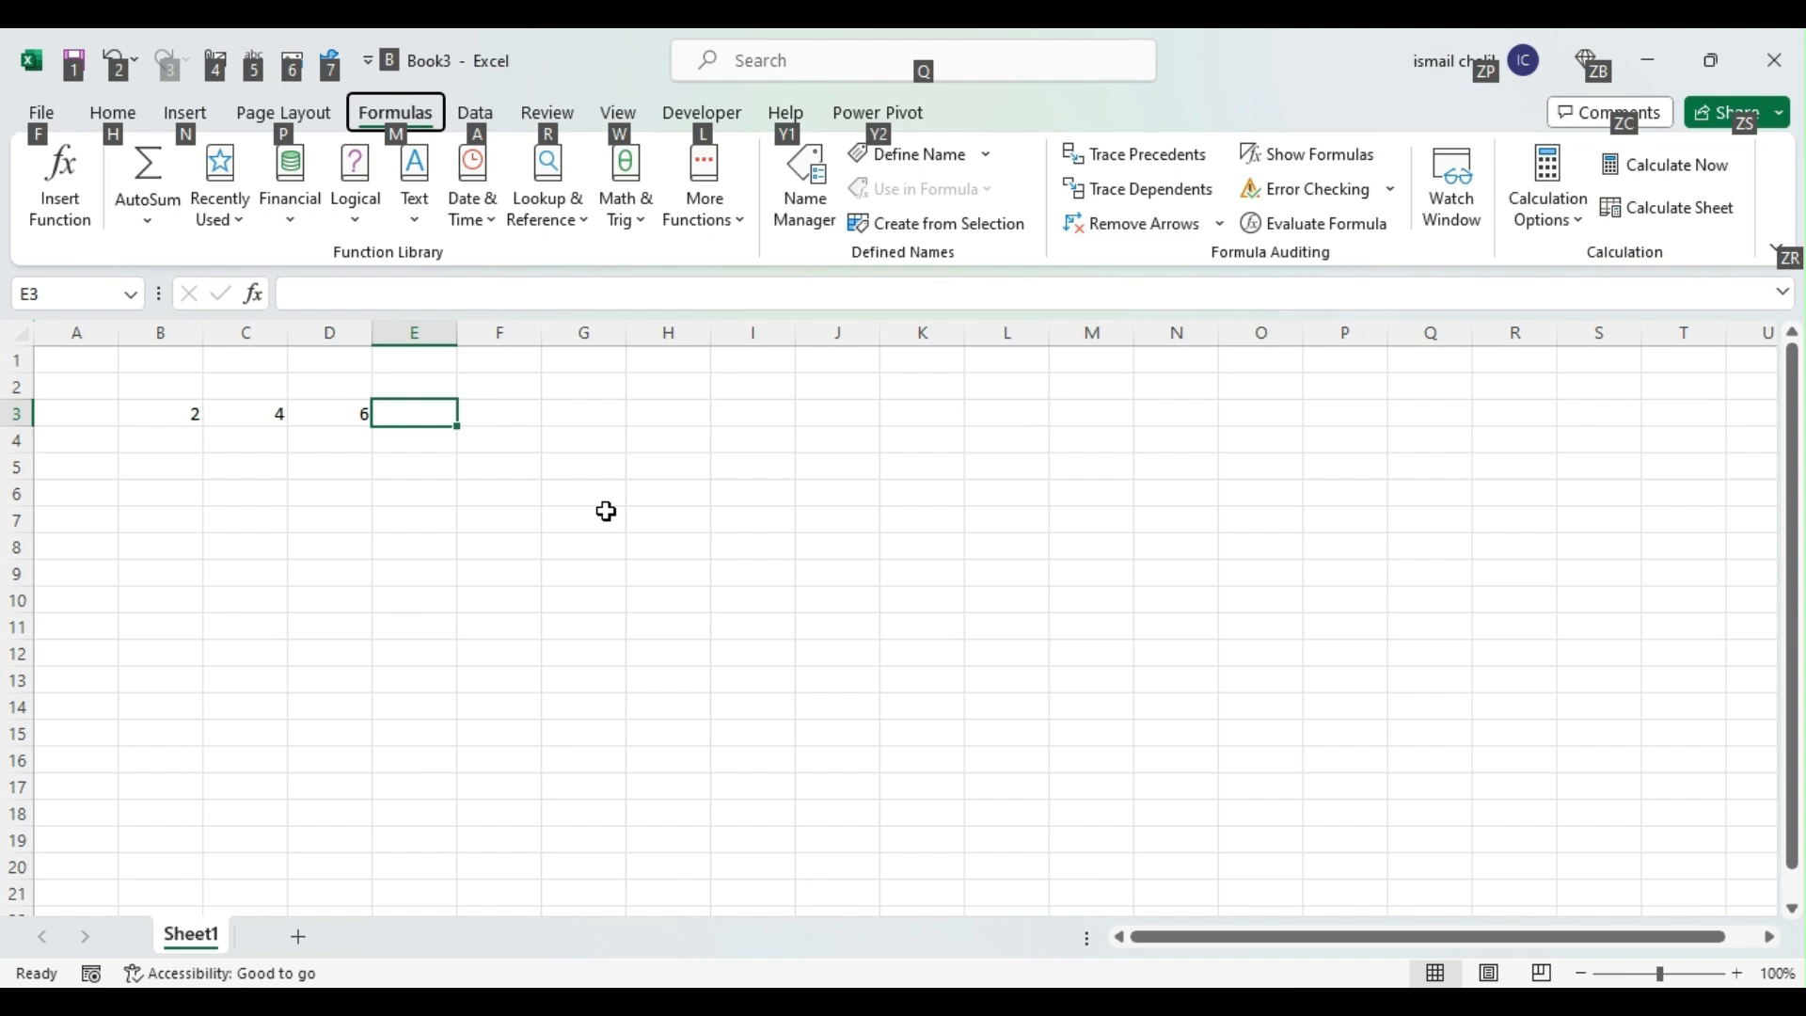
pyautogui.press('m')
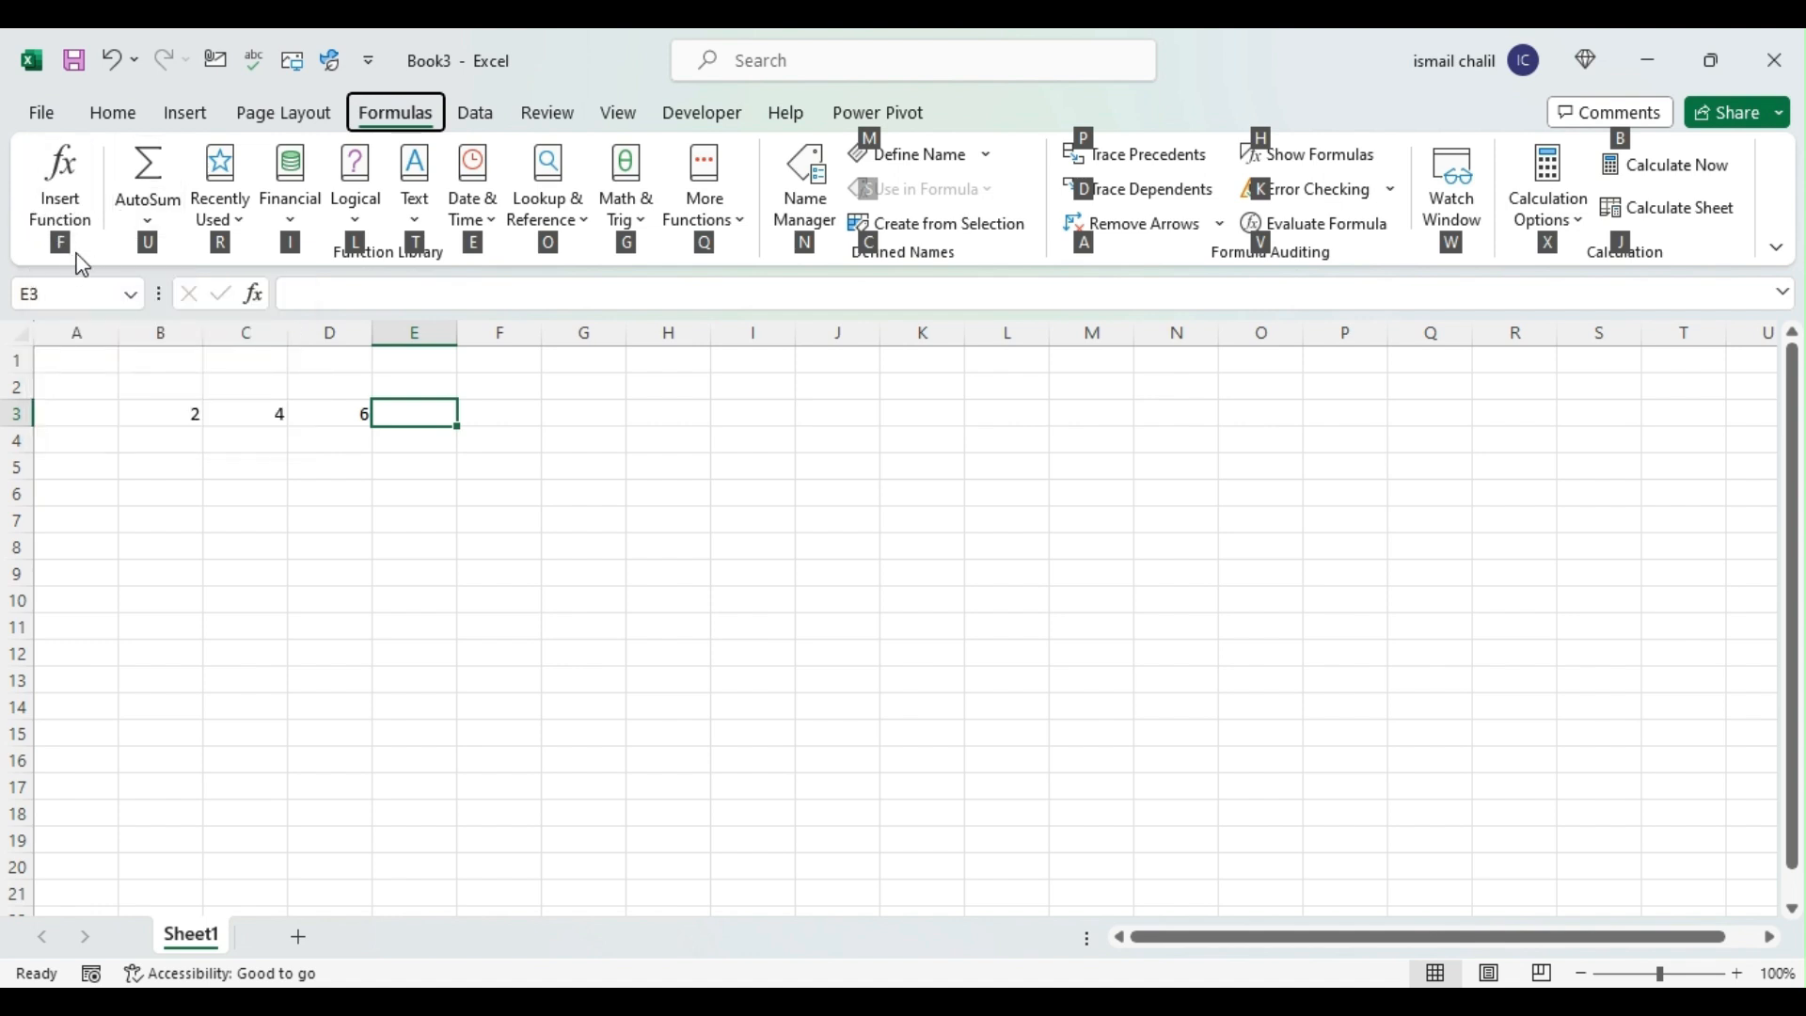
pyautogui.press('f')
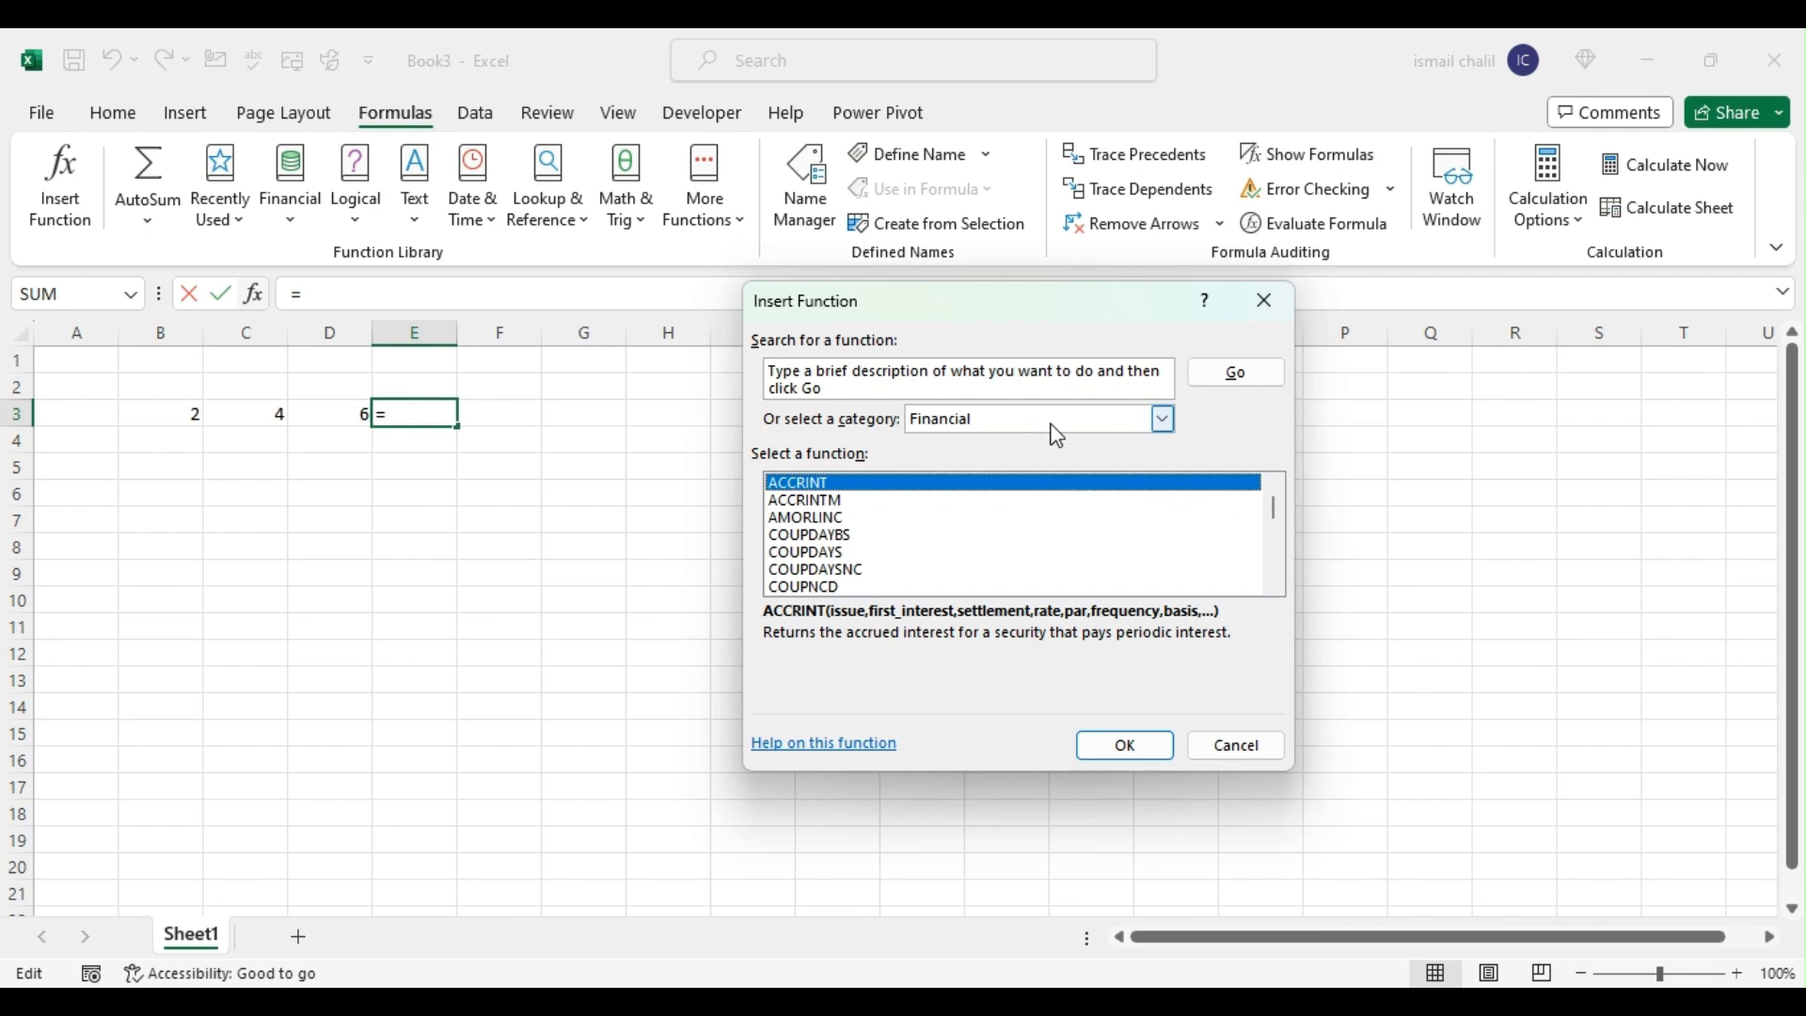
# Step: Browse the Lookup & Reference function category and view the descriptions of CHOOSE and INDEX
pyautogui.click(1051, 424)
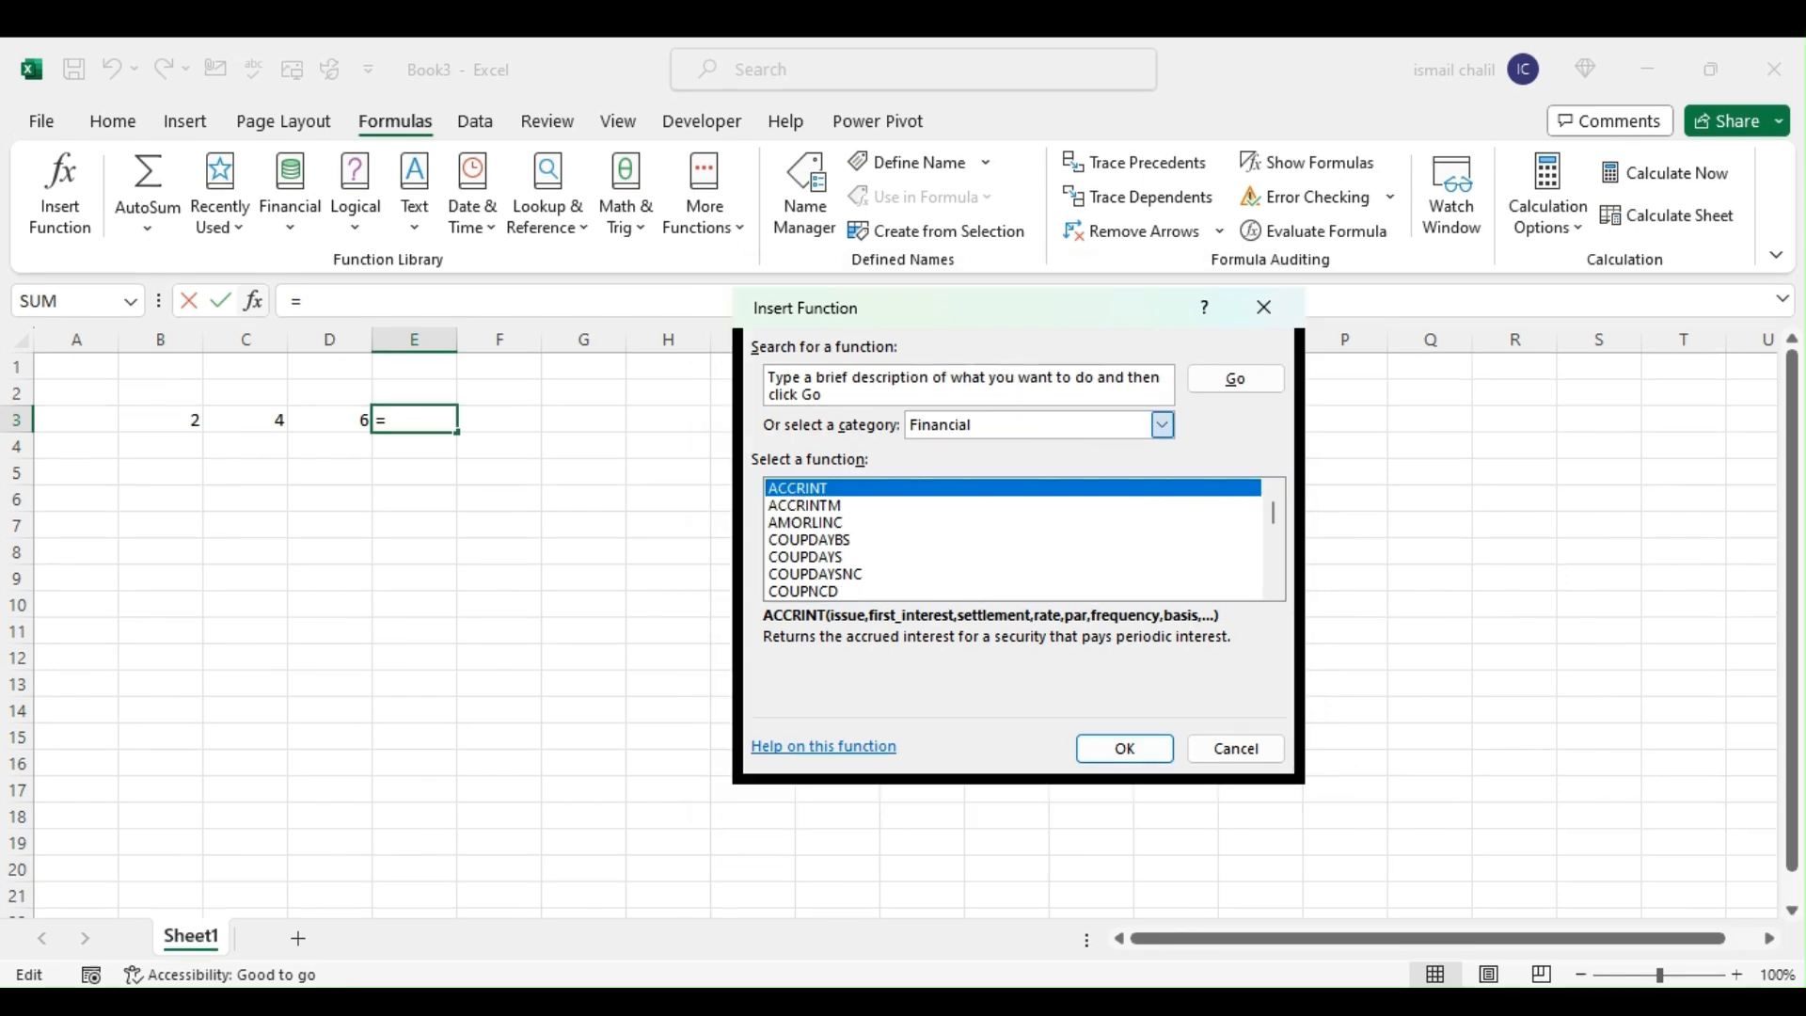
pyautogui.click(1024, 544)
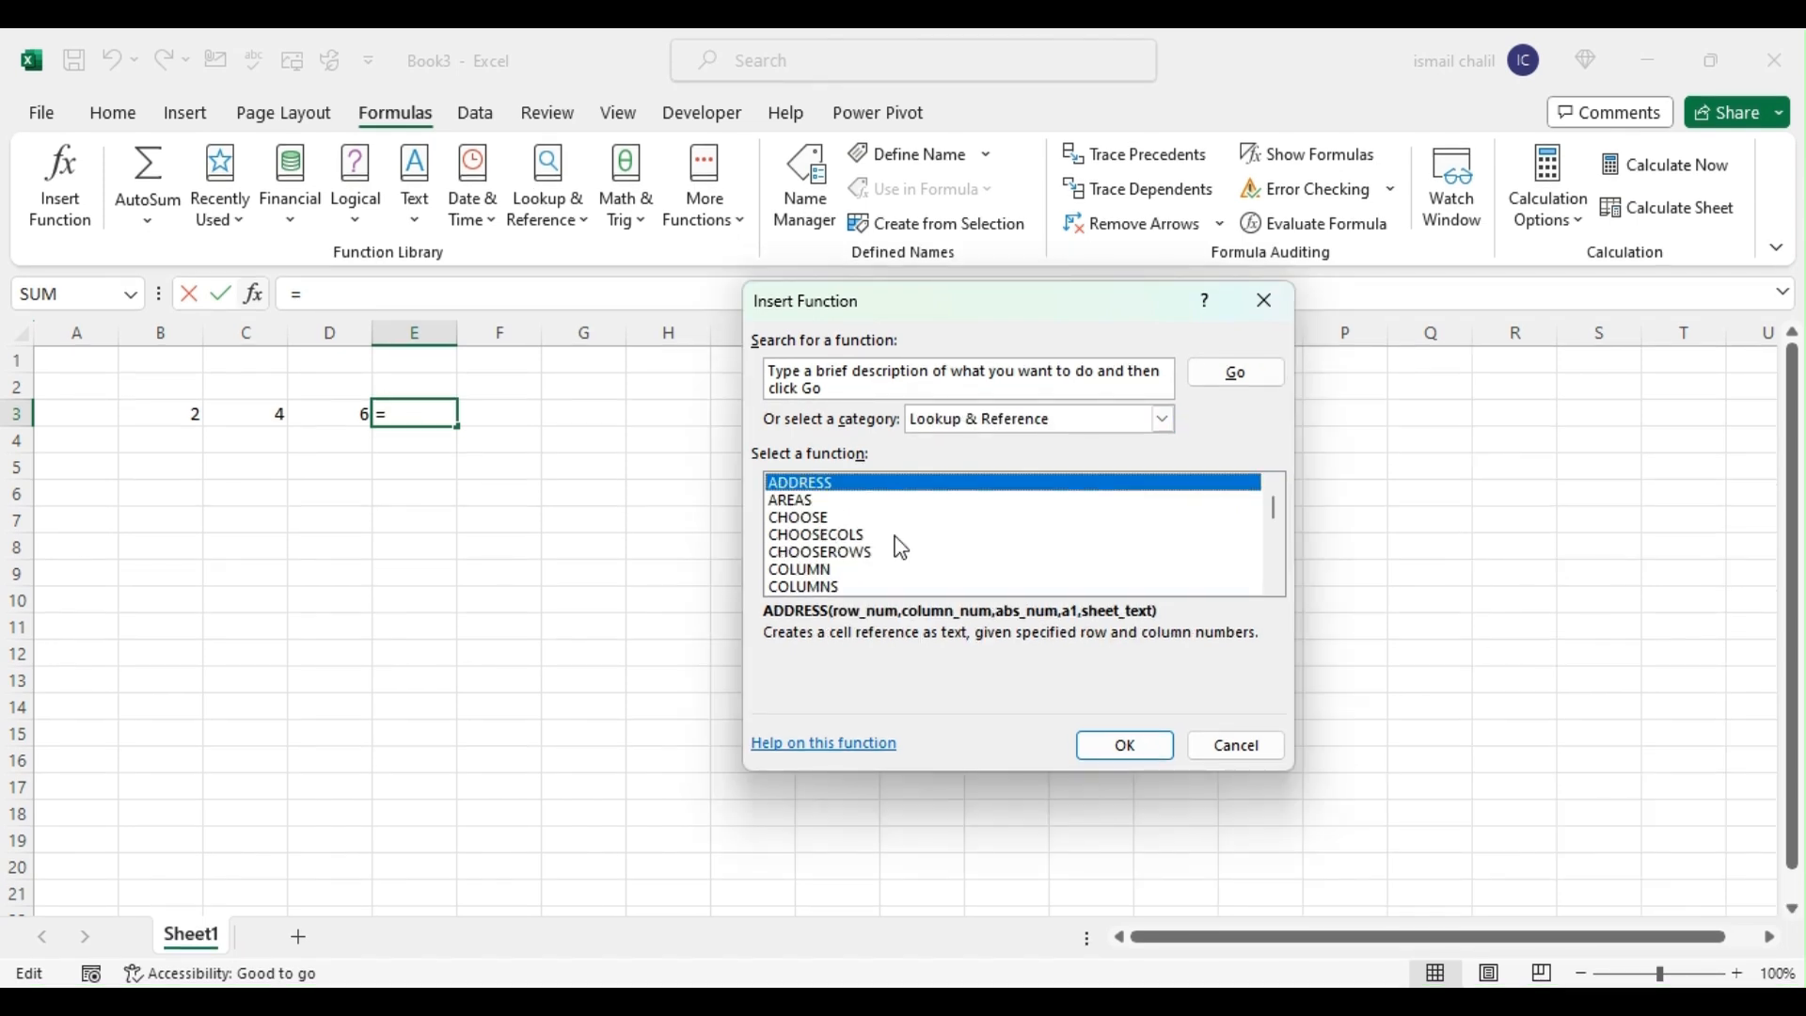
pyautogui.click(812, 519)
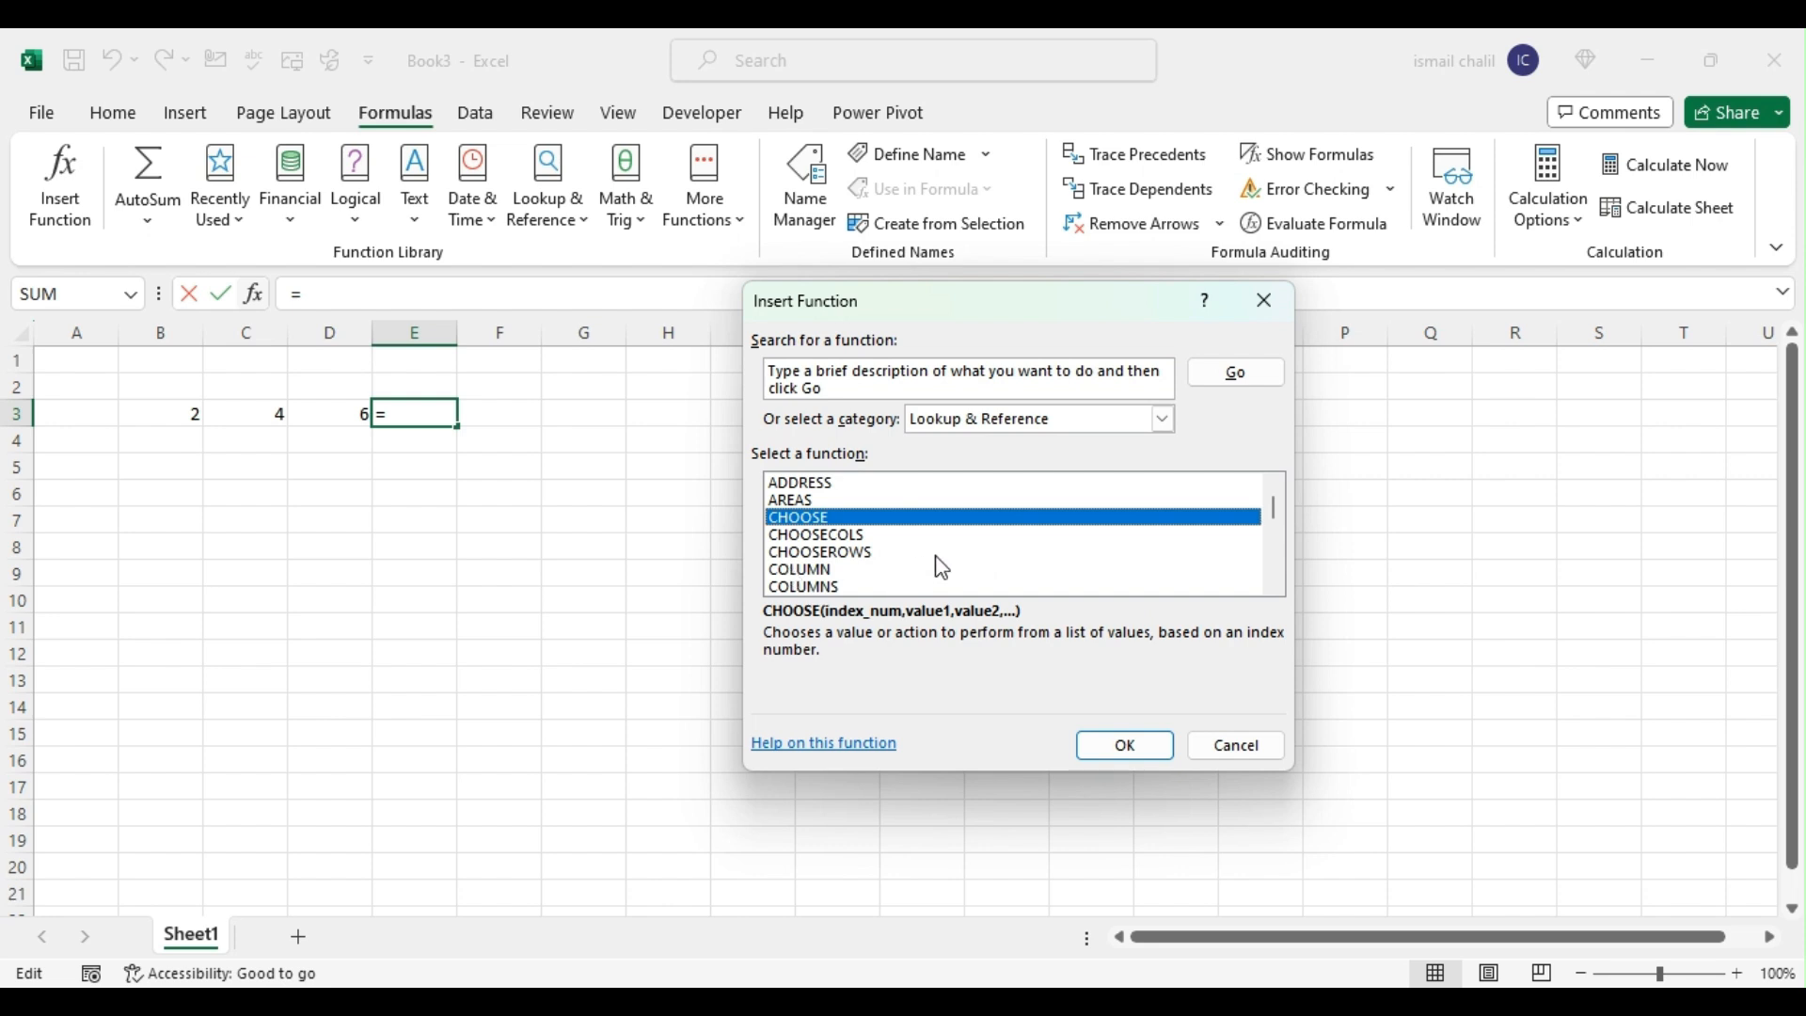
pyautogui.scroll(-4, 943, 567)
pyautogui.scroll(-1, 941, 567)
pyautogui.click(814, 519)
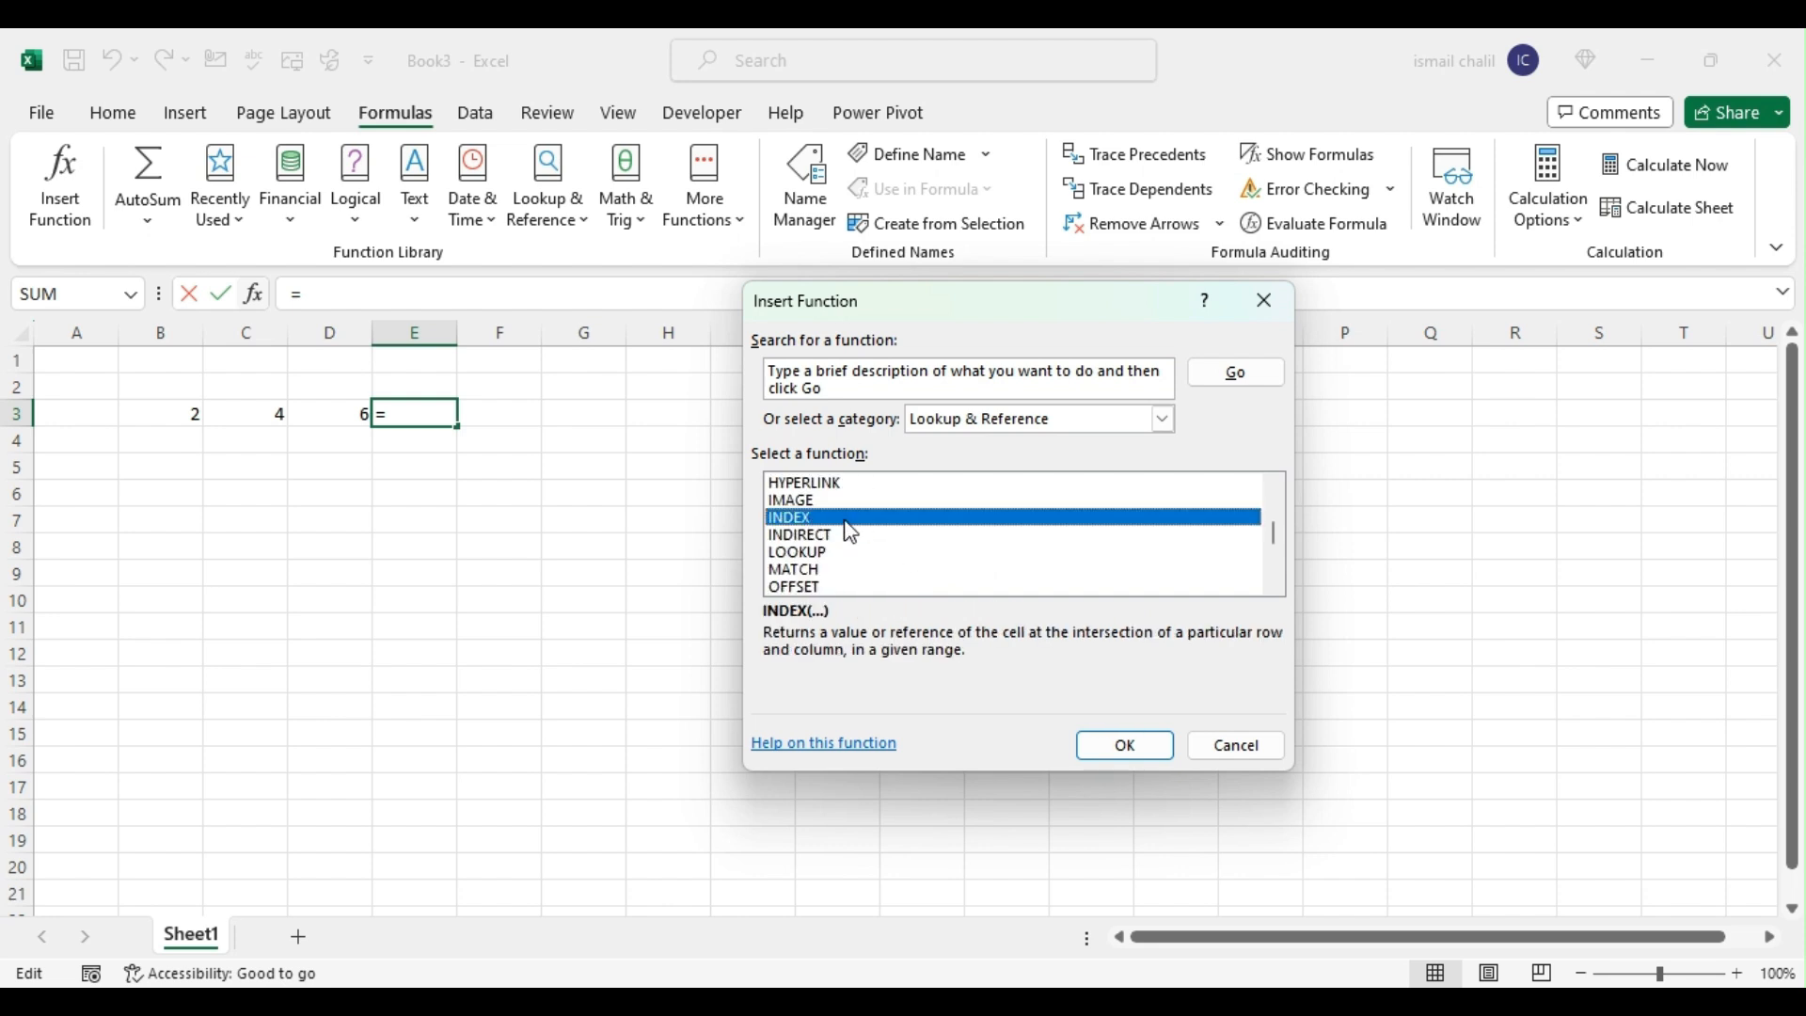
pyautogui.scroll(5, 923, 560)
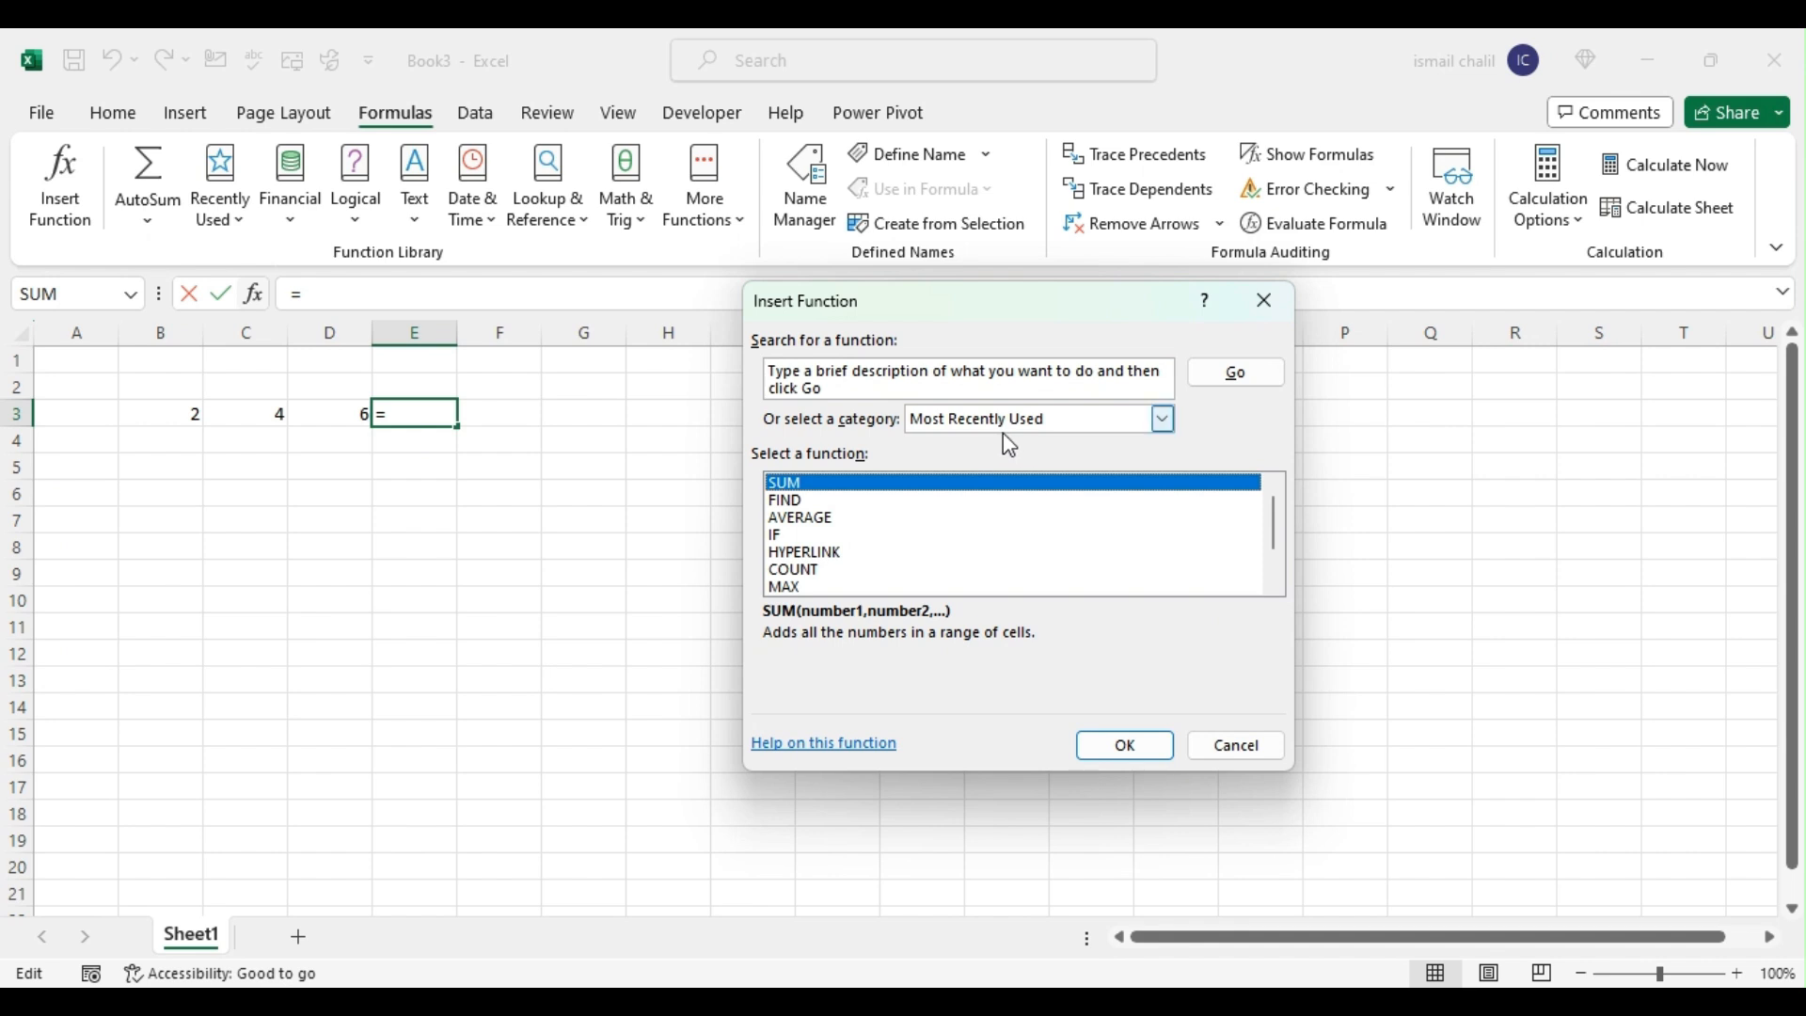
# Step: Insert the SUM function in E3 with cells B3, C3 and D3 as separate arguments
pyautogui.doubleClick(790, 484)
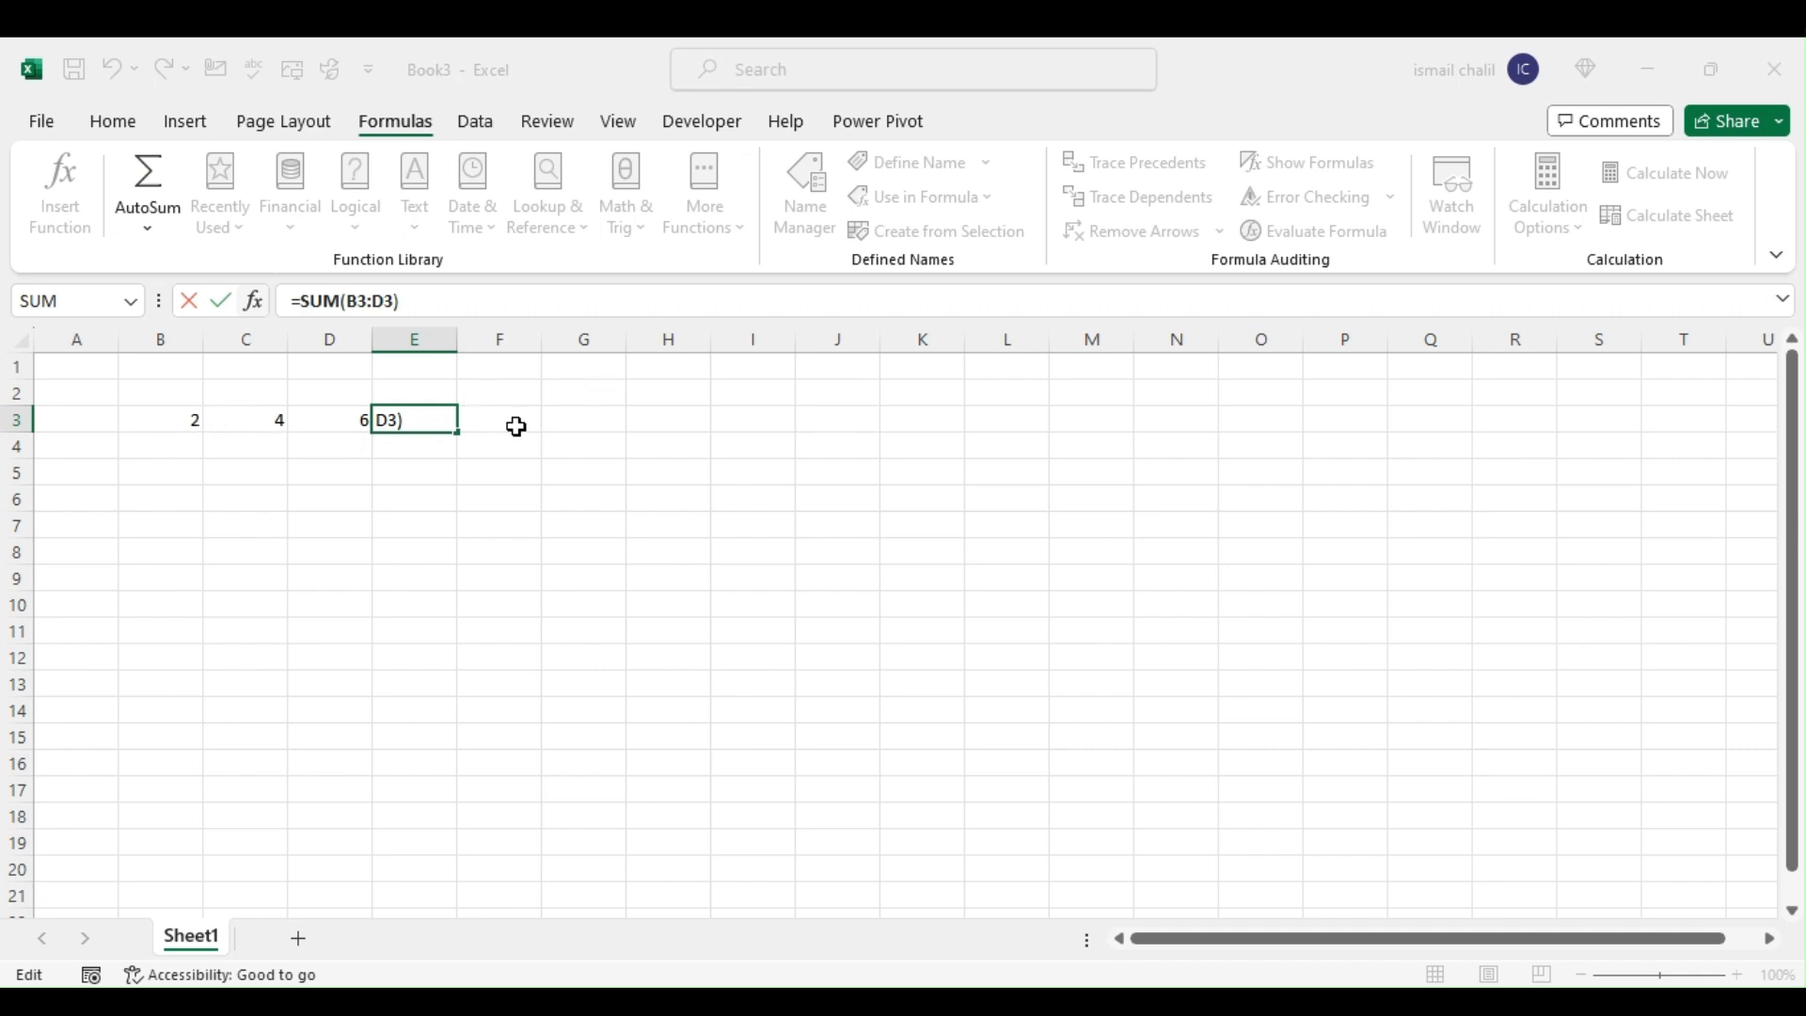
pyautogui.click(143, 429)
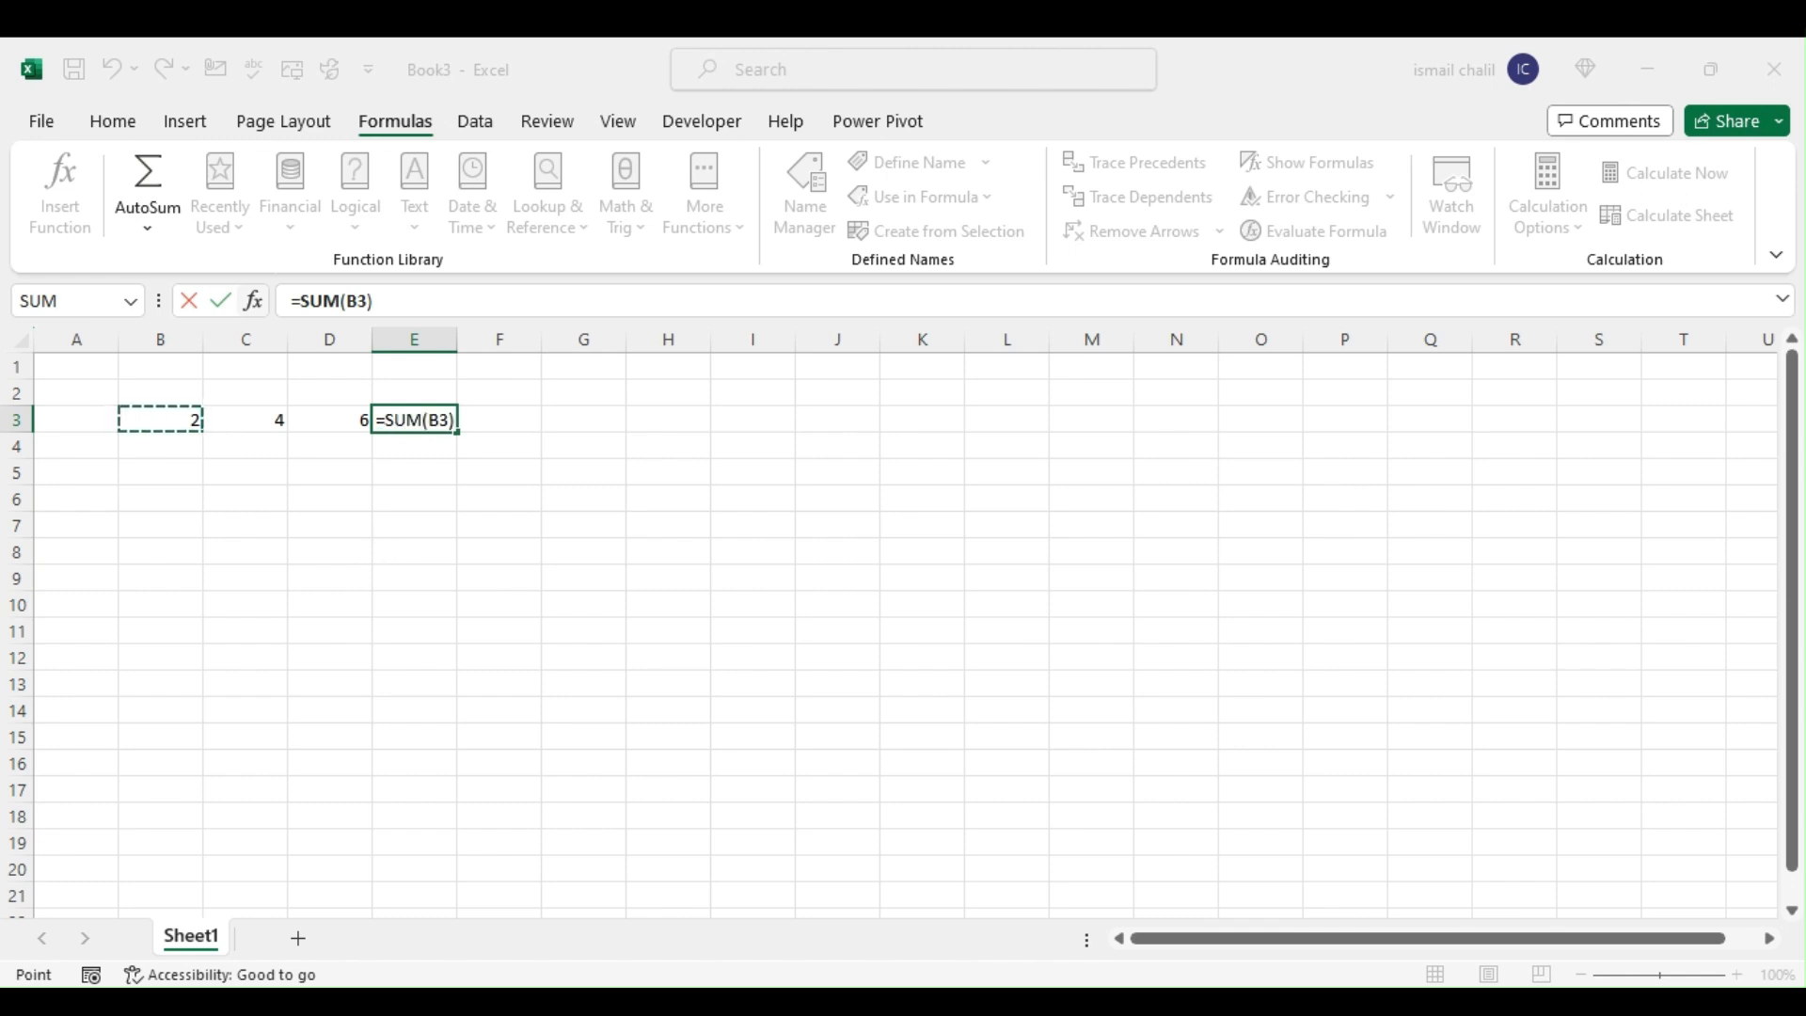
pyautogui.click(158, 422)
pyautogui.write(',')
pyautogui.click(237, 423)
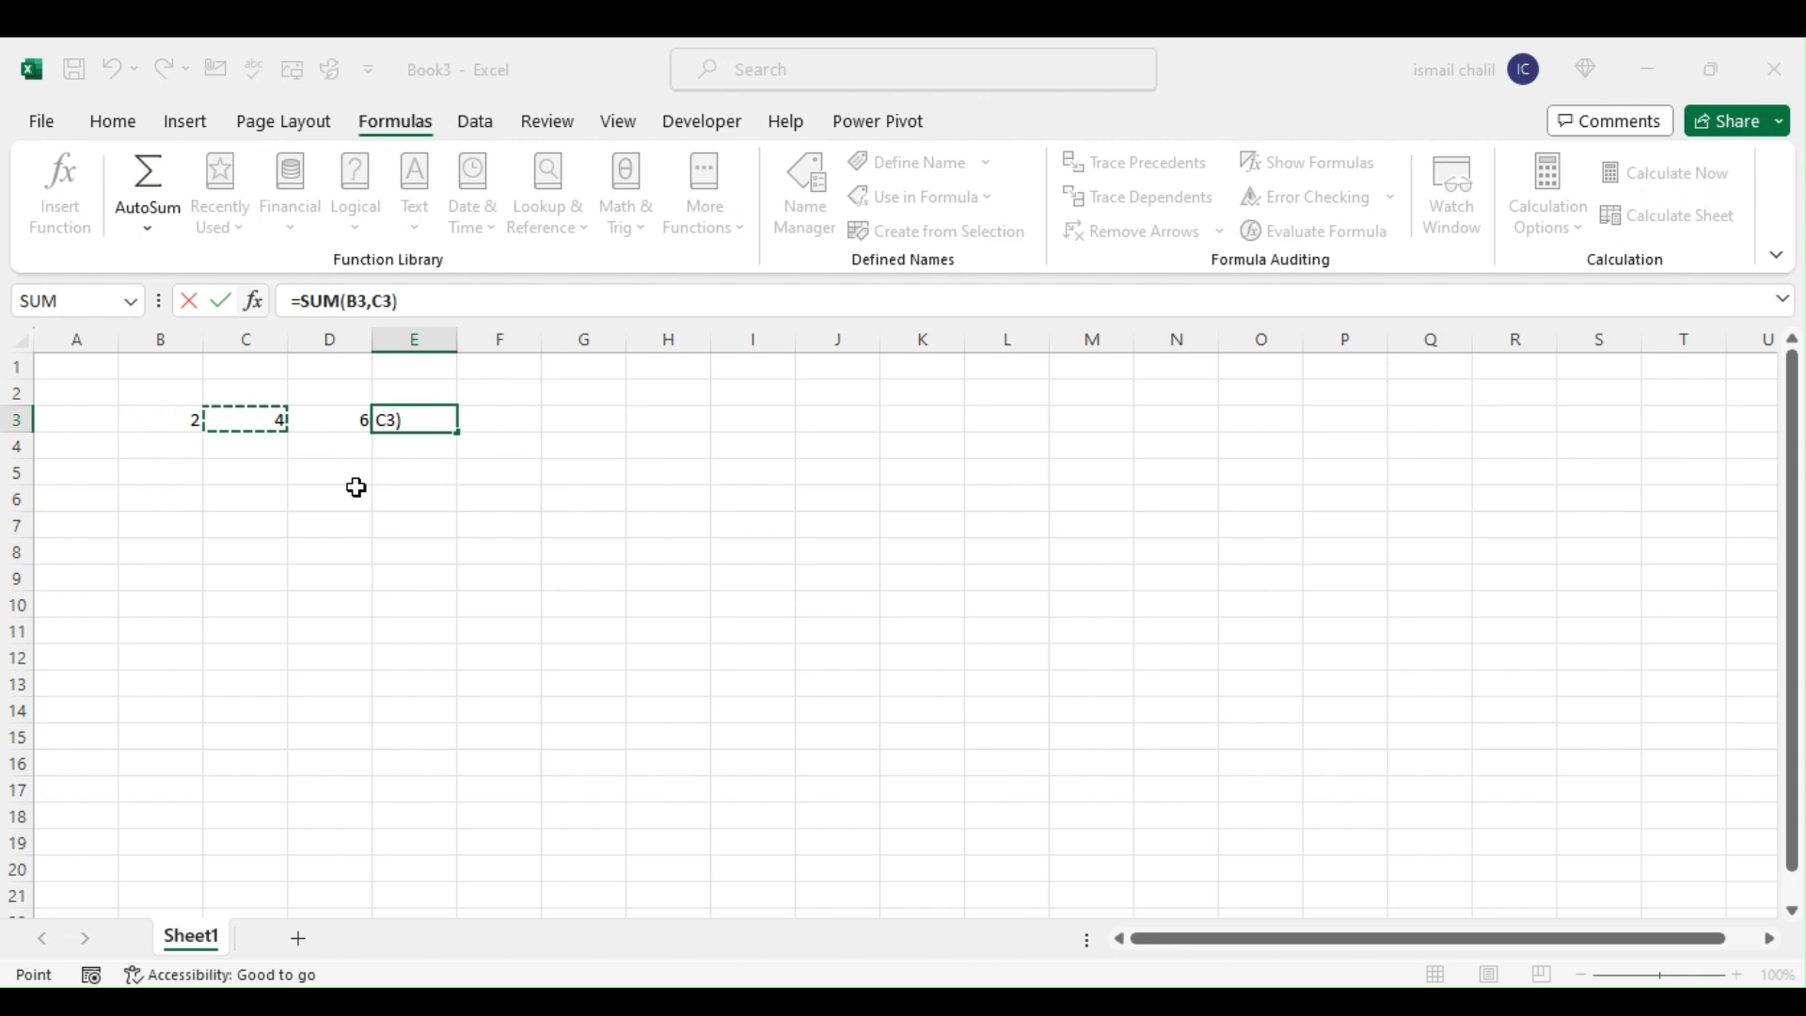
pyautogui.write(',')
pyautogui.click(316, 422)
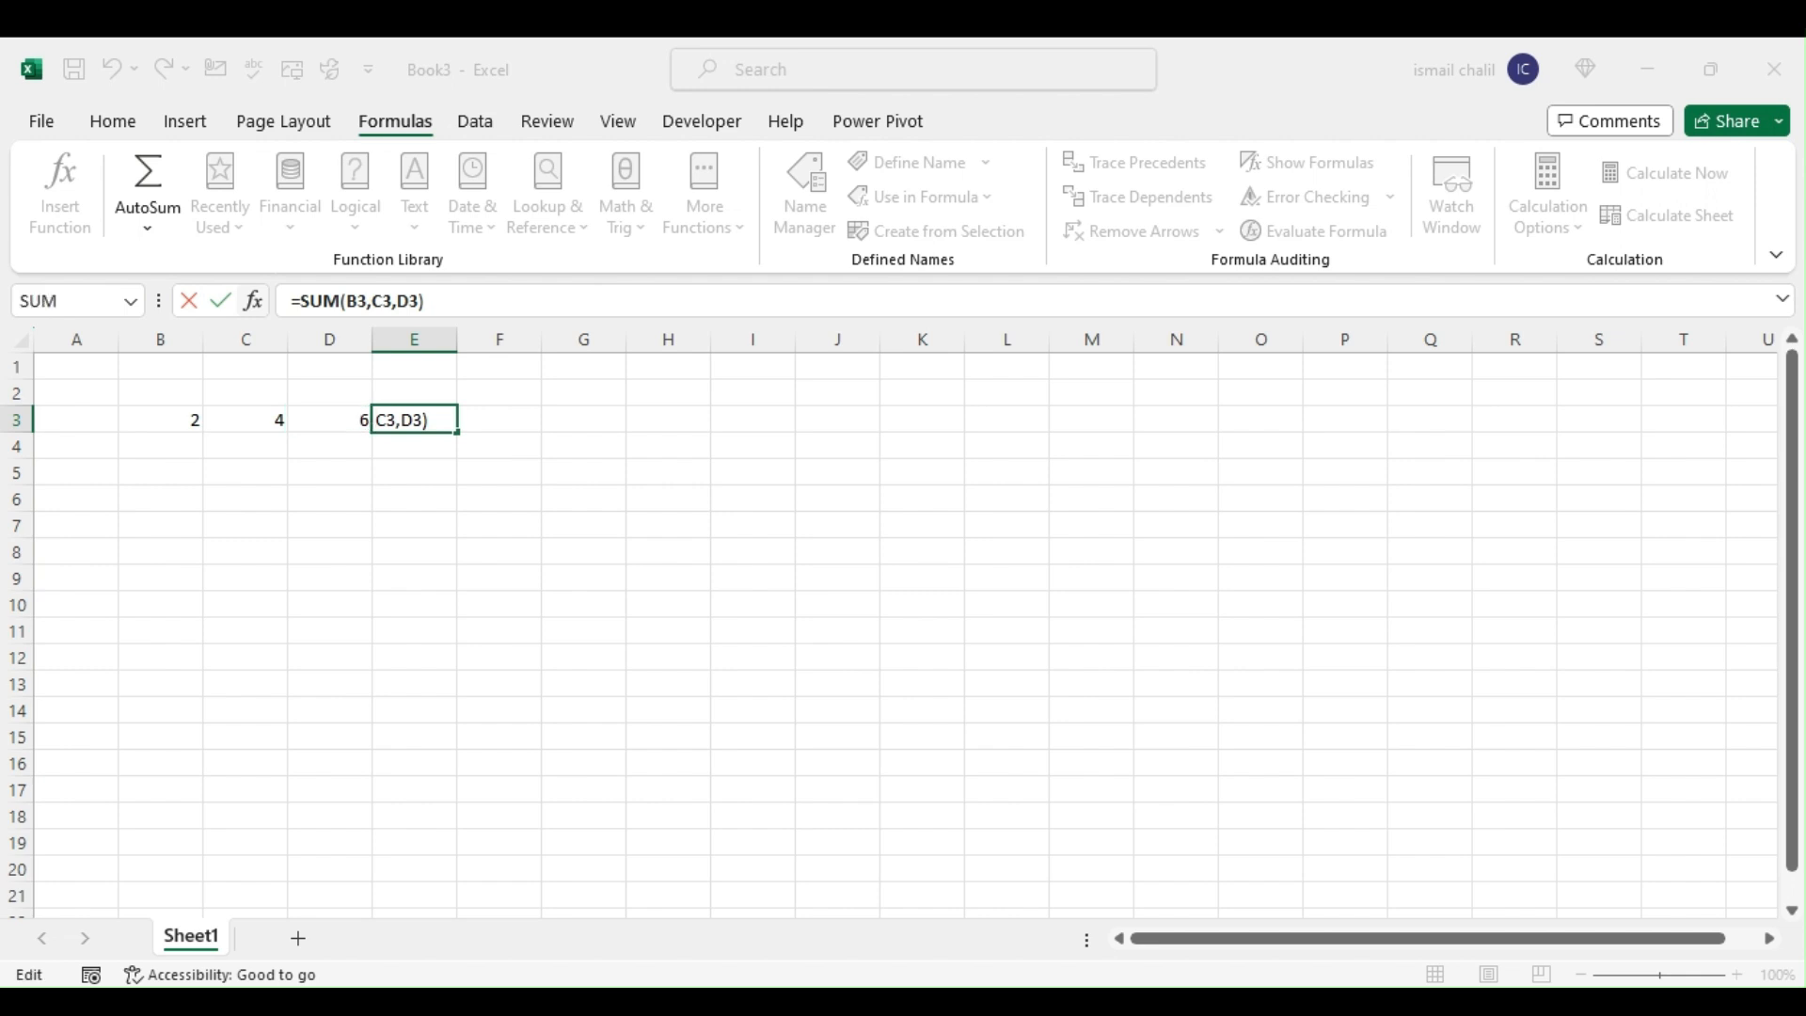
pyautogui.hotkey('ctrl', 'Return')
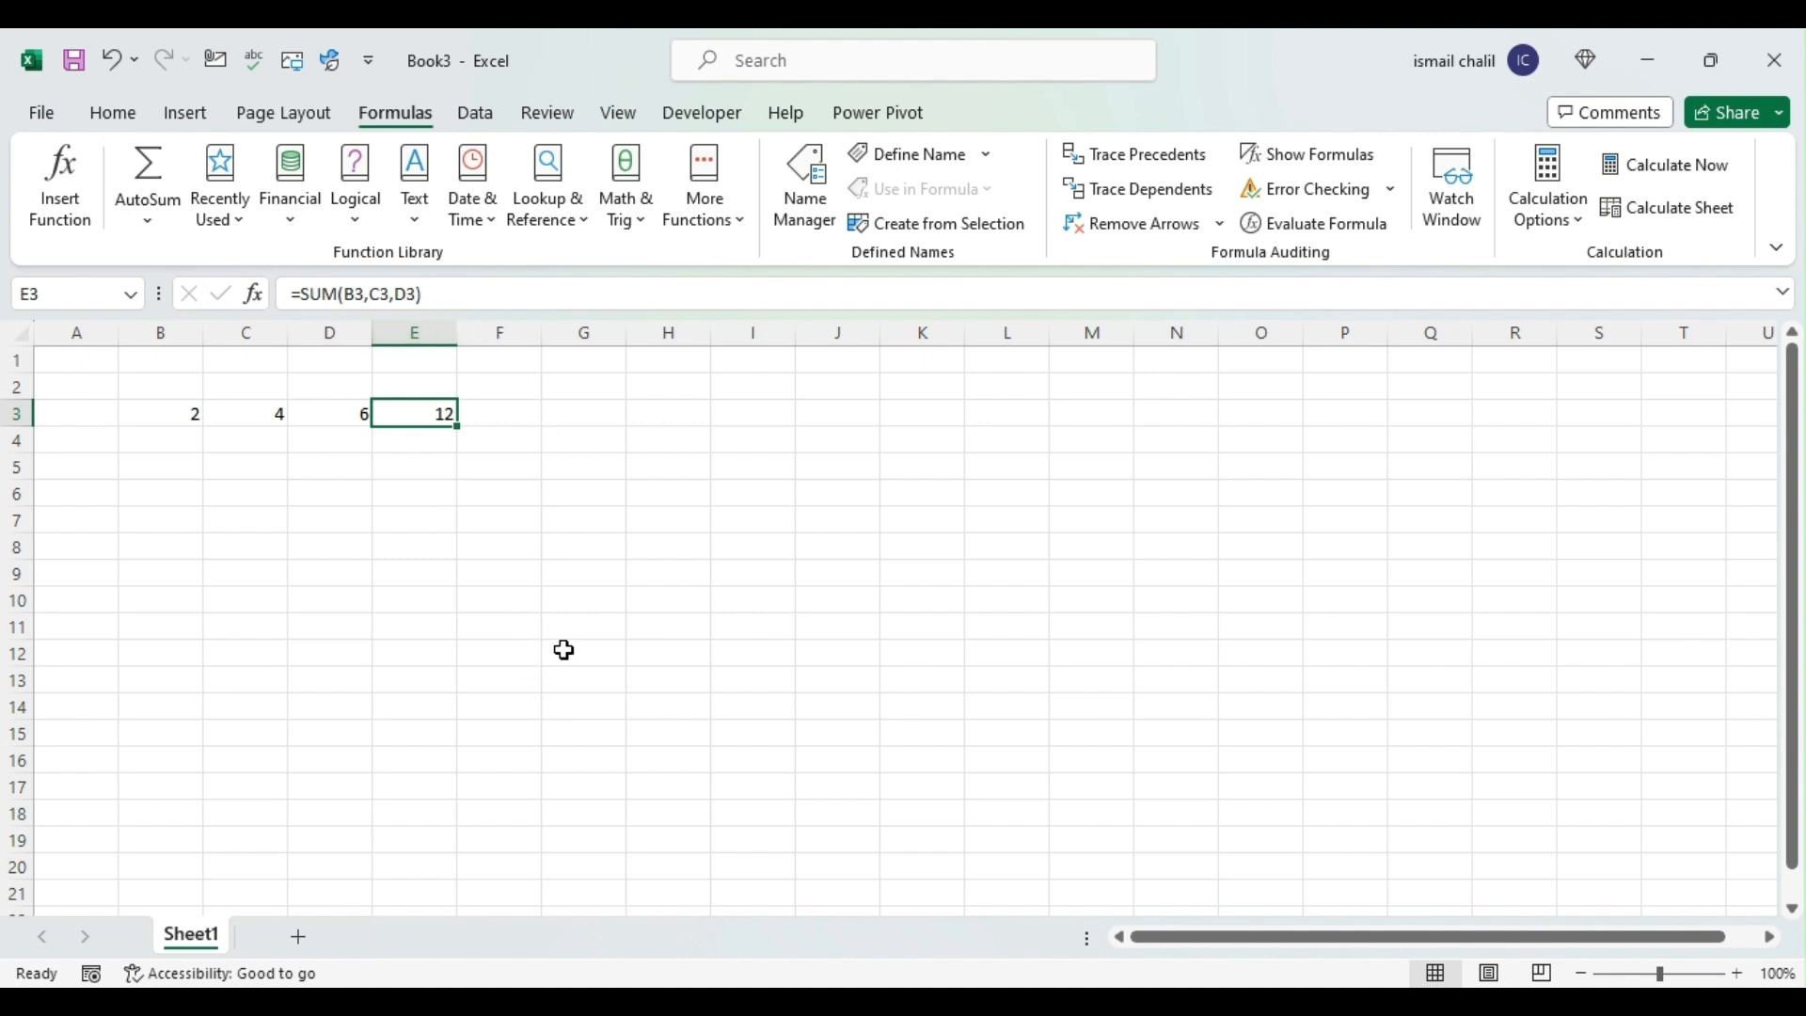
# Step: Examine the formula in E3 and its referenced cells, both within the cell and in the formula bar, without changing it
pyautogui.doubleClick(401, 415)
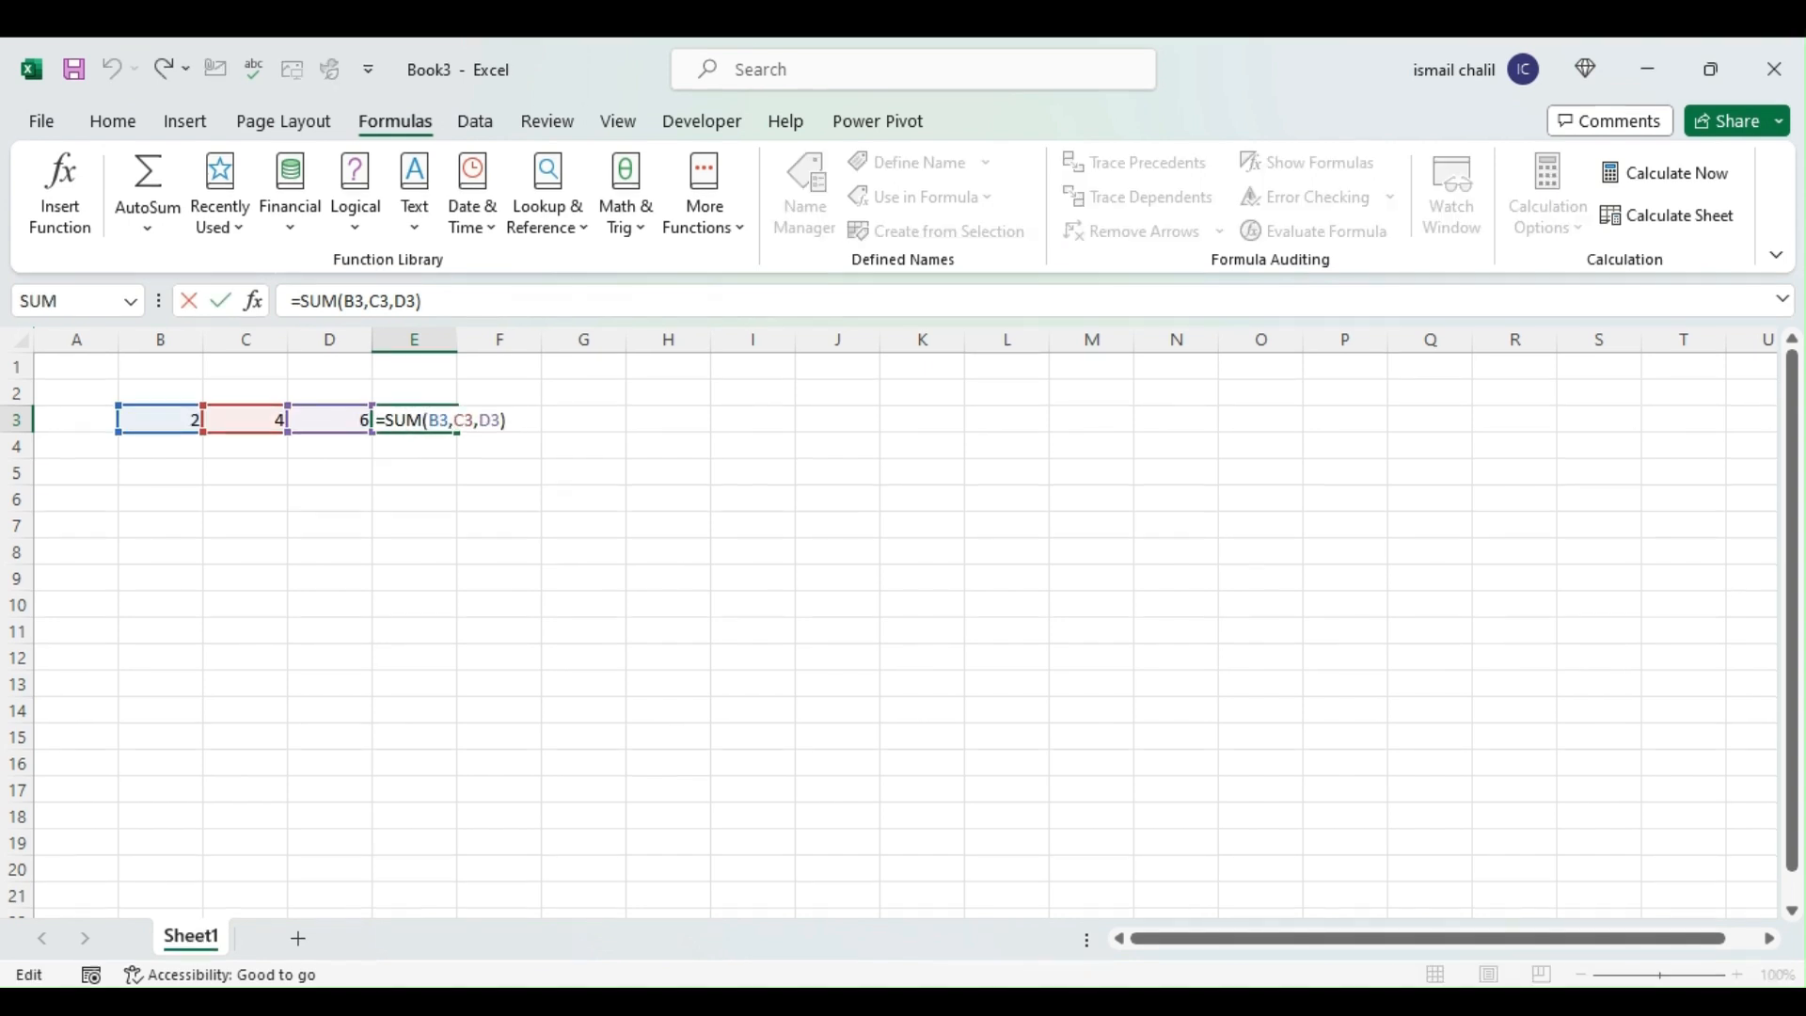
pyautogui.hotkey('ctrl', 'Return')
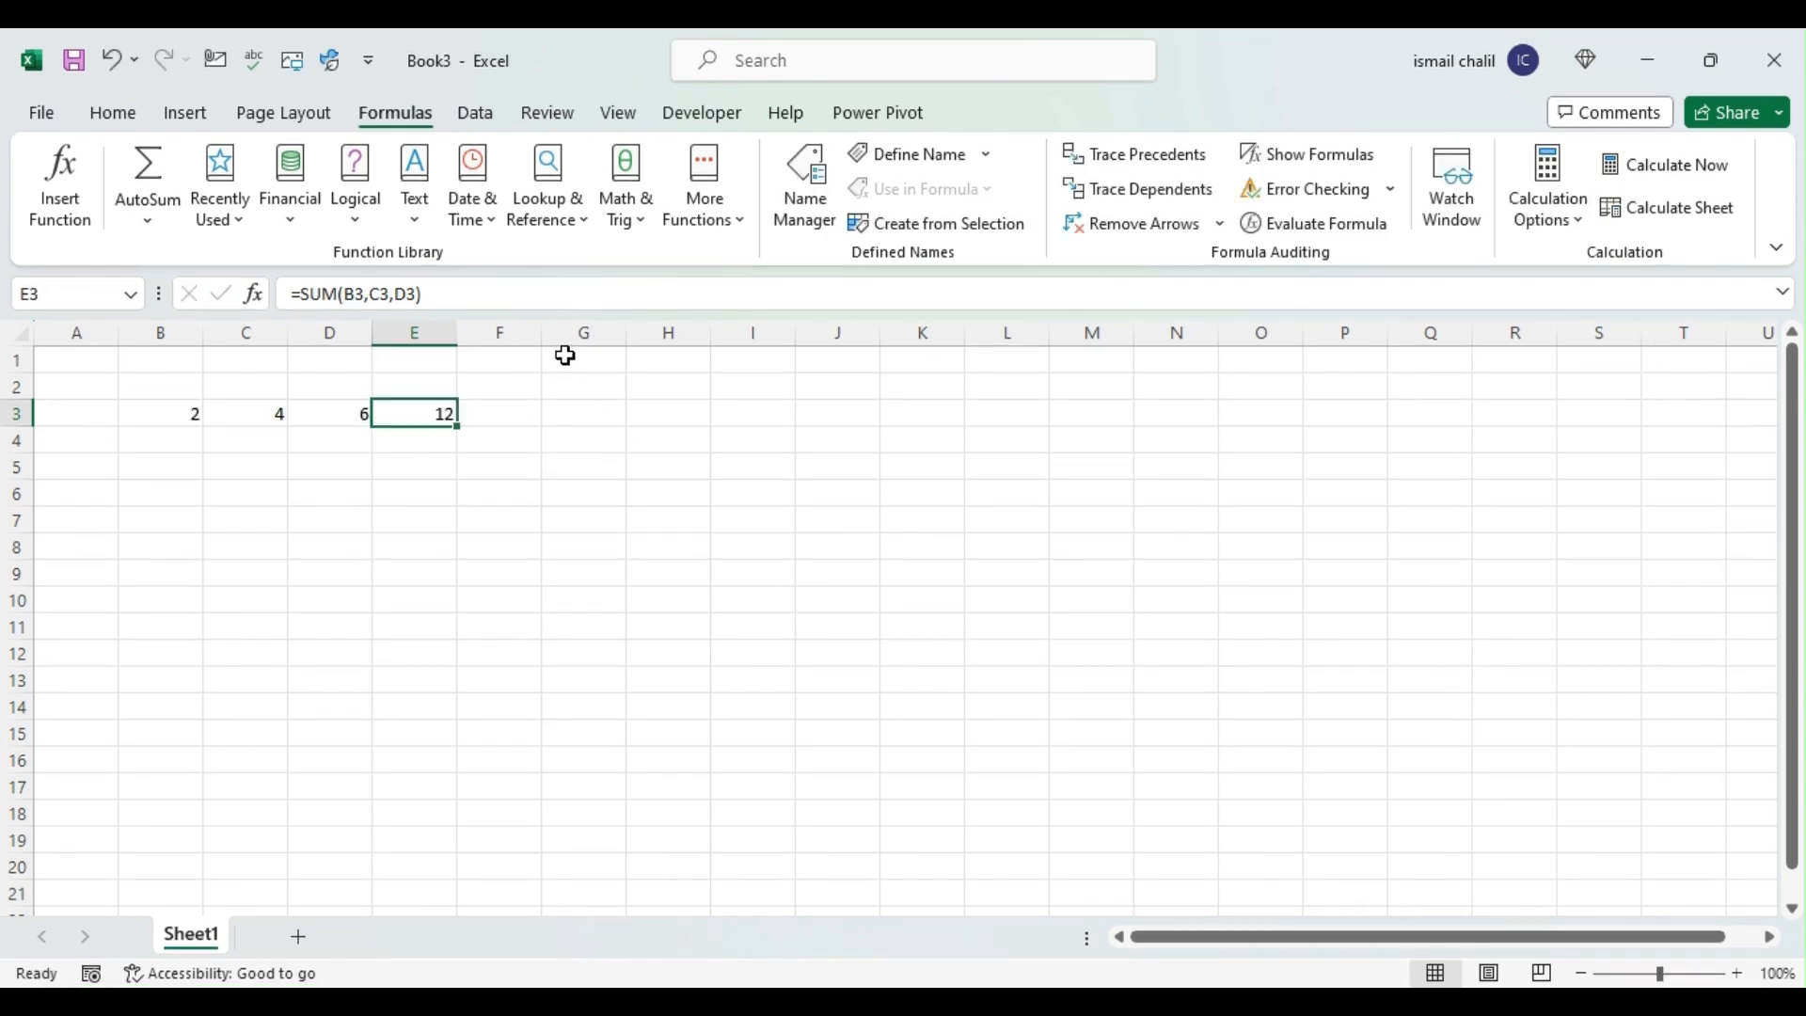
pyautogui.click(525, 293)
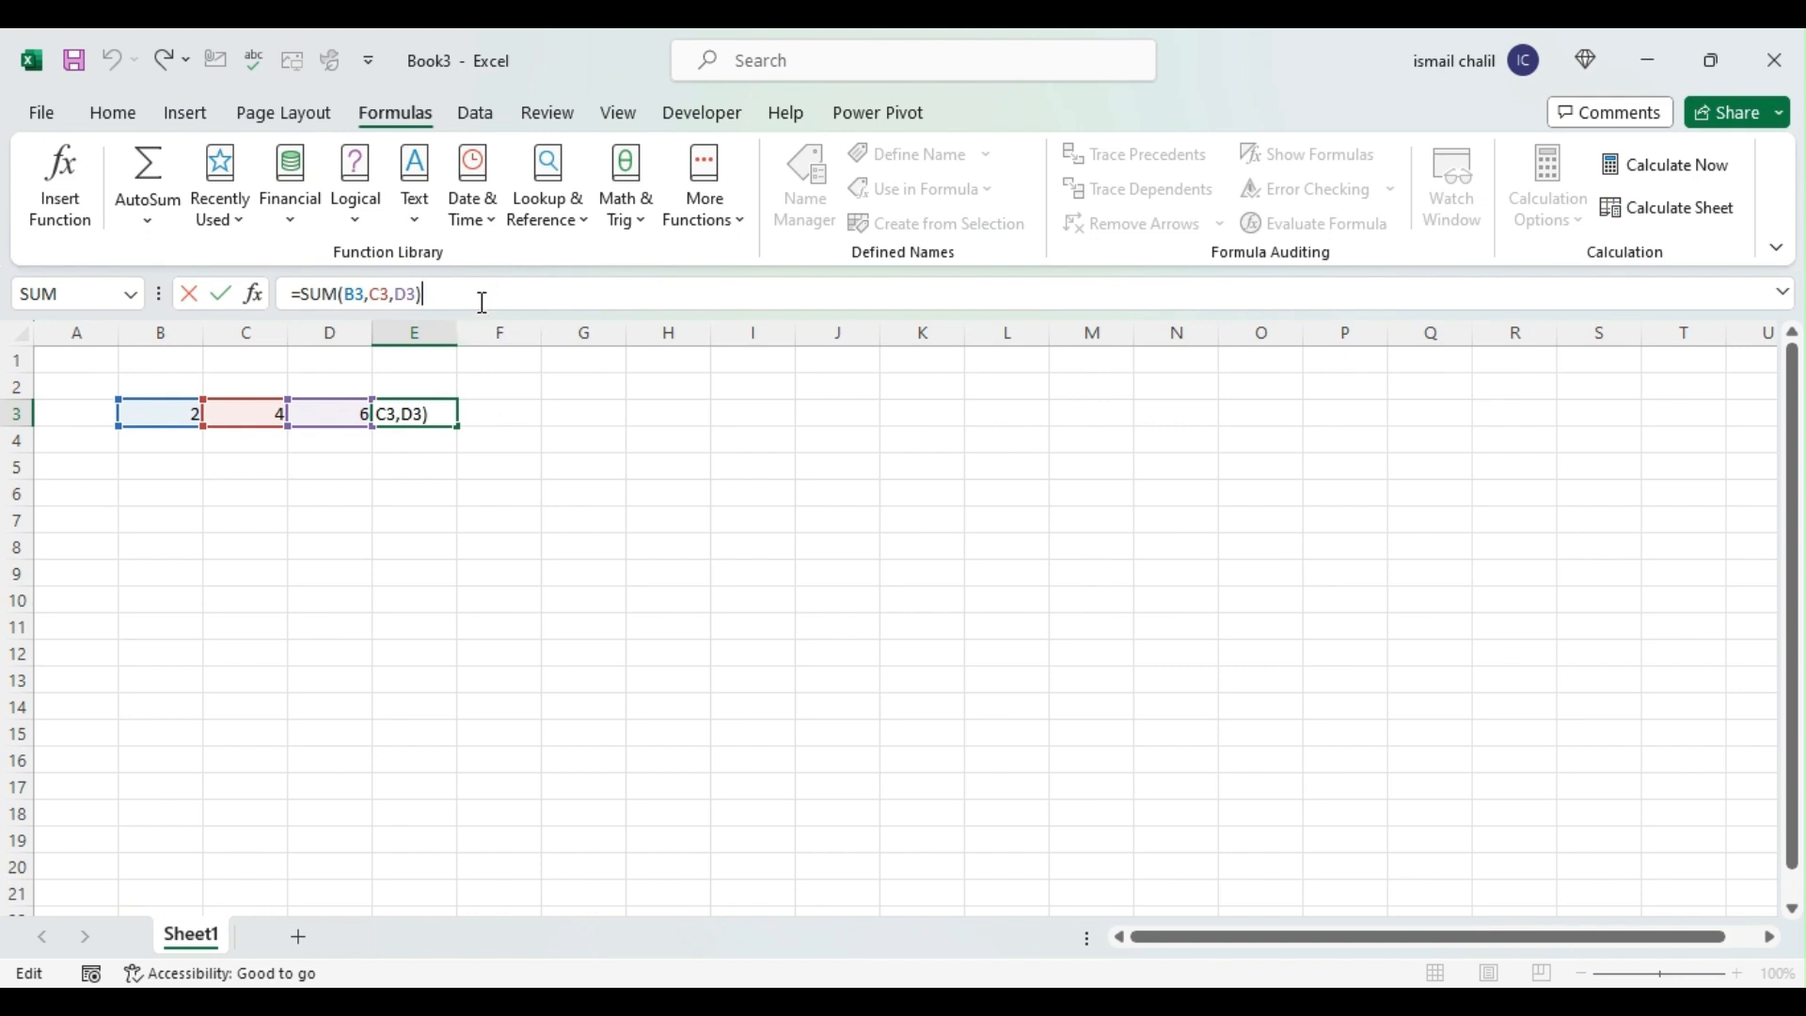
pyautogui.hotkey('ctrl', 'Return')
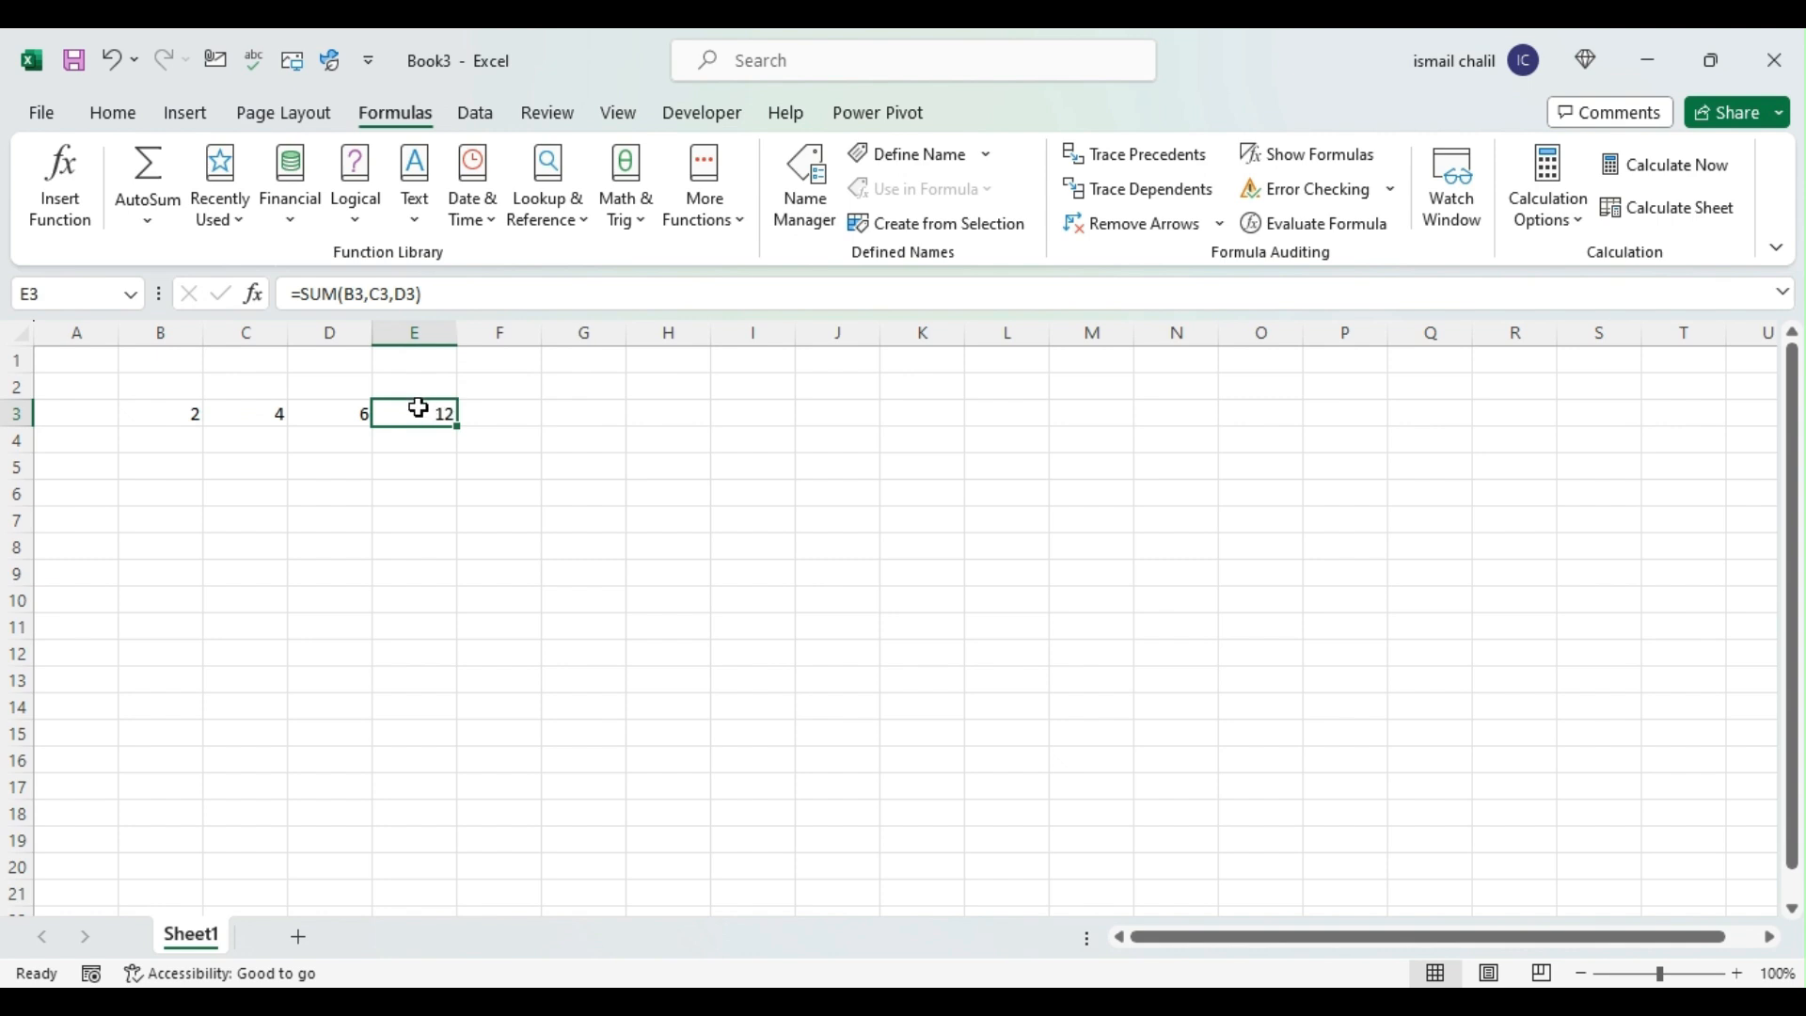
pyautogui.doubleClick(415, 417)
pyautogui.press('Escape')
pyautogui.click(486, 293)
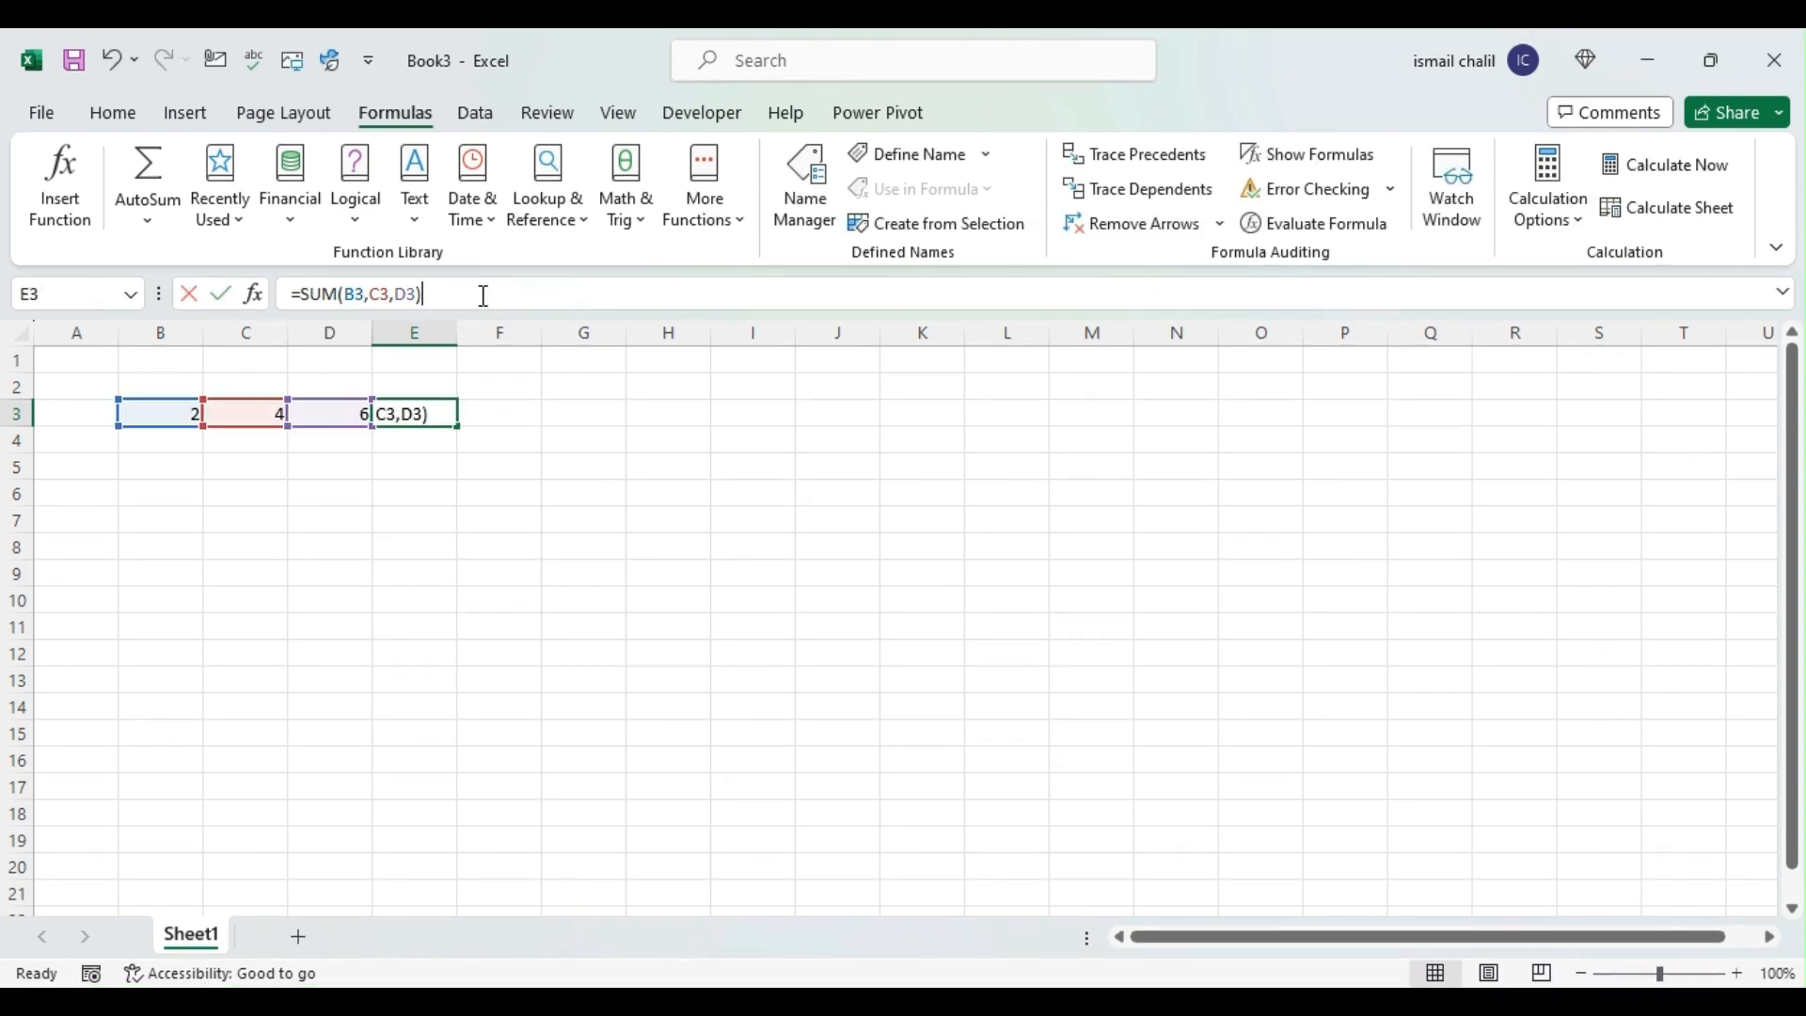
pyautogui.press('Escape')
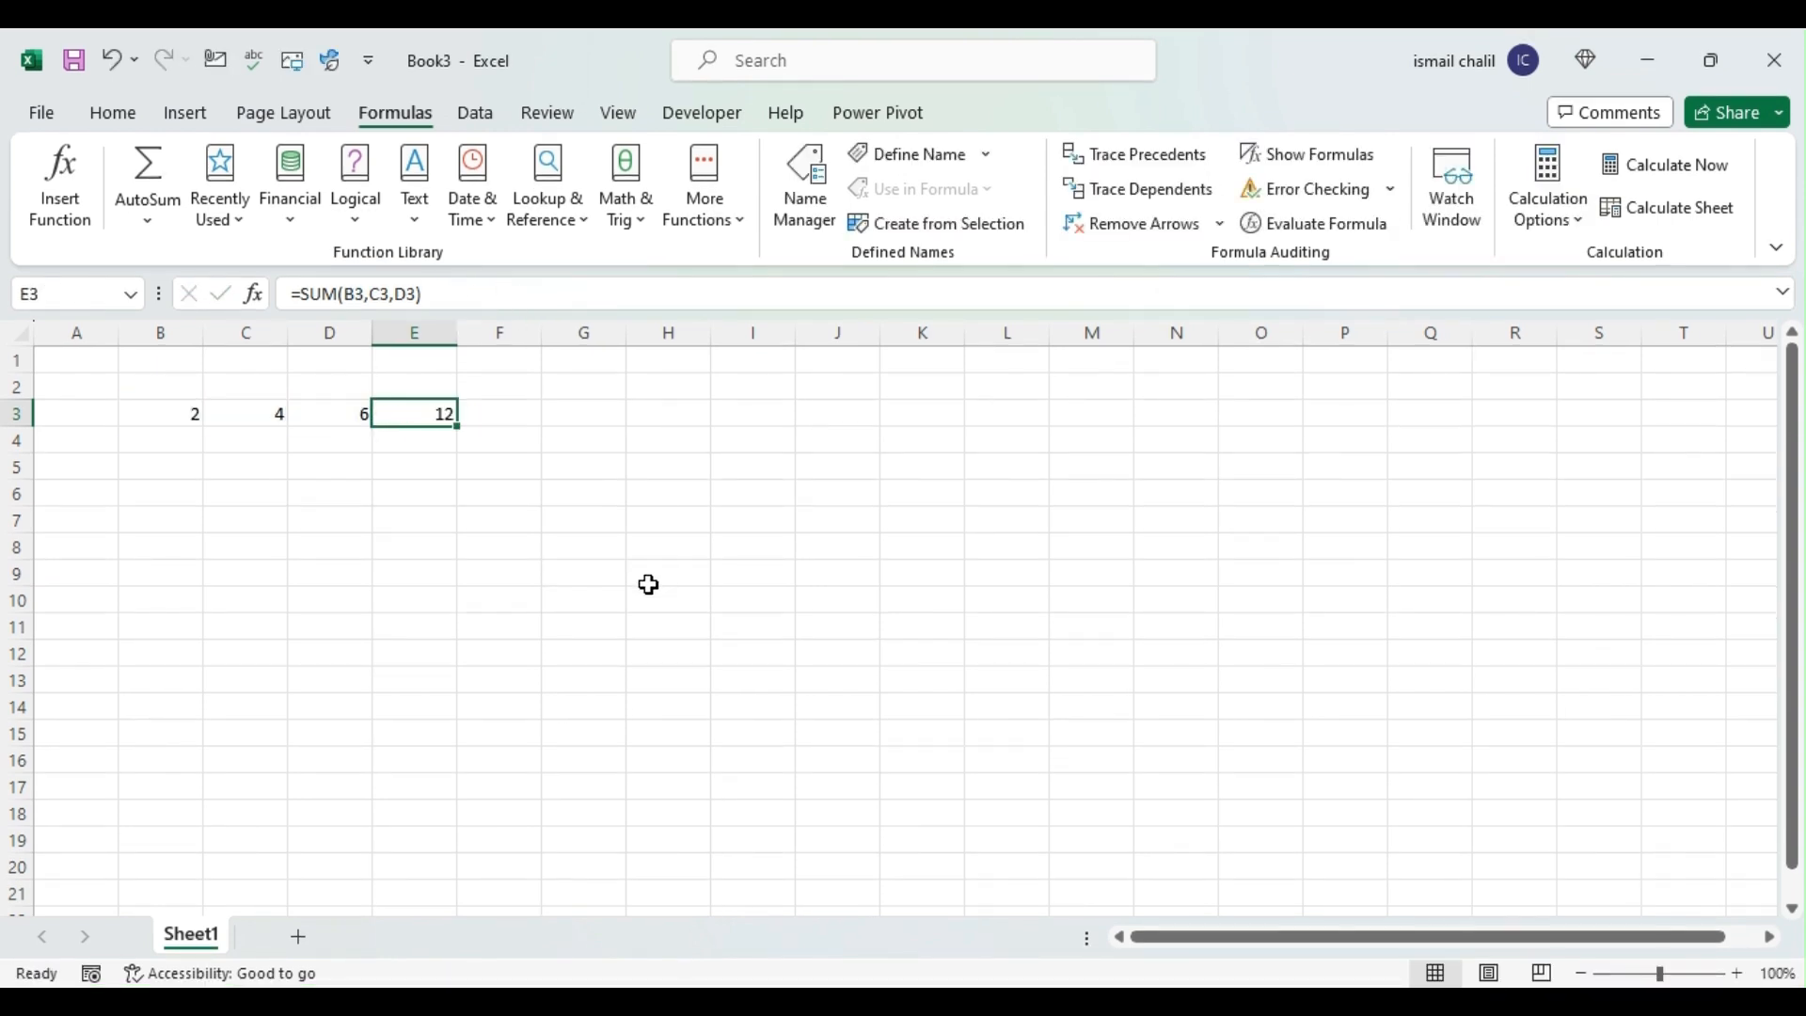
pyautogui.press('F2')
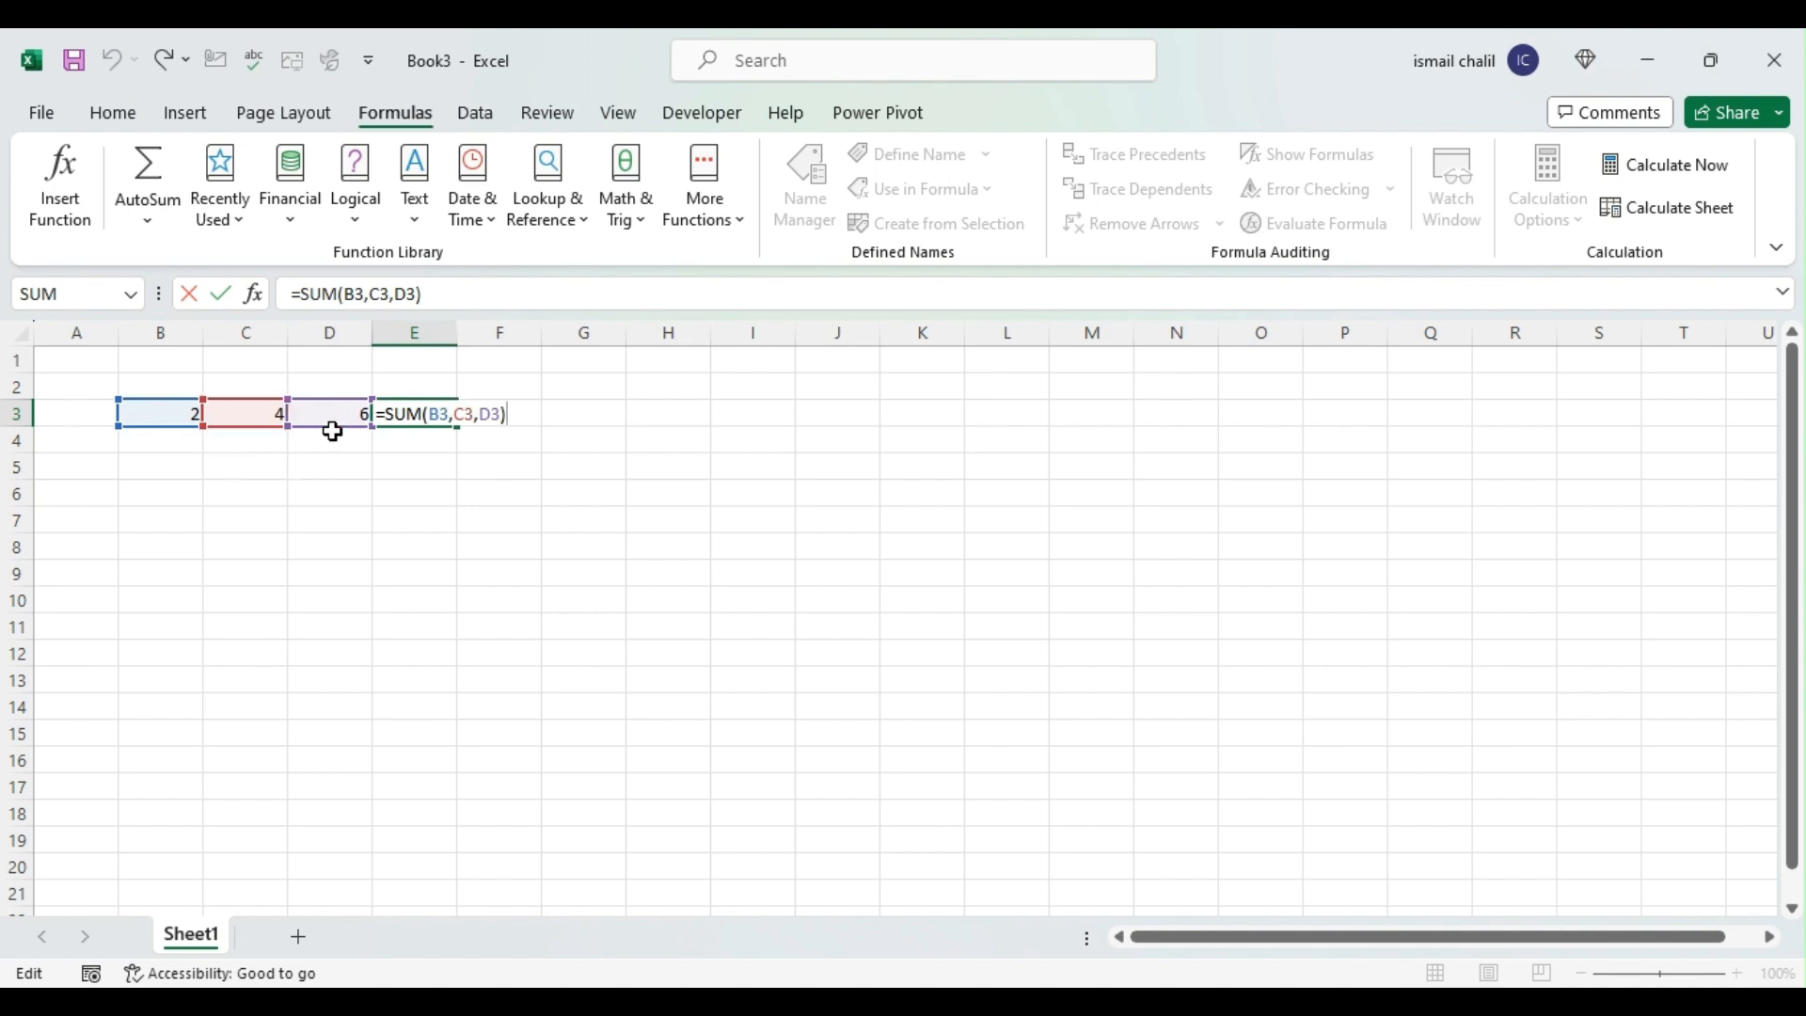
pyautogui.hotkey('ctrl', 'Return')
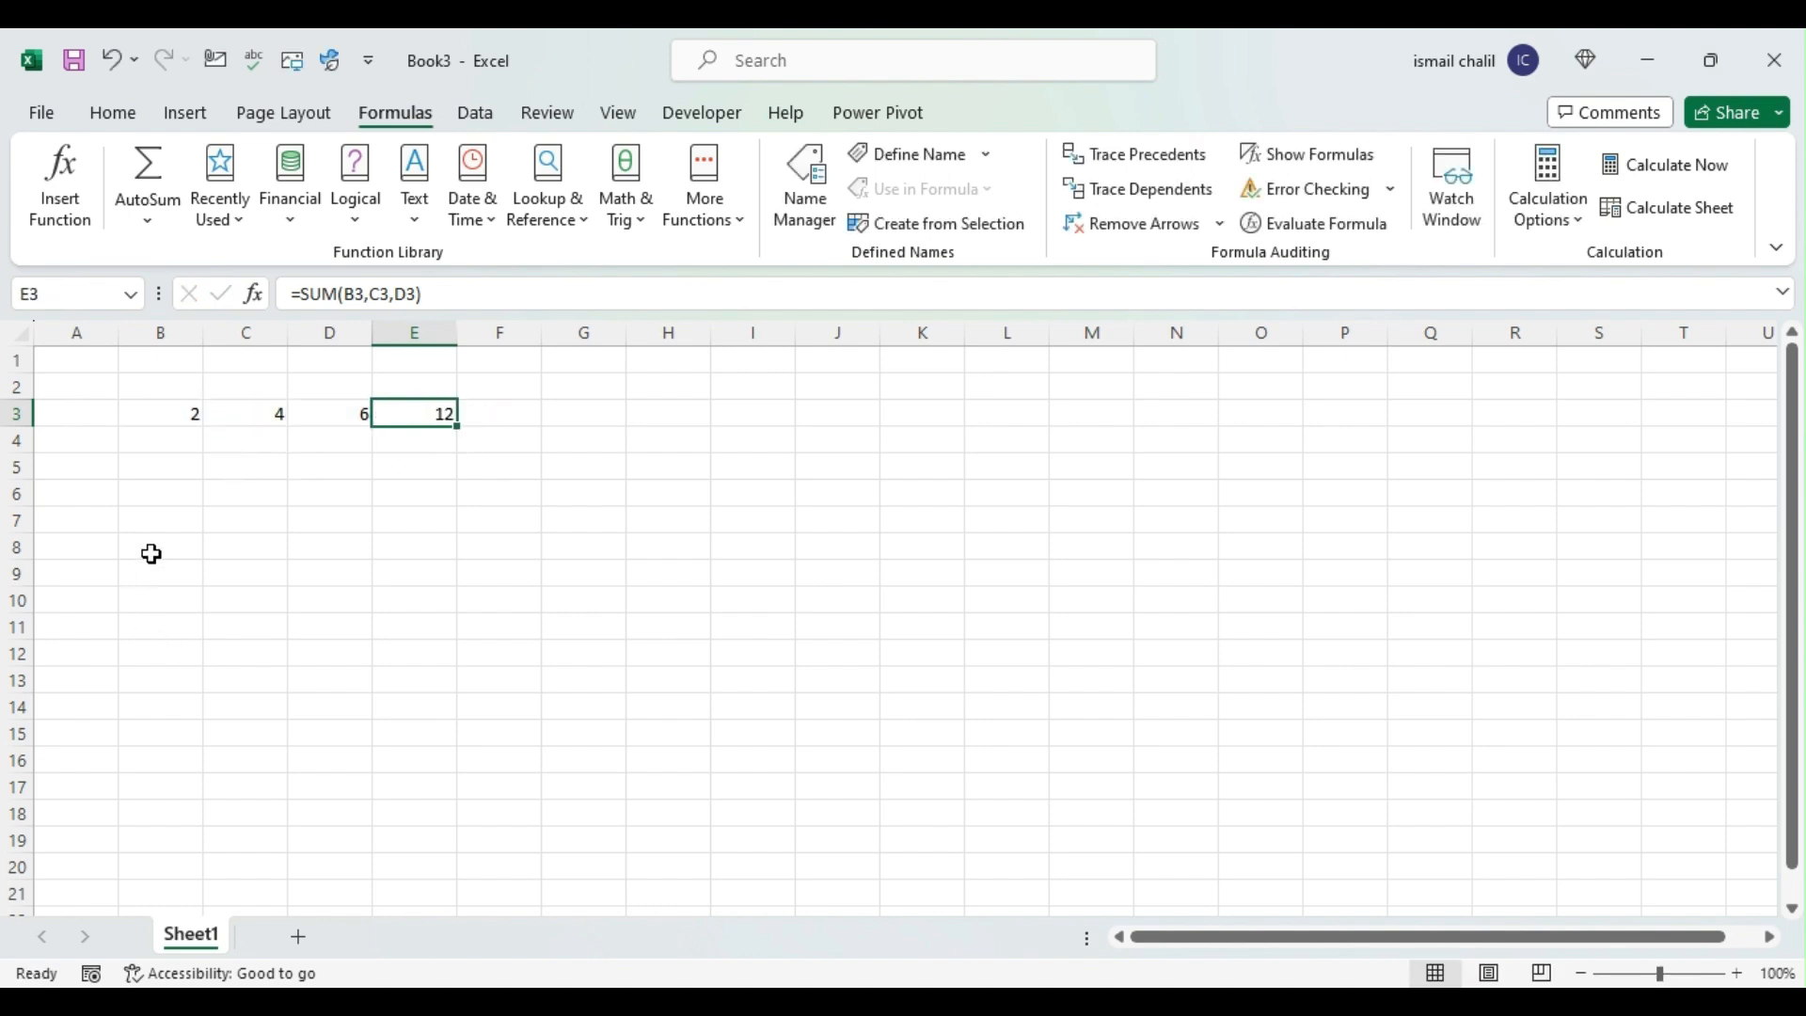
# Step: Enter 2 in B5 and 3 in B6
pyautogui.click(151, 551)
pyautogui.press('Up')
pyautogui.press('Up')
pyautogui.press('Up')
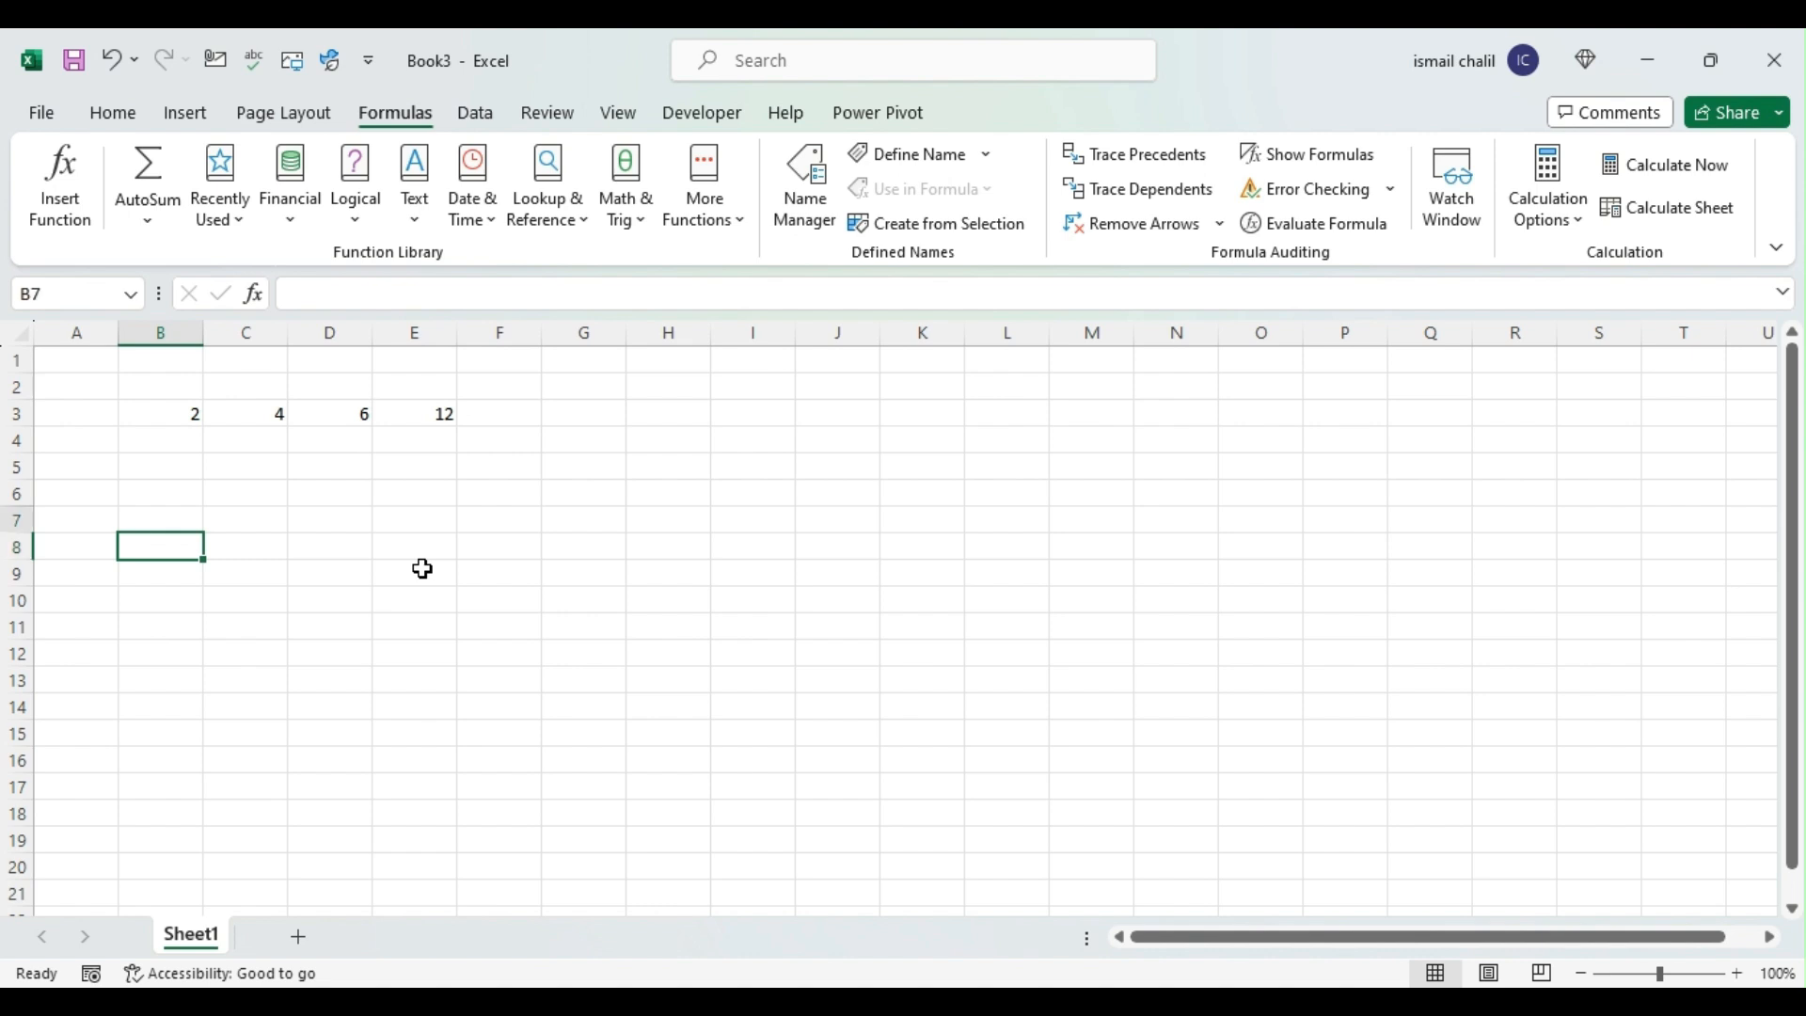
pyautogui.write('2')
pyautogui.press('Return')
pyautogui.write('3')
pyautogui.press('Return')
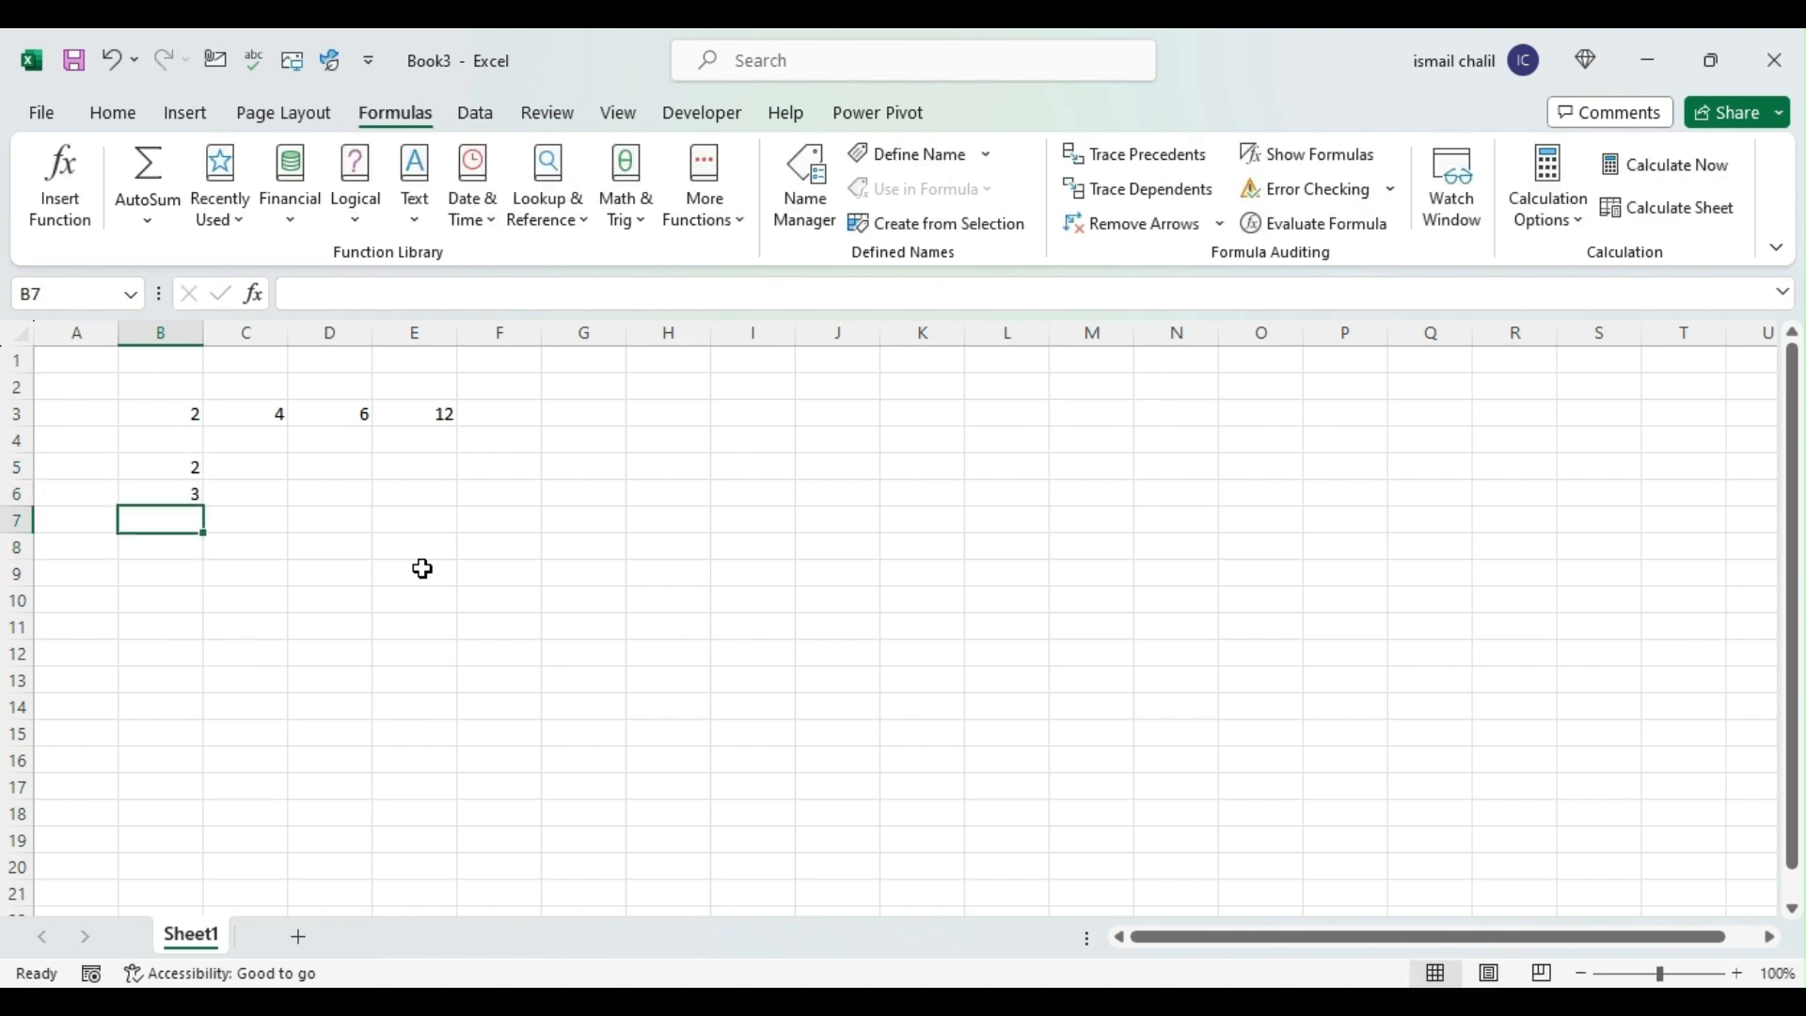
# Step: Change B6 to 4 and extend the B5:B6 number series down to B15
pyautogui.press('Up')
pyautogui.press('Up')
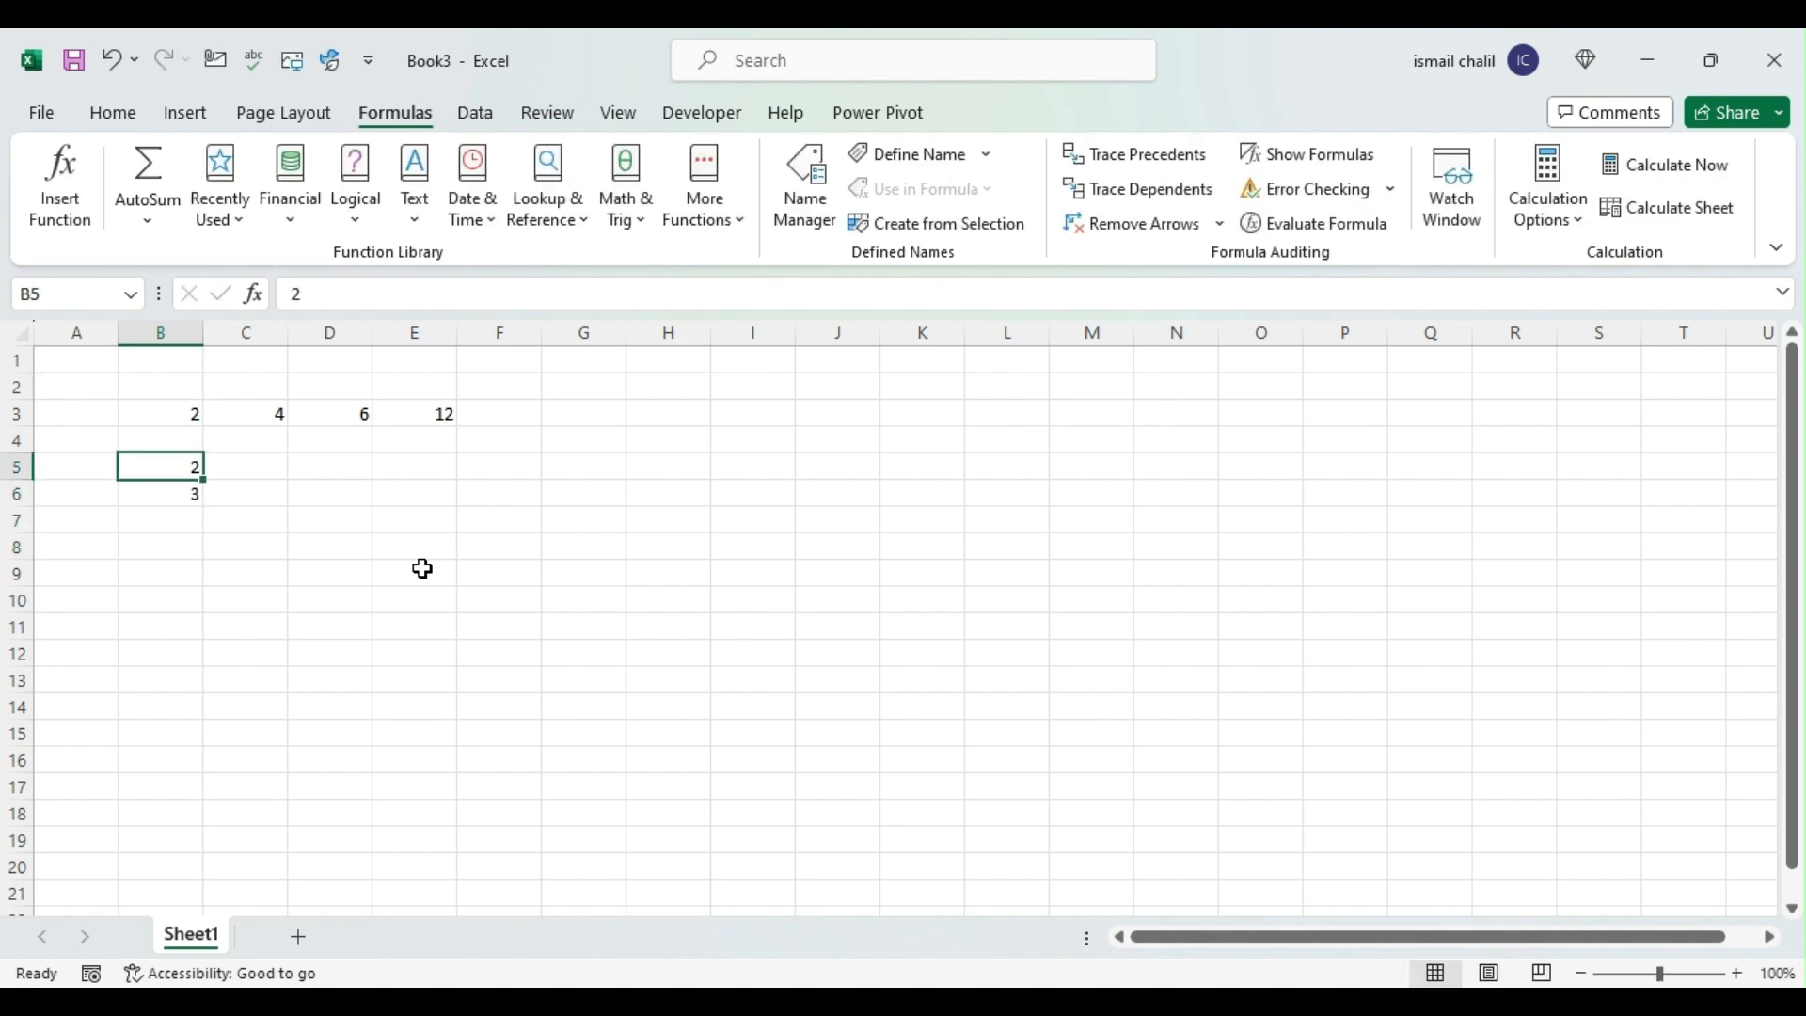
pyautogui.press('Down')
pyautogui.write('4')
pyautogui.press('Up')
pyautogui.hotkey('shift', 'Down')
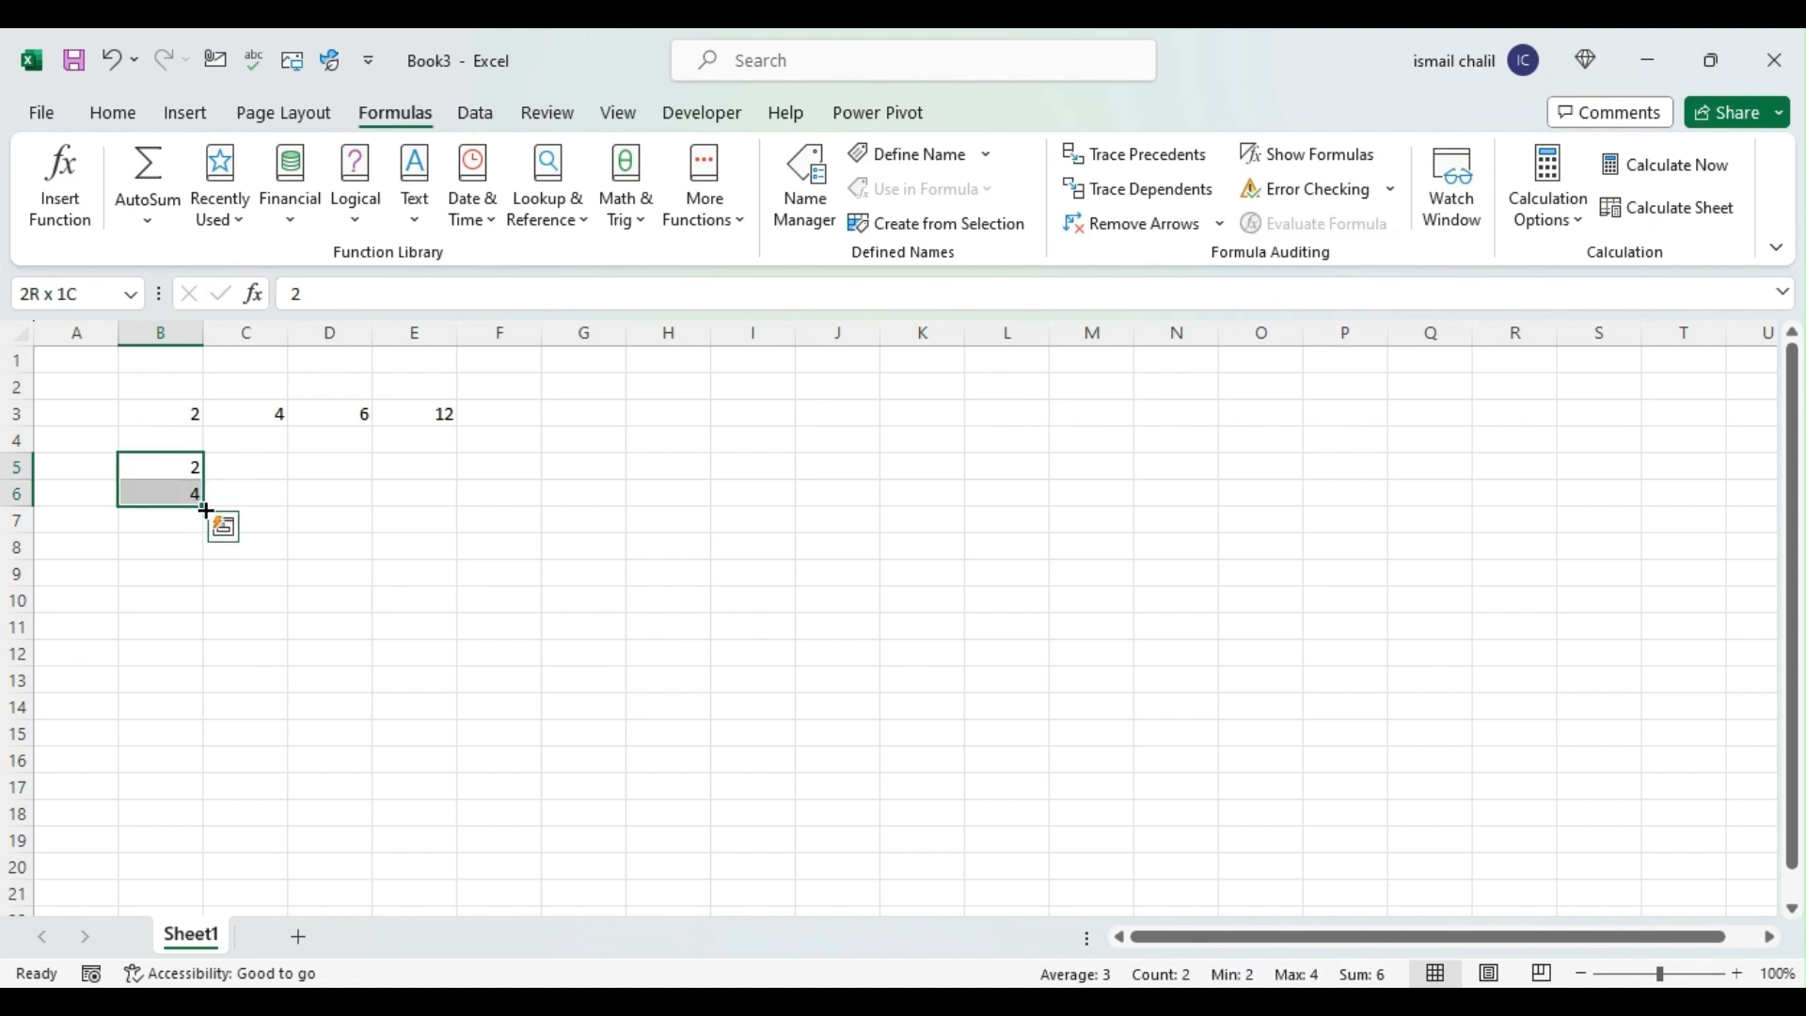
pyautogui.moveTo(205, 509); pyautogui.dragTo(191, 741)
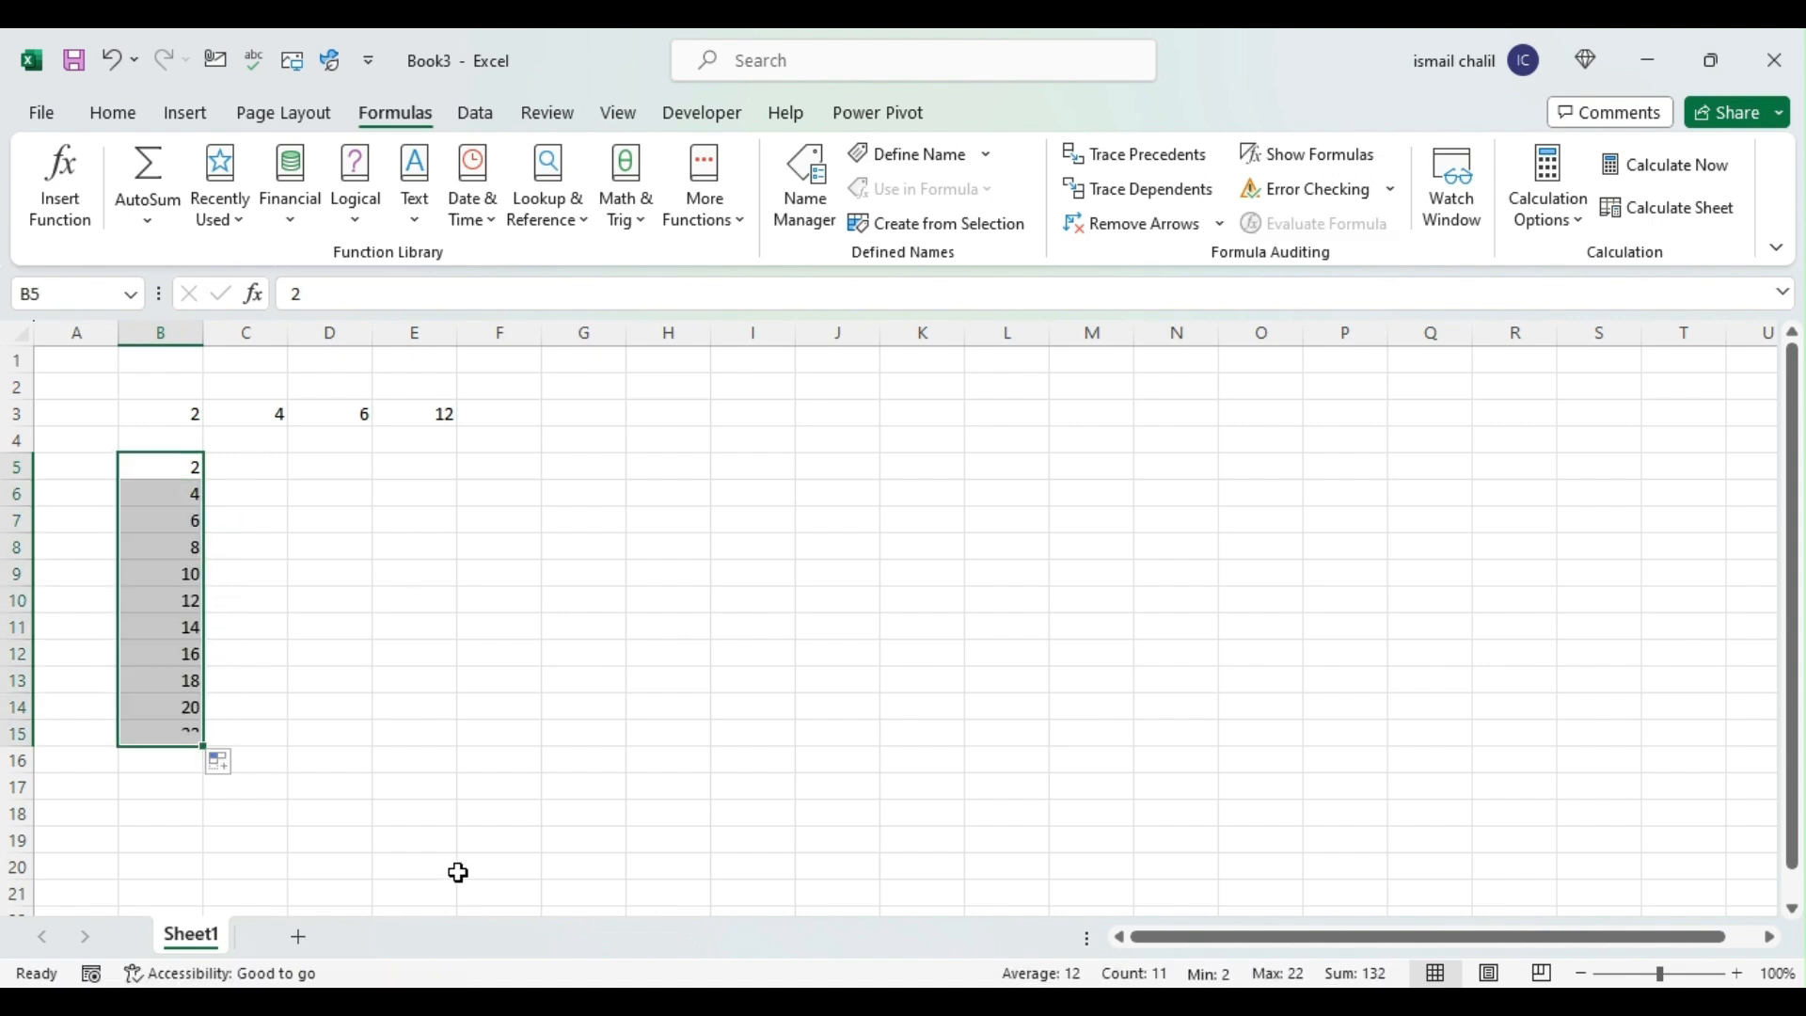
pyautogui.click(354, 704)
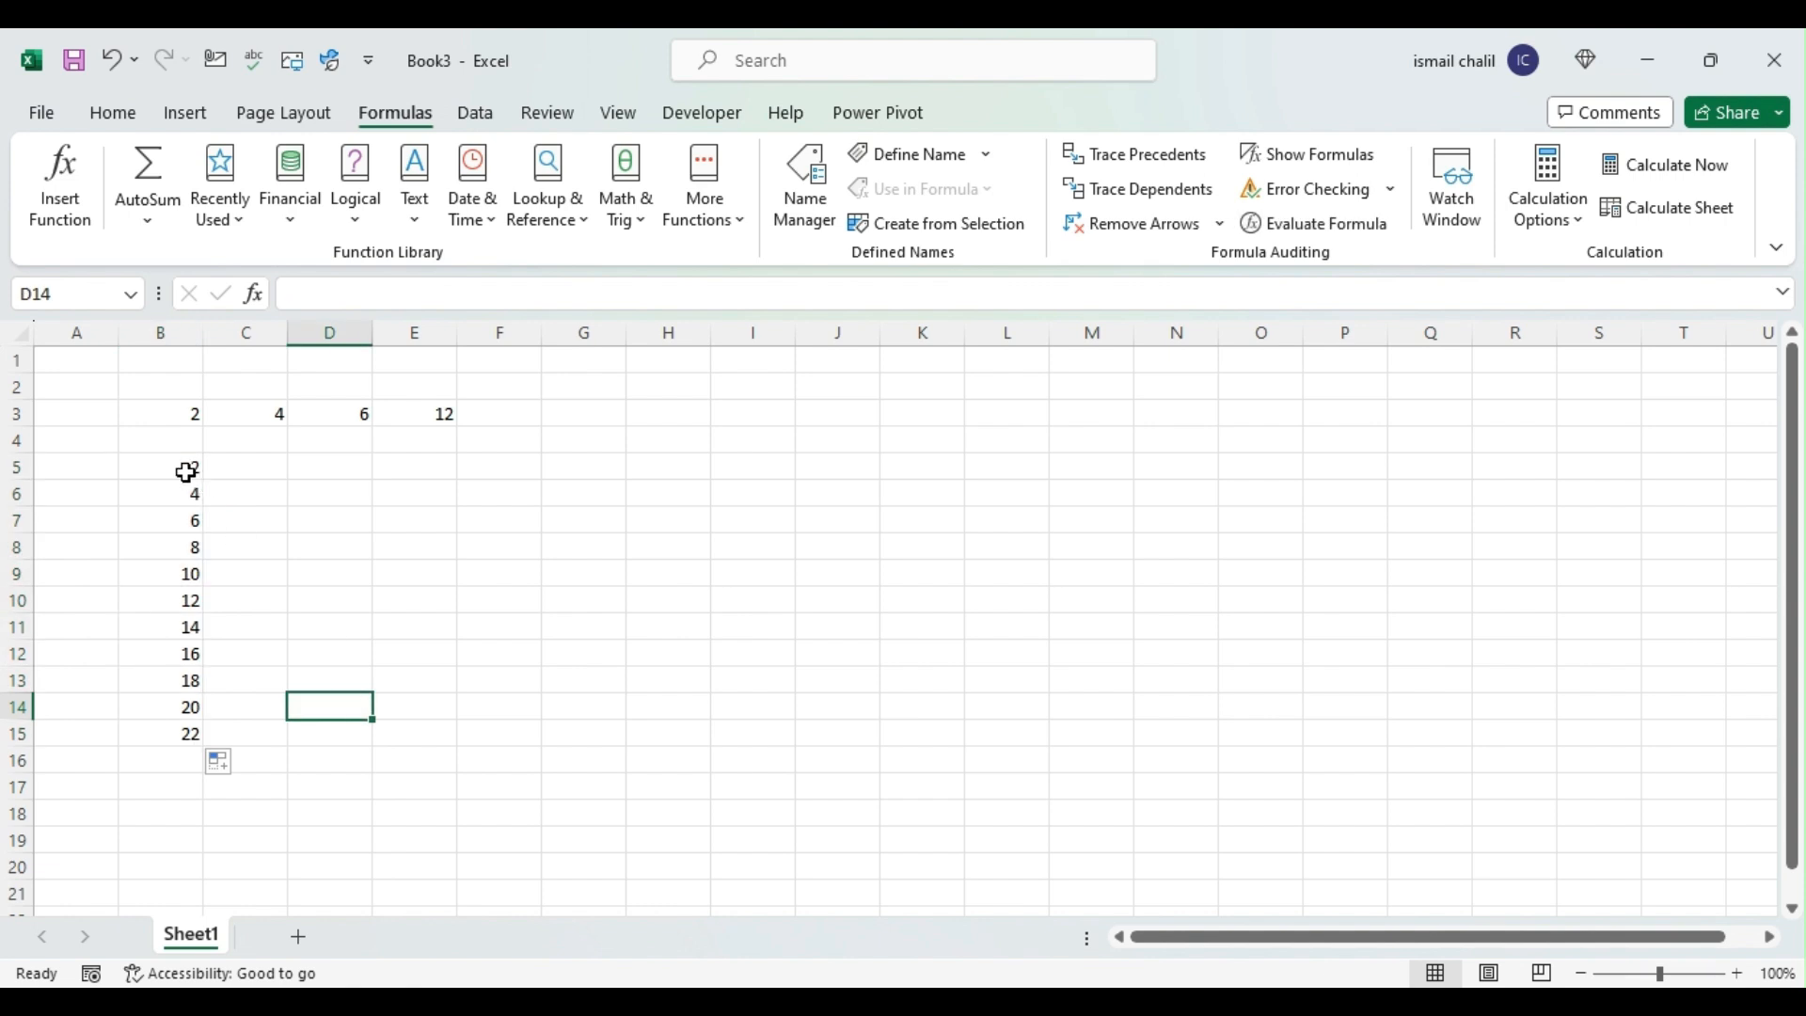
pyautogui.click(186, 472)
pyautogui.click(330, 757)
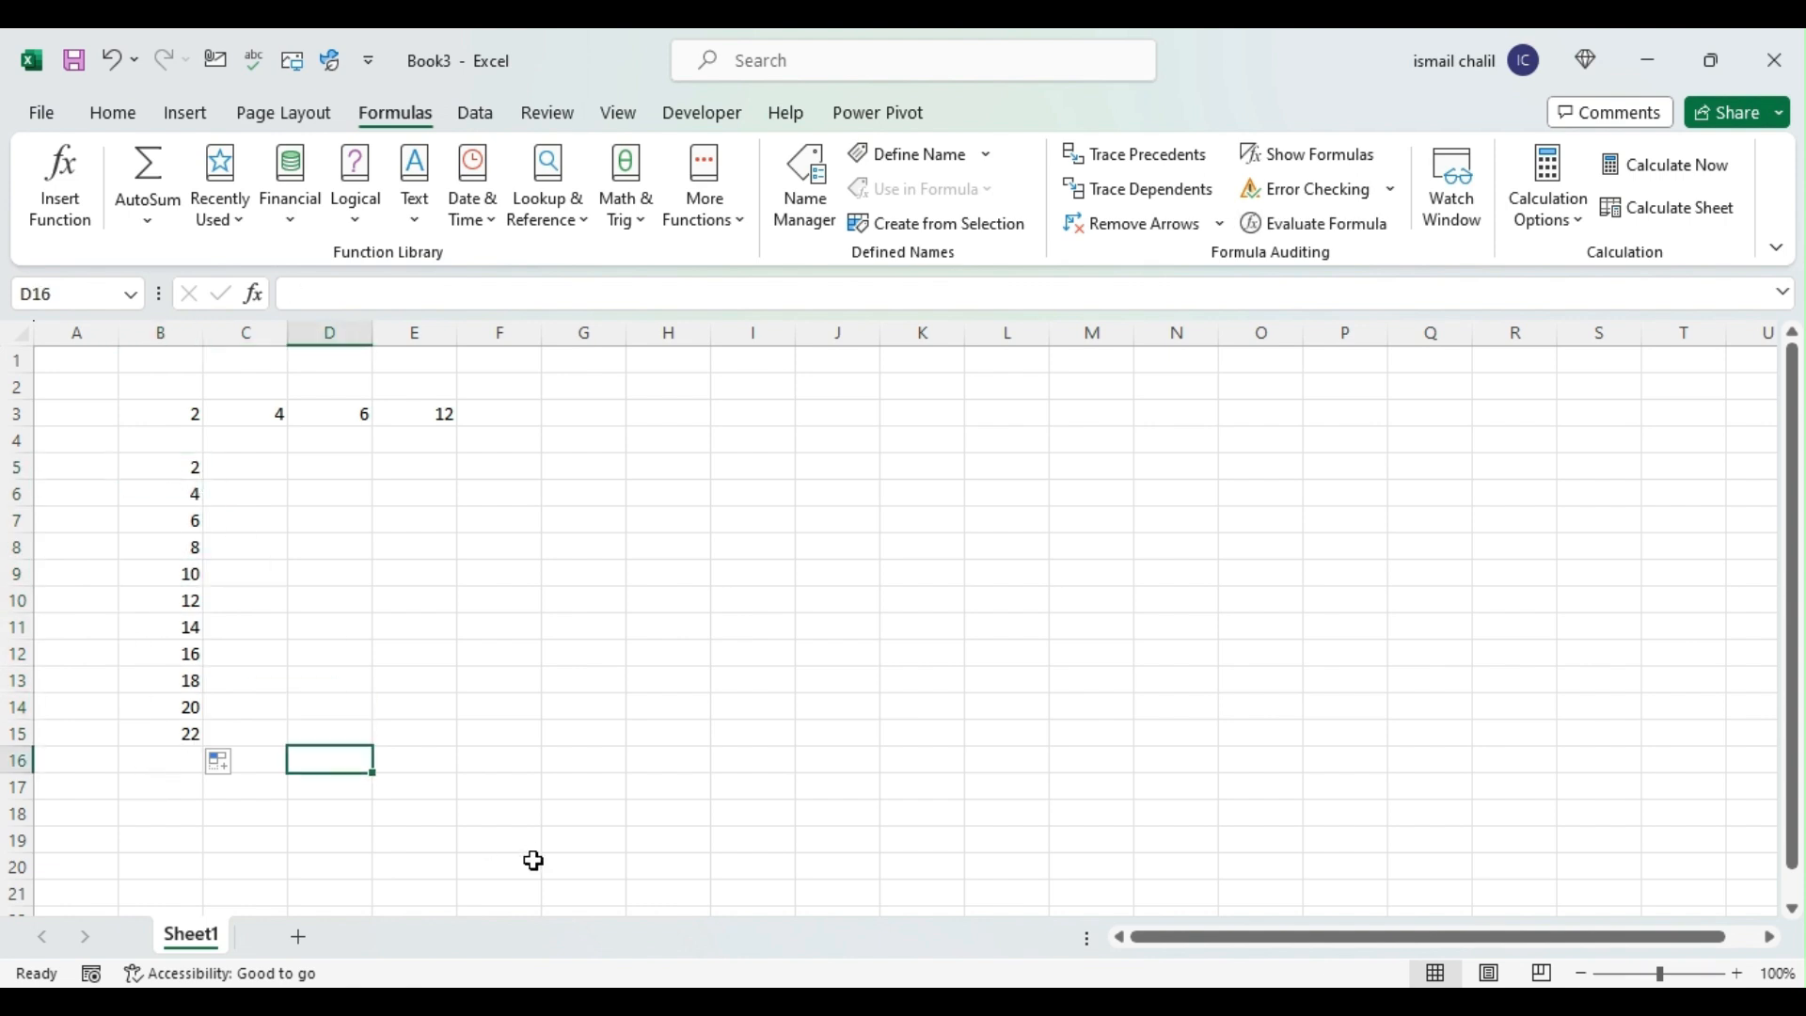
pyautogui.write('=sum')
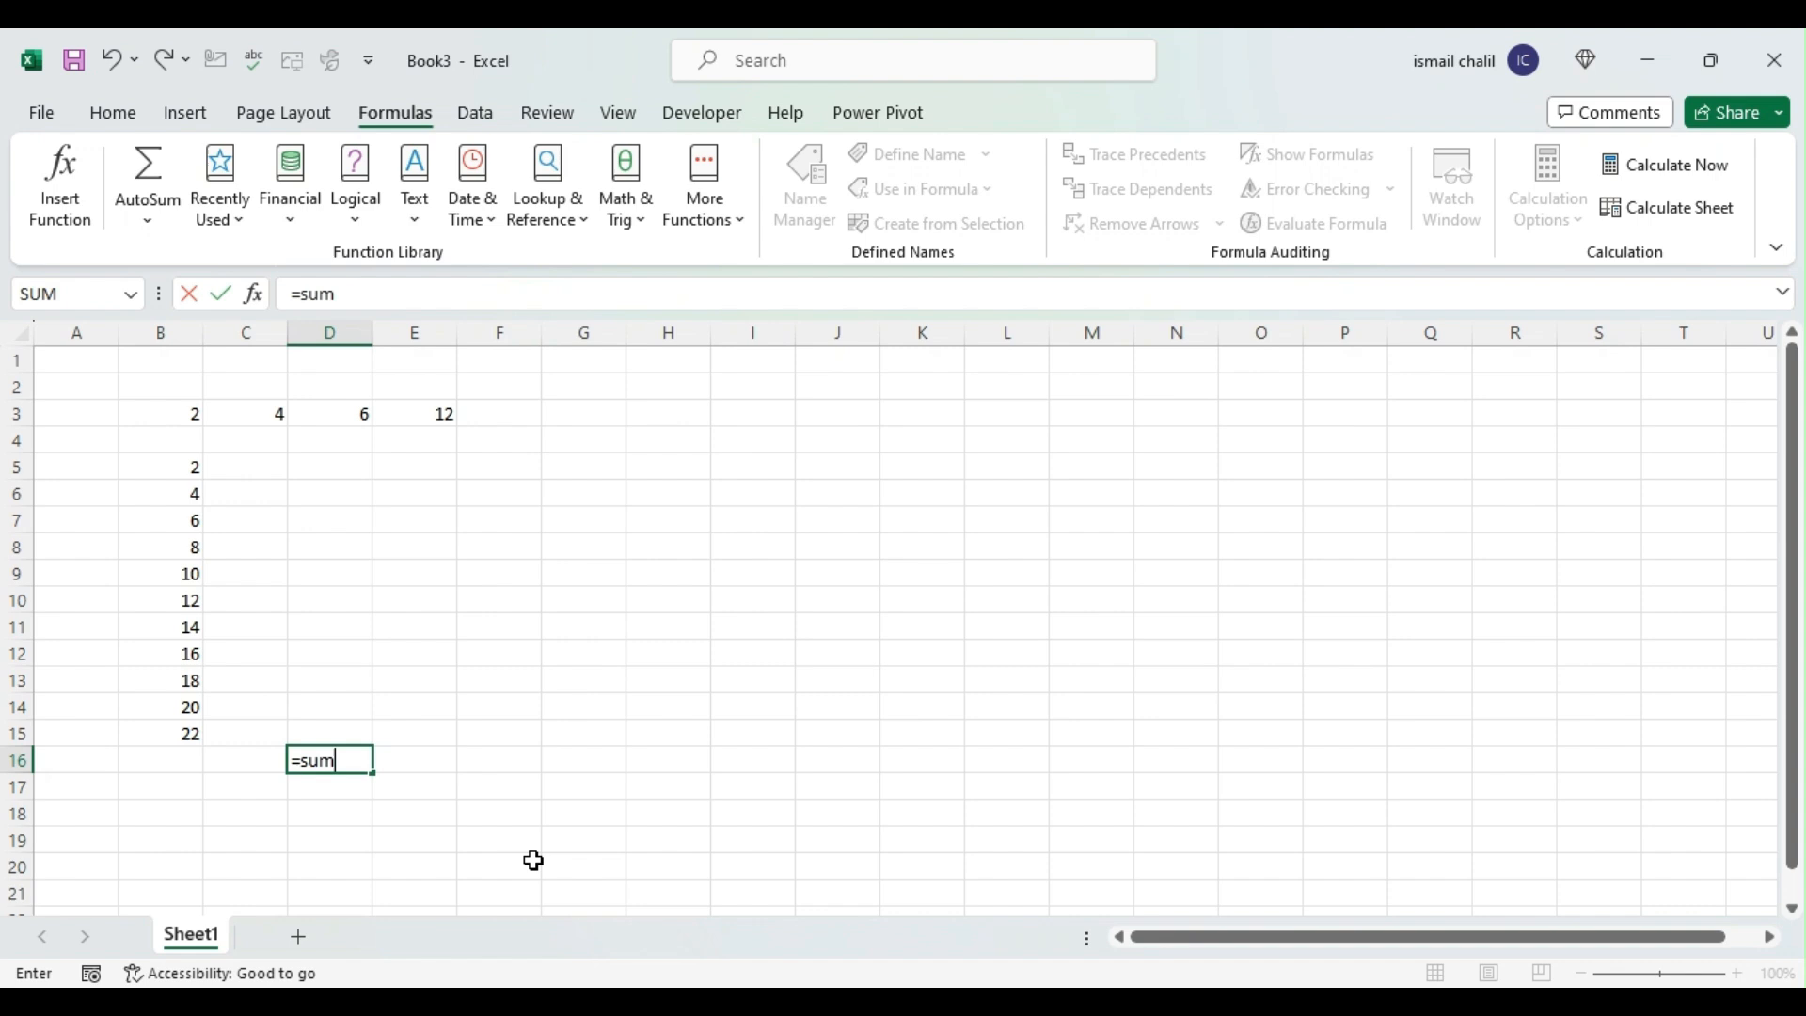
pyautogui.press('Escape')
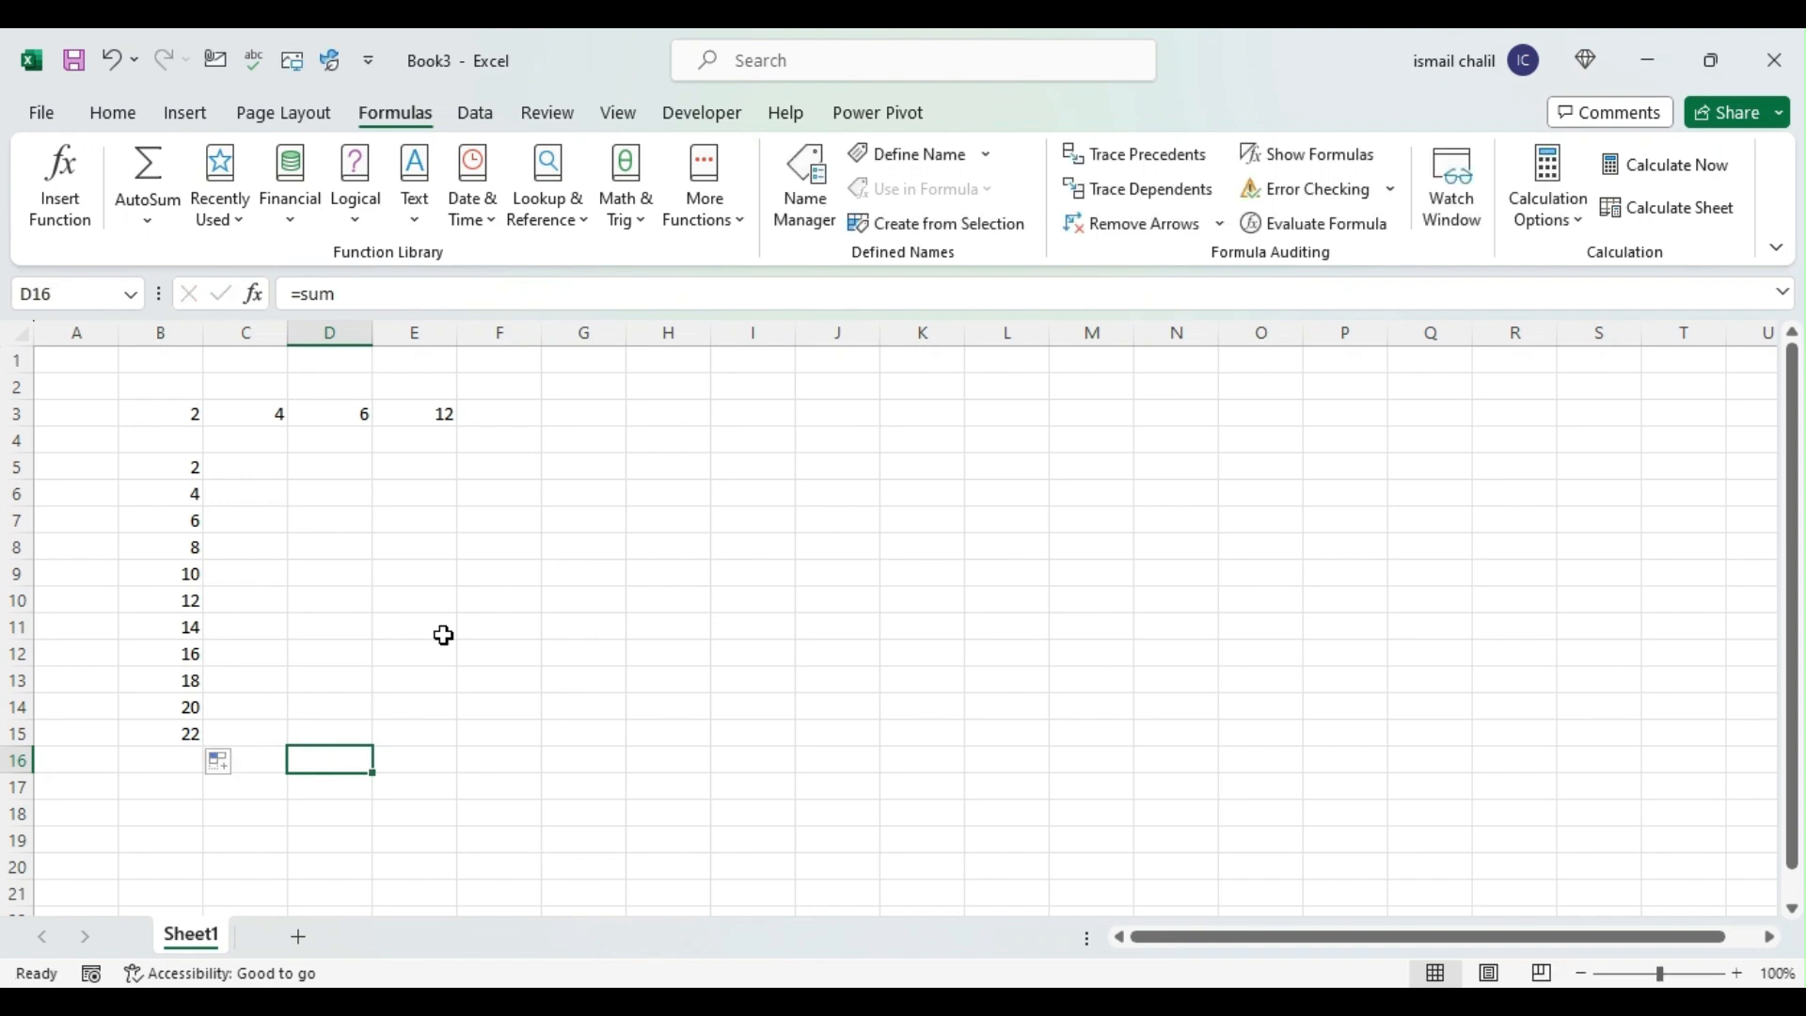
# Step: Try inserting the SUM function in D16 with cells B5, B6 and B7 as separate arguments
pyautogui.click(39, 207)
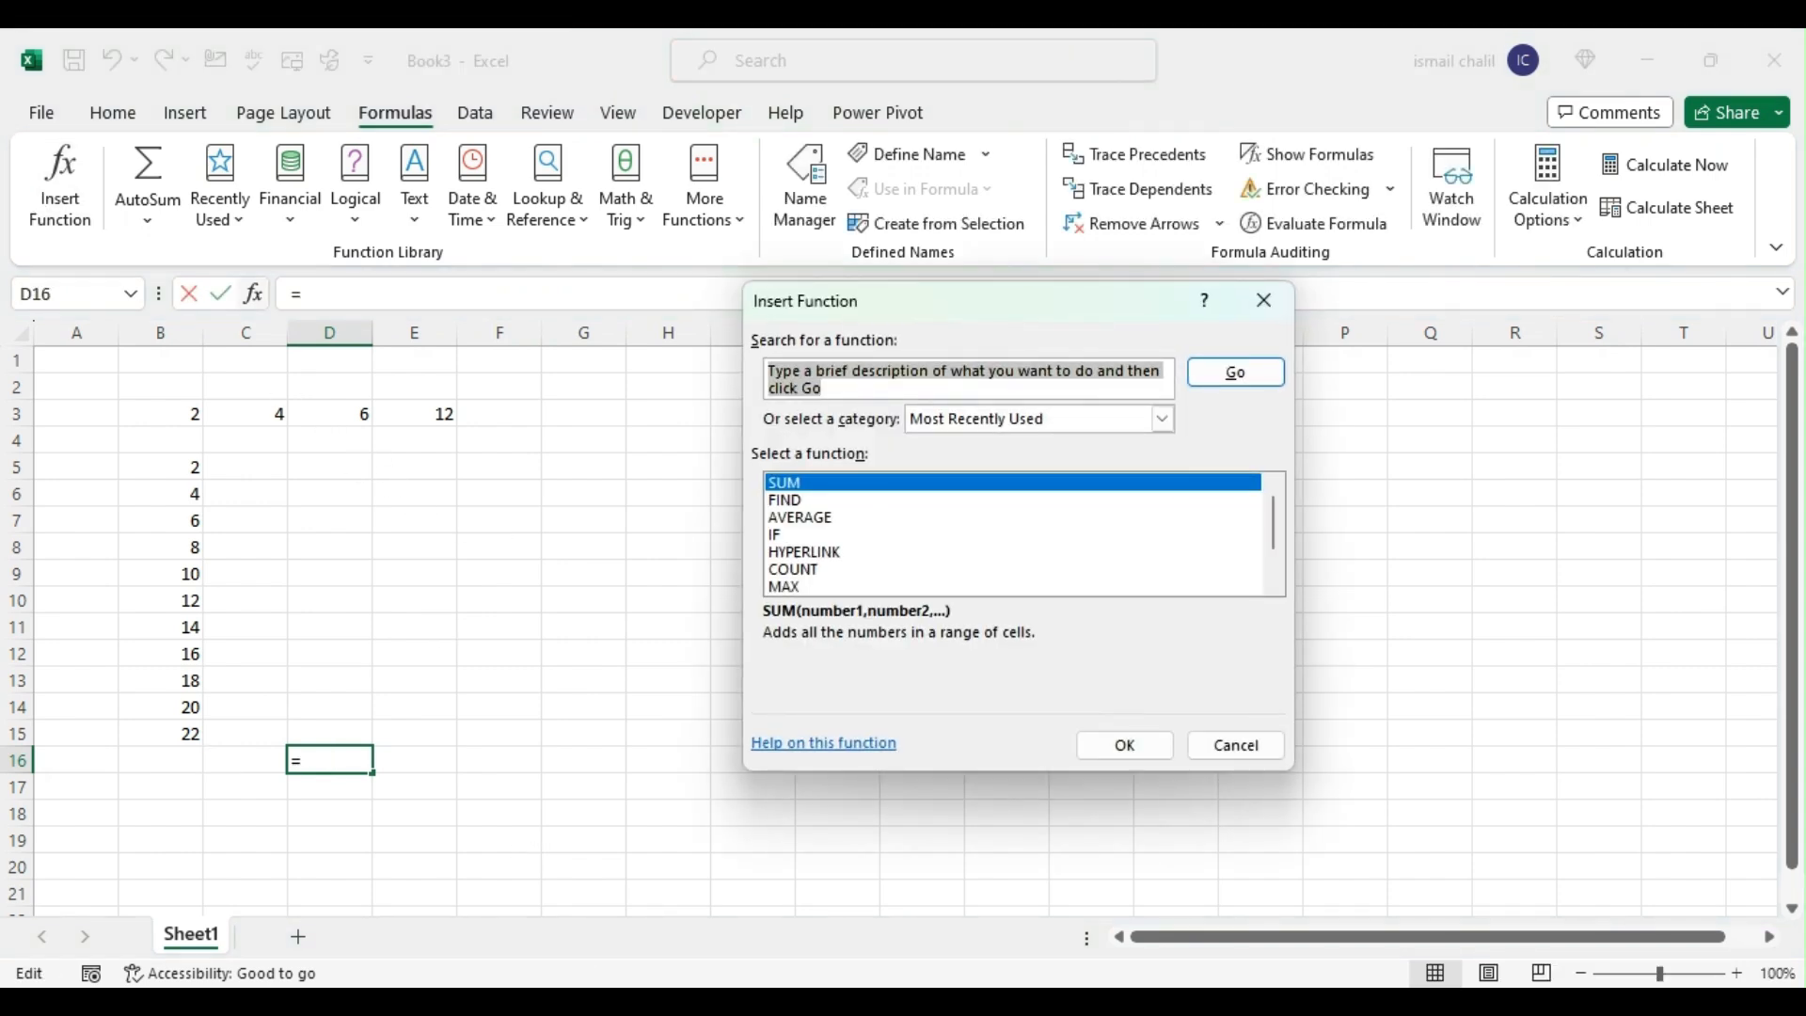
pyautogui.click(1078, 739)
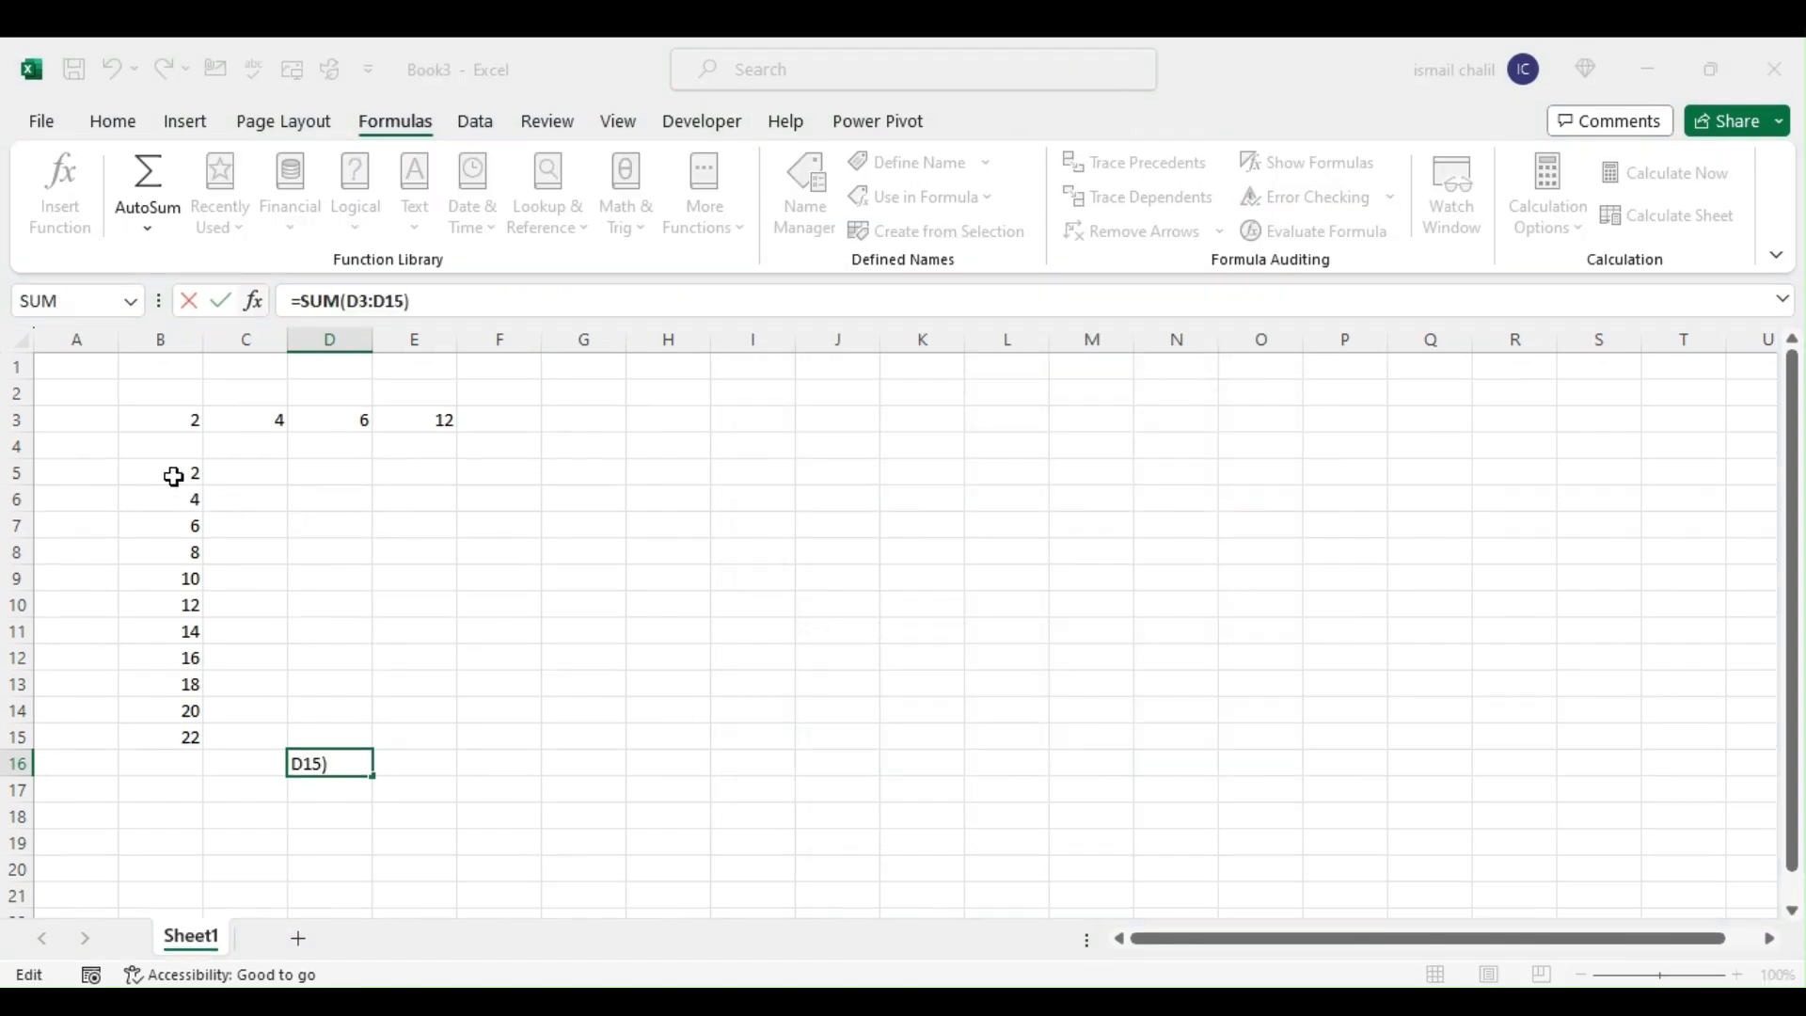
pyautogui.click(174, 469)
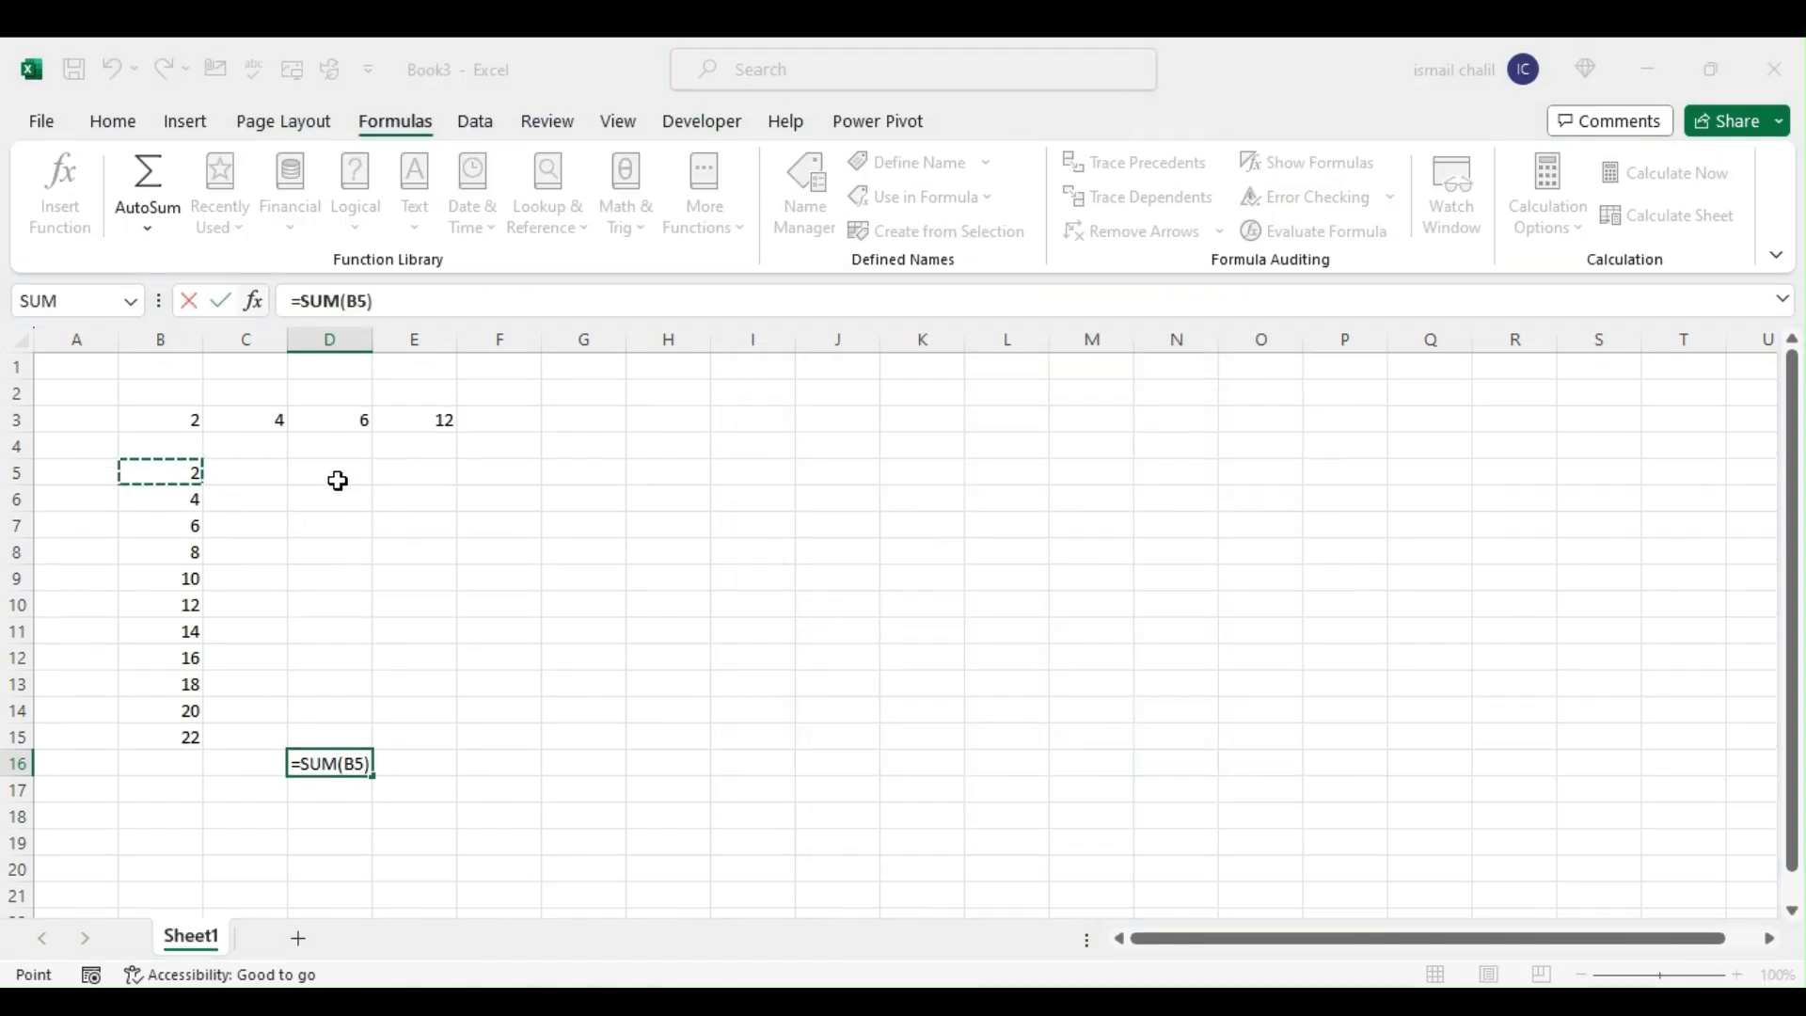
pyautogui.keyDown('ctrl'); pyautogui.click(179, 494); pyautogui.keyUp('ctrl')
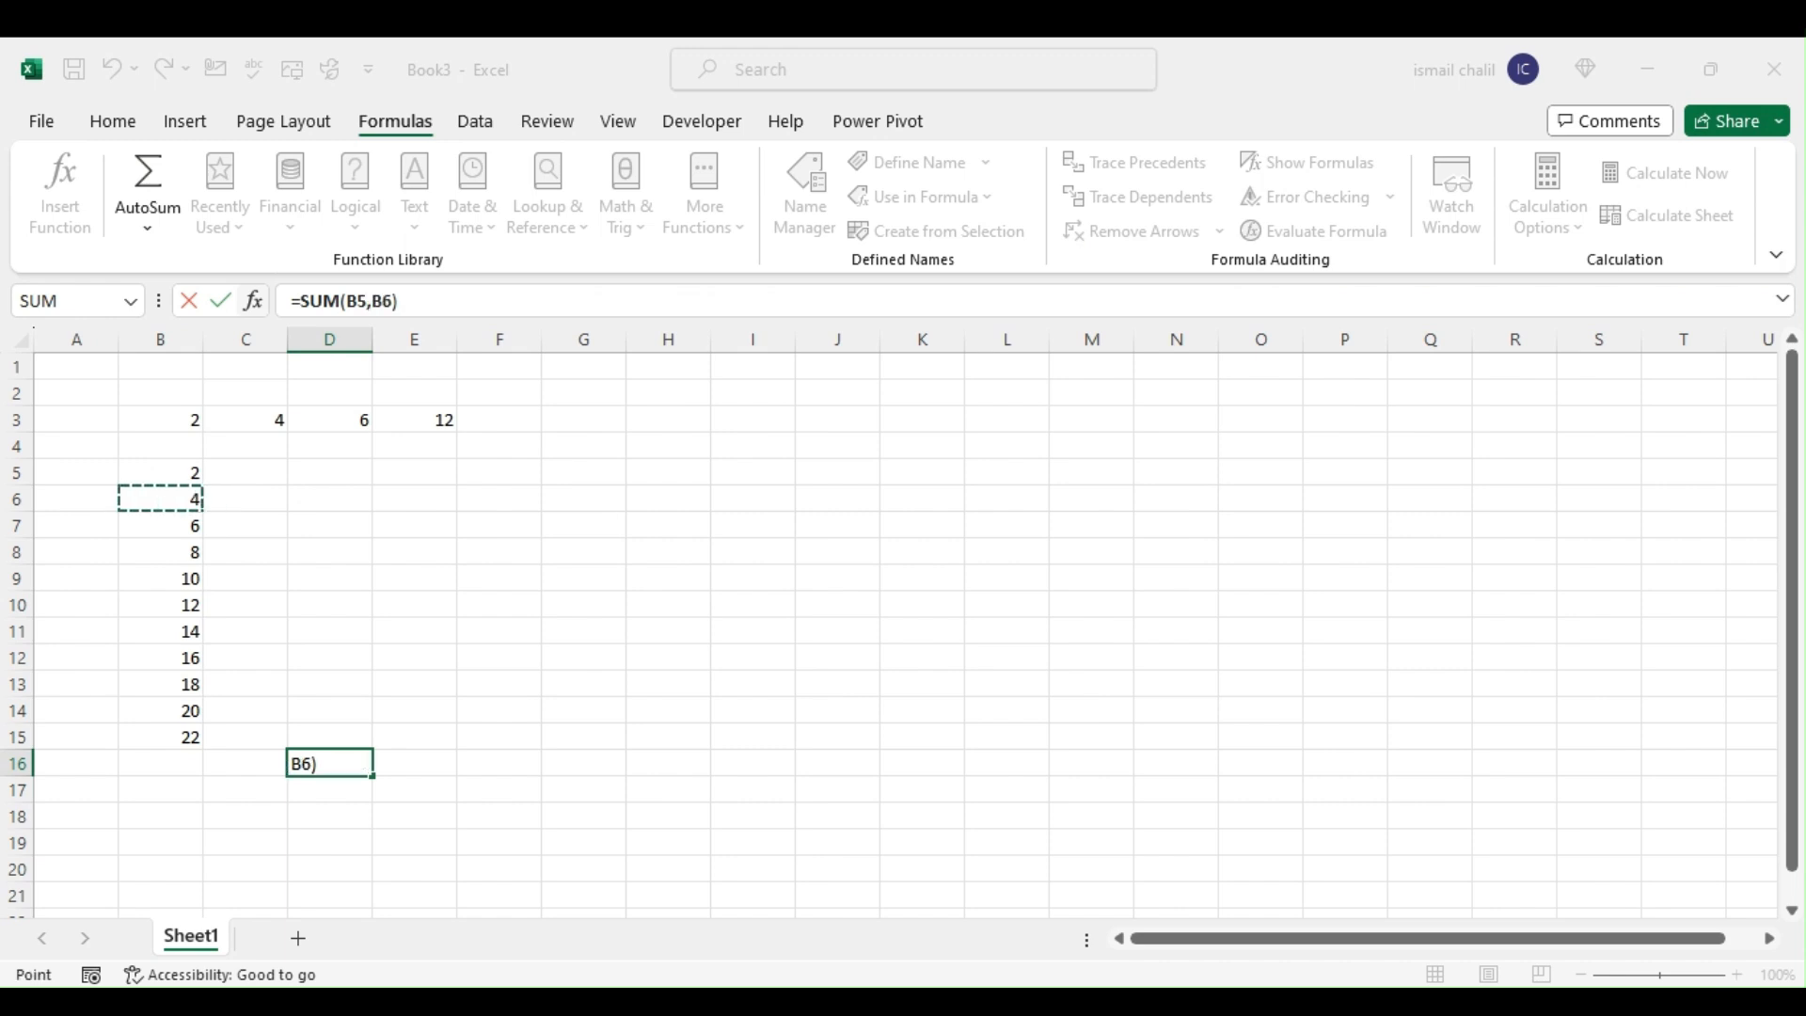
pyautogui.keyDown('ctrl'); pyautogui.click(174, 525); pyautogui.keyUp('ctrl')
pyautogui.press('Escape')
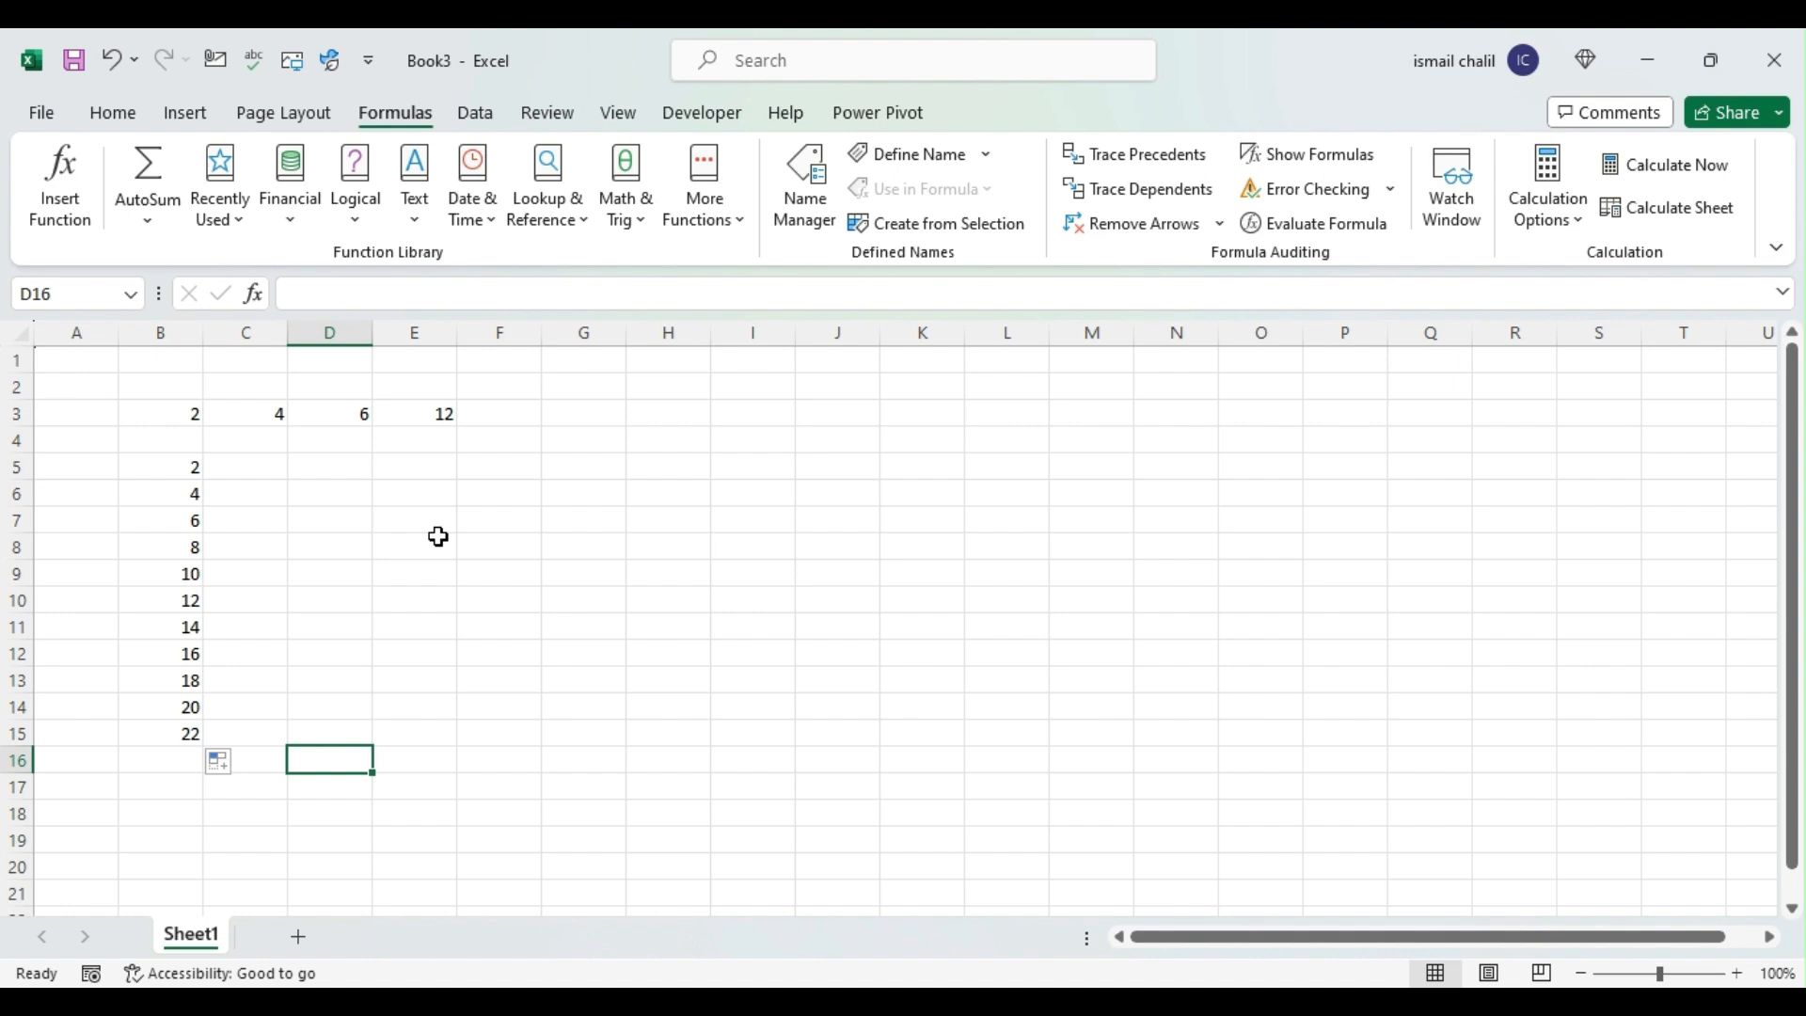
pyautogui.write('=')
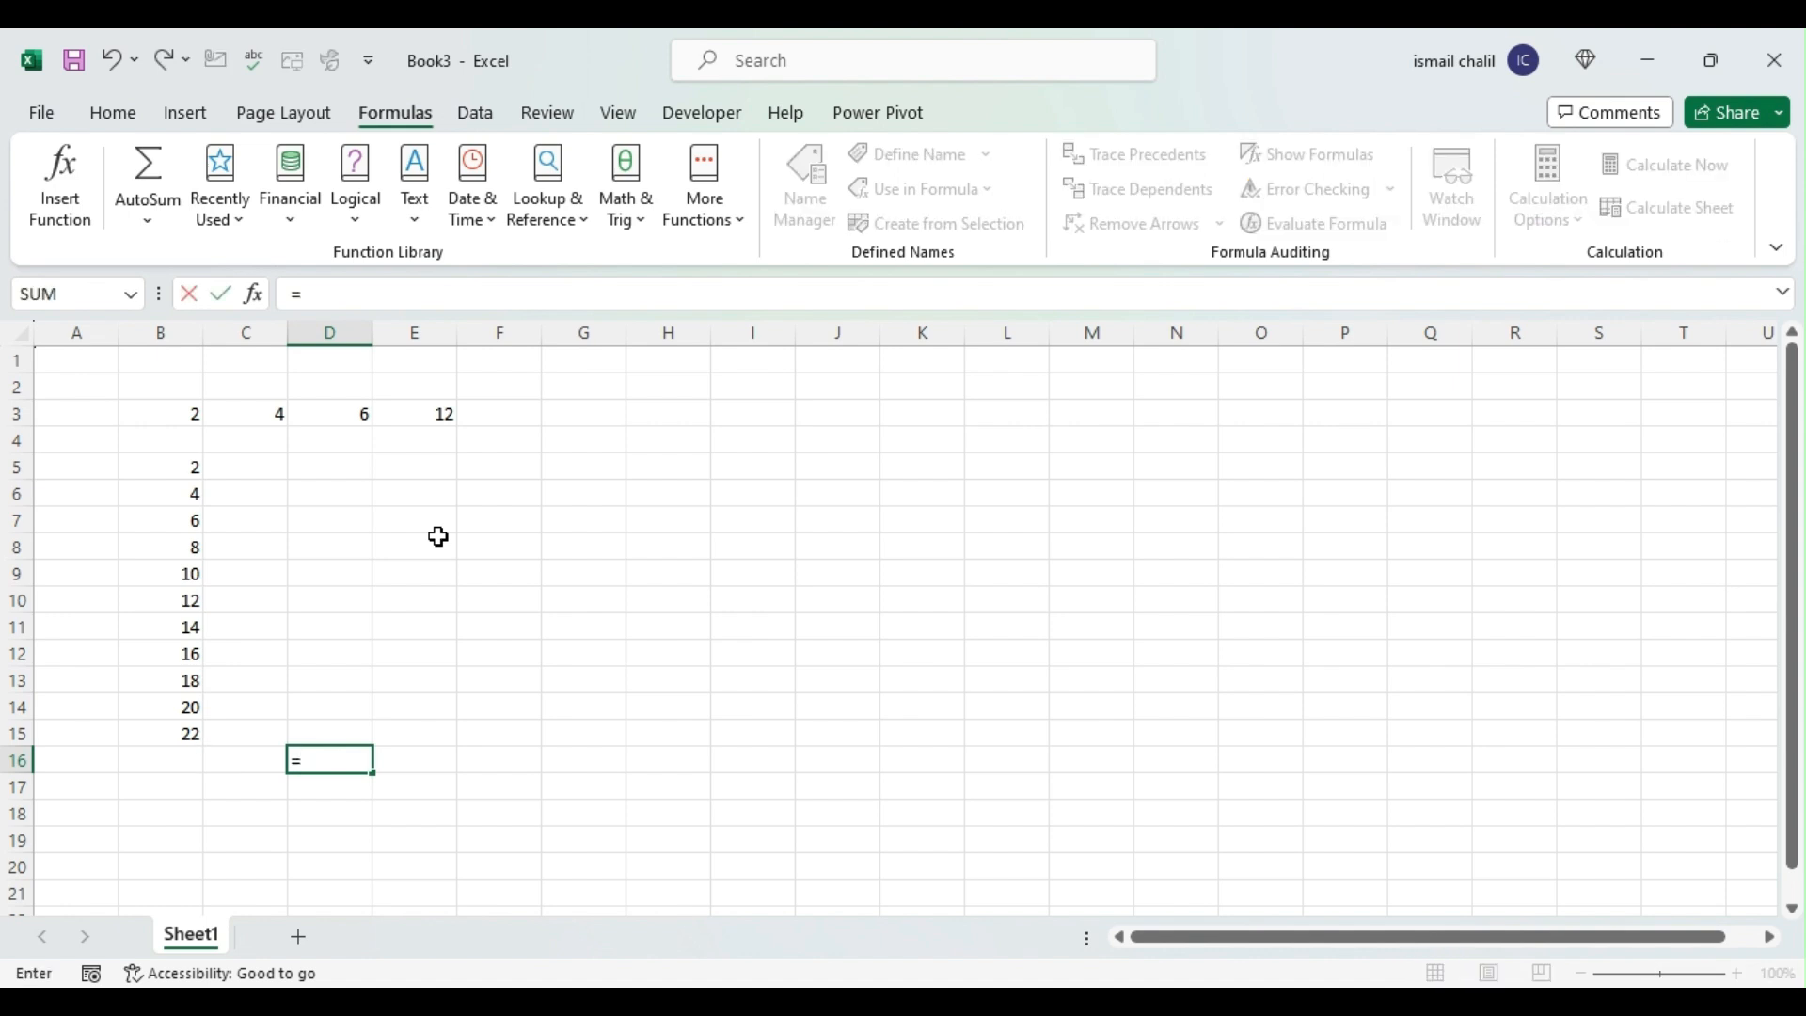
pyautogui.press('Escape')
pyautogui.press('Left')
pyautogui.press('Left')
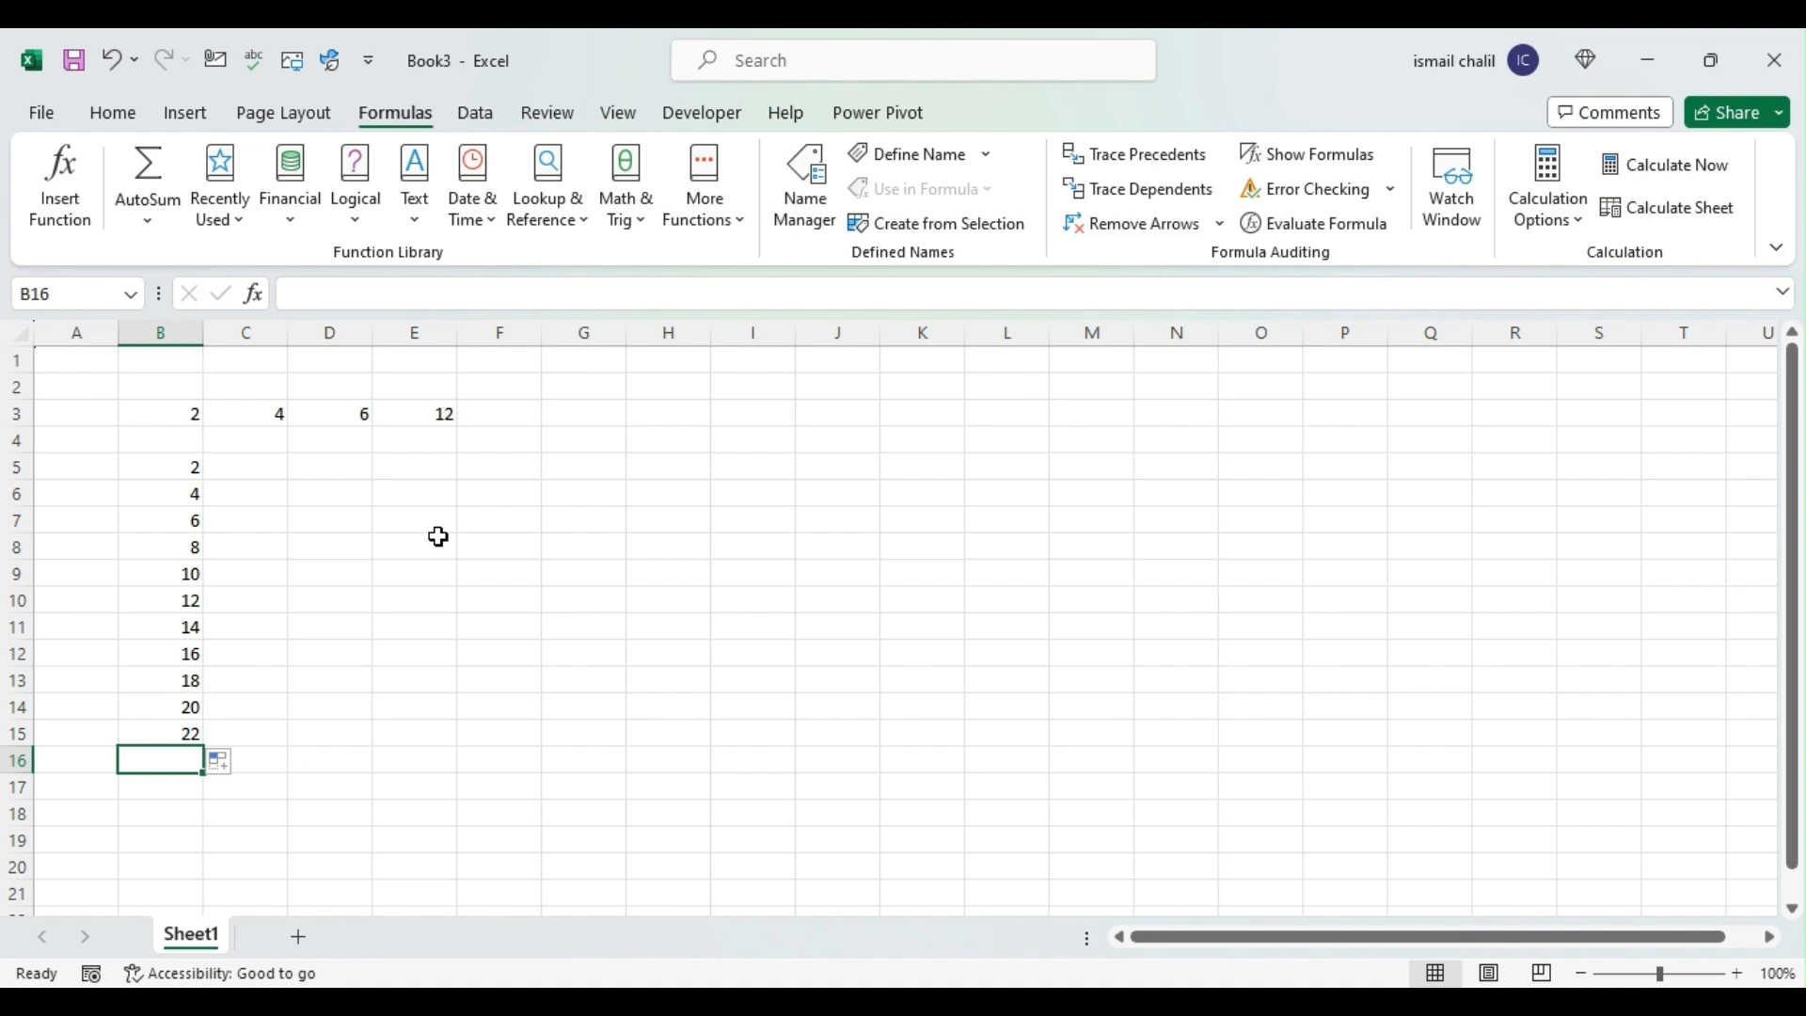
pyautogui.write('=')
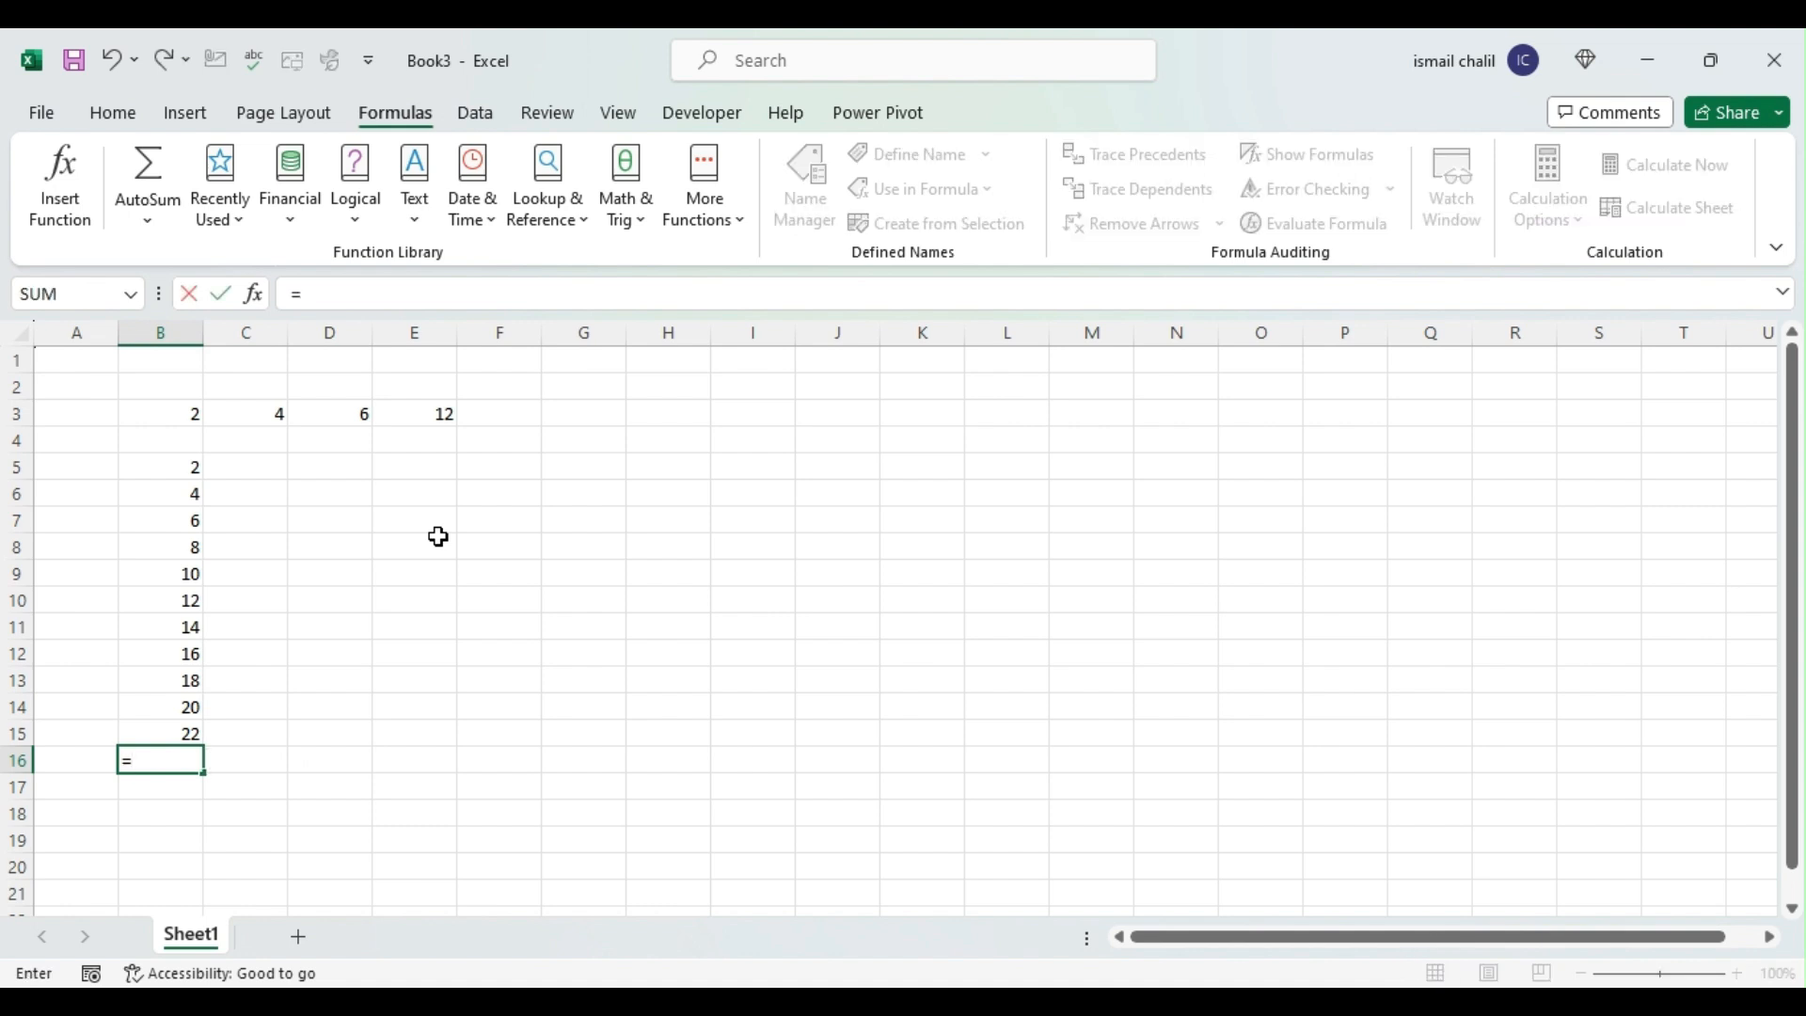
pyautogui.write('sum')
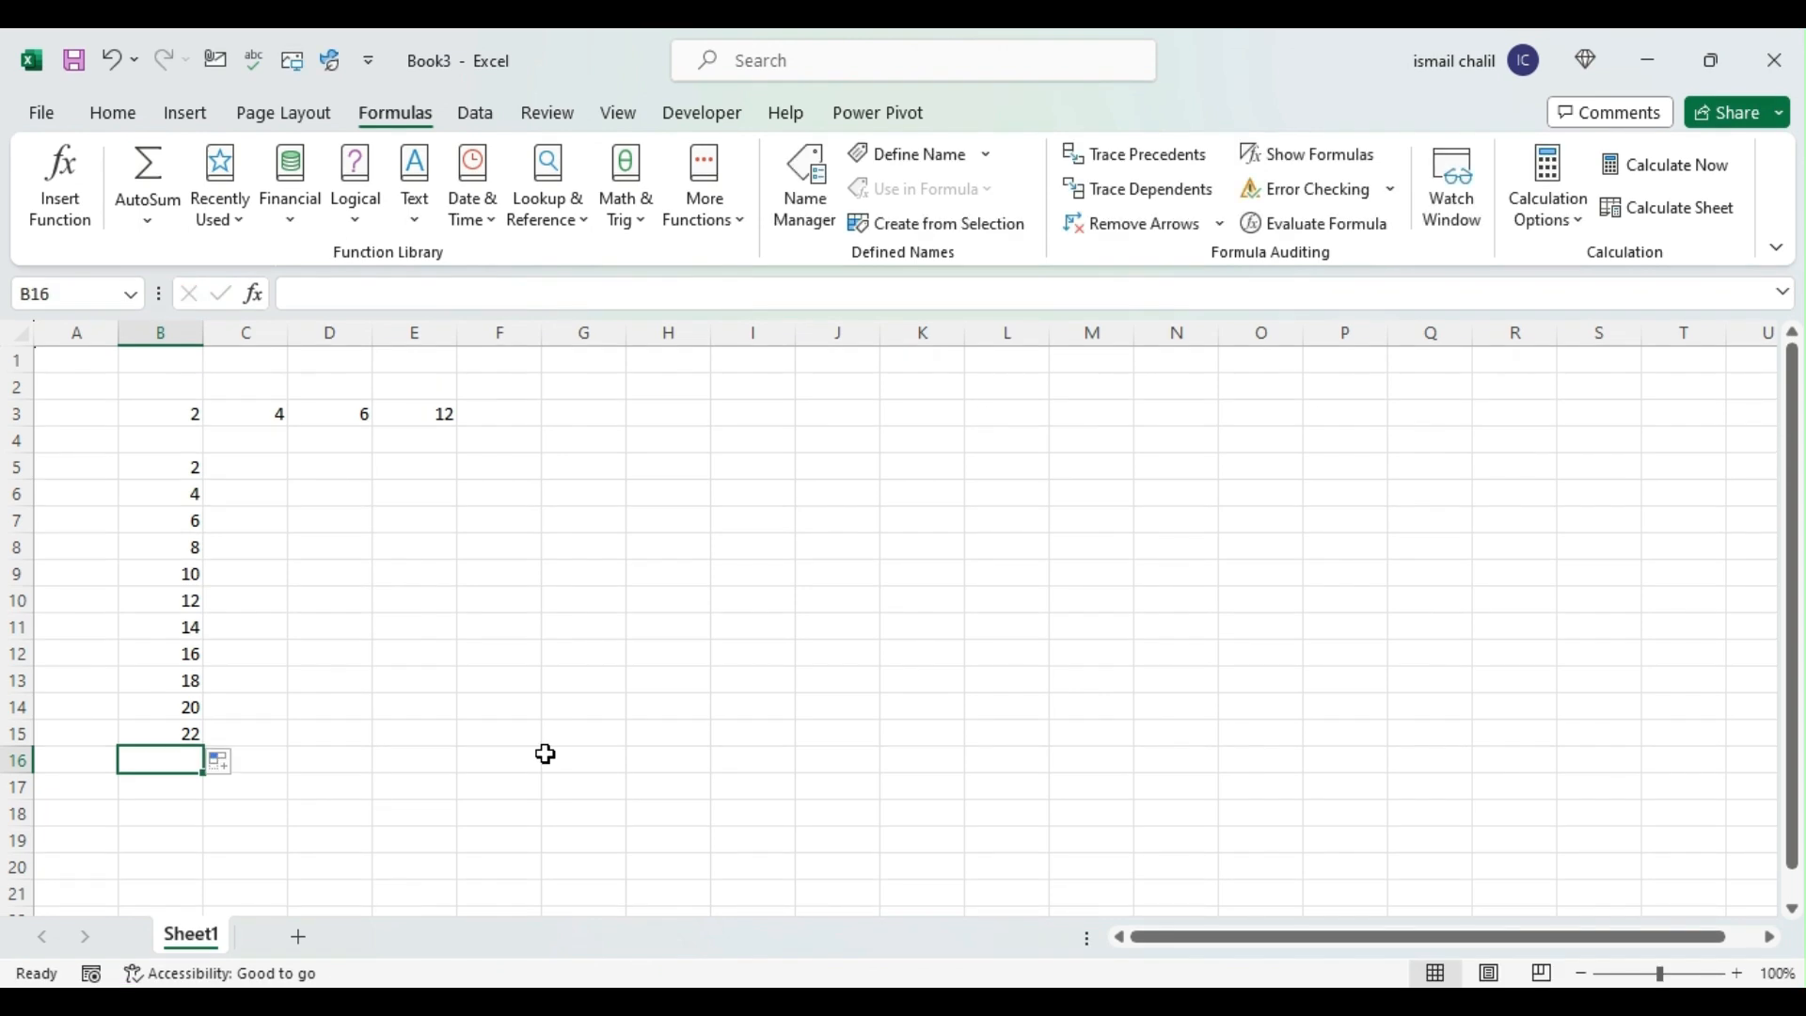
# Step: Try starting a SUM formula in B16 with B15 as its first reference, and discard the entry
pyautogui.write('=')
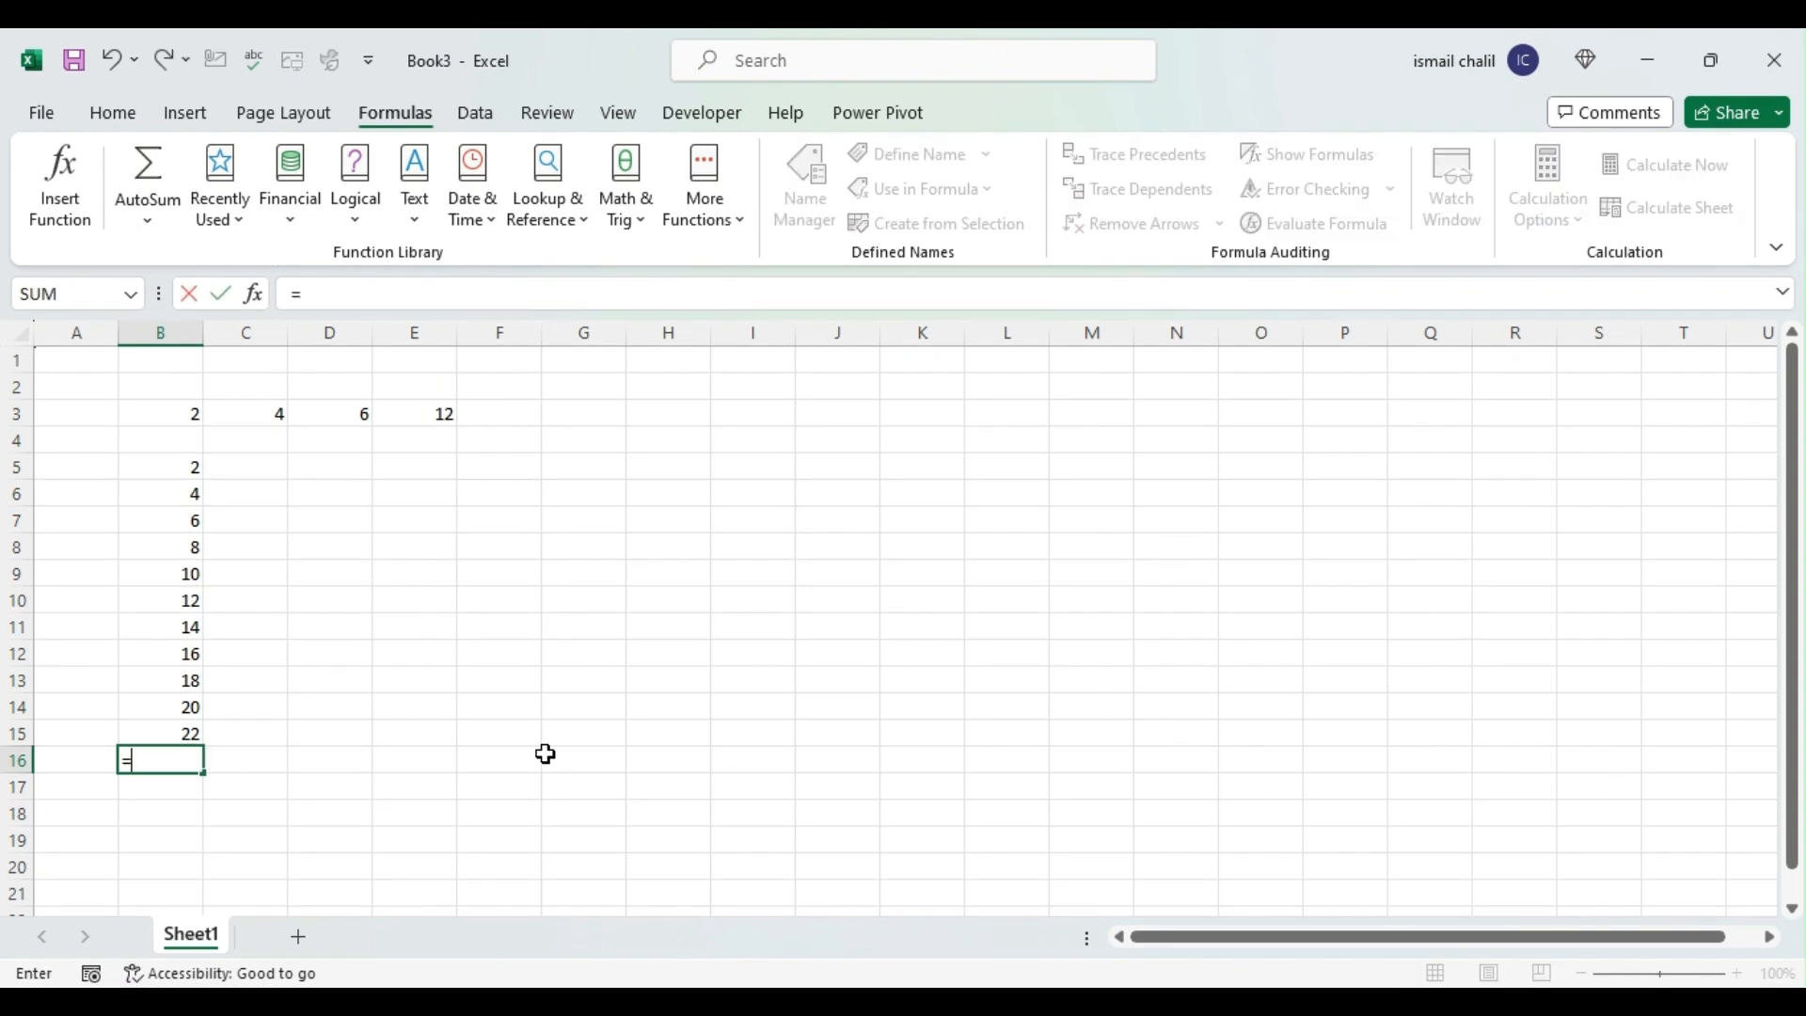
pyautogui.write('su')
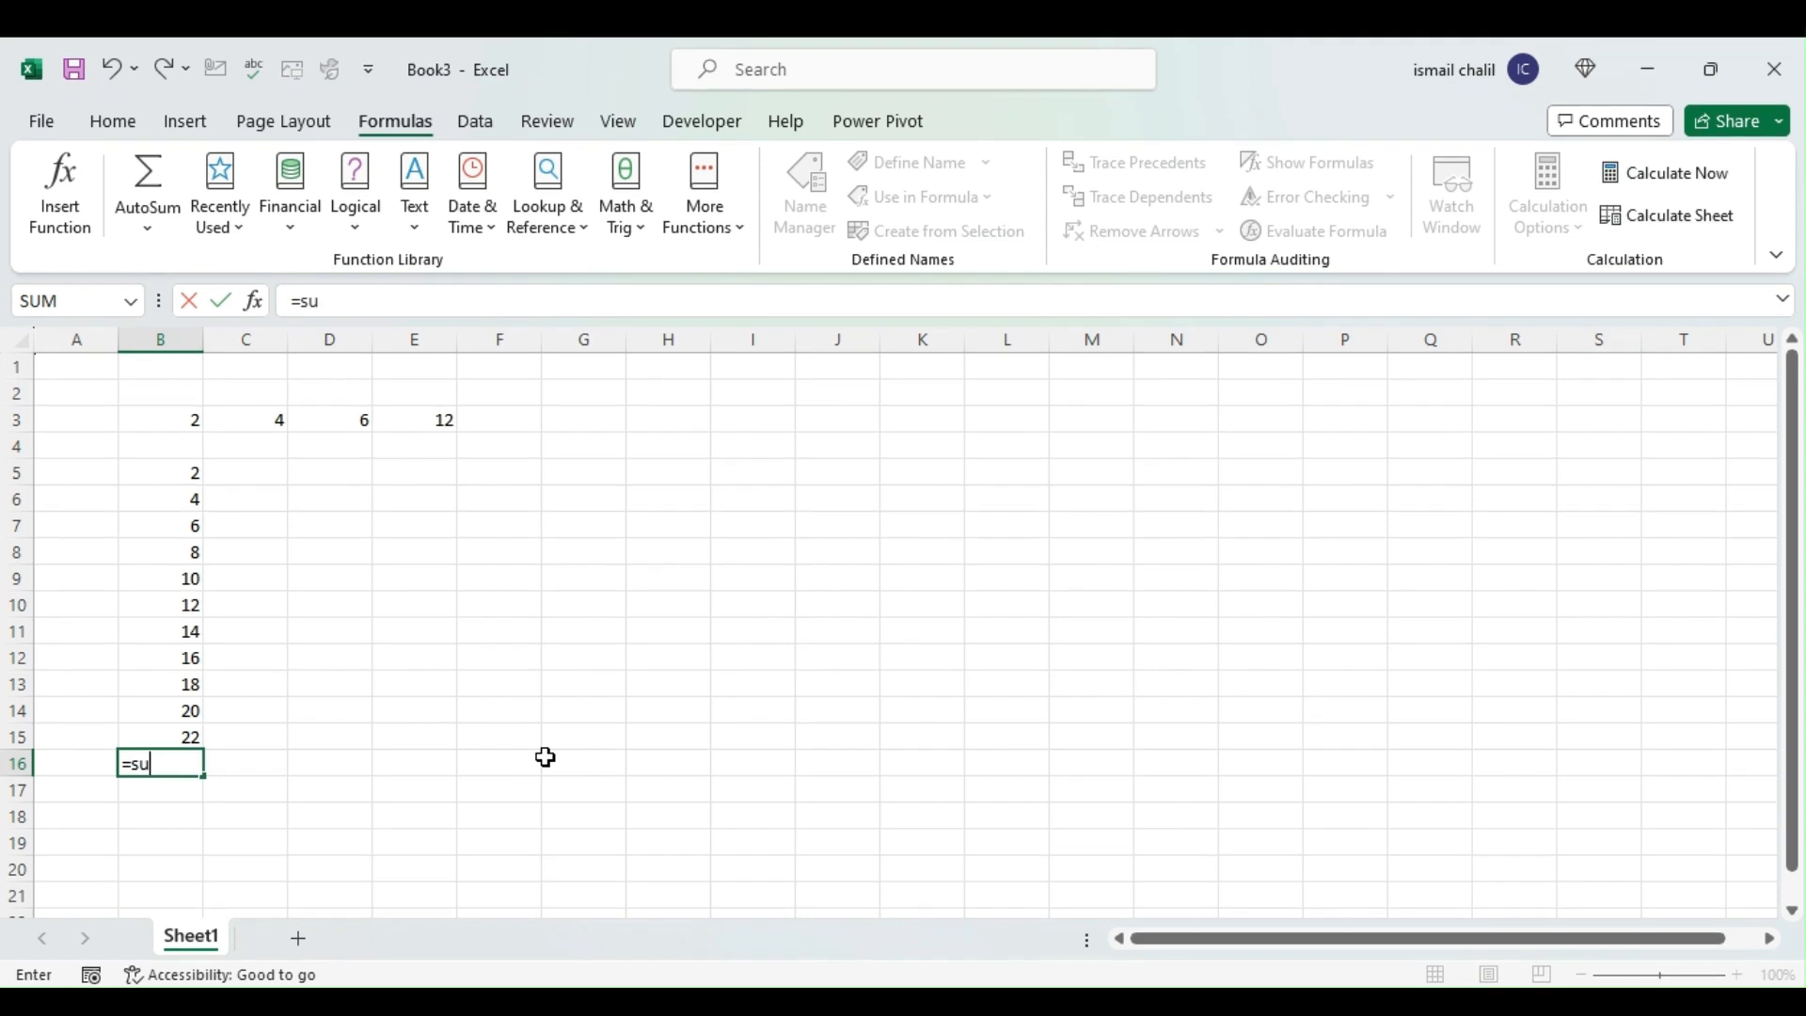
pyautogui.write('m')
pyautogui.press('Tab')
pyautogui.press('Up')
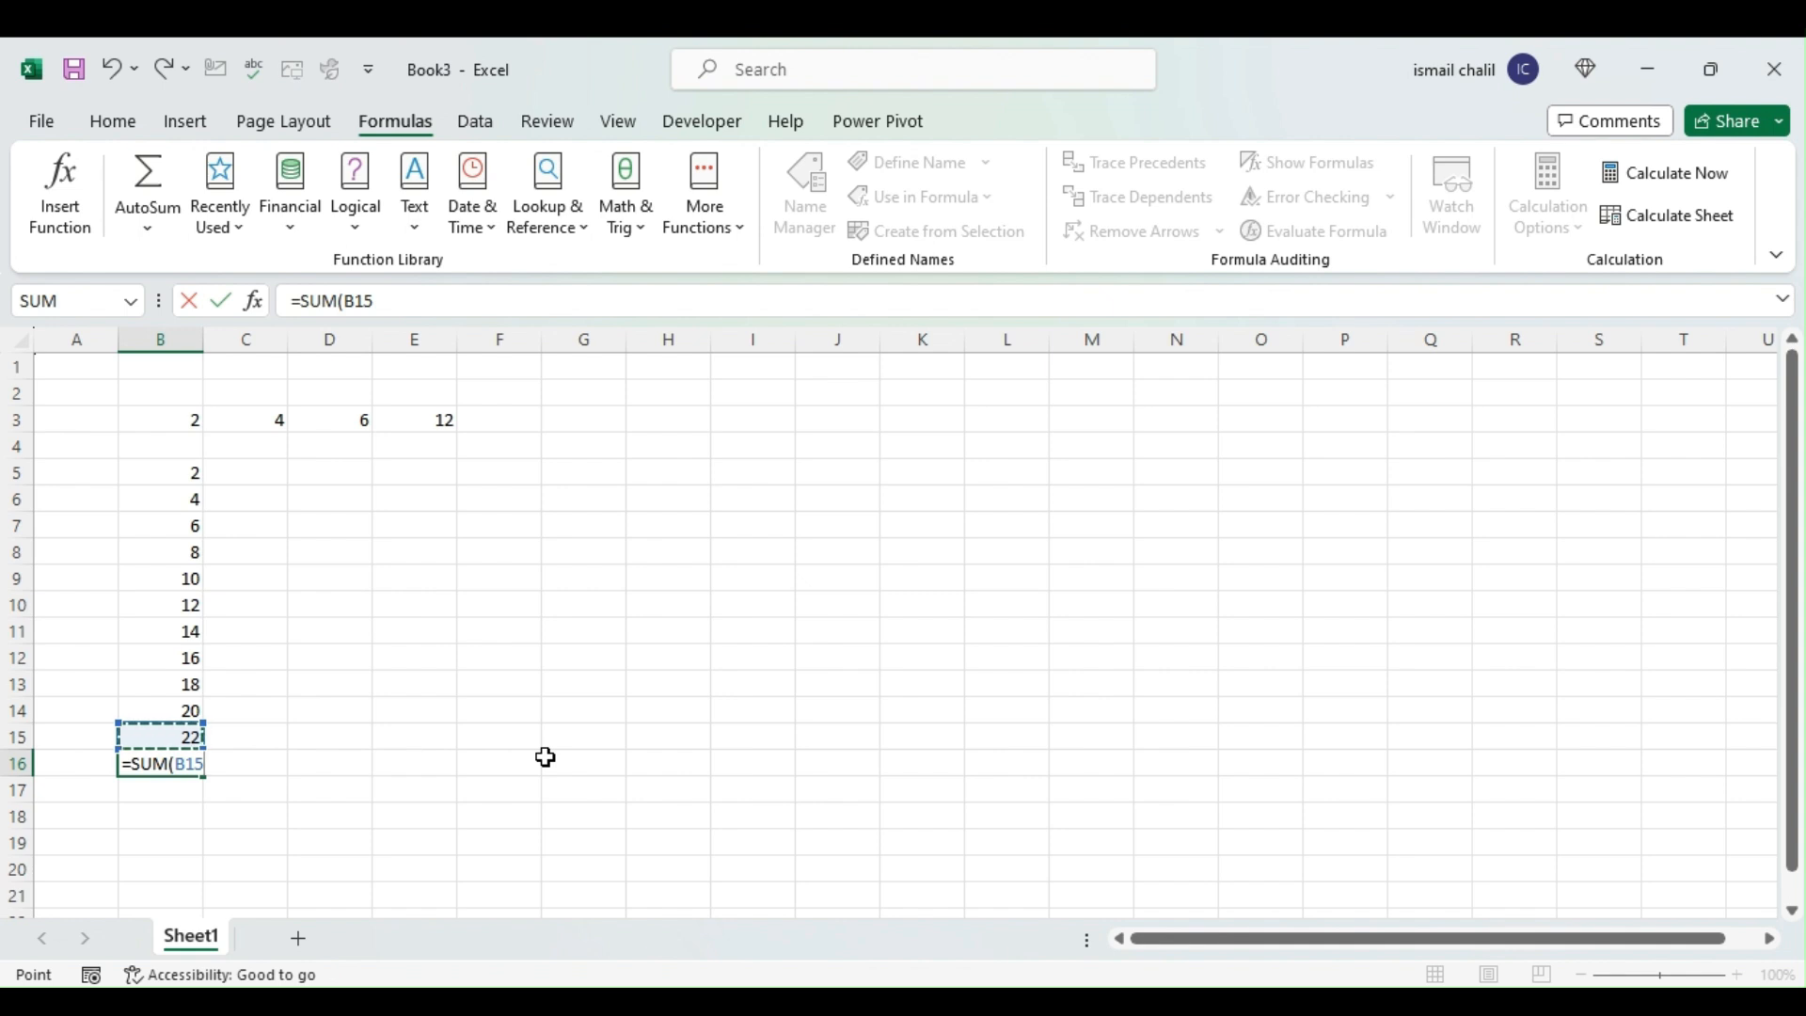
pyautogui.press('Escape')
# Step: Try a SUM formula in B16, extending its range cell by cell from B15 up to B5, and discard the entry
pyautogui.write('=sum')
pyautogui.press('Tab')
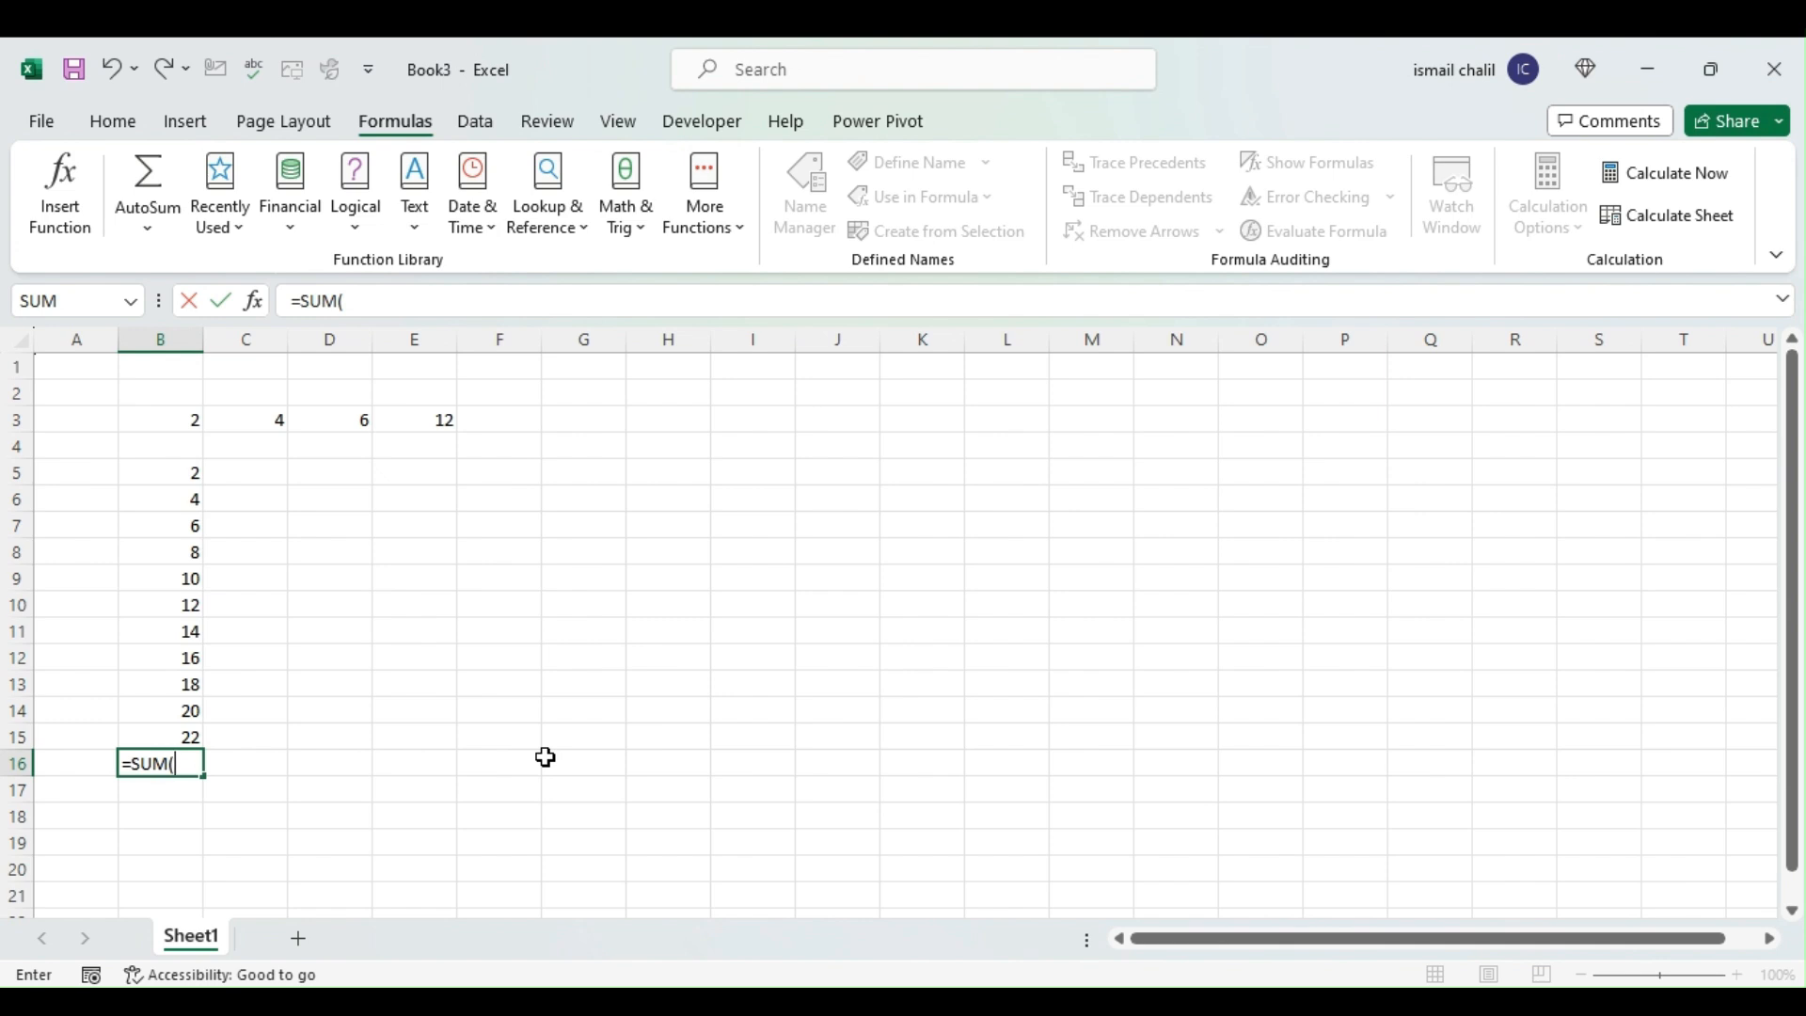
pyautogui.press('Up')
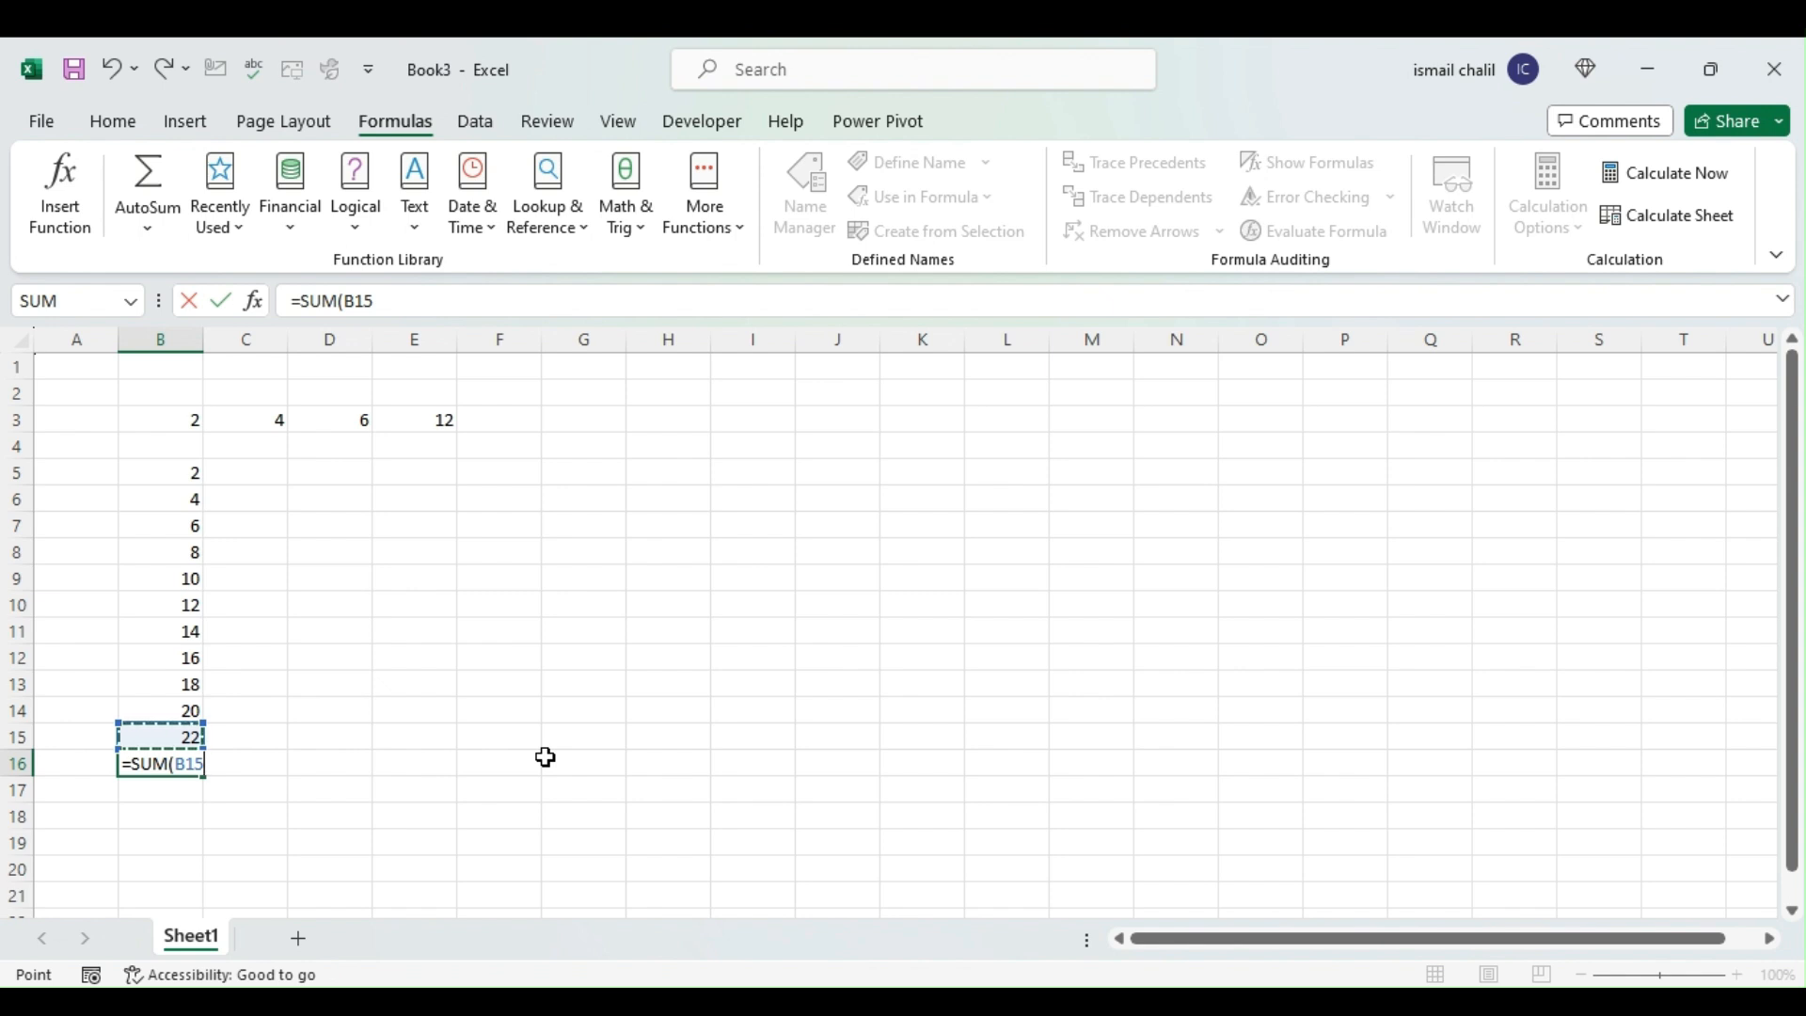
pyautogui.hotkey('shift', 'Up')
pyautogui.hotkey('shift', 'Up')
pyautogui.hotkey('shift', 'Up')
pyautogui.hotkey('shift', 'Up')
pyautogui.hotkey('shift', 'Up')
pyautogui.hotkey('shift', 'Up')
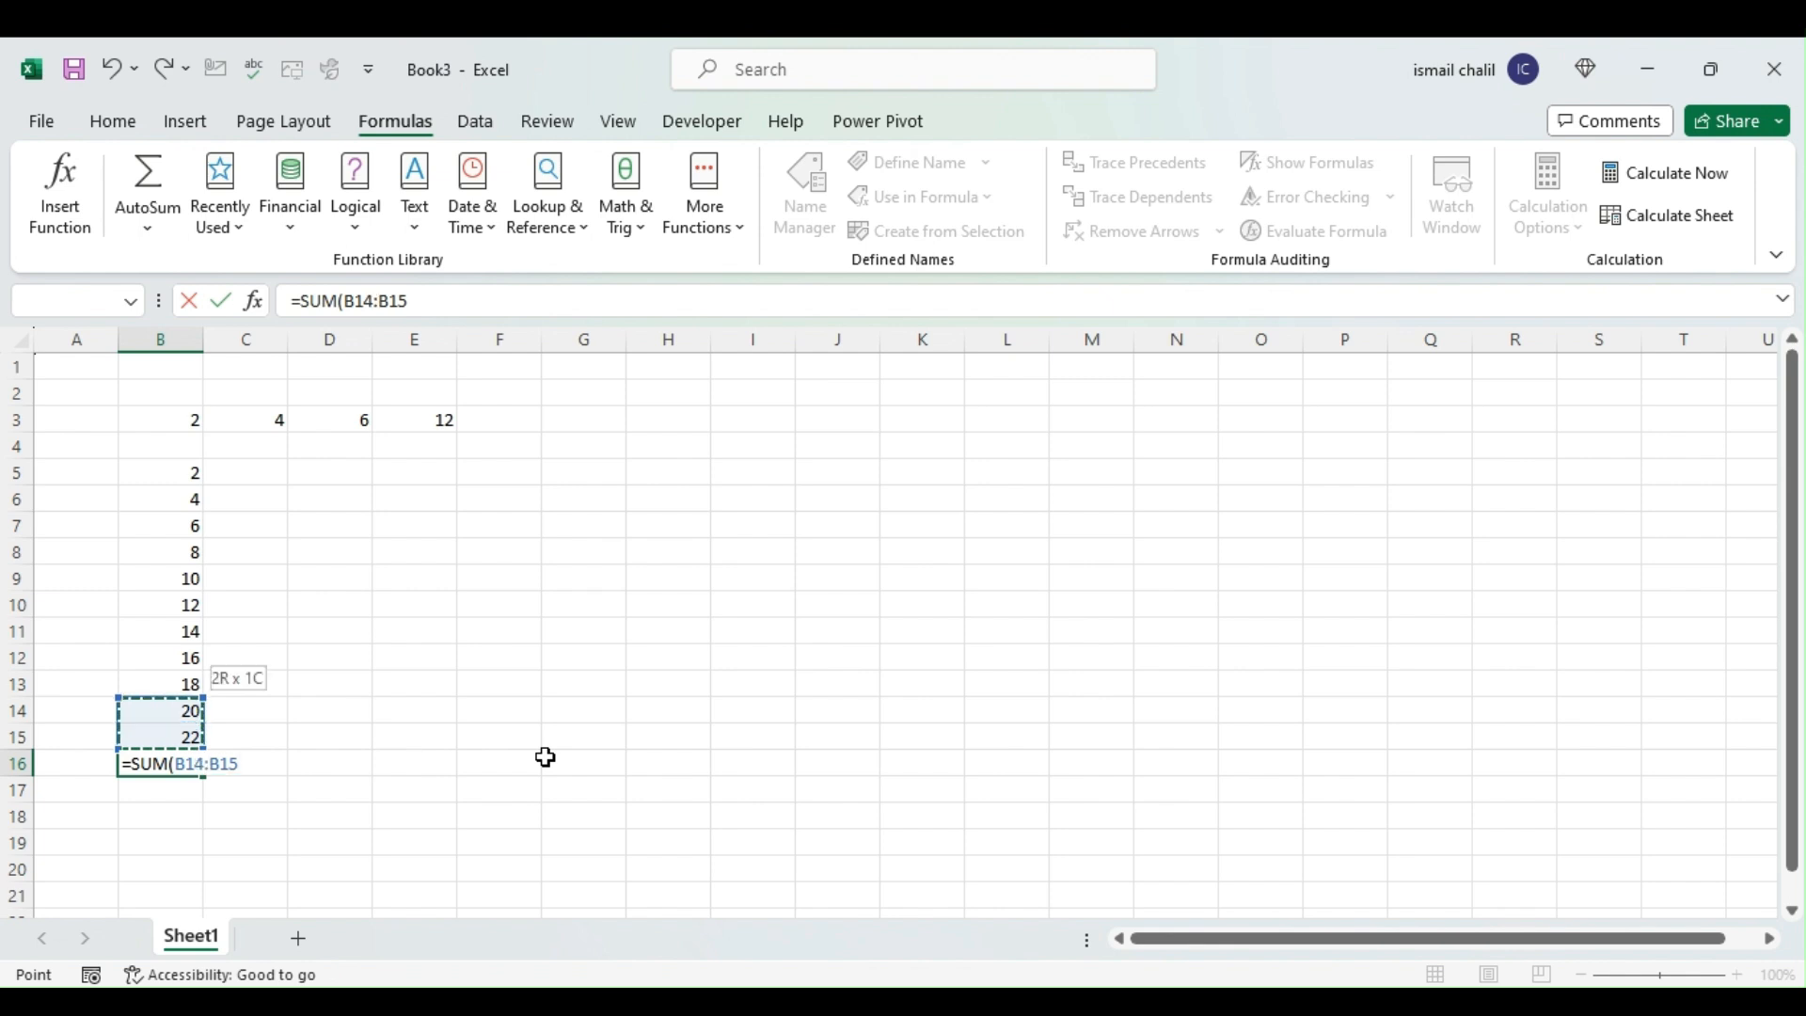
pyautogui.hotkey('shift', 'Up')
pyautogui.hotkey('shift', 'Up')
pyautogui.hotkey('shift', 'Up')
pyautogui.hotkey('shift', 'Up')
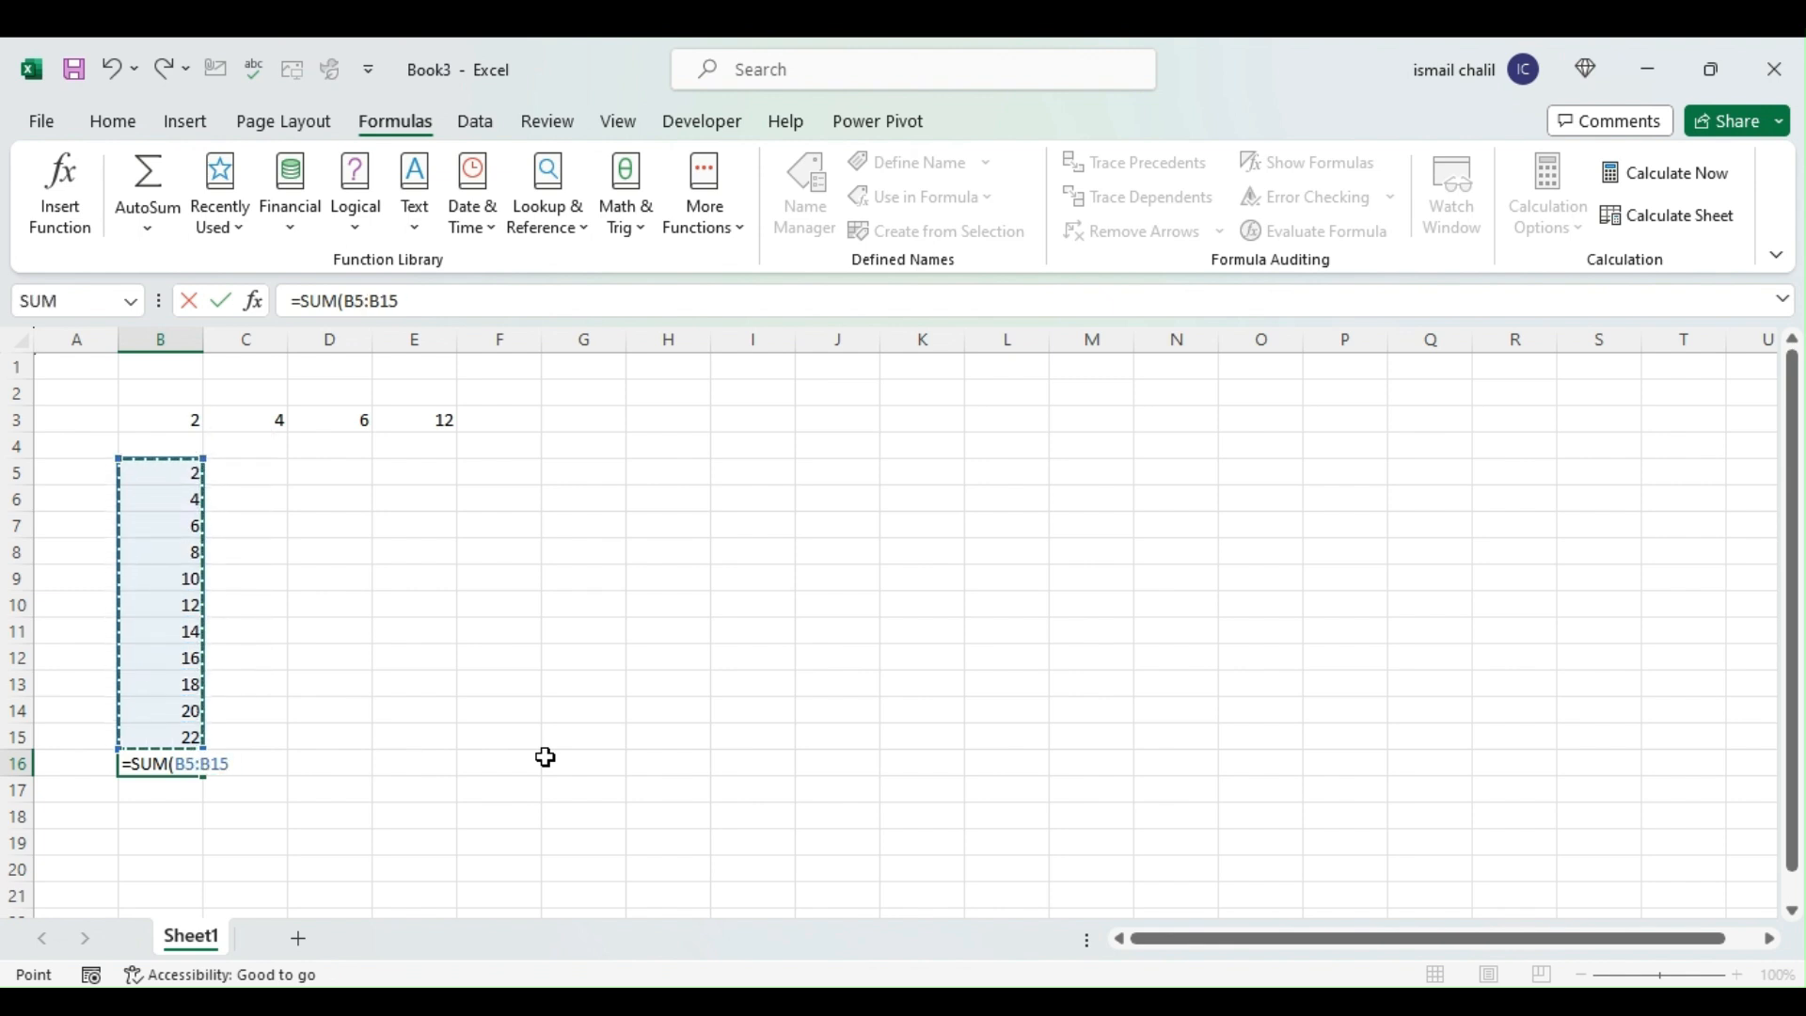
pyautogui.press('Escape')
# Step: Try a SUM formula in B16, extending its range from B15 to B5 in one jump, and discard the entry
pyautogui.write('=sum')
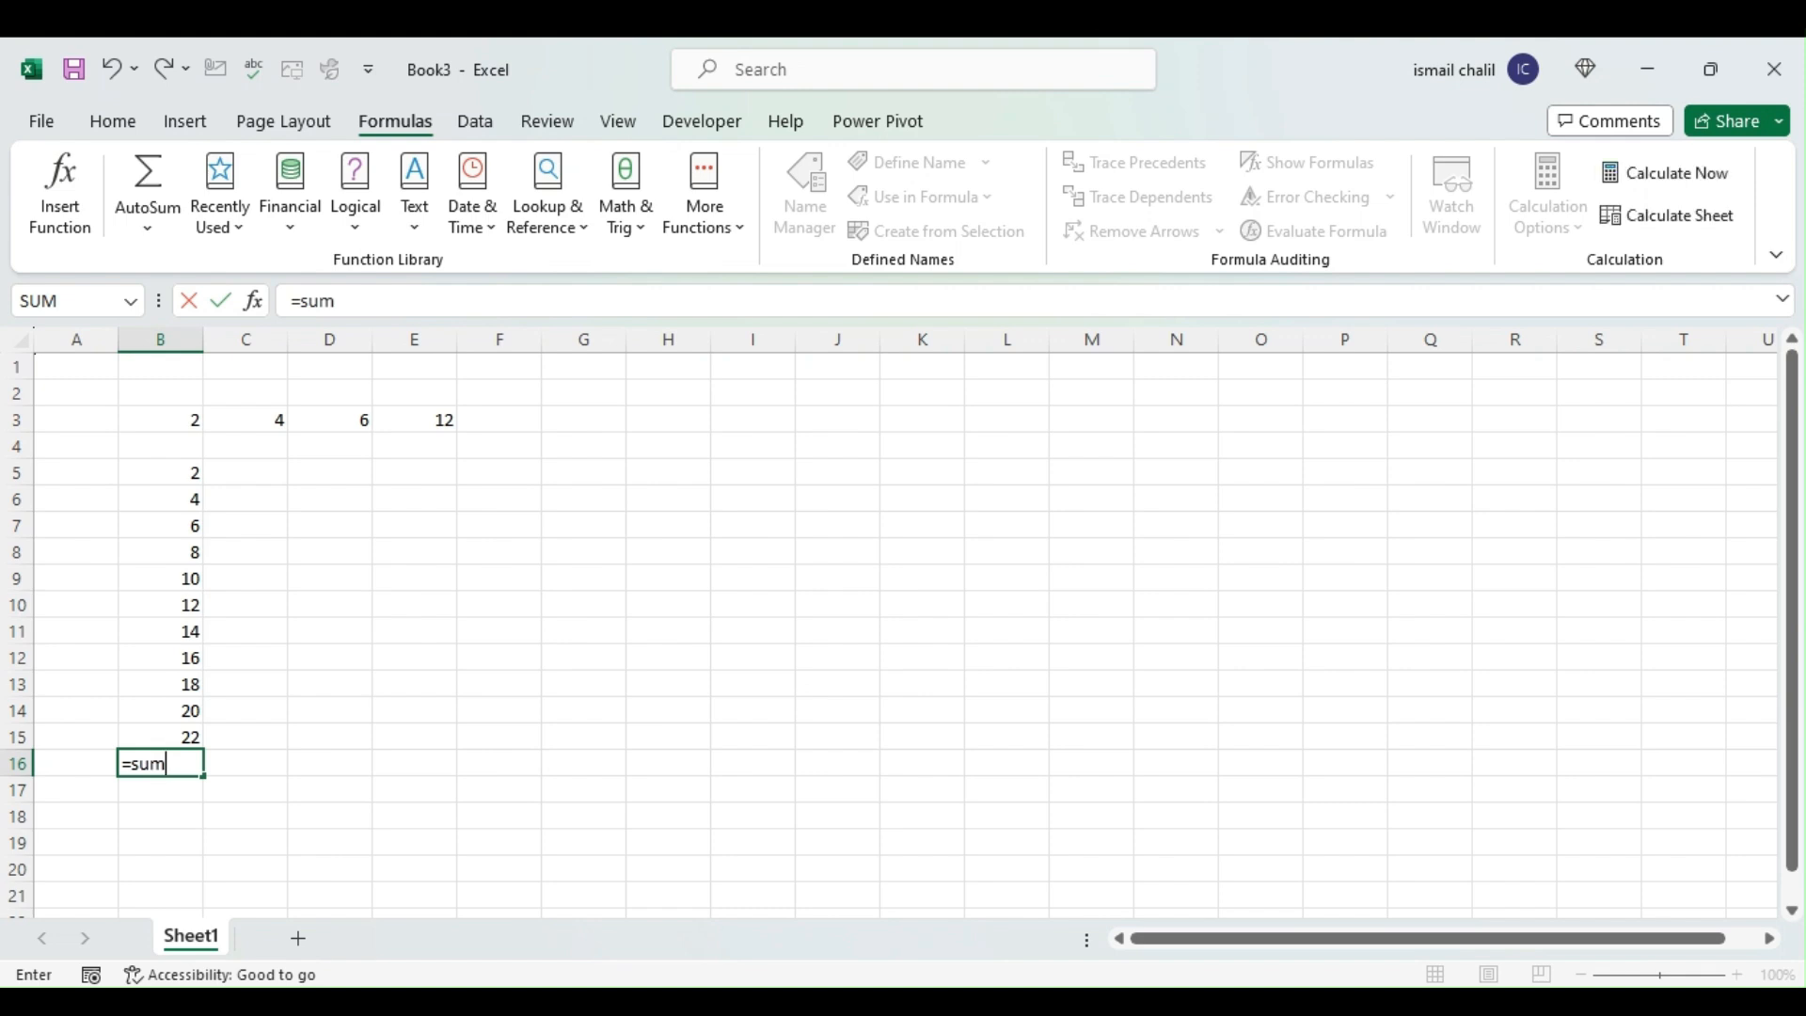
pyautogui.press('Tab')
pyautogui.press('Up')
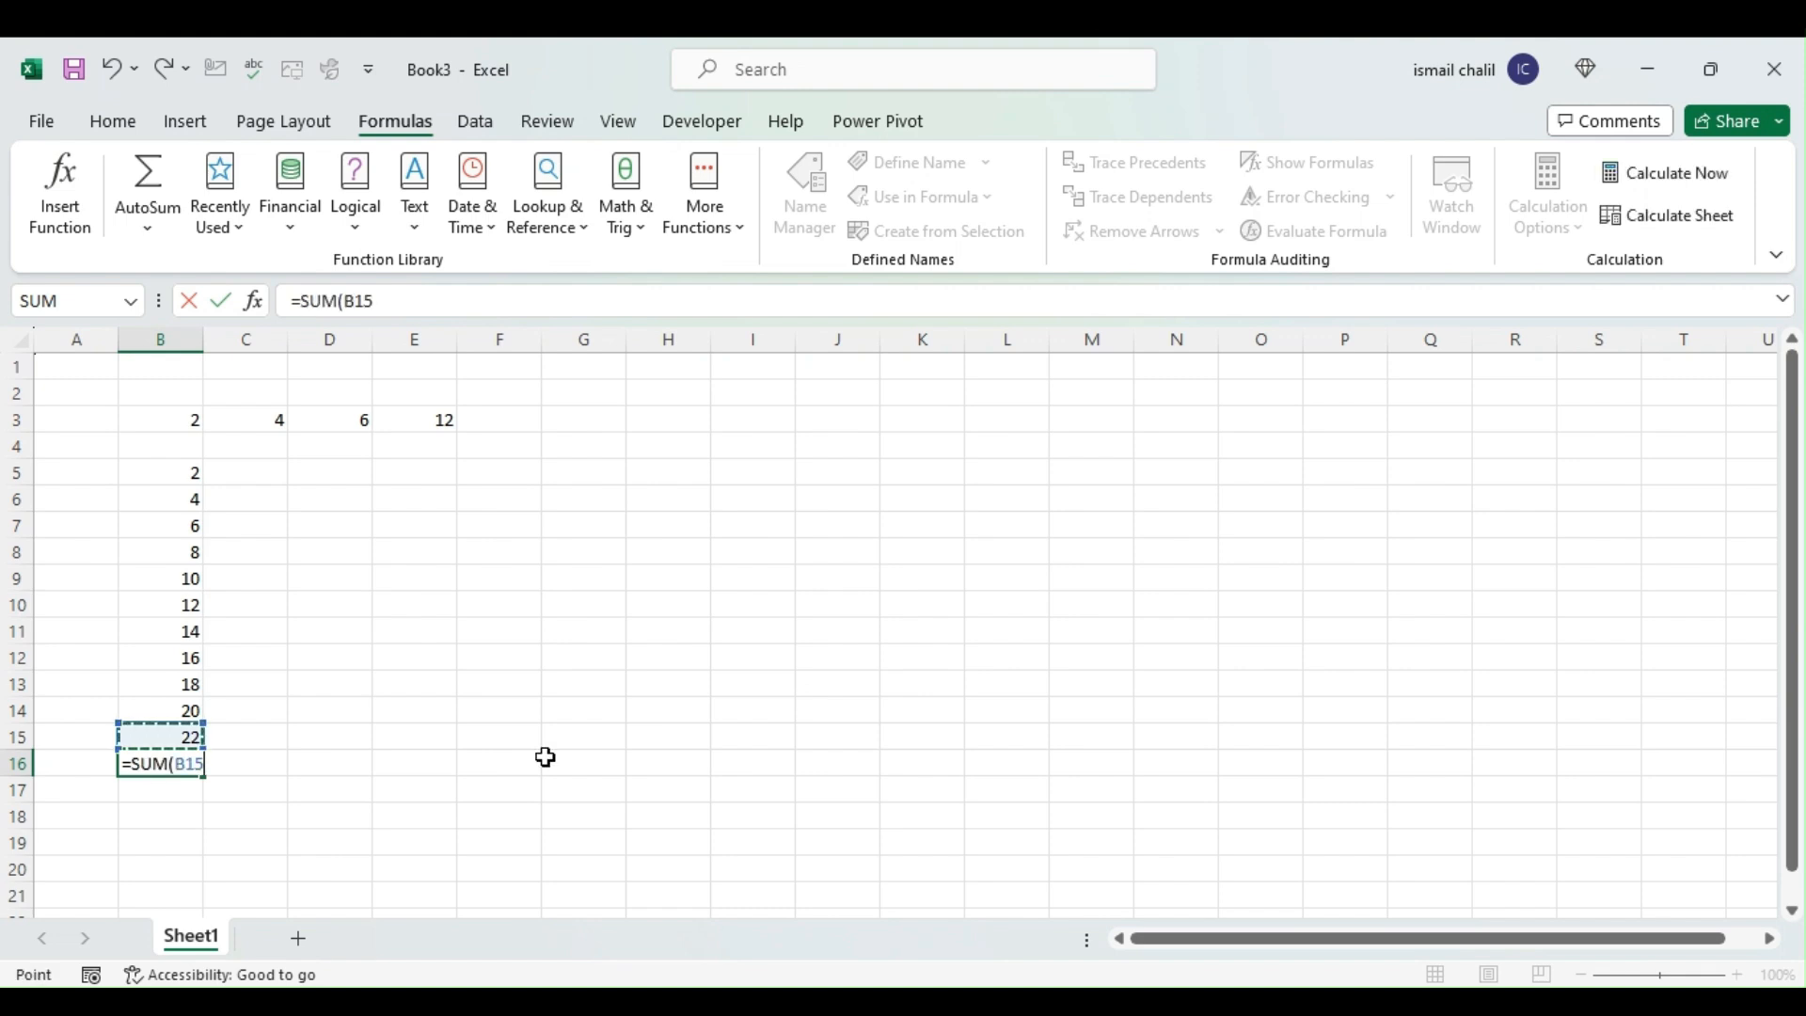
pyautogui.hotkey('ctrl', 'shift', 'Up')
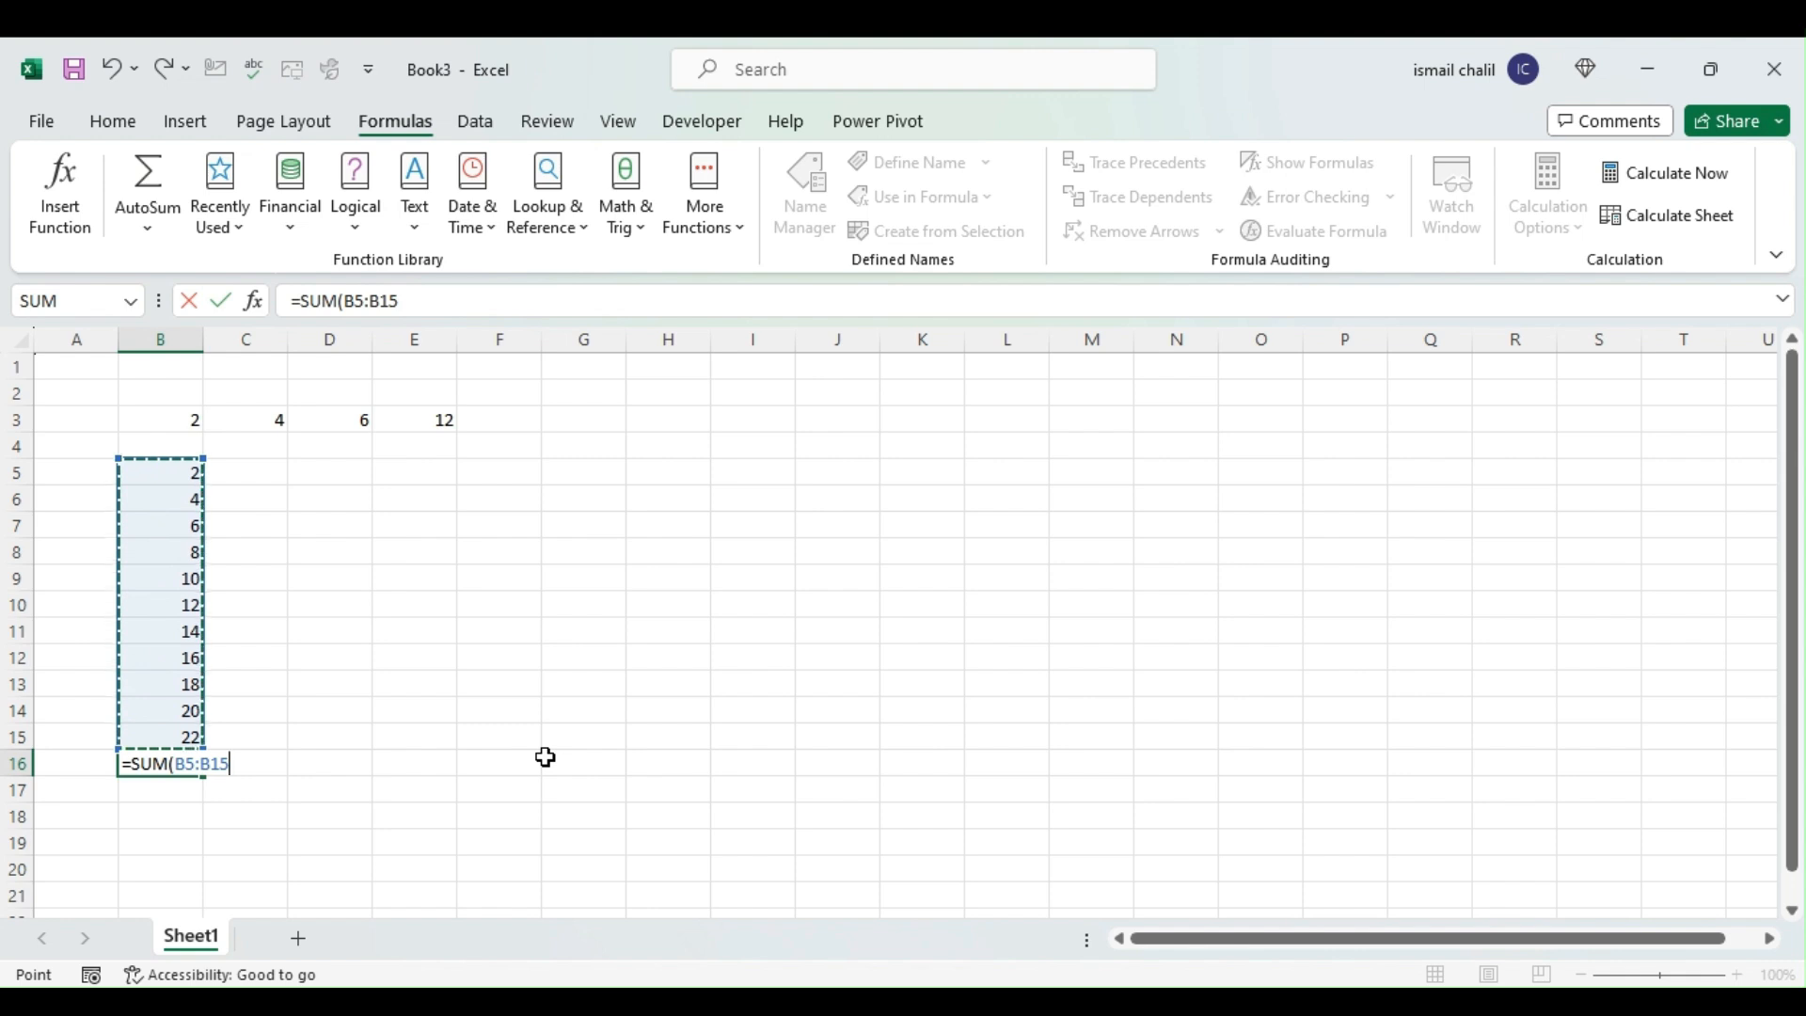
pyautogui.press('Escape')
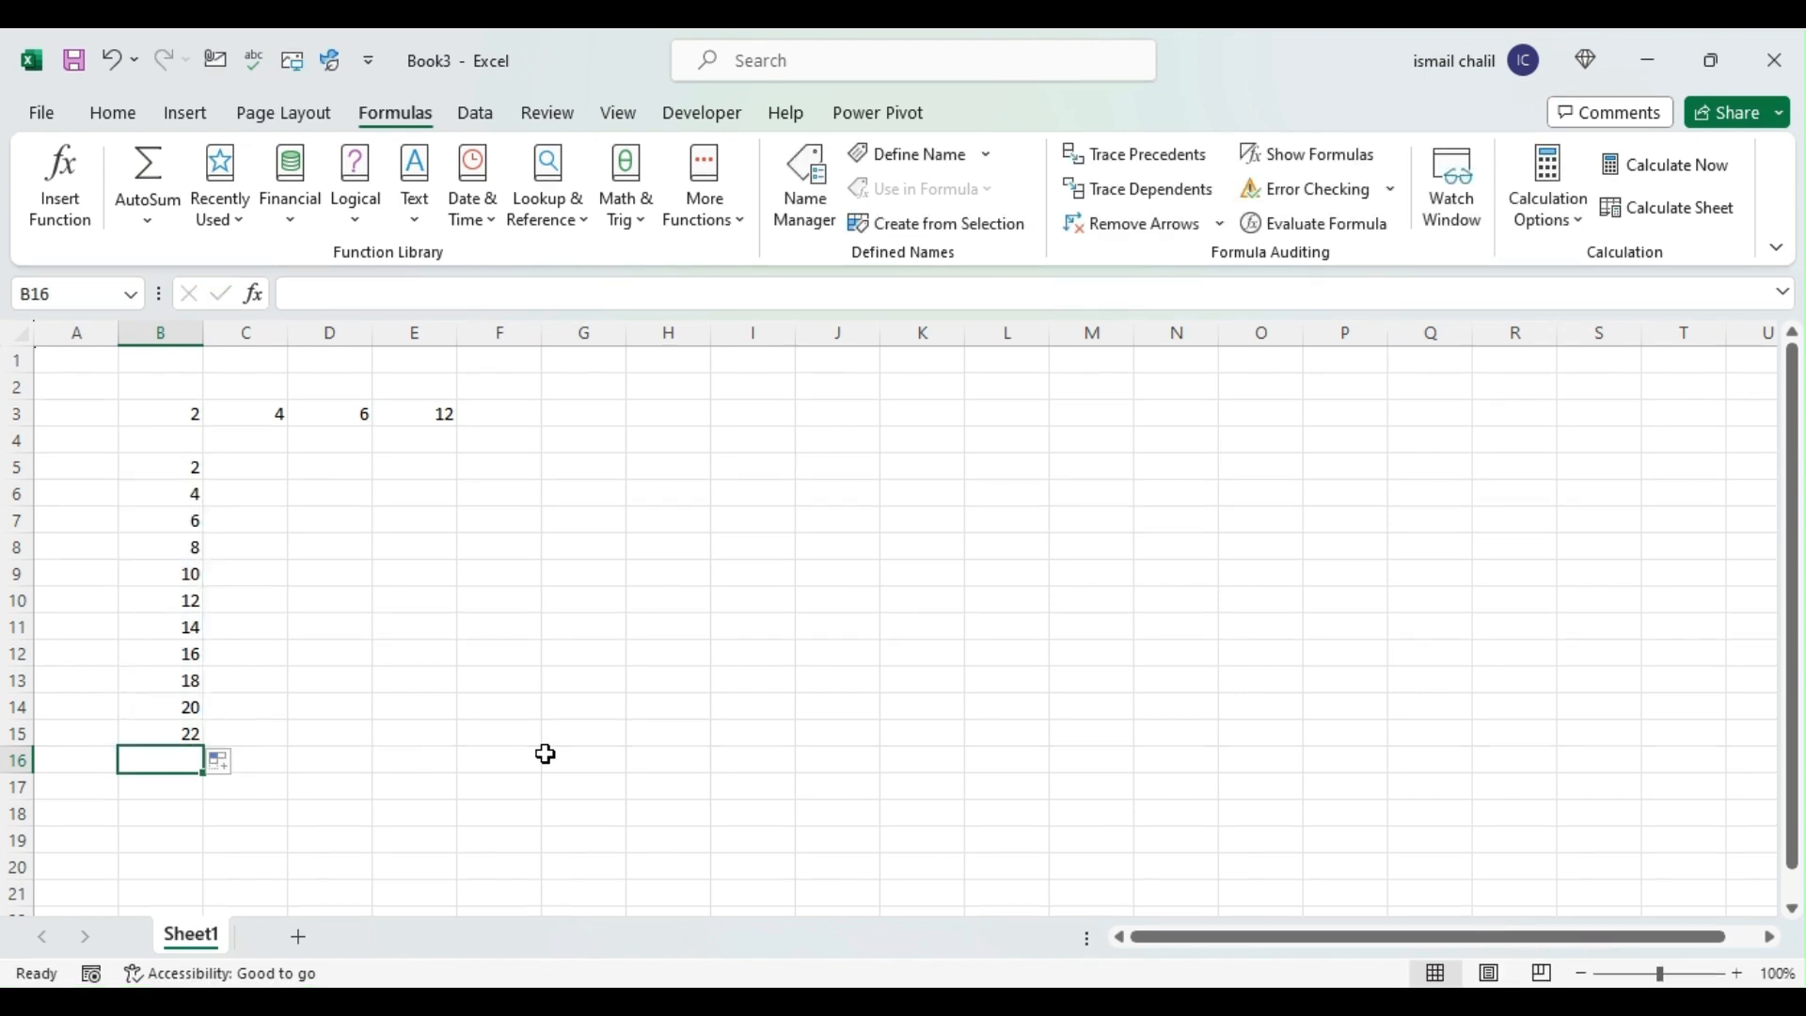
# Step: Enter a SUM formula in B16, picking B15 and extending the range to B5 for =SUM(B5:B15)
pyautogui.write('=SUM(')
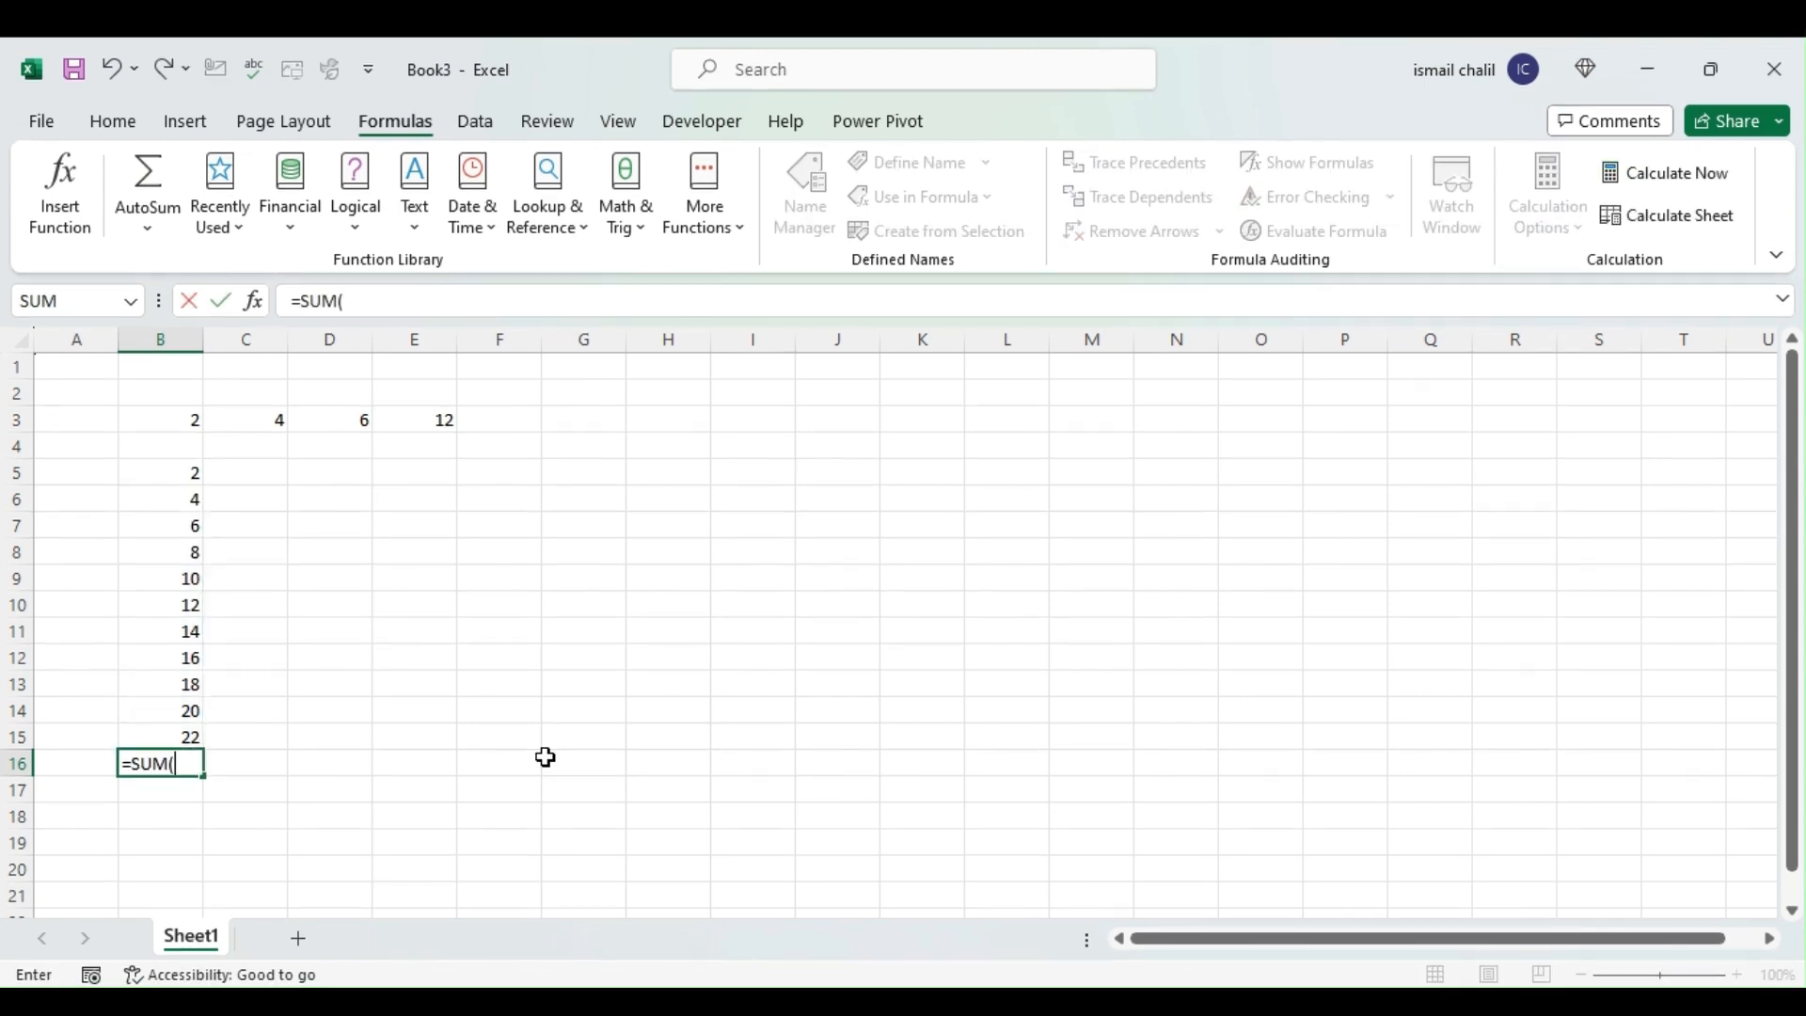
pyautogui.click(144, 733)
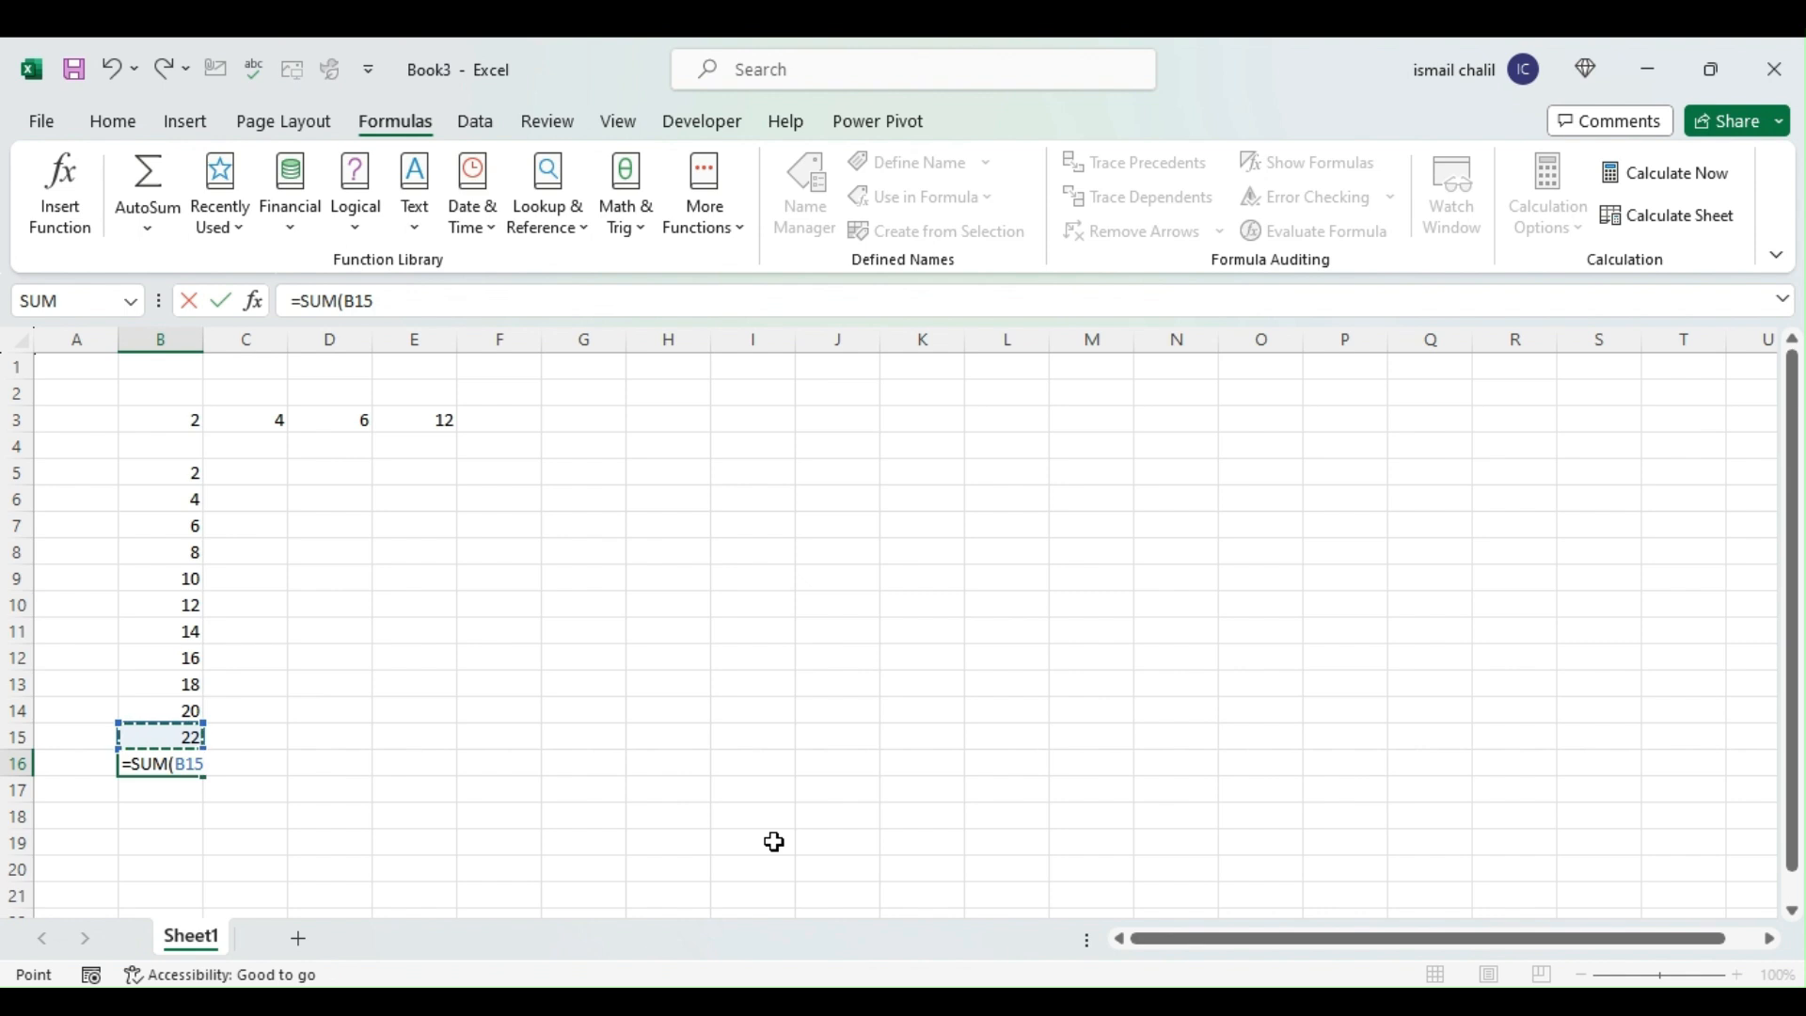
pyautogui.hotkey('ctrl', 'shift', 'Up')
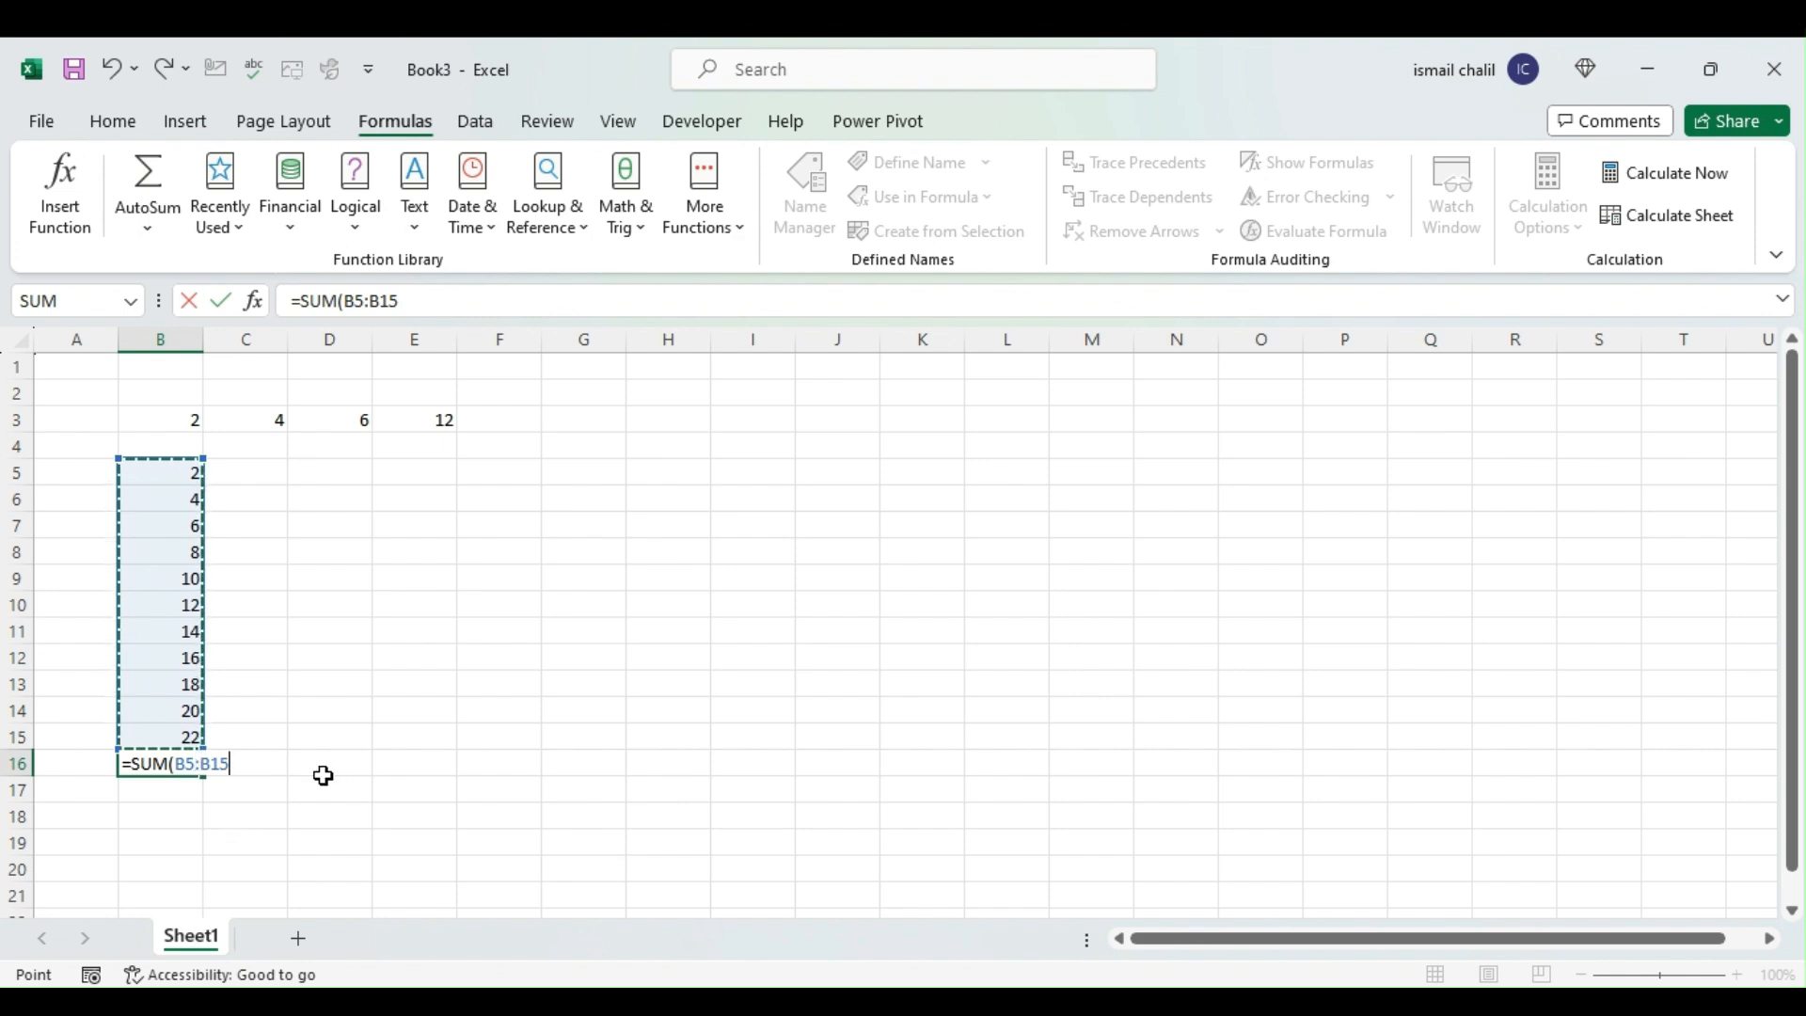
pyautogui.write(')')
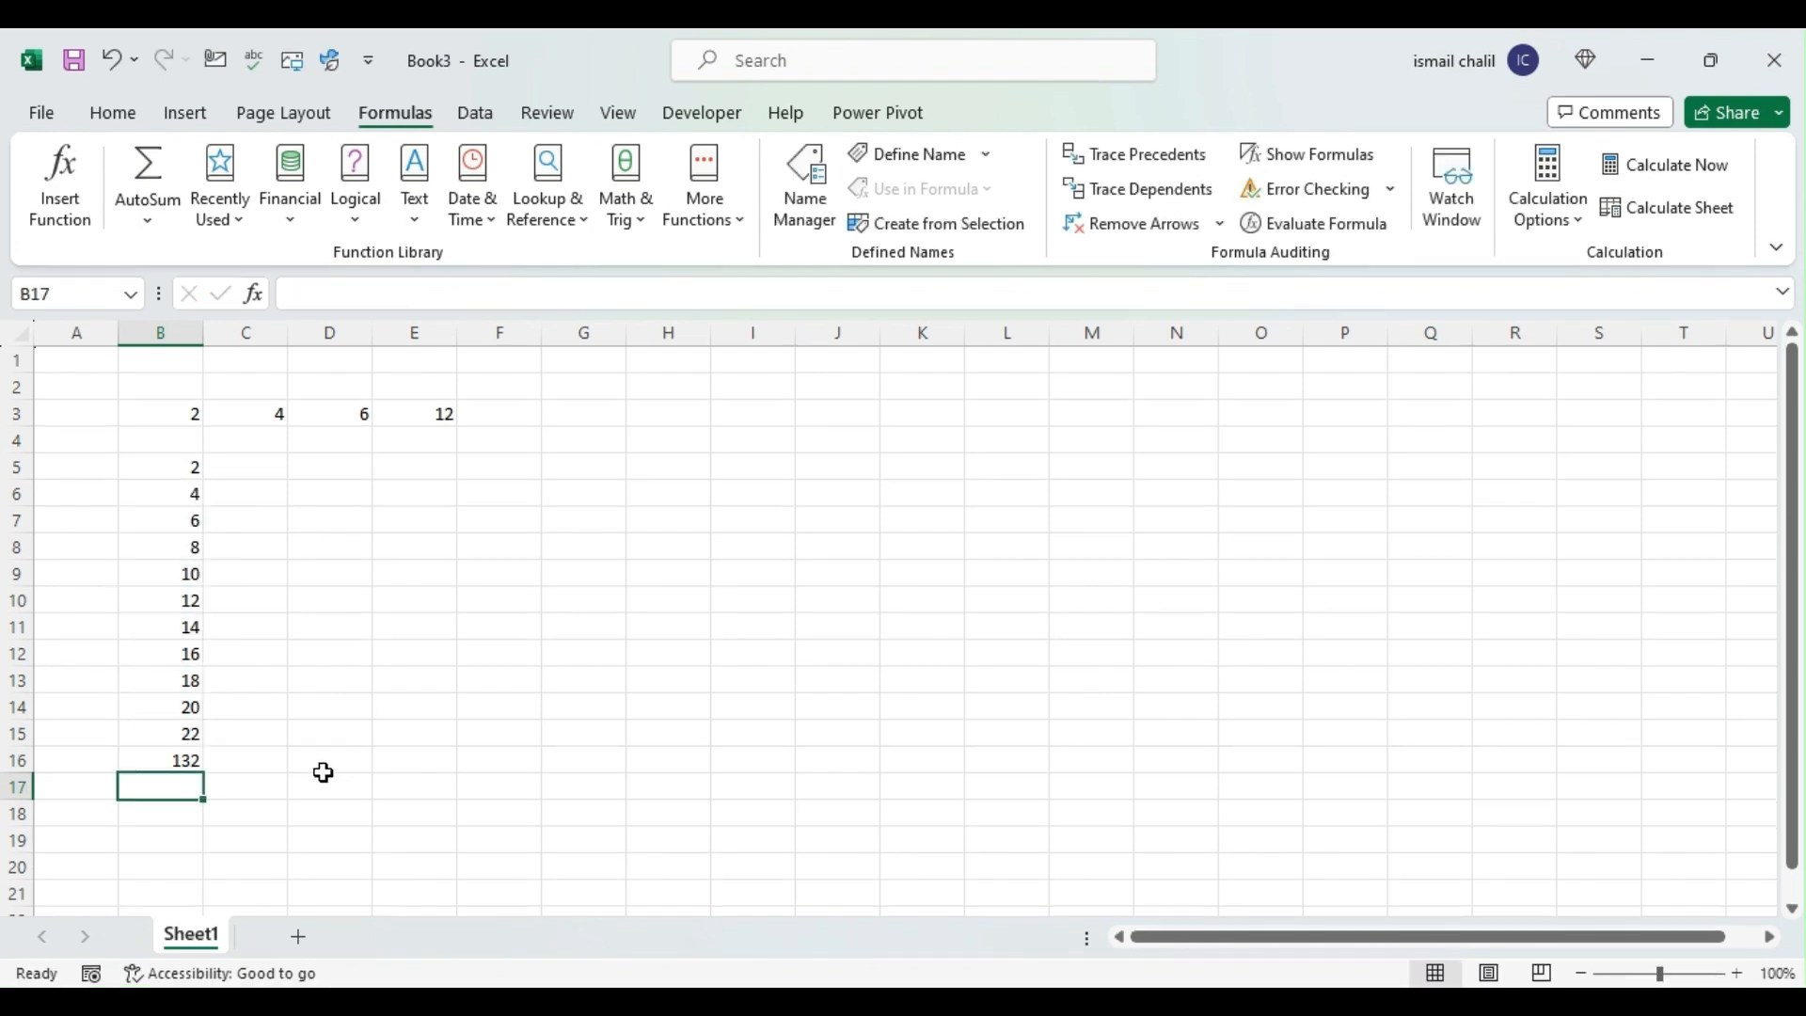
# Step: Re-enter the formula in B16 as =SUM(b5:b15), writing out the range reference, and reselect the cell to review it
pyautogui.press('Up')
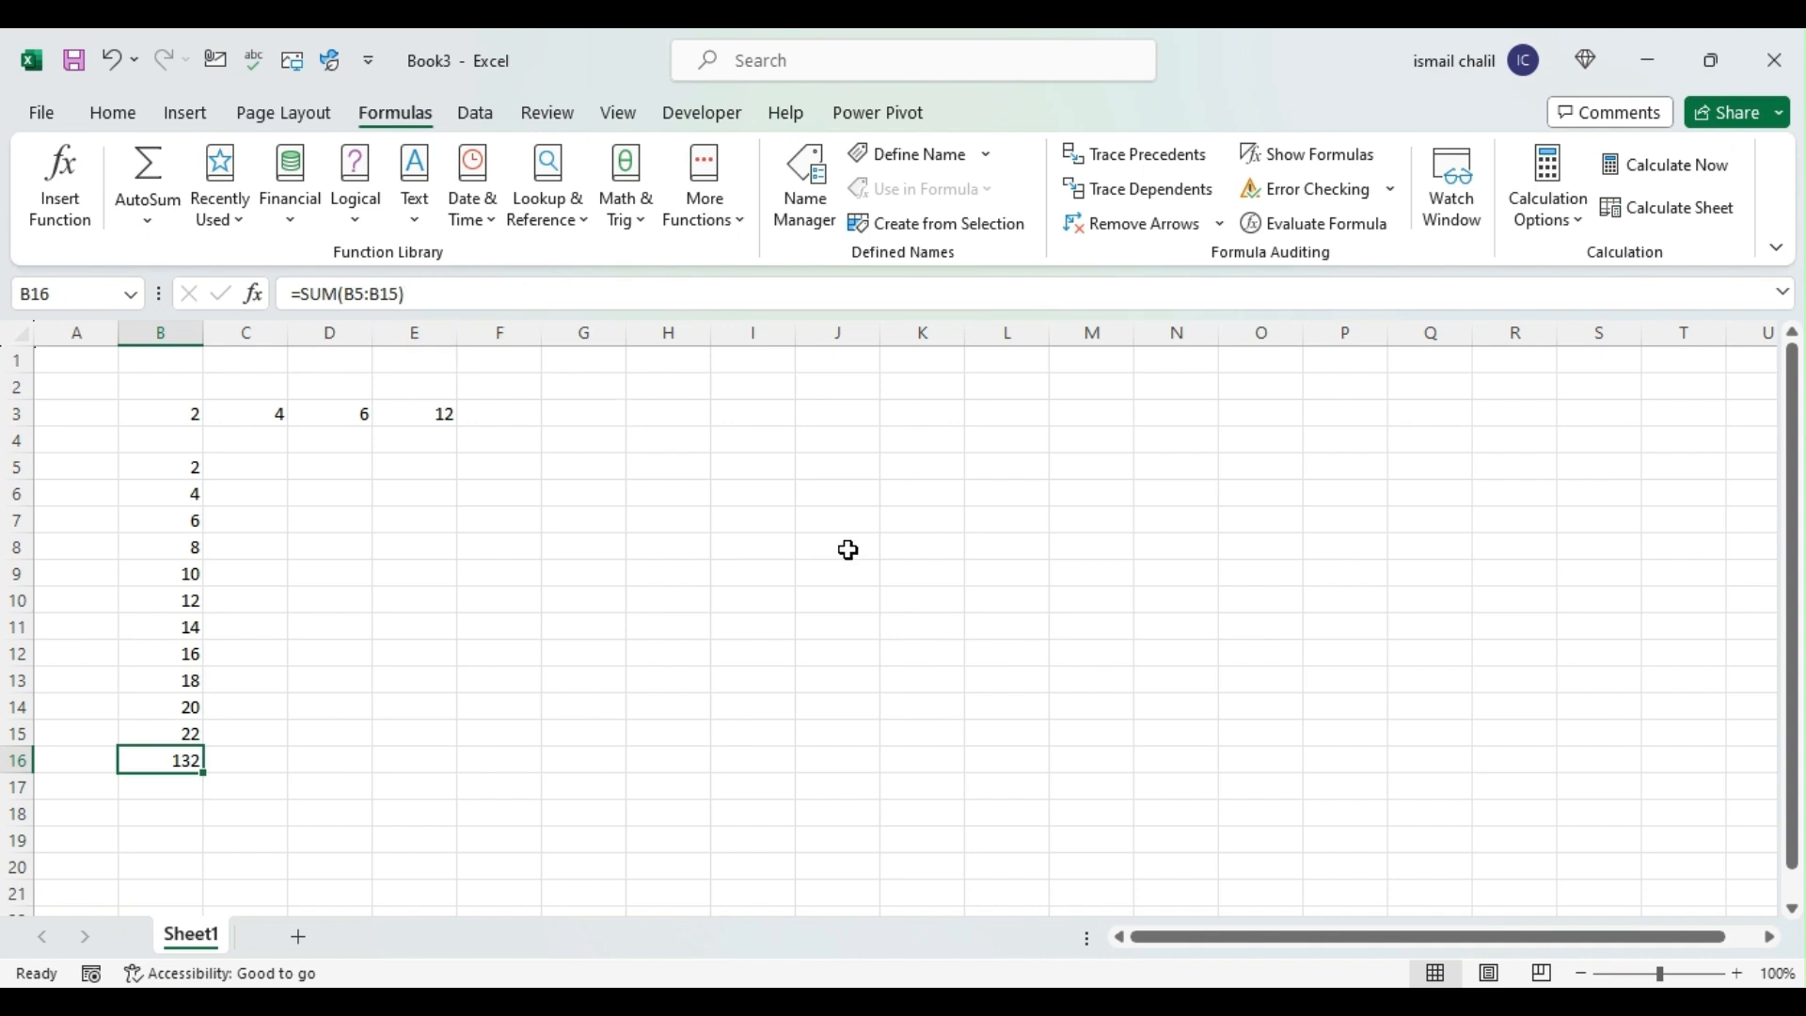
pyautogui.write('=sum')
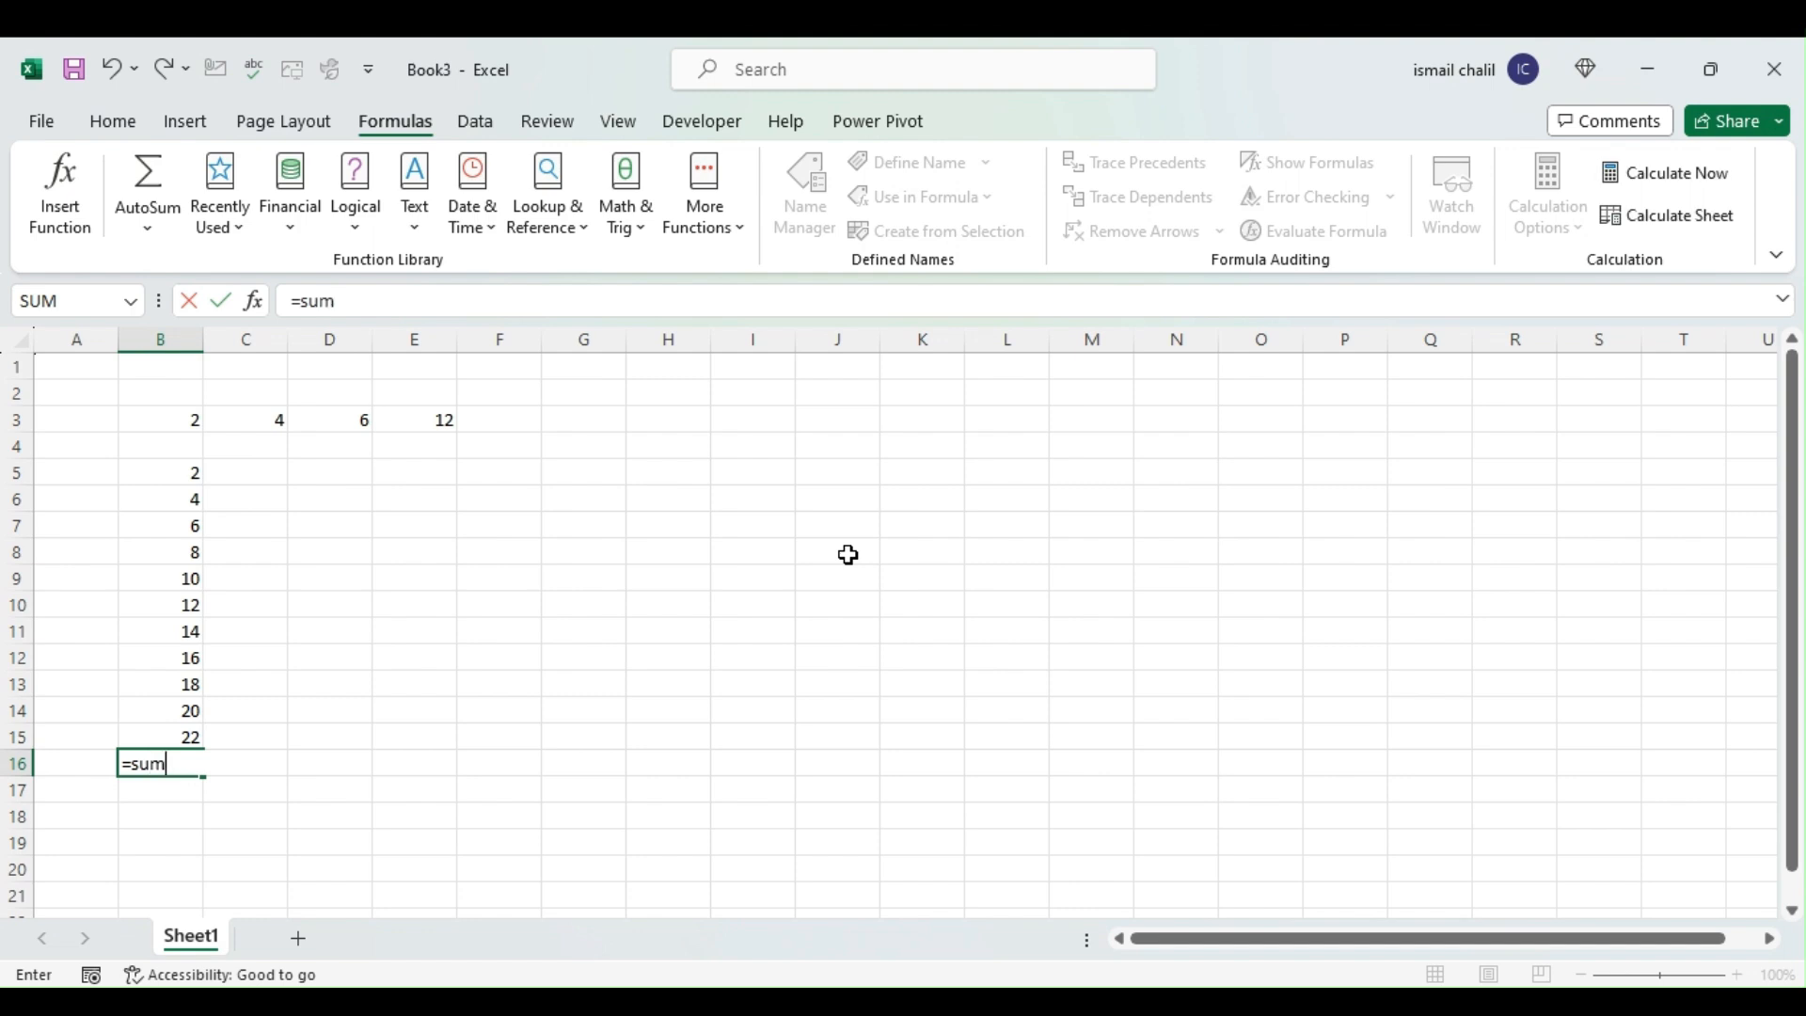
pyautogui.press('Tab')
pyautogui.write('b5')
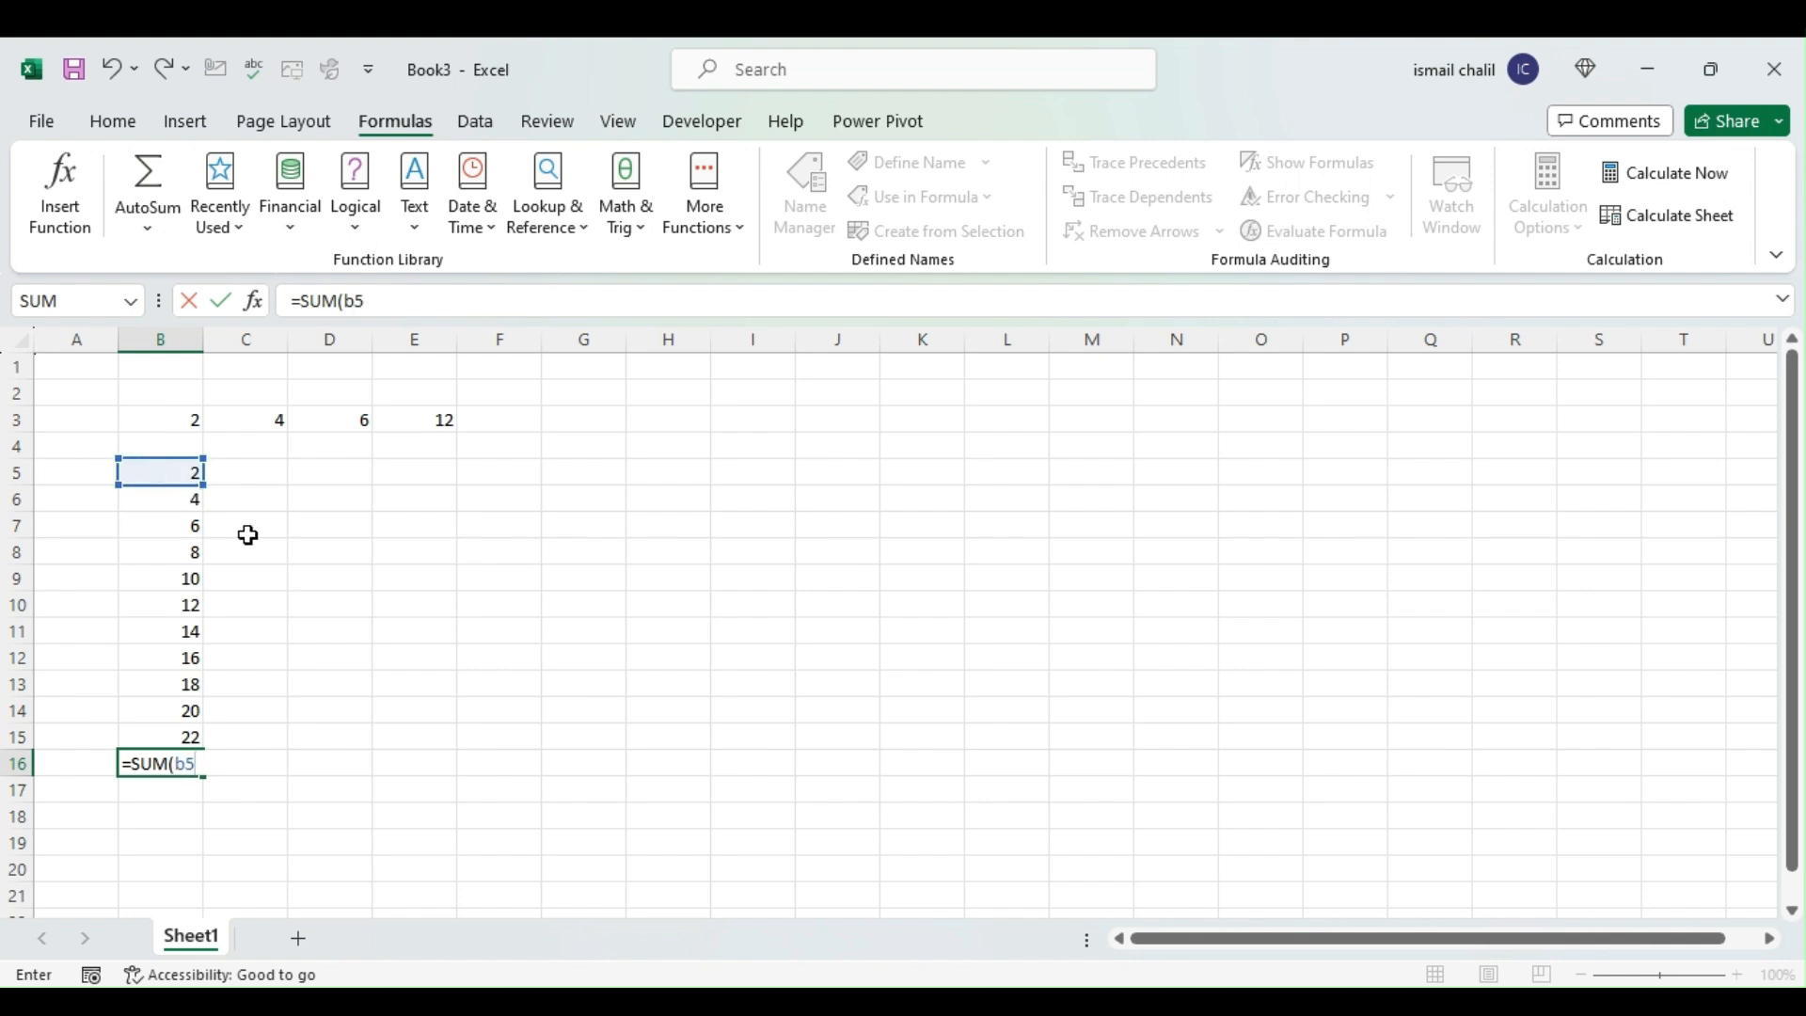
pyautogui.write(':')
pyautogui.write('b15')
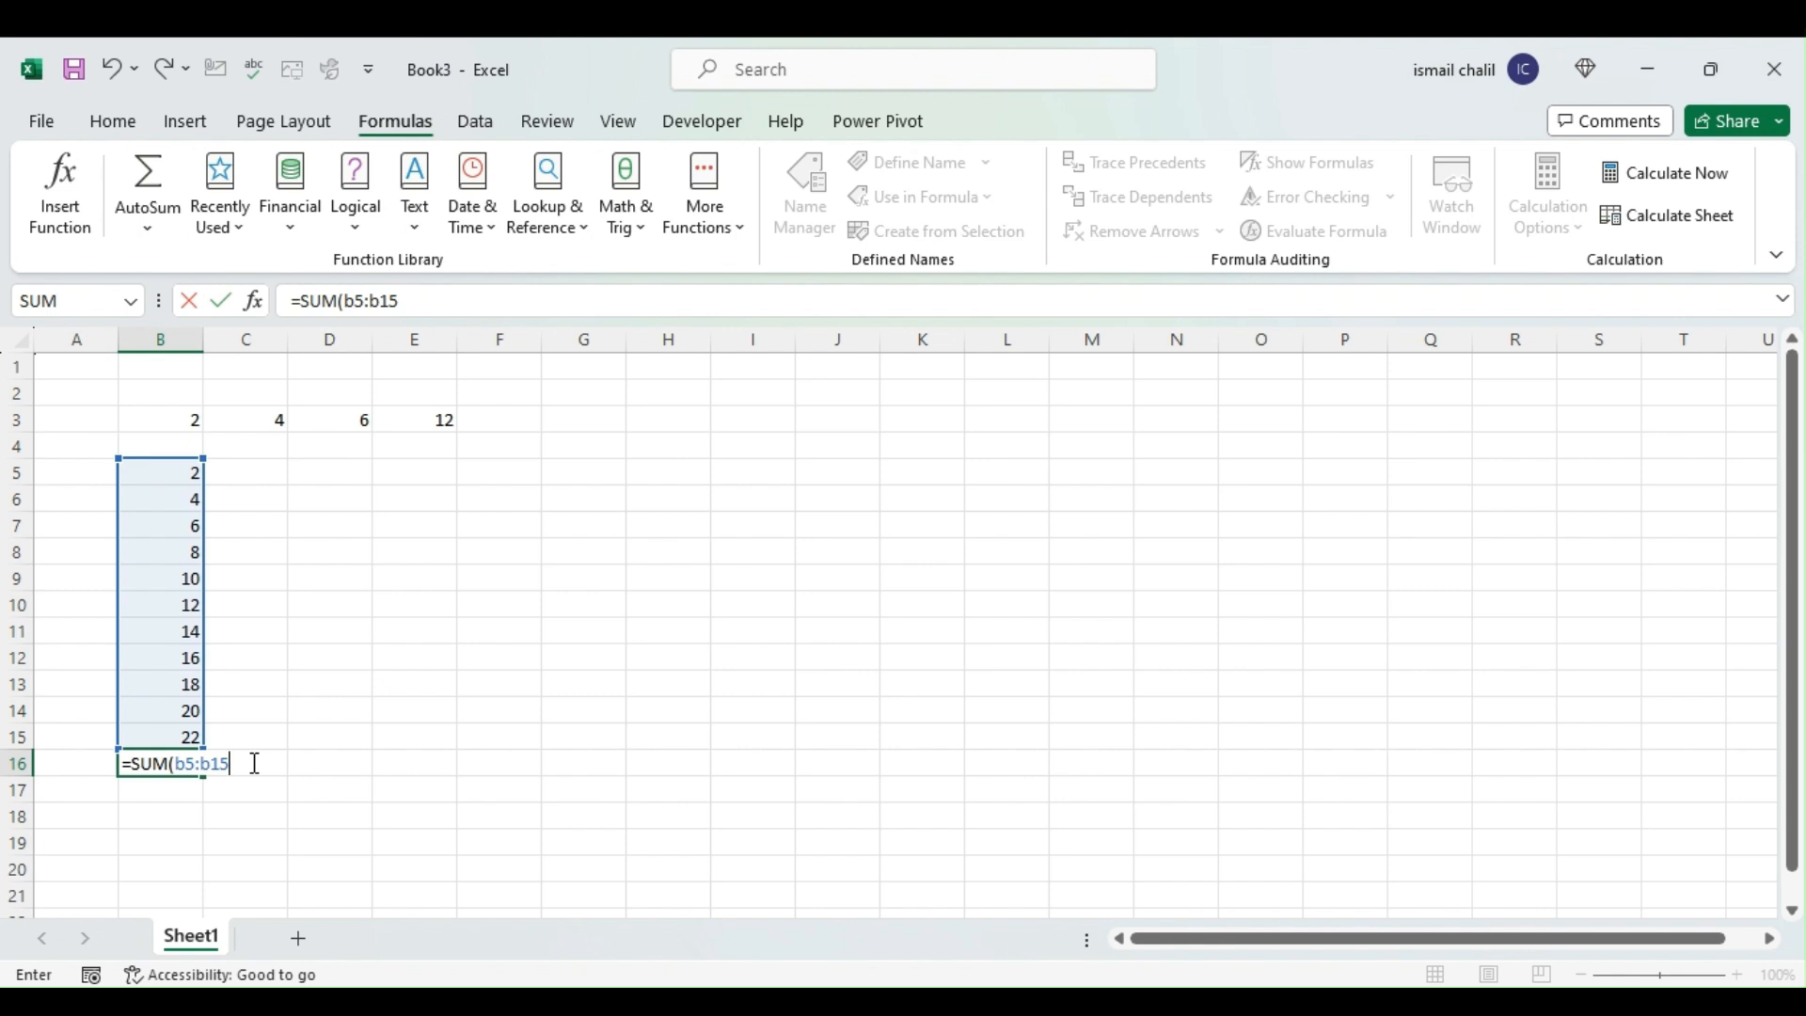
pyautogui.press('Return')
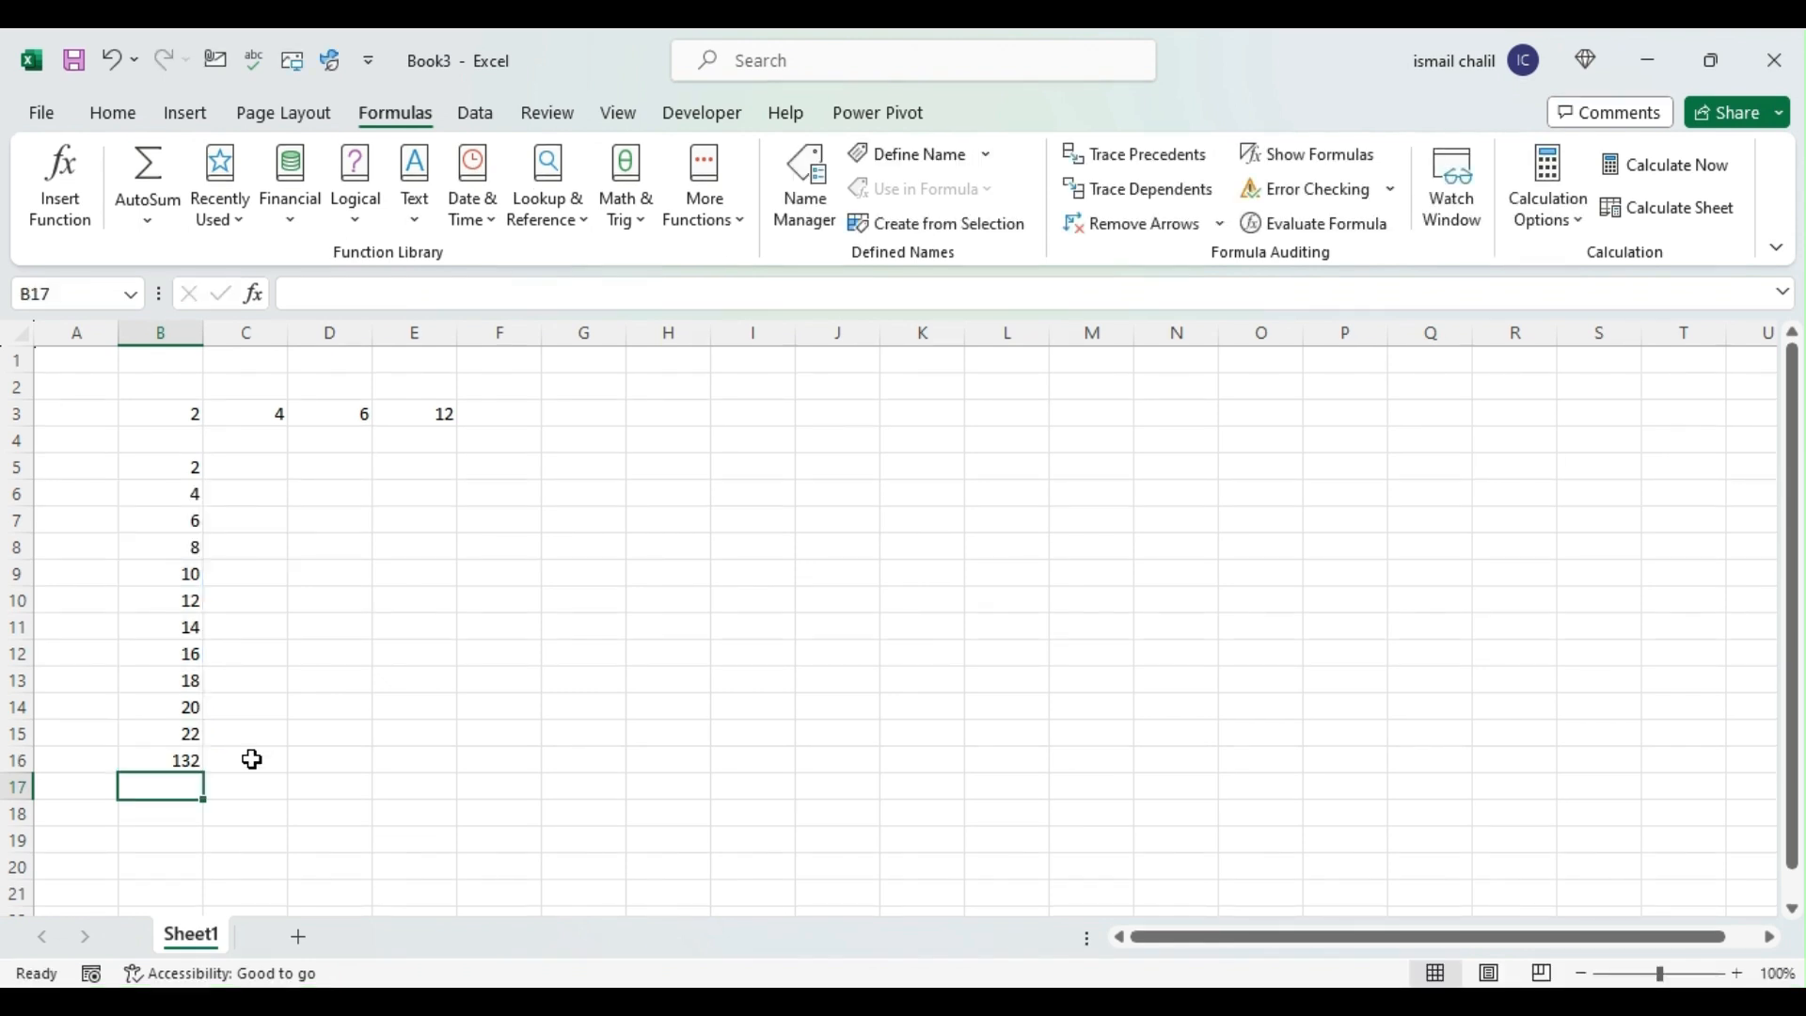
pyautogui.press('Up')
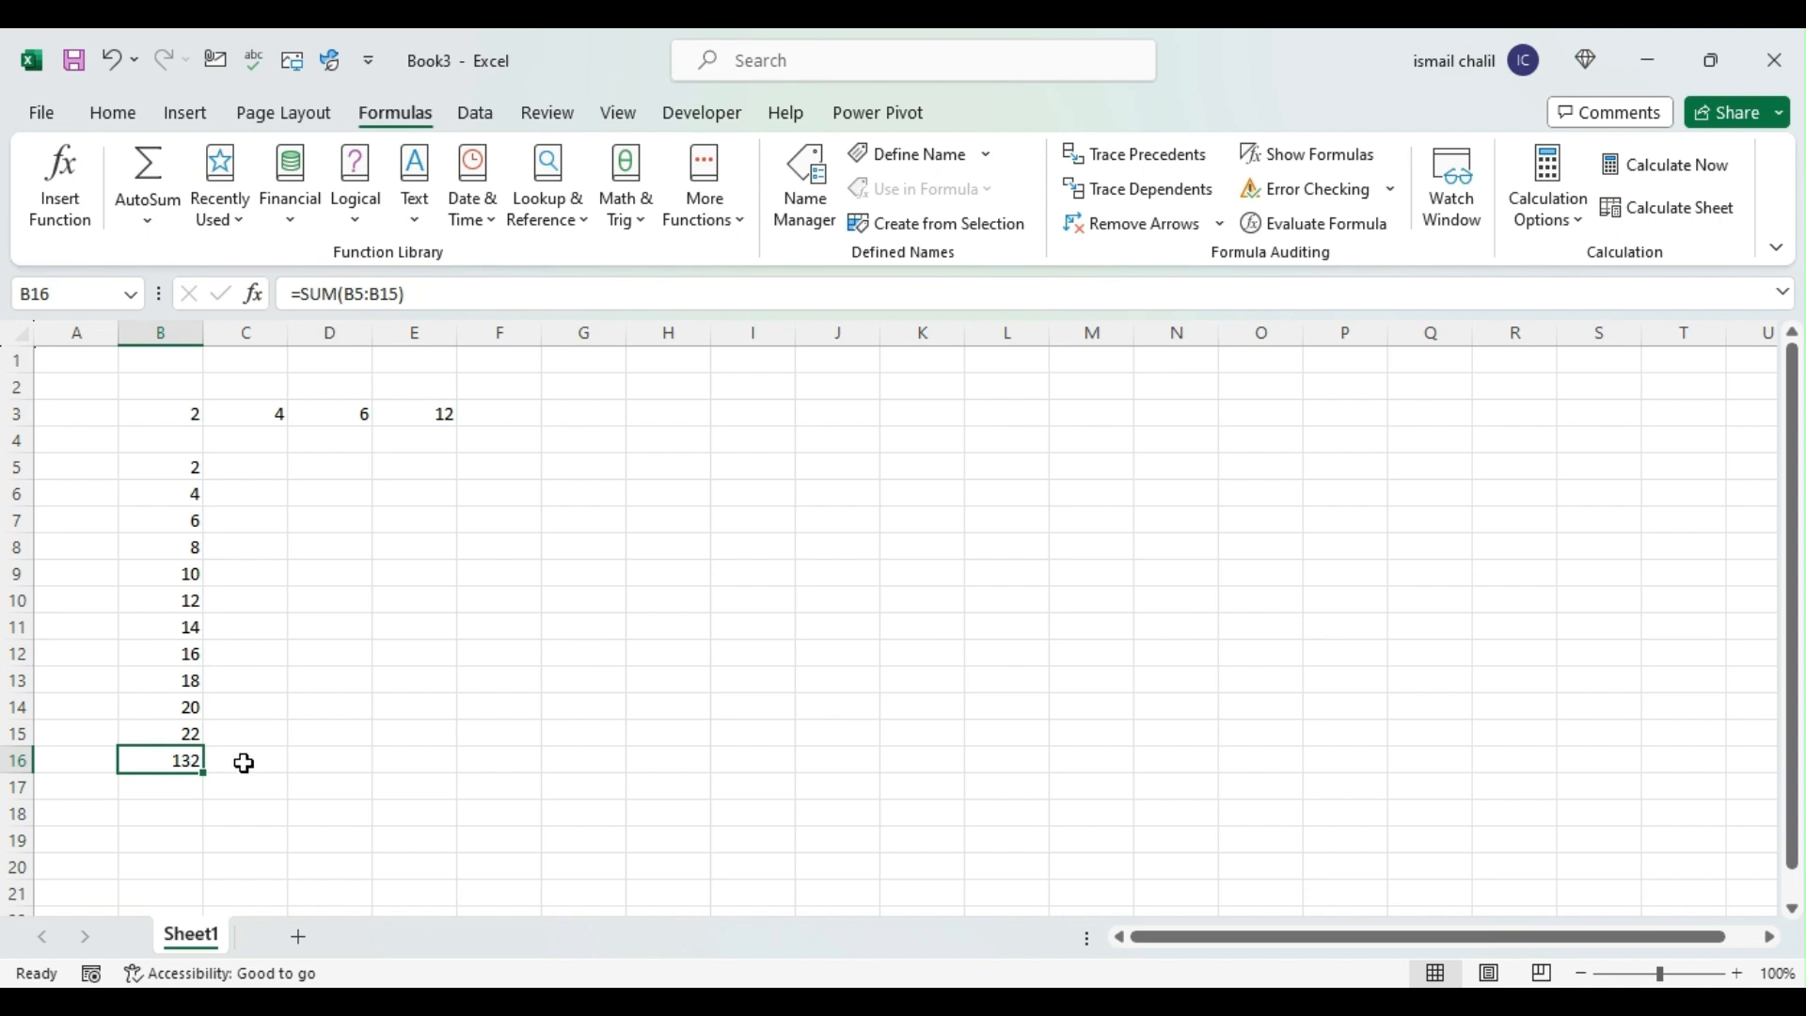
# Step: Enter =SUM(b6,b8,b10,b12,b14) in B17 to add the non-adjacent cells, and reselect the cell to review its formula
pyautogui.click(134, 798)
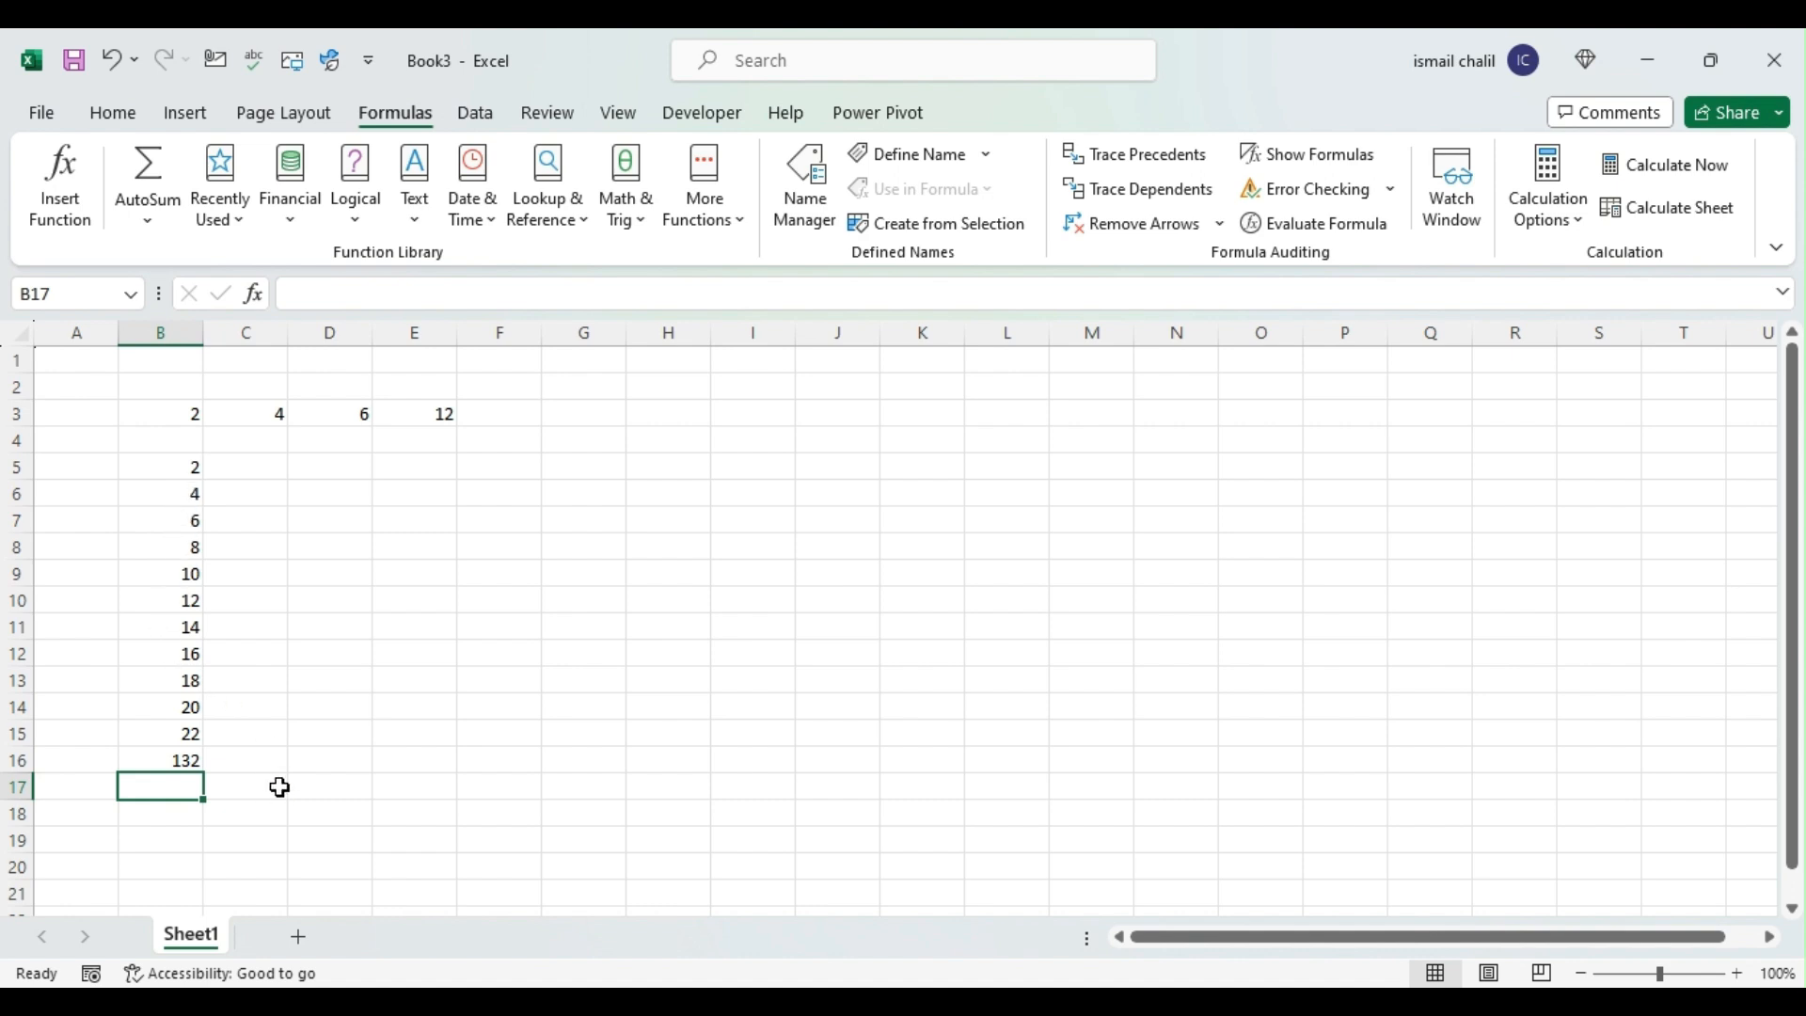
pyautogui.write('=')
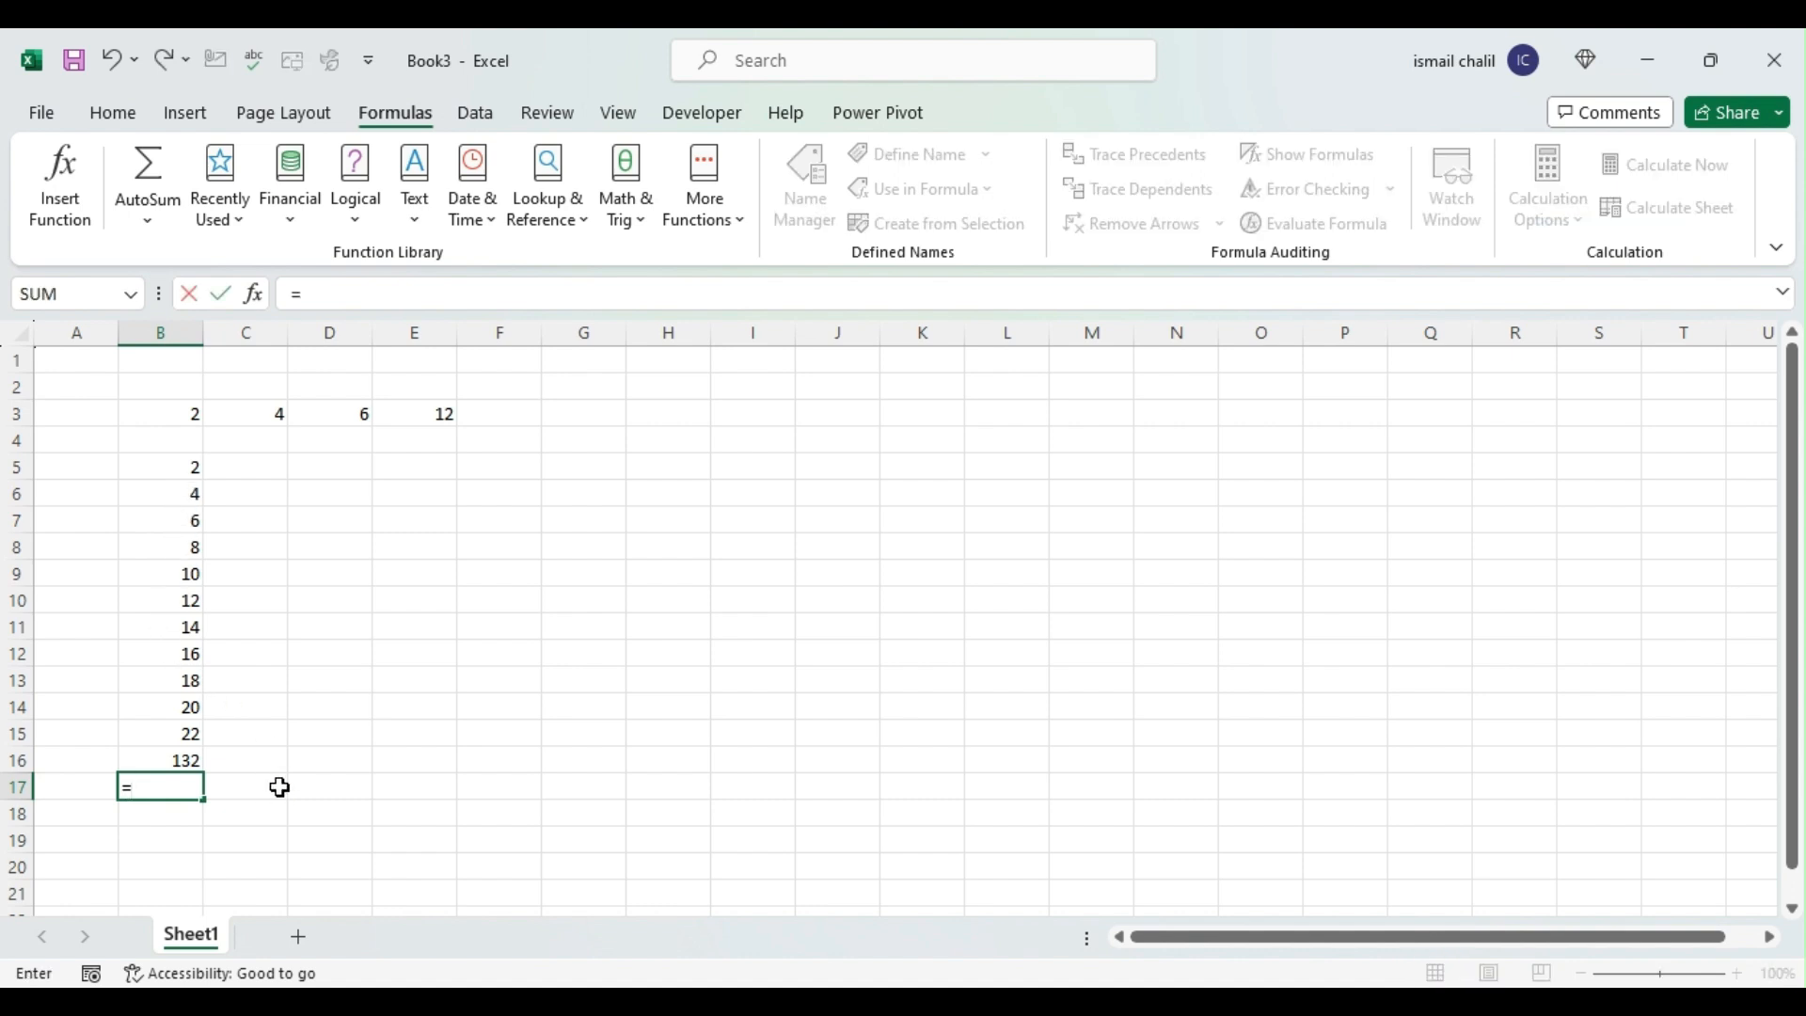
pyautogui.write('sum')
pyautogui.press('Tab')
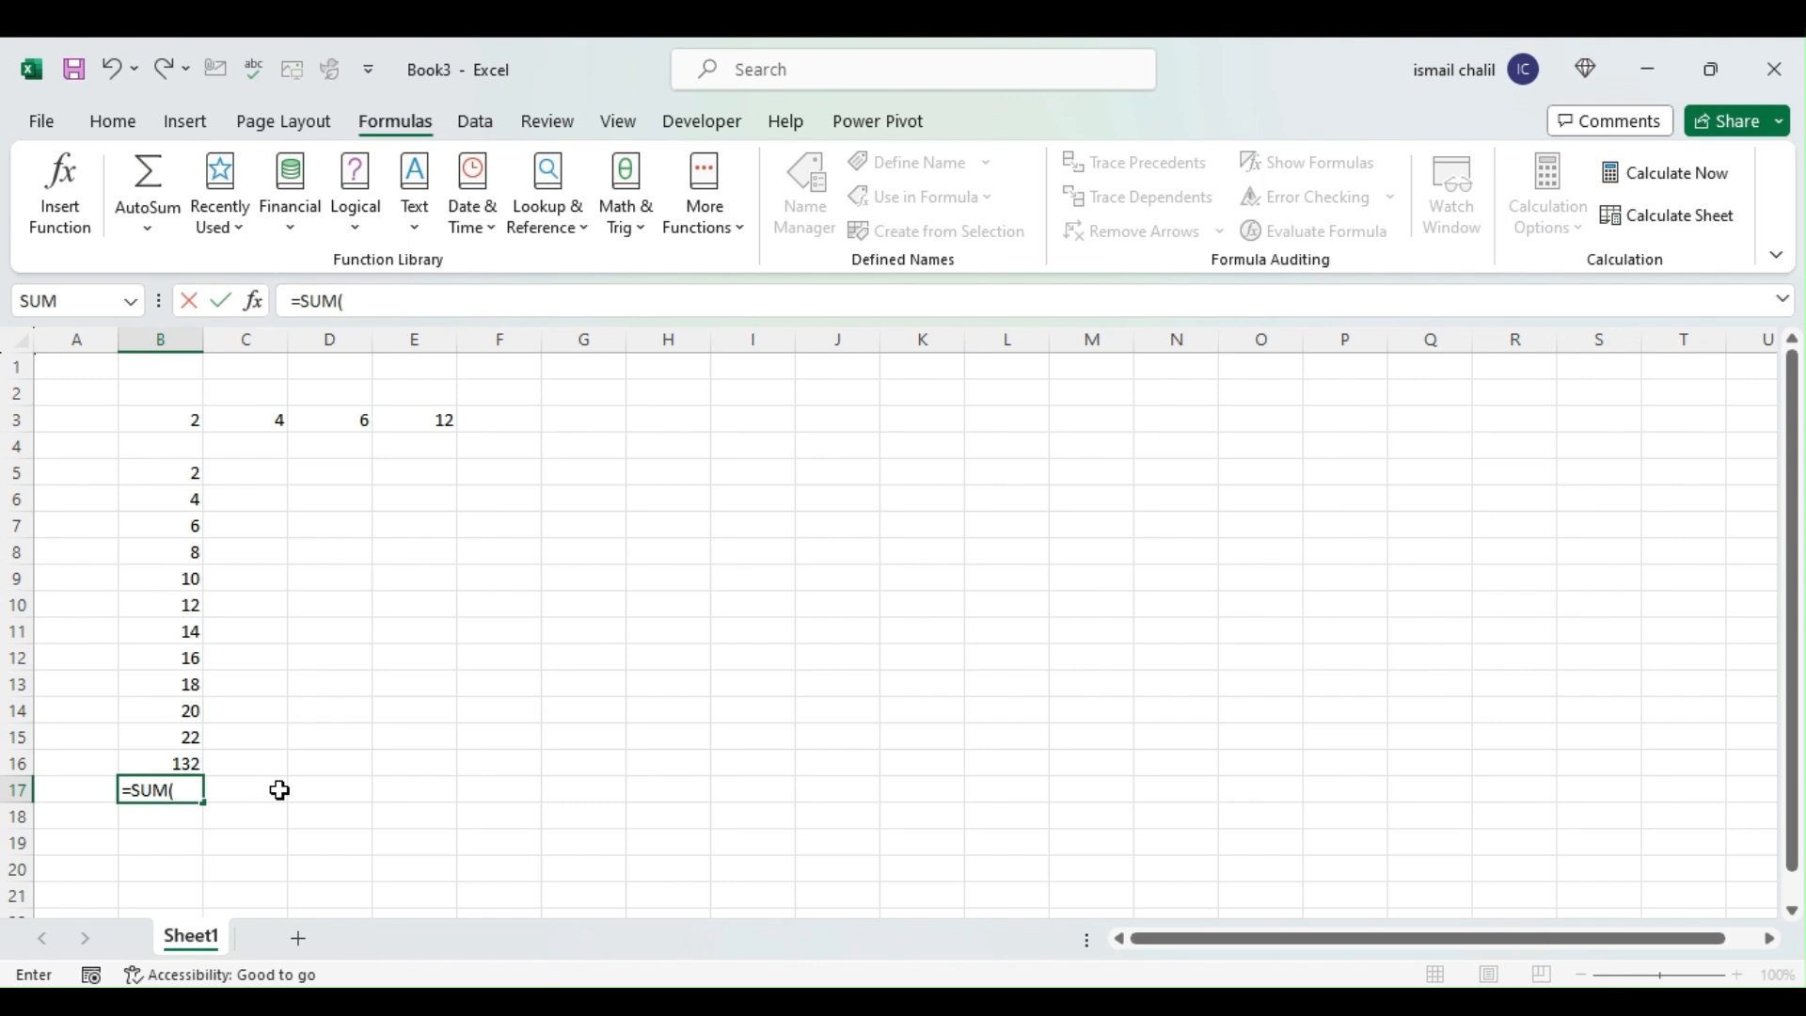
pyautogui.write('b6')
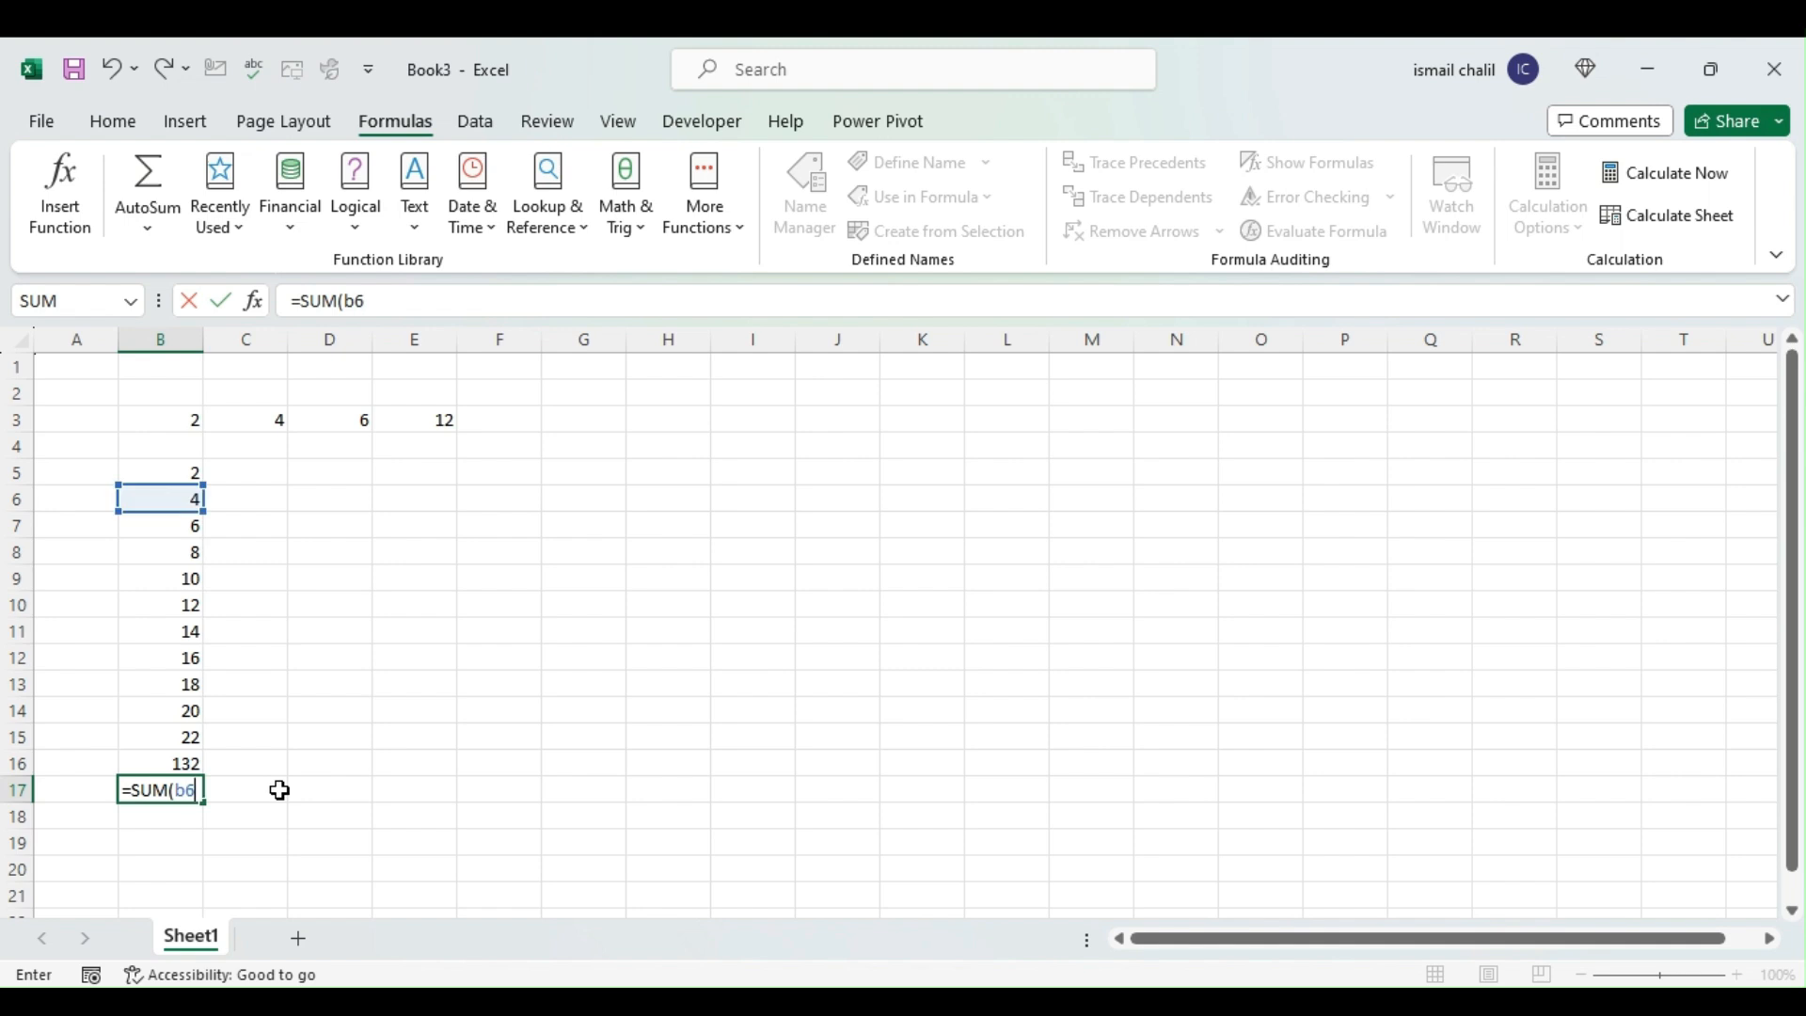
pyautogui.write(',')
pyautogui.write('b8')
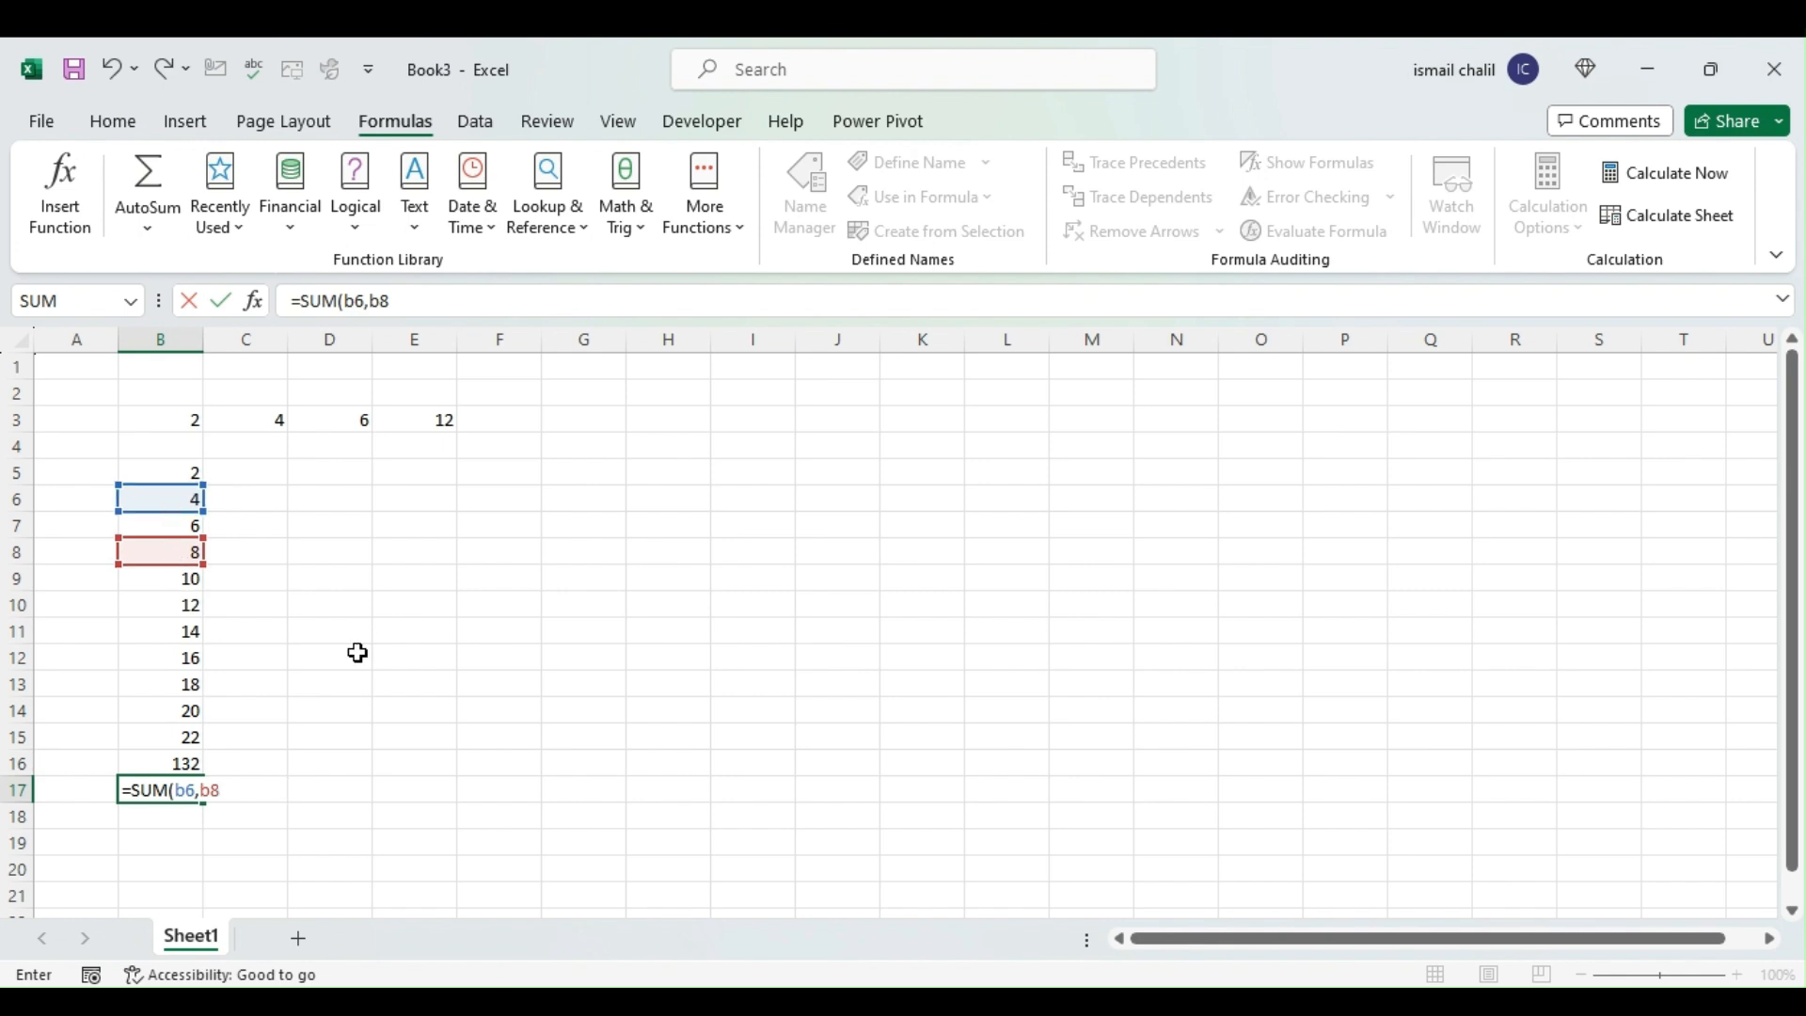
pyautogui.write(',b10,')
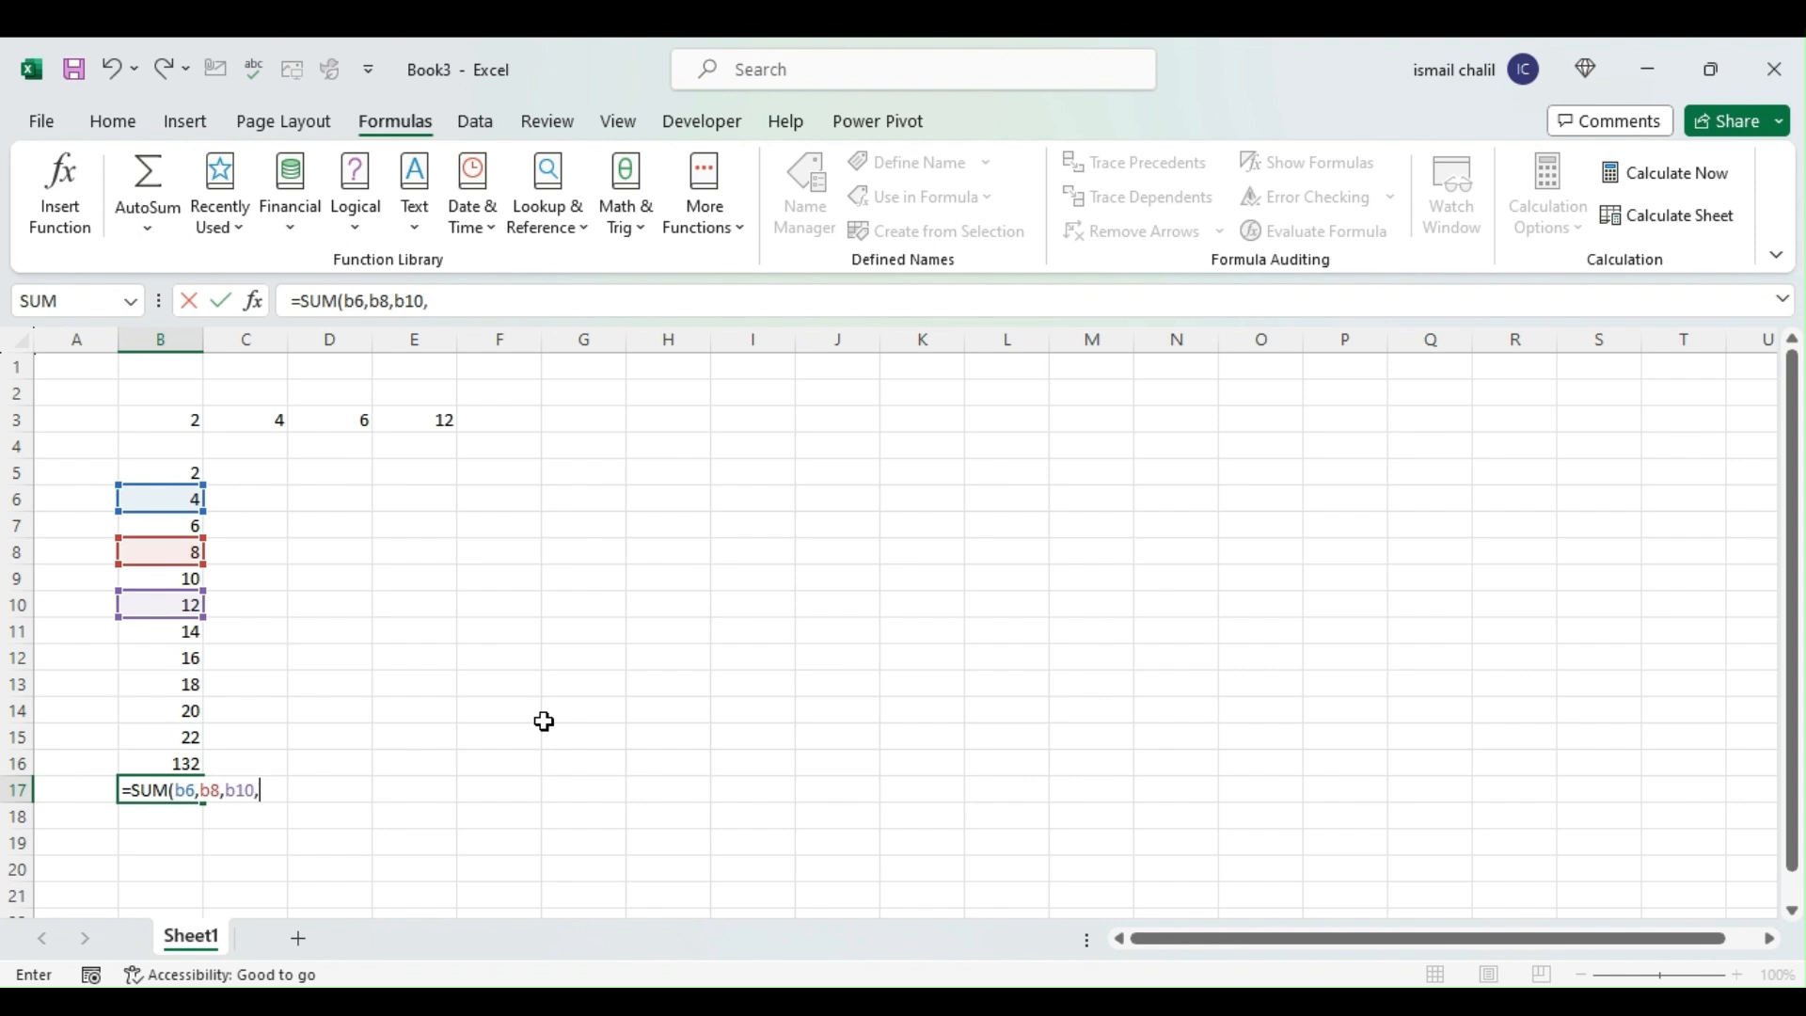
pyautogui.write('b12,')
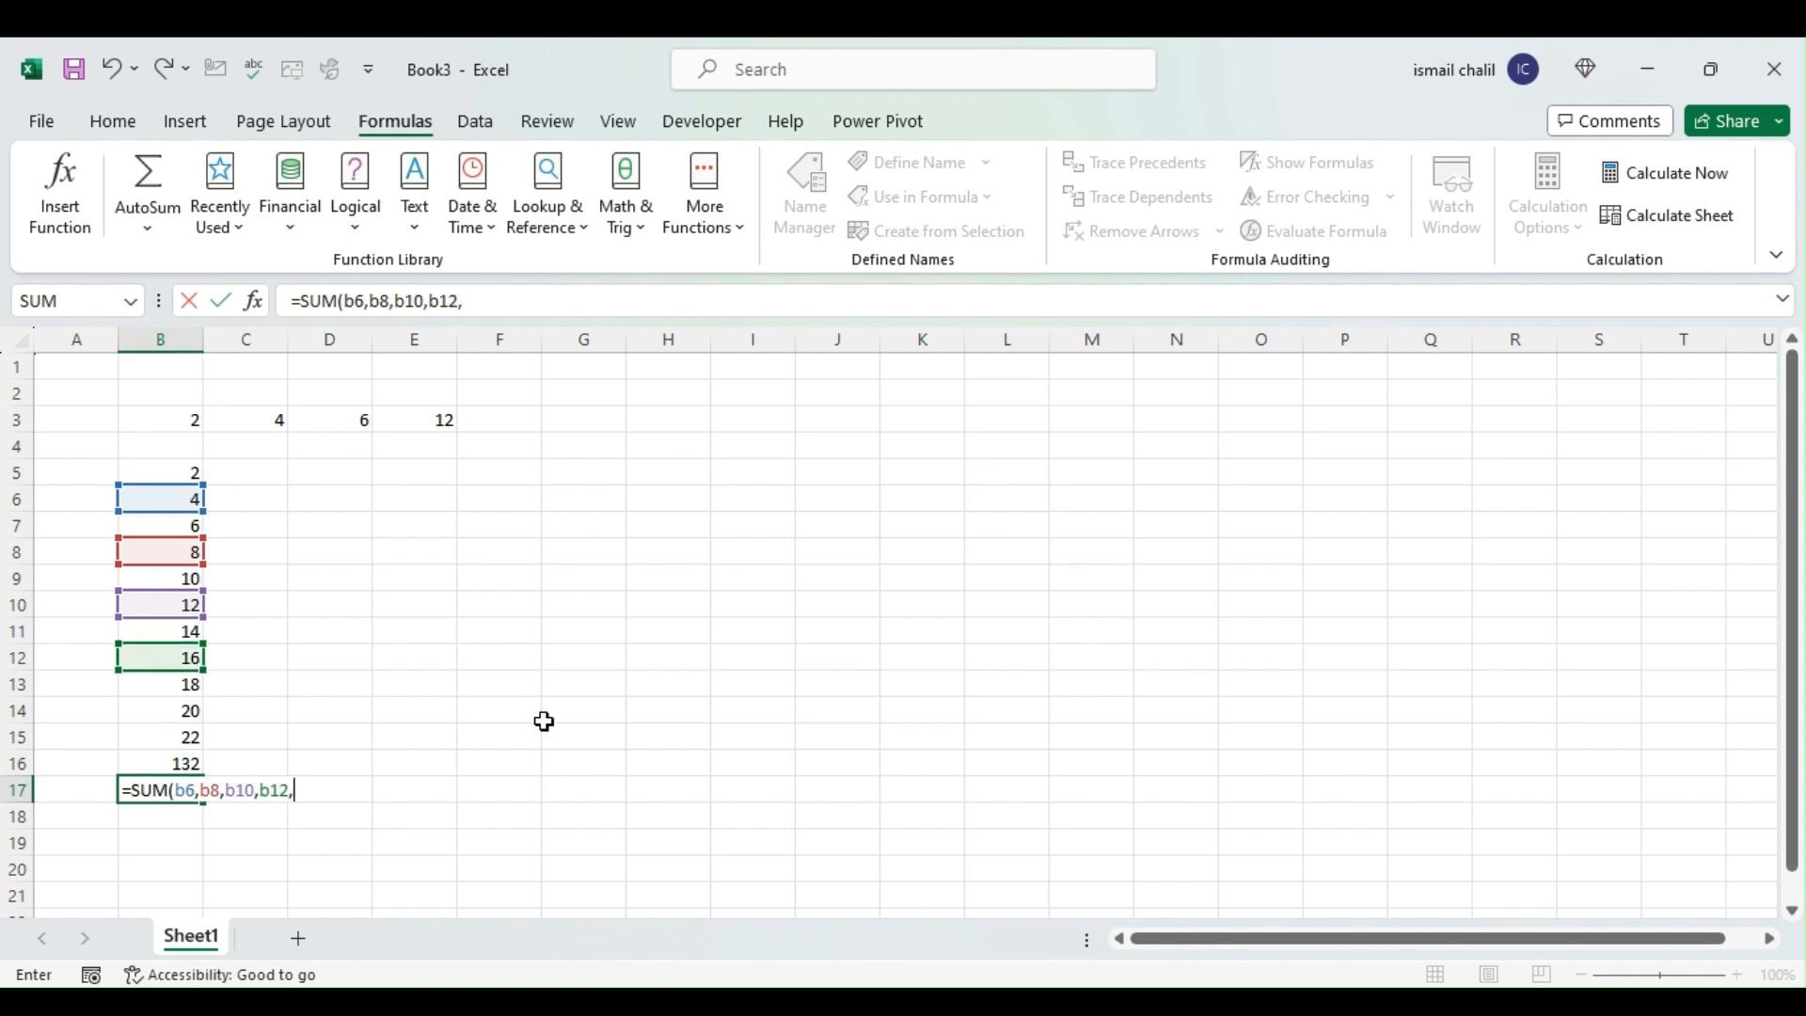
pyautogui.write('b14')
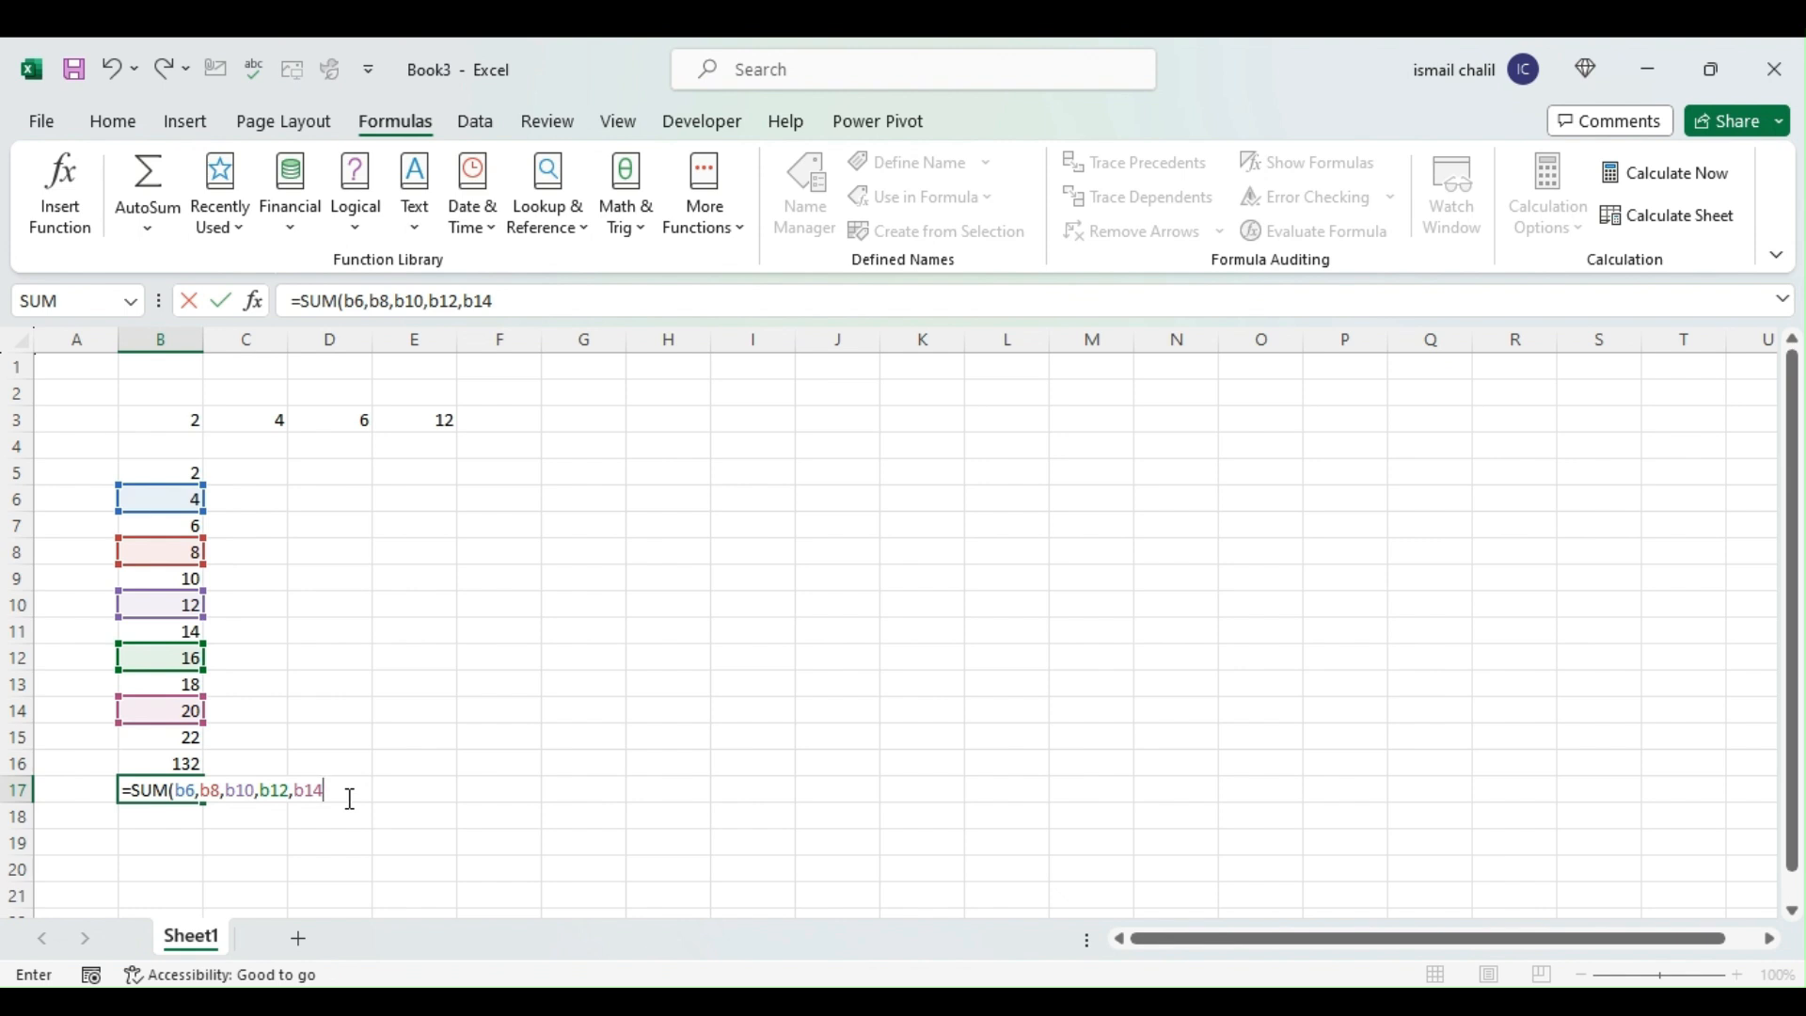
pyautogui.press('Return')
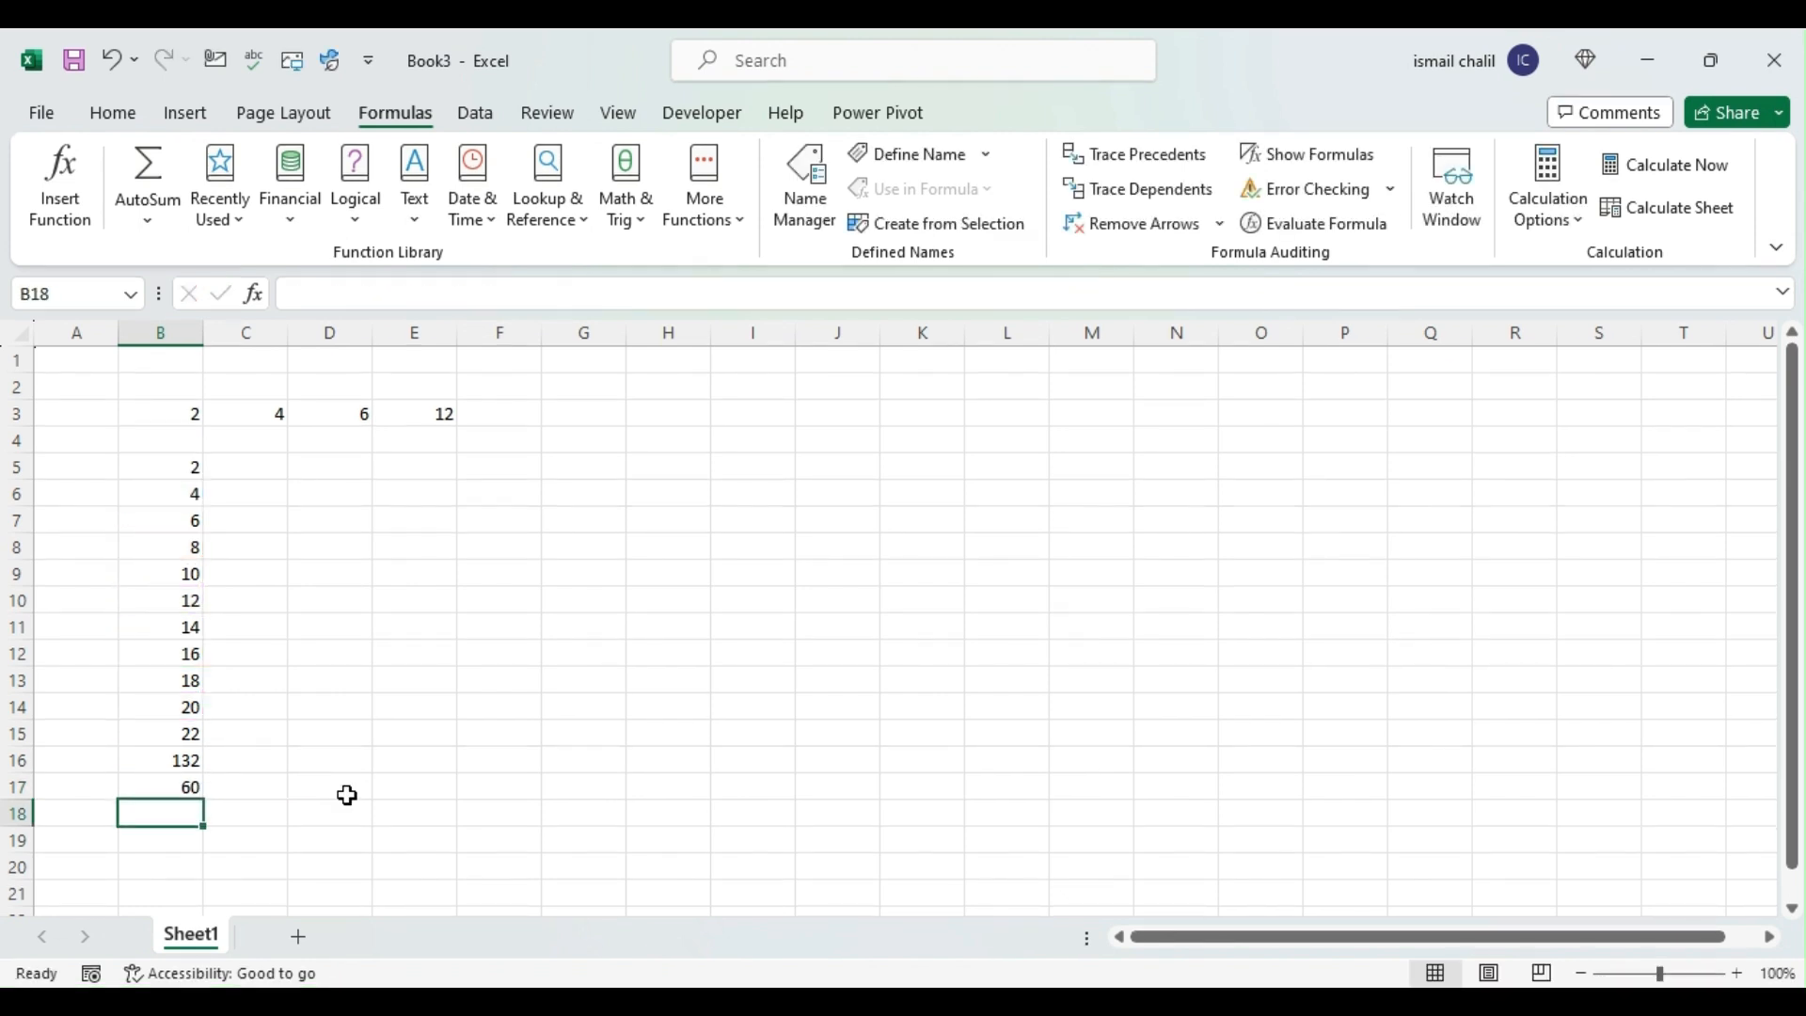
pyautogui.press('Up')
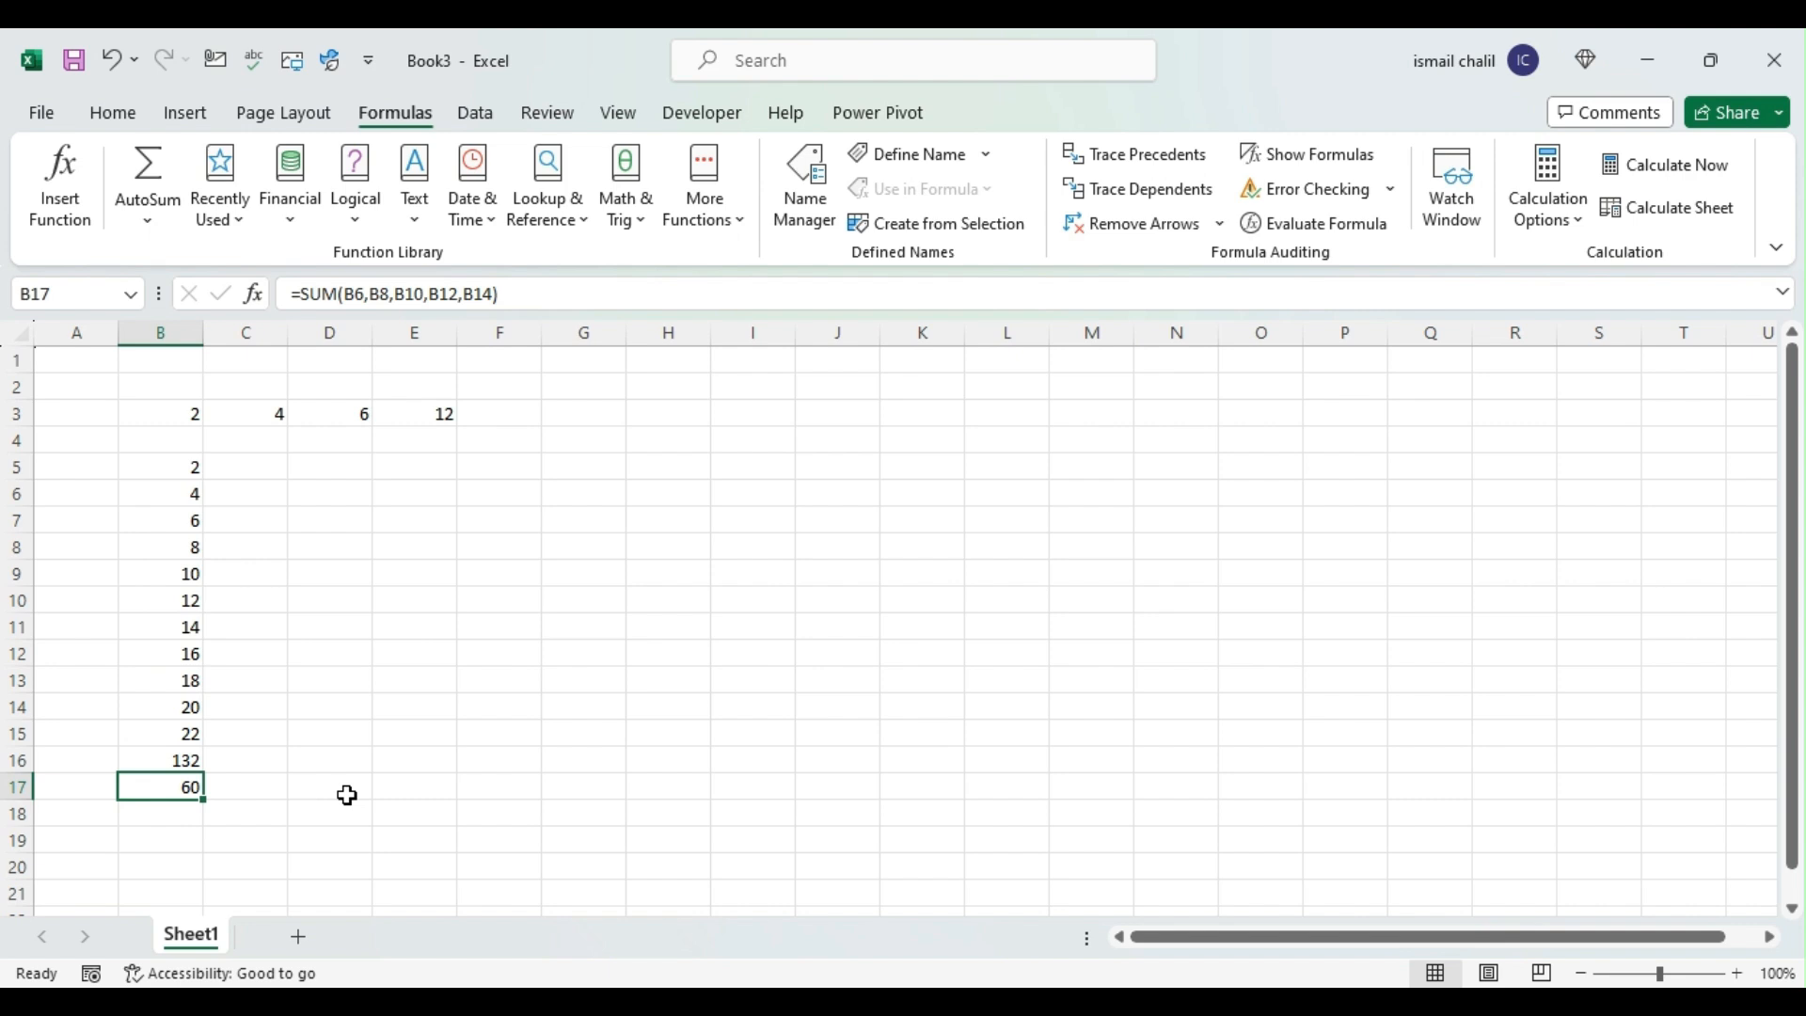
# Step: Enter 5 and 10 in D5 and D6, and fill the series down to D15
pyautogui.click(342, 465)
pyautogui.write('5')
pyautogui.press('Return')
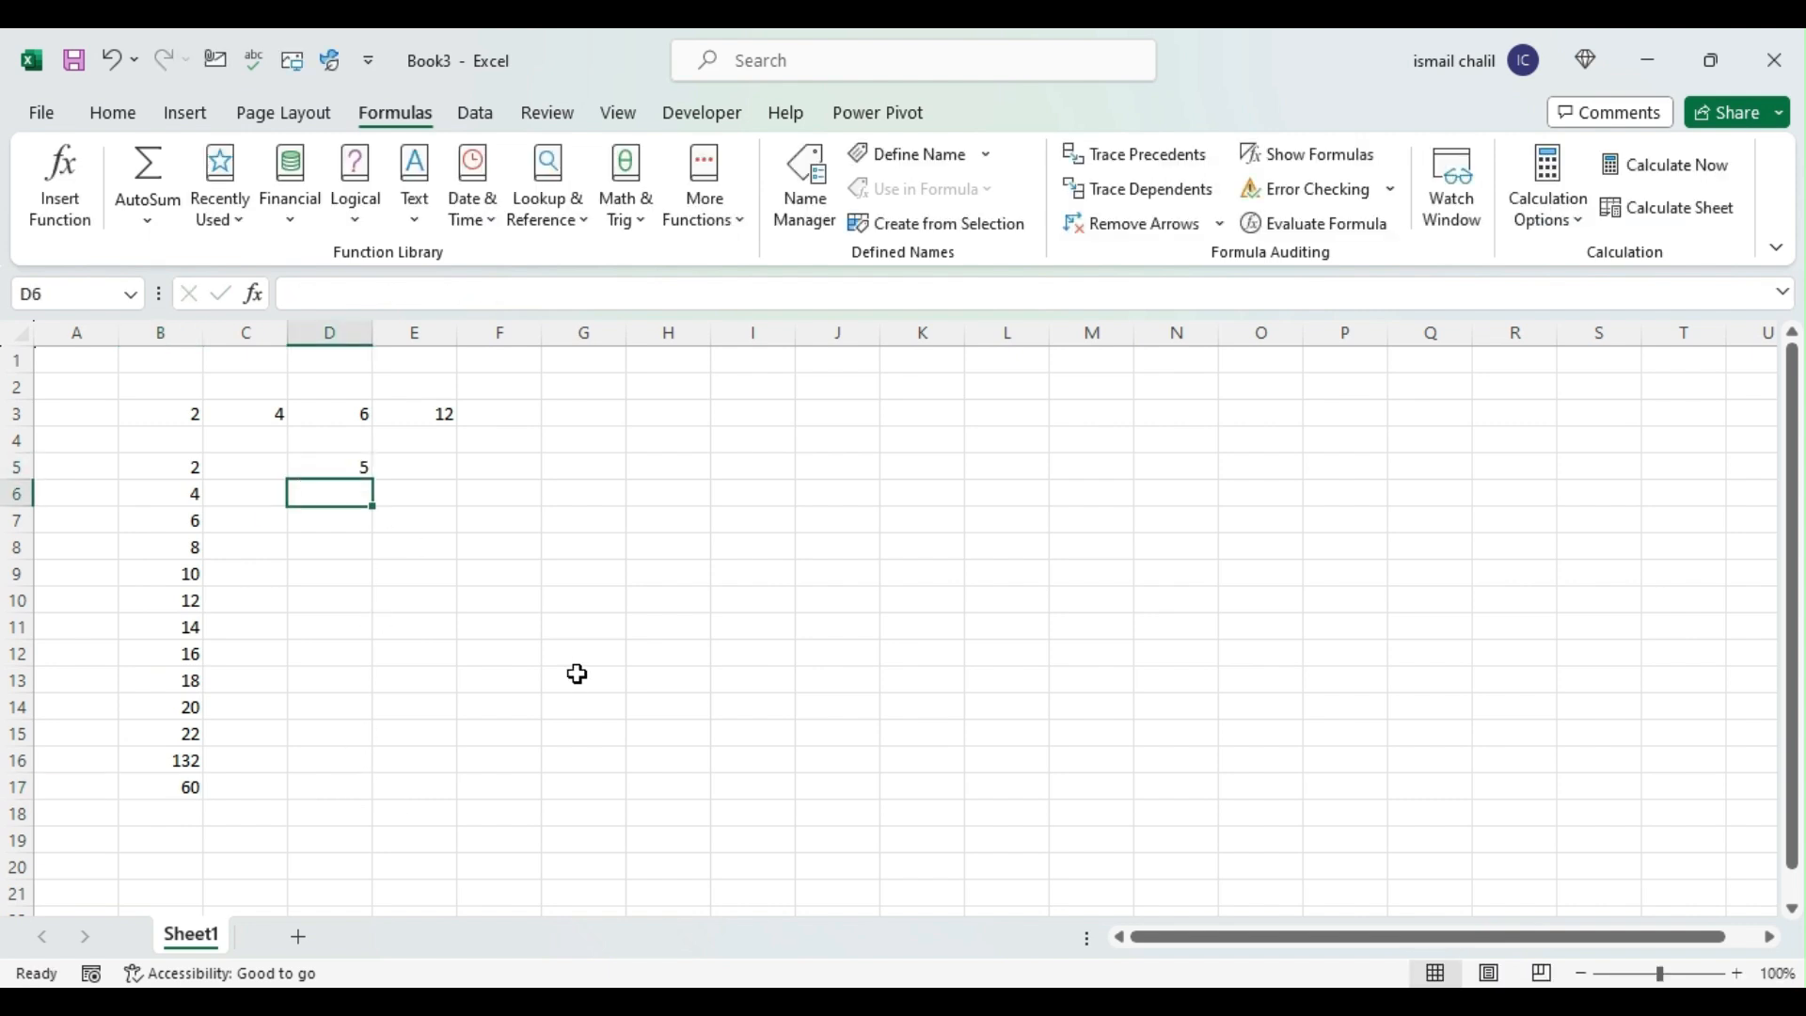
pyautogui.write('10')
pyautogui.press('Return')
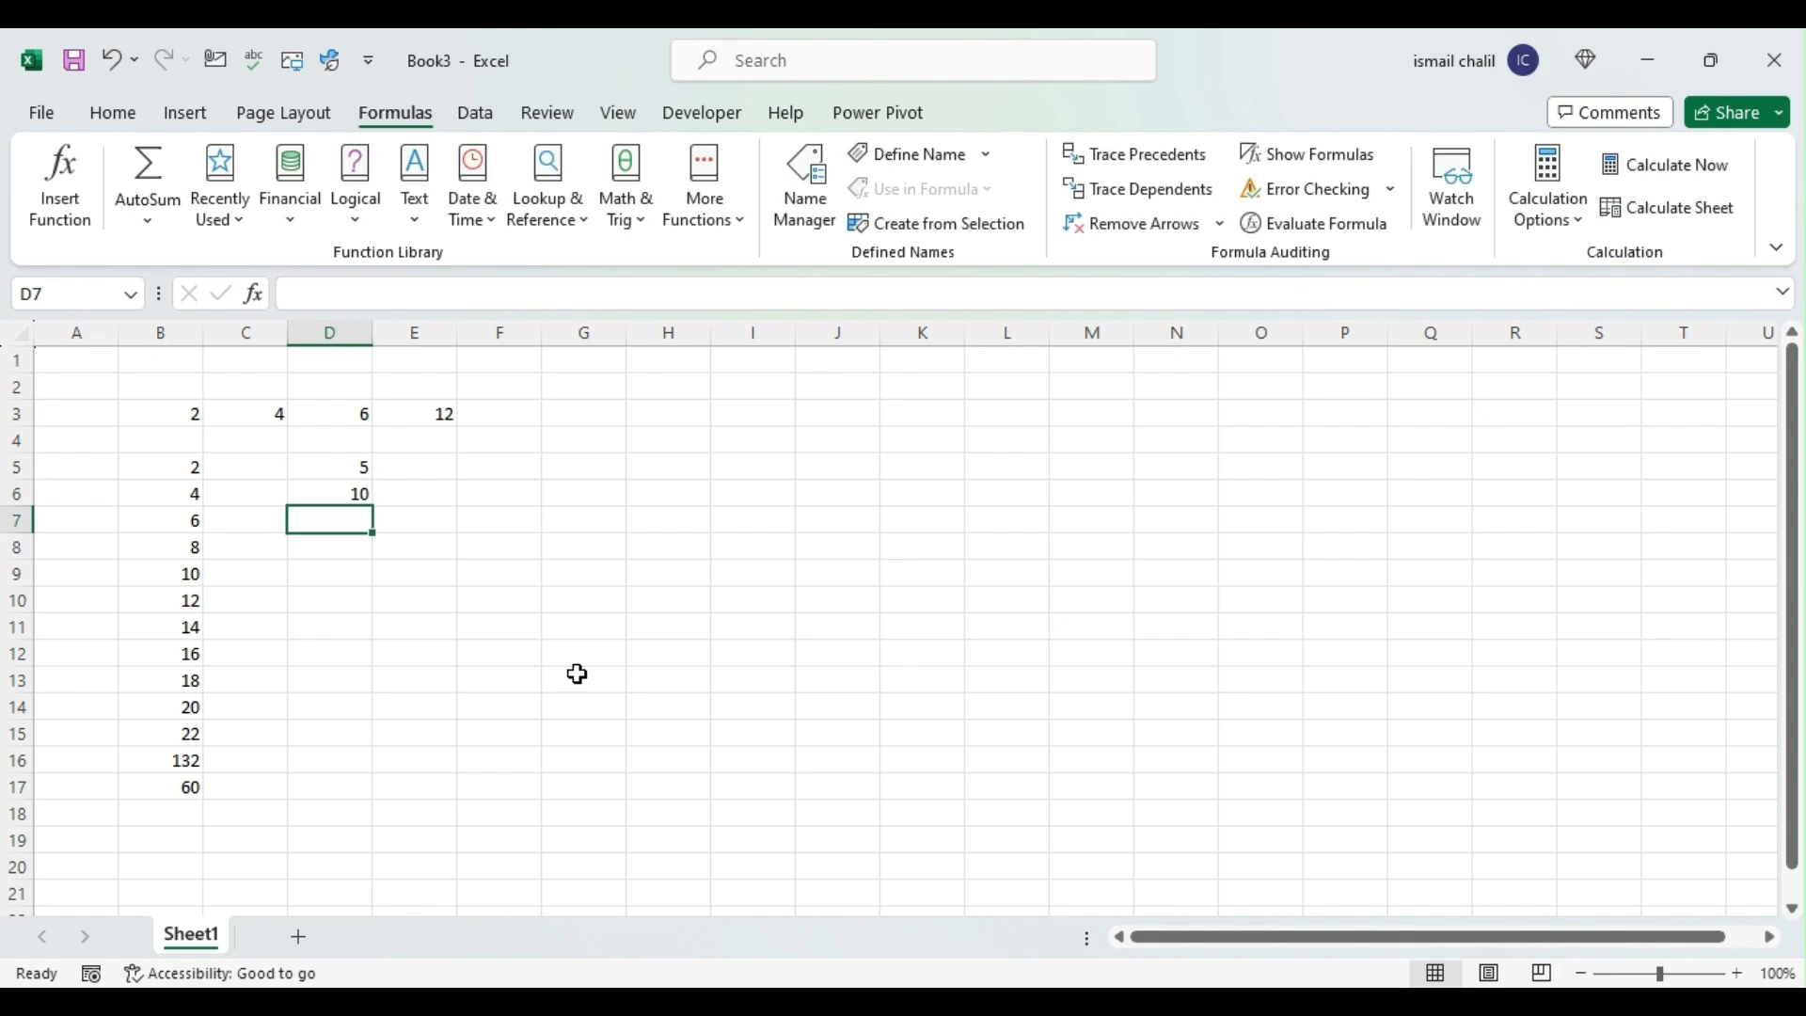
pyautogui.moveTo(323, 463); pyautogui.dragTo(391, 743)
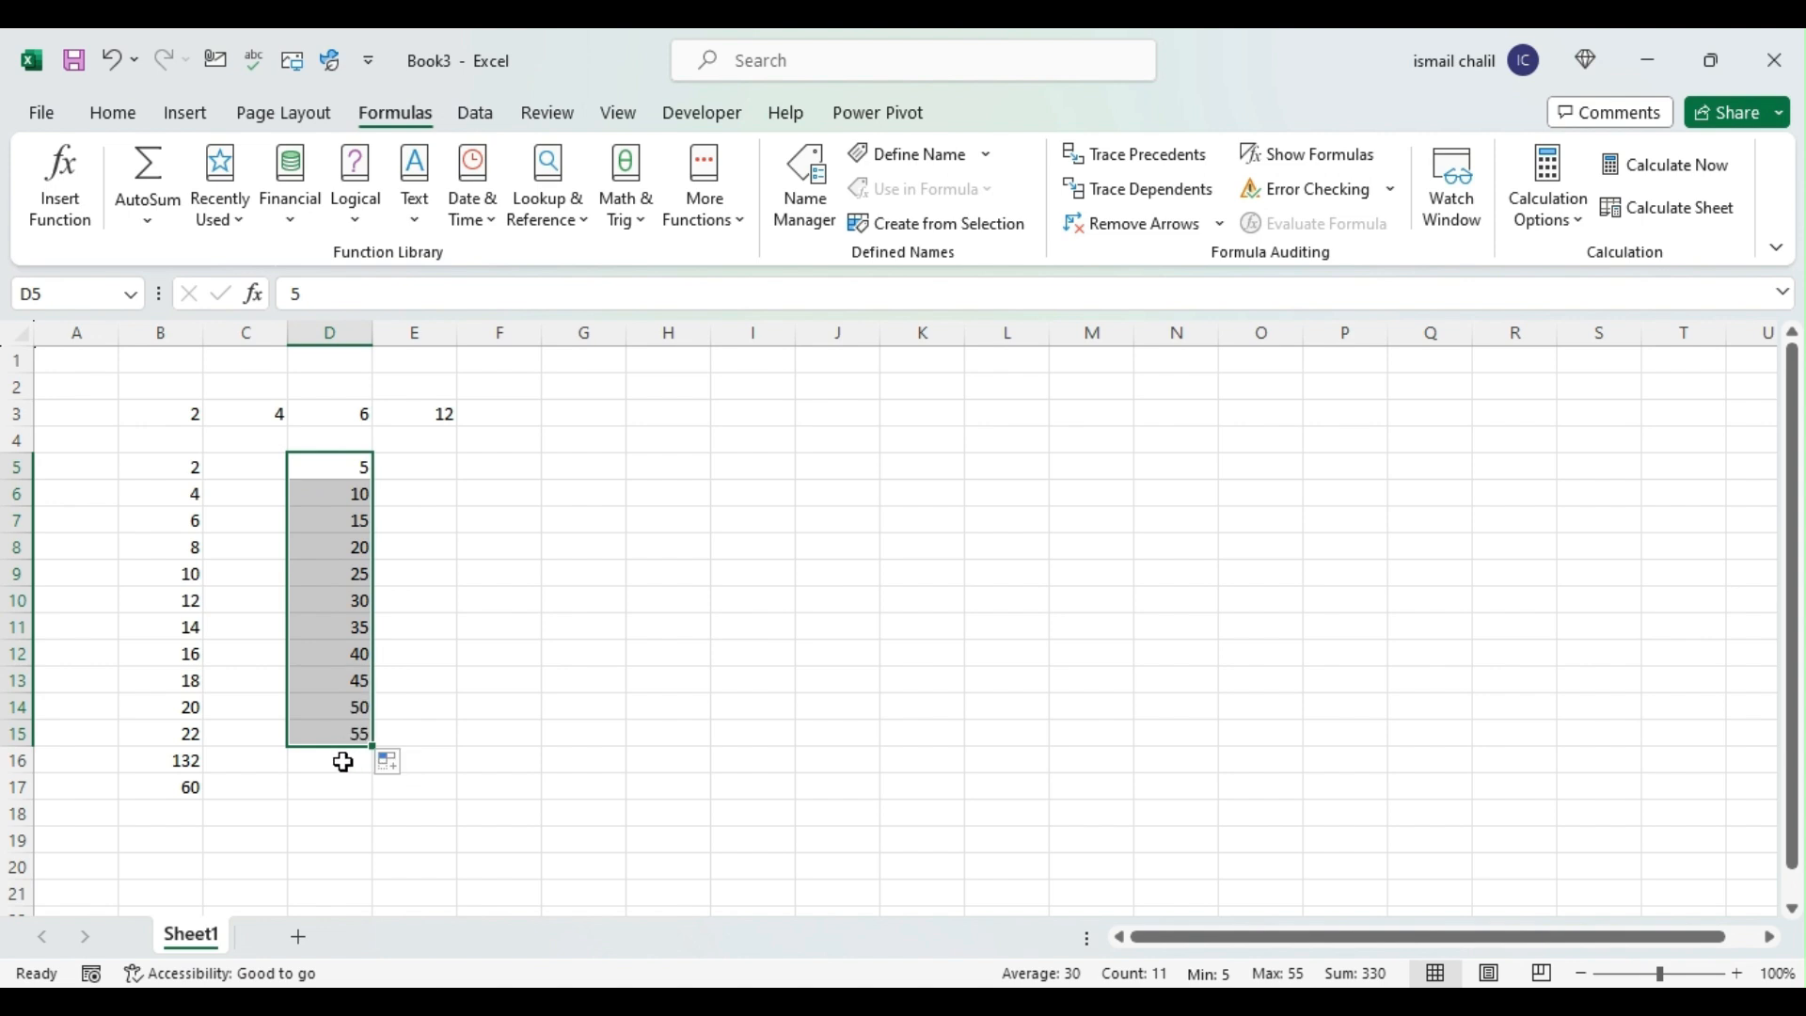
# Step: Try AutoSum in D16 to total D5:D15, review the resulting formula, and clear the cell
pyautogui.click(343, 758)
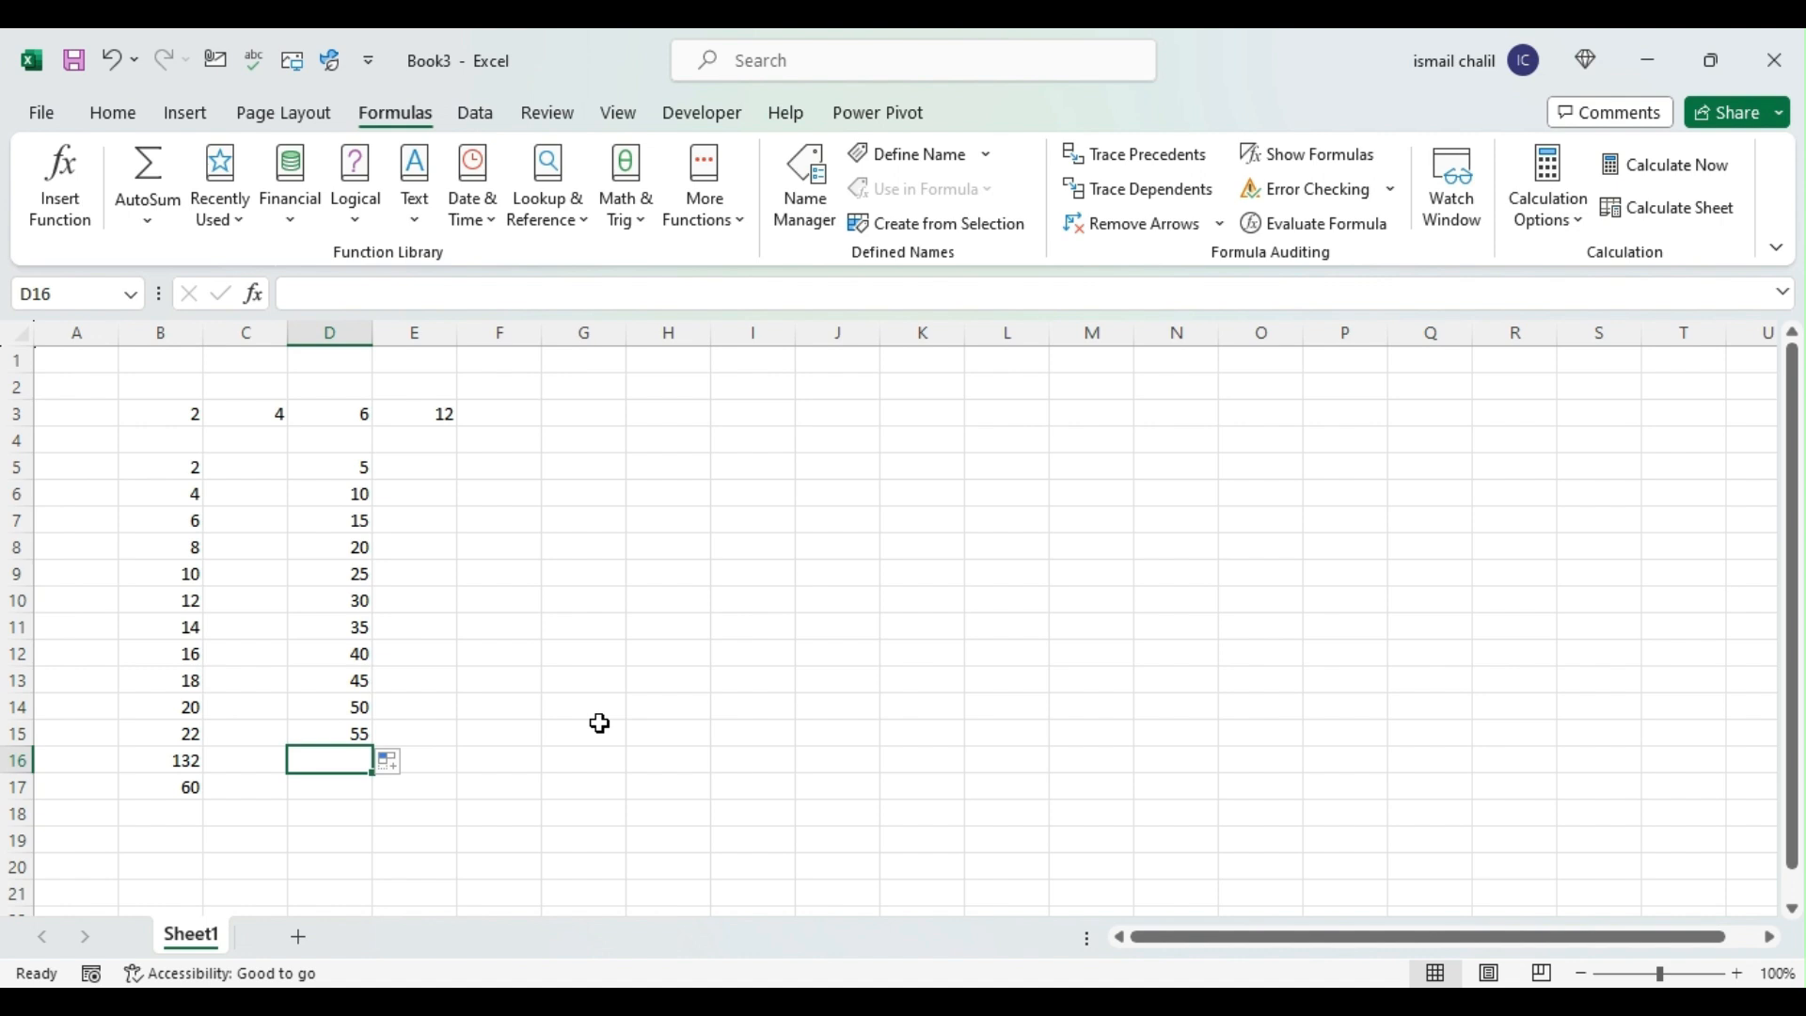
pyautogui.moveTo(348, 468); pyautogui.dragTo(339, 737)
pyautogui.click(328, 760)
pyautogui.press('alt')
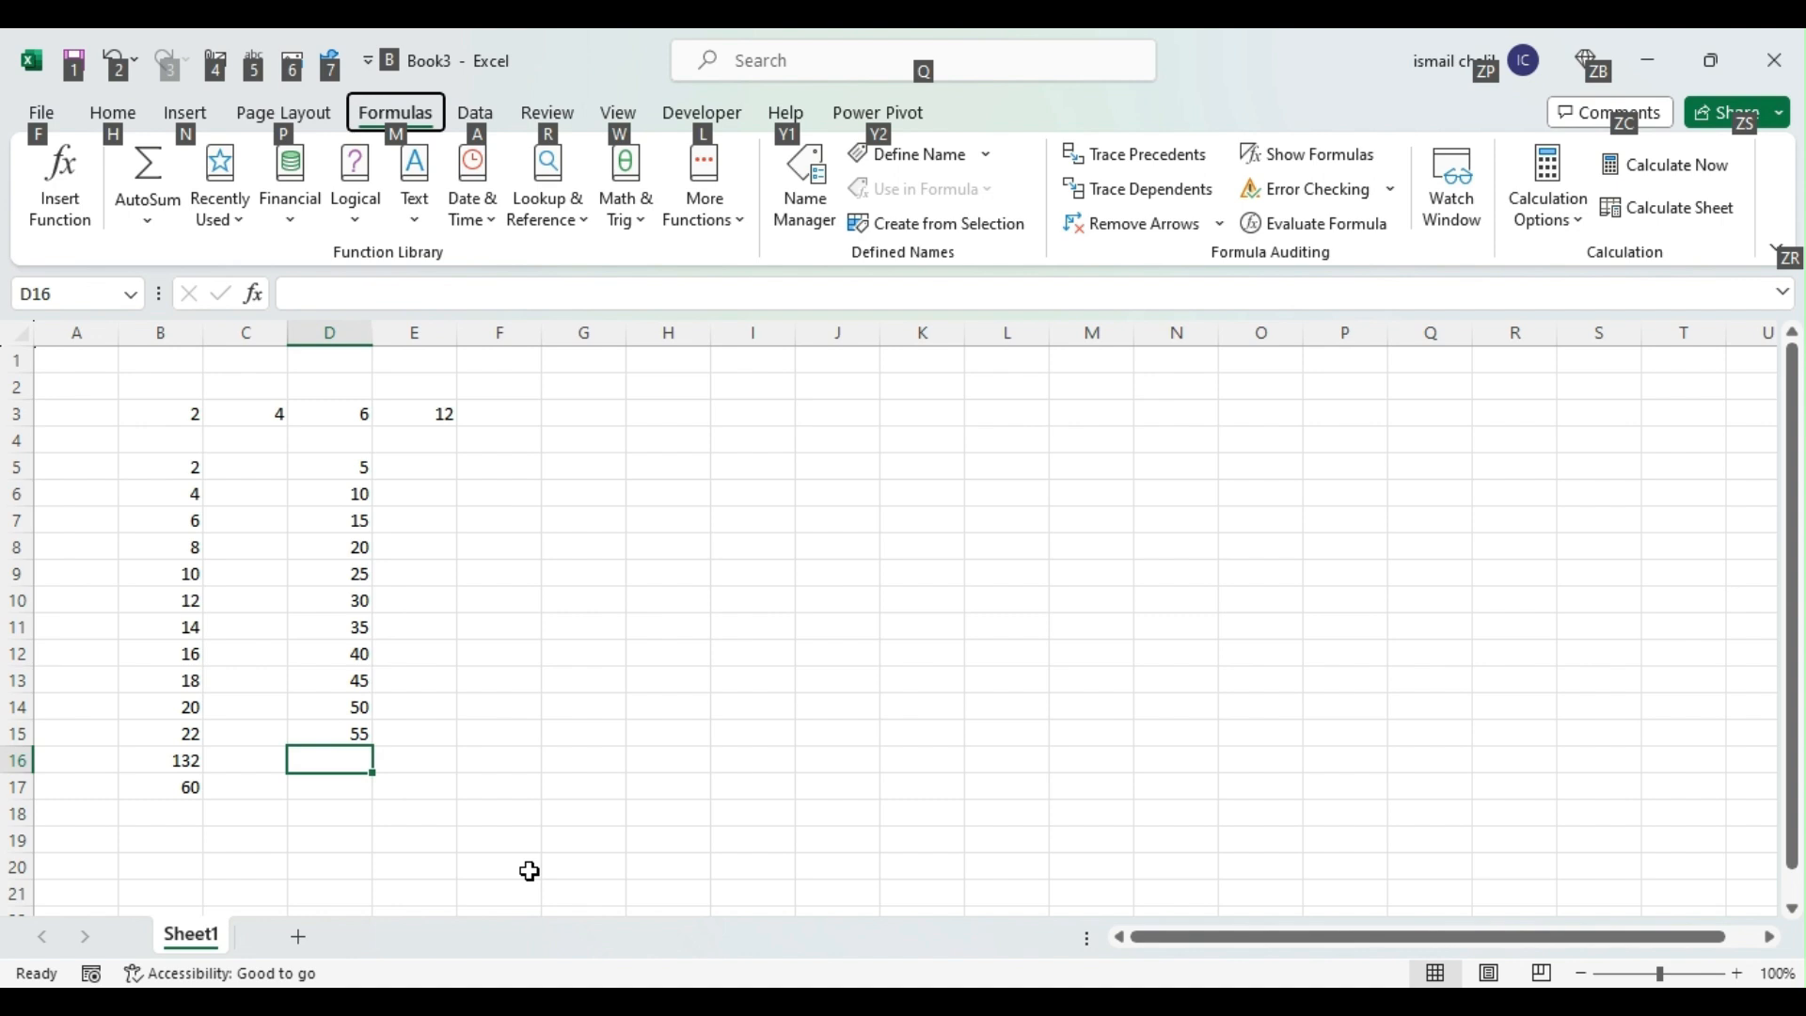
pyautogui.press('alt')
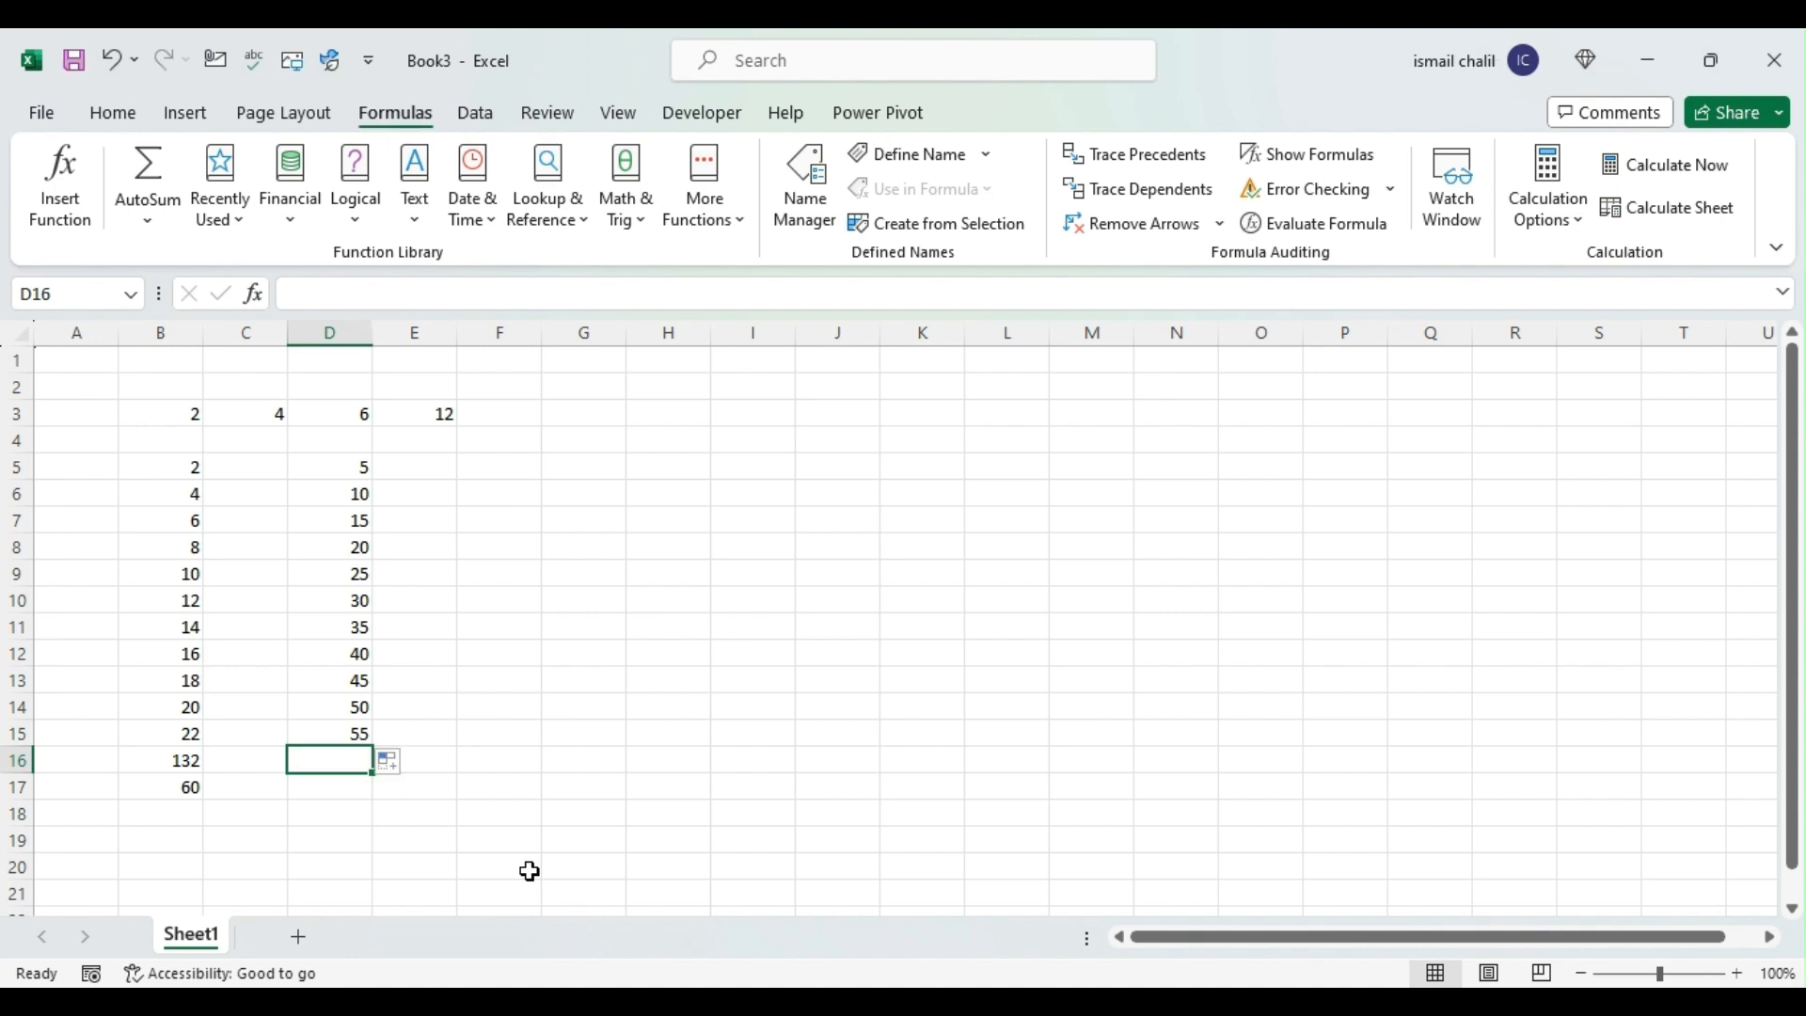
pyautogui.press('alt')
pyautogui.hotkey('alt', '=')
pyautogui.press('Return')
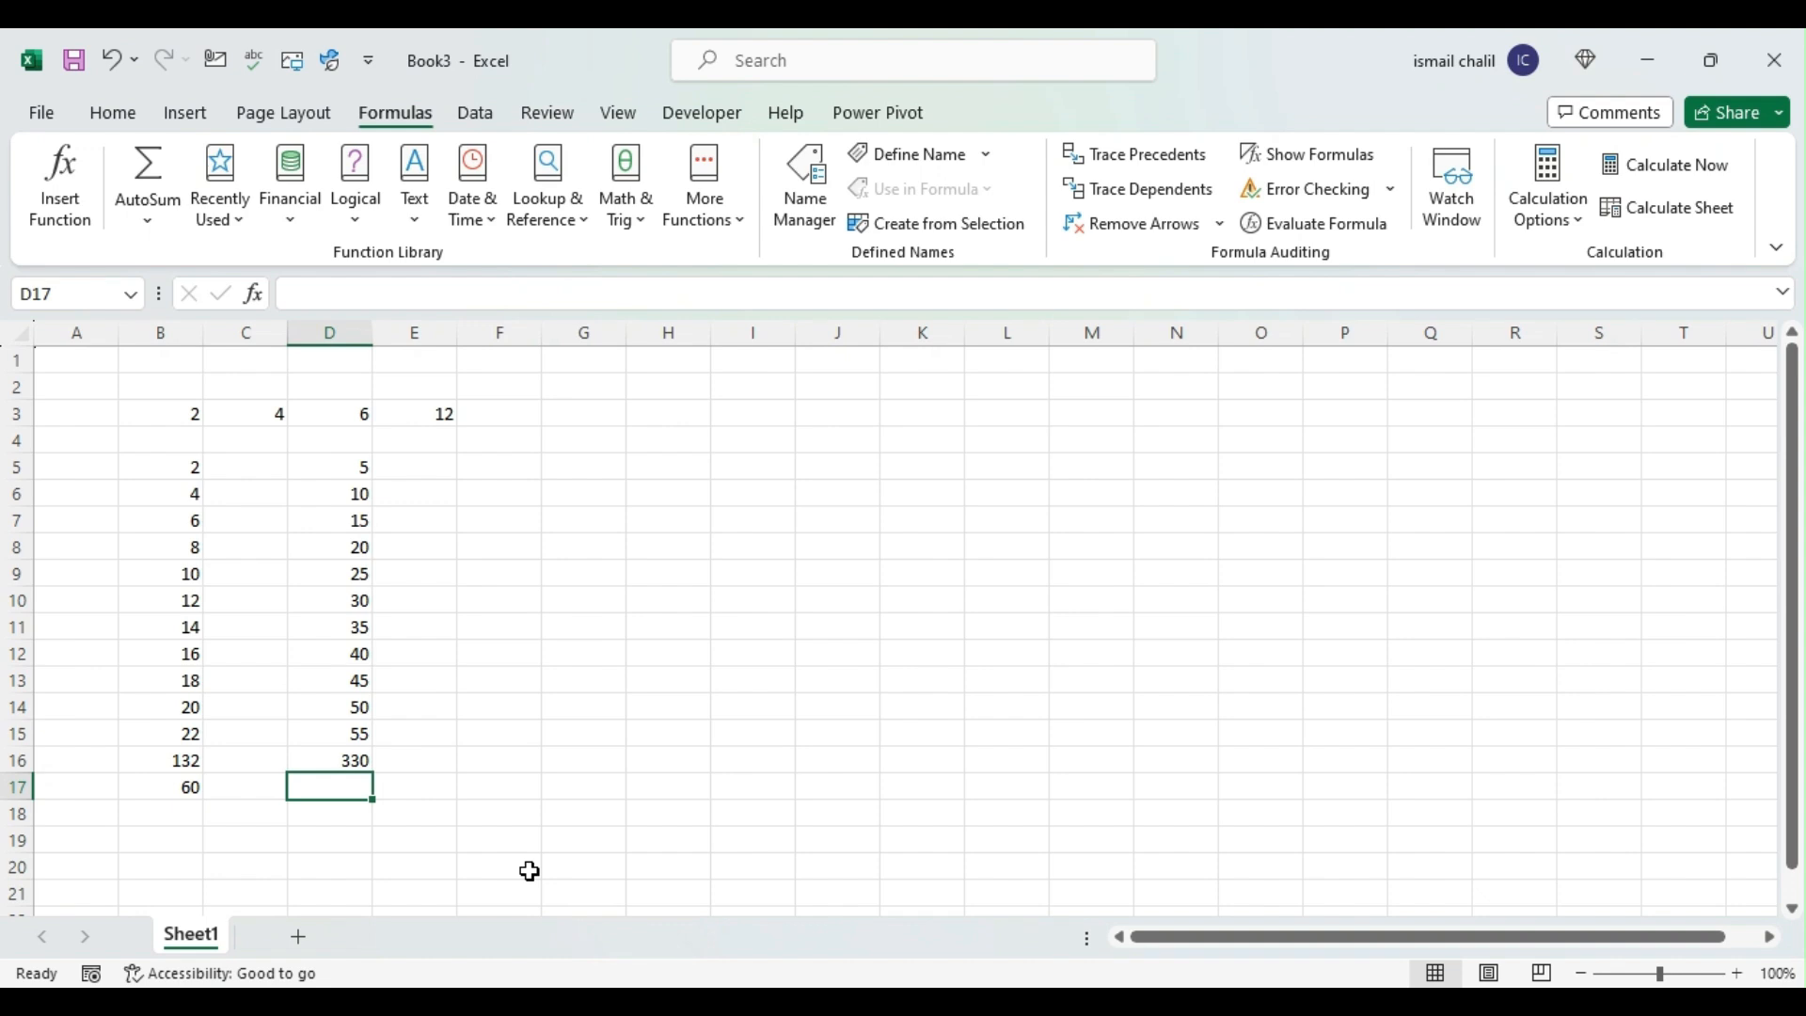
pyautogui.press('Up')
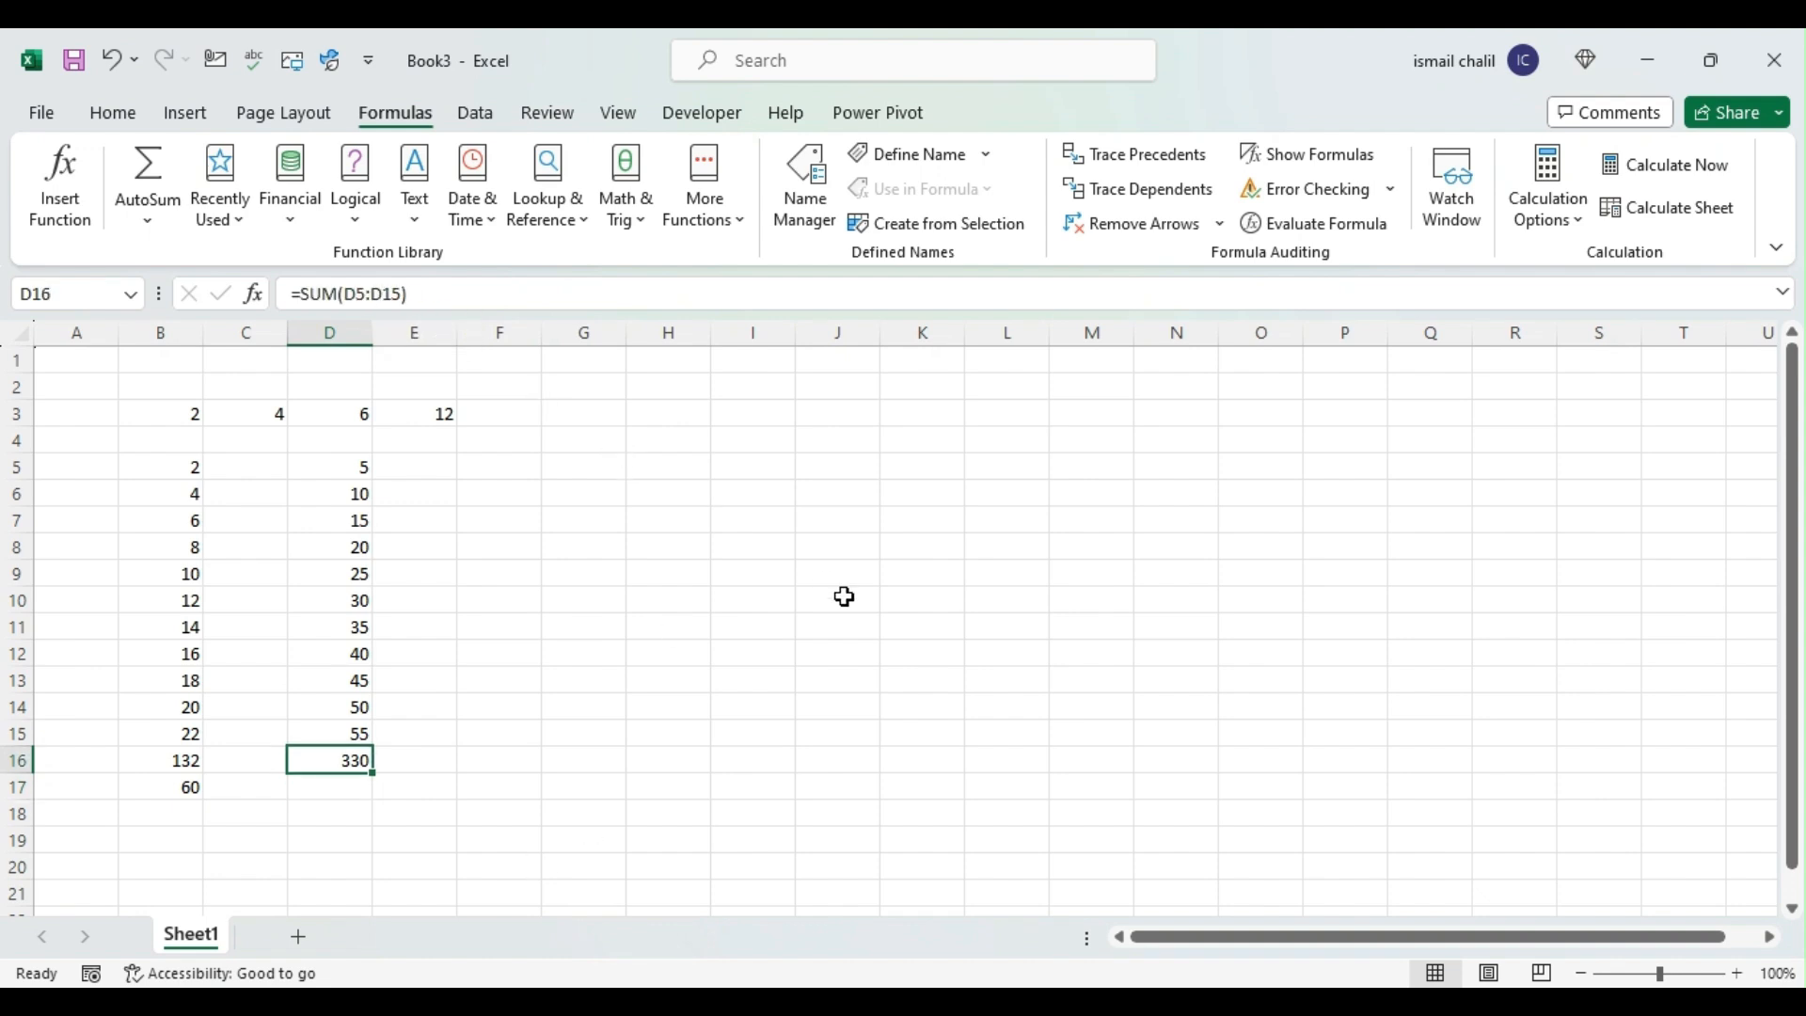
pyautogui.press('Delete')
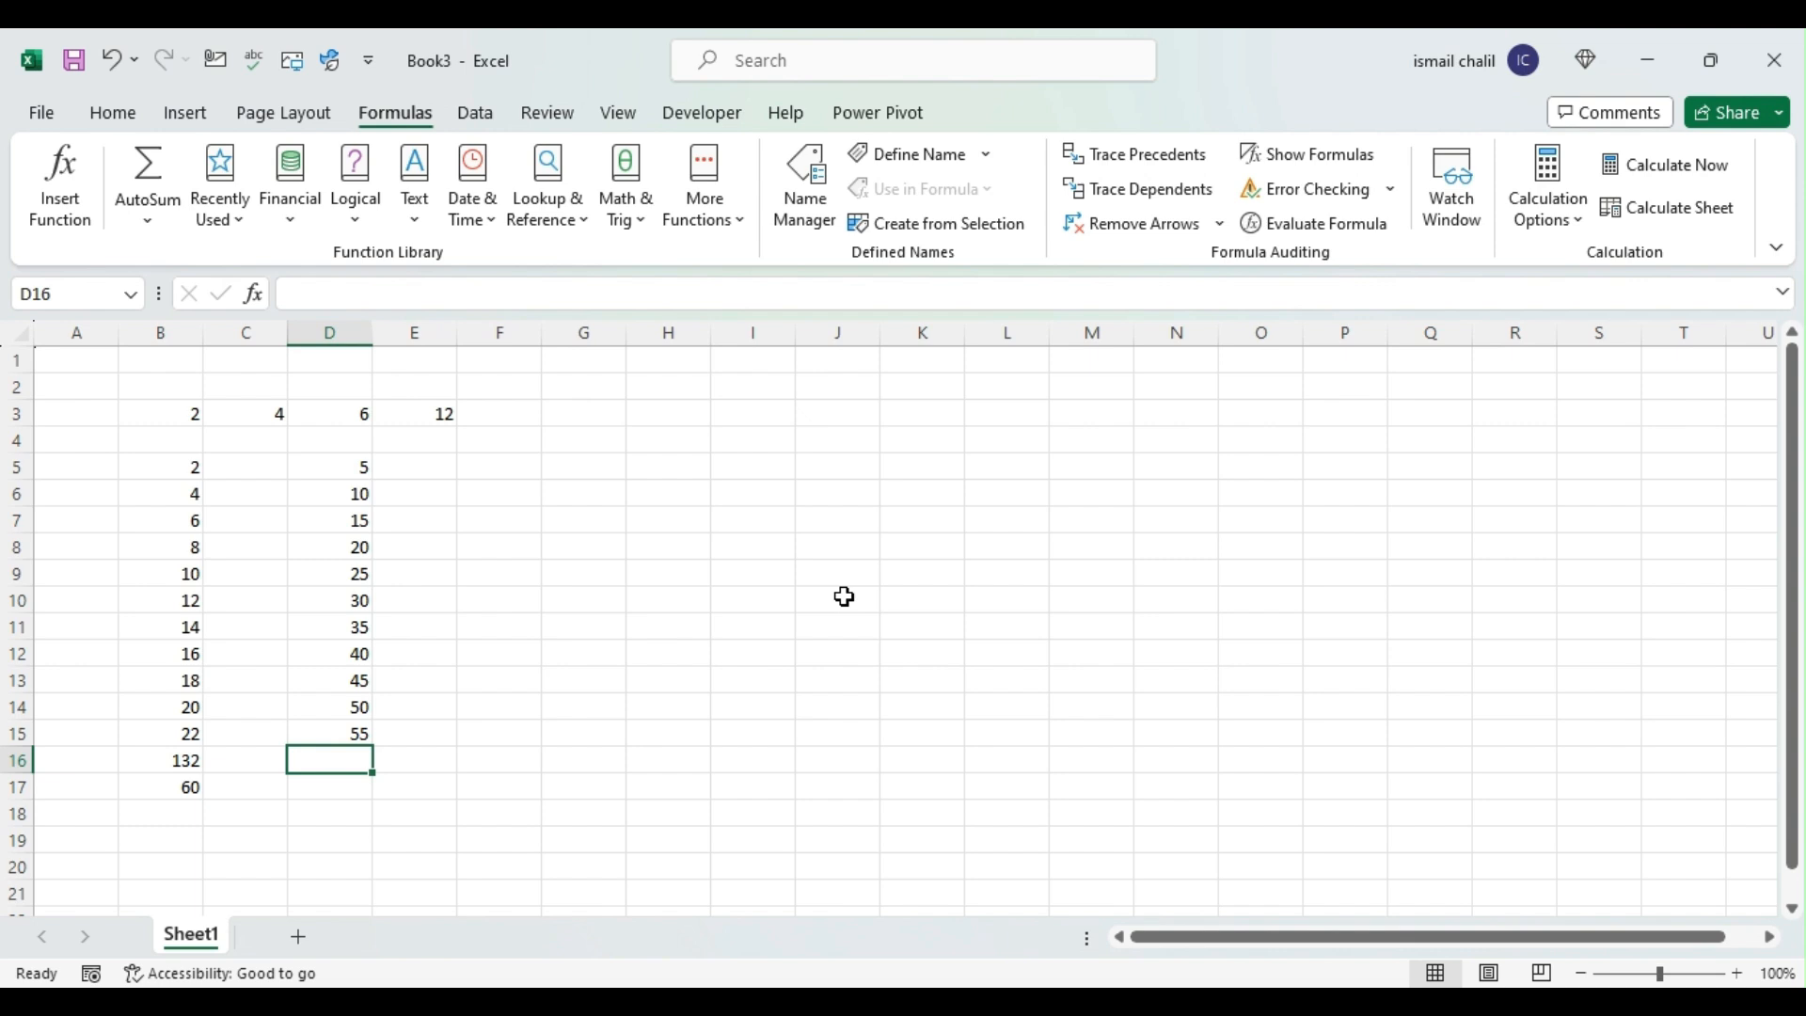
# Step: Total D5:D15 in D16 again with AutoSum, accepting the proposed range
pyautogui.press('Up')
pyautogui.press('Down')
pyautogui.hotkey('alt', '=')
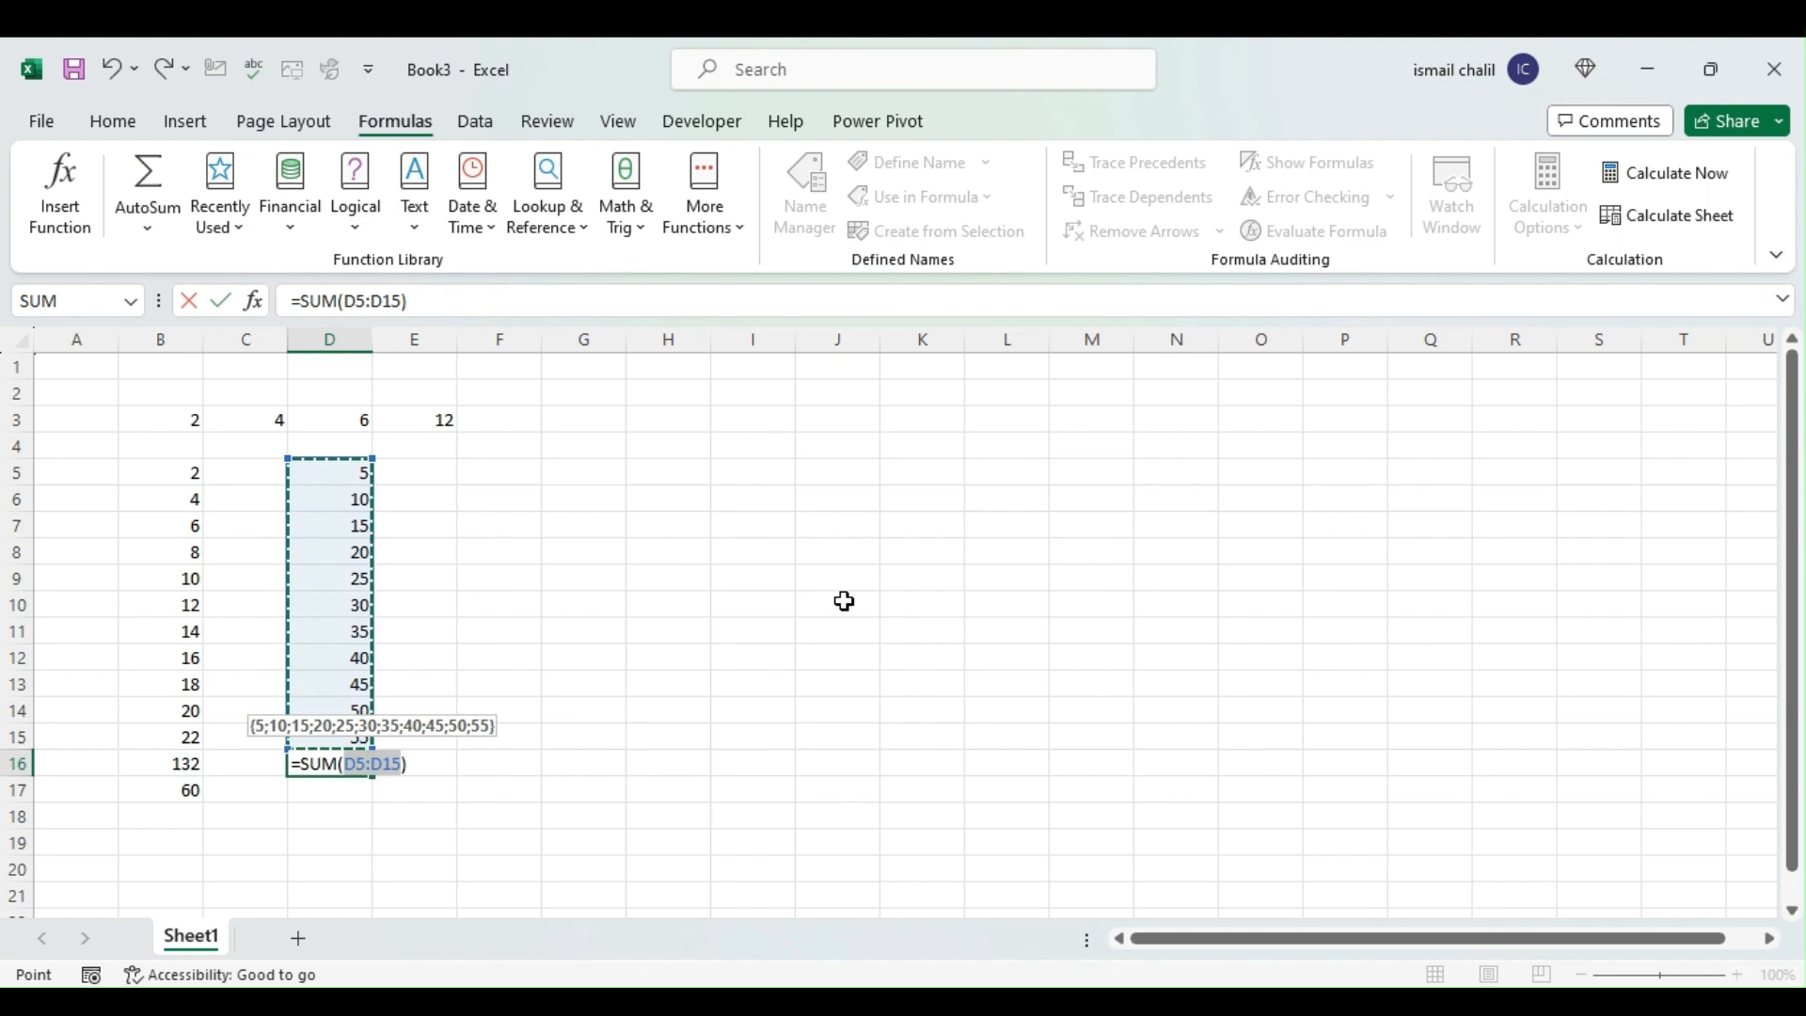
pyautogui.press('Return')
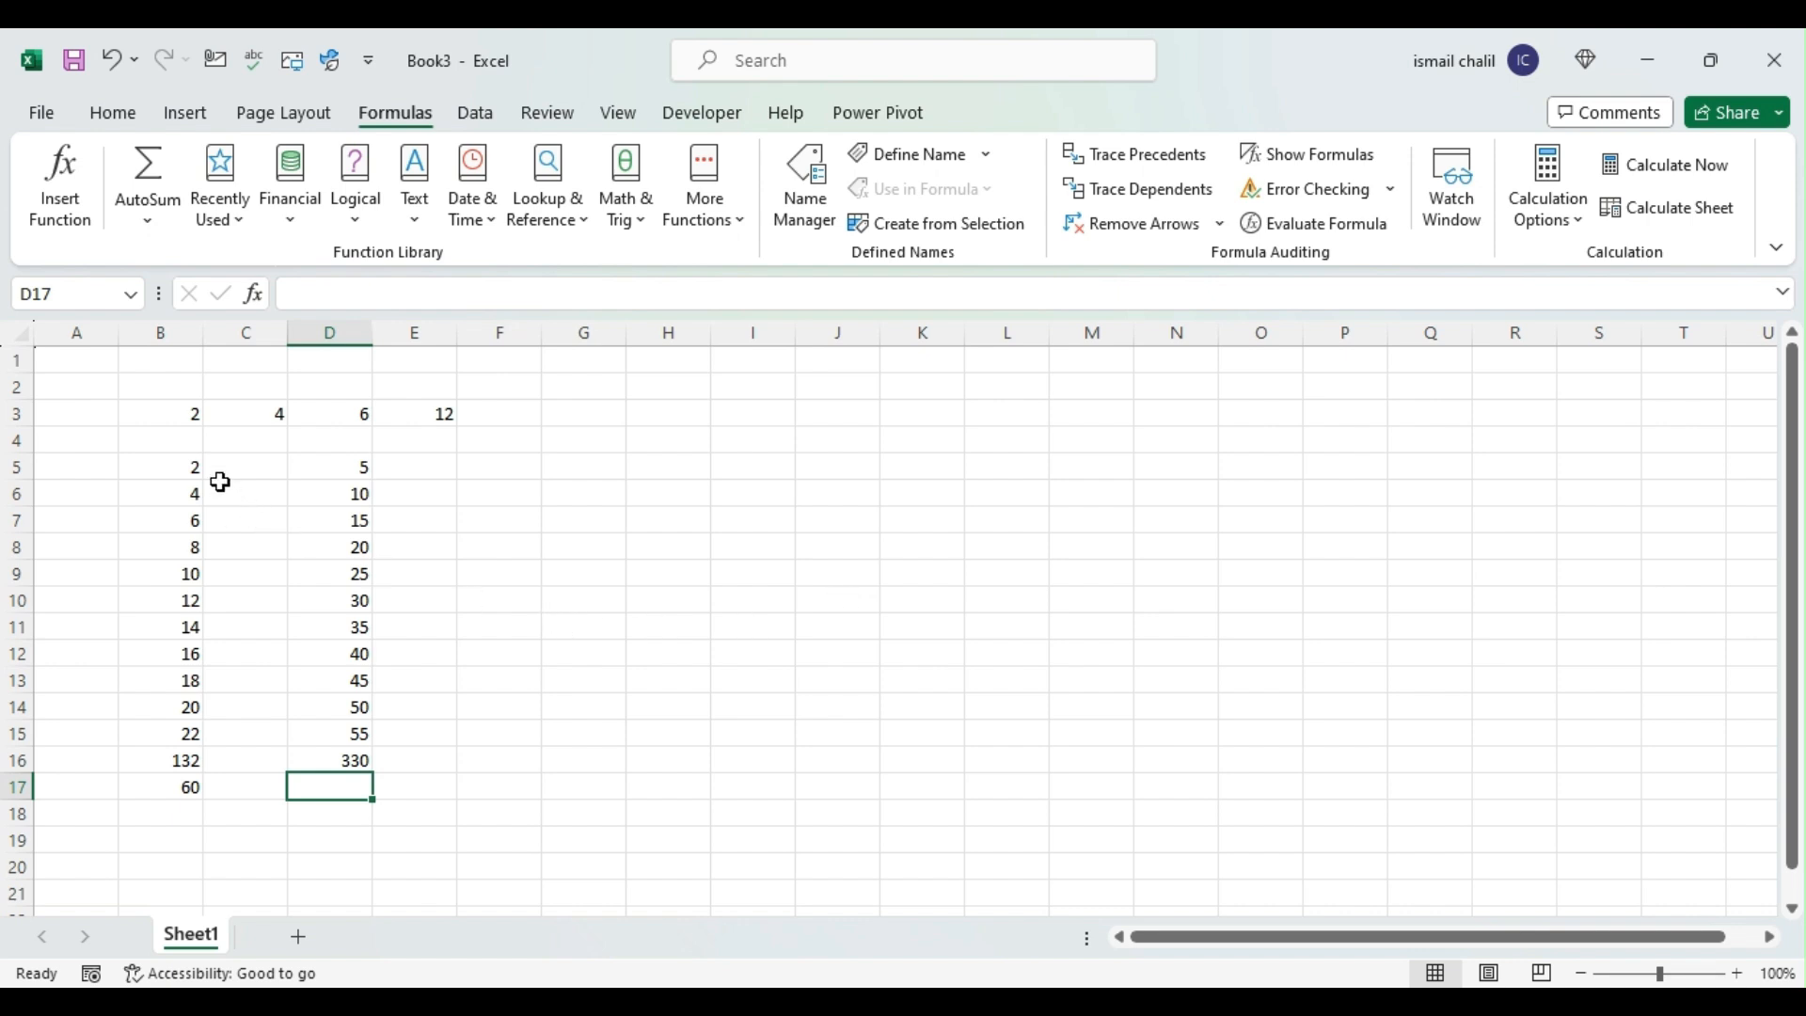
# Step: Enter the text b5 in I3 as the first cell reference of a list
pyautogui.click(746, 417)
pyautogui.write('b5')
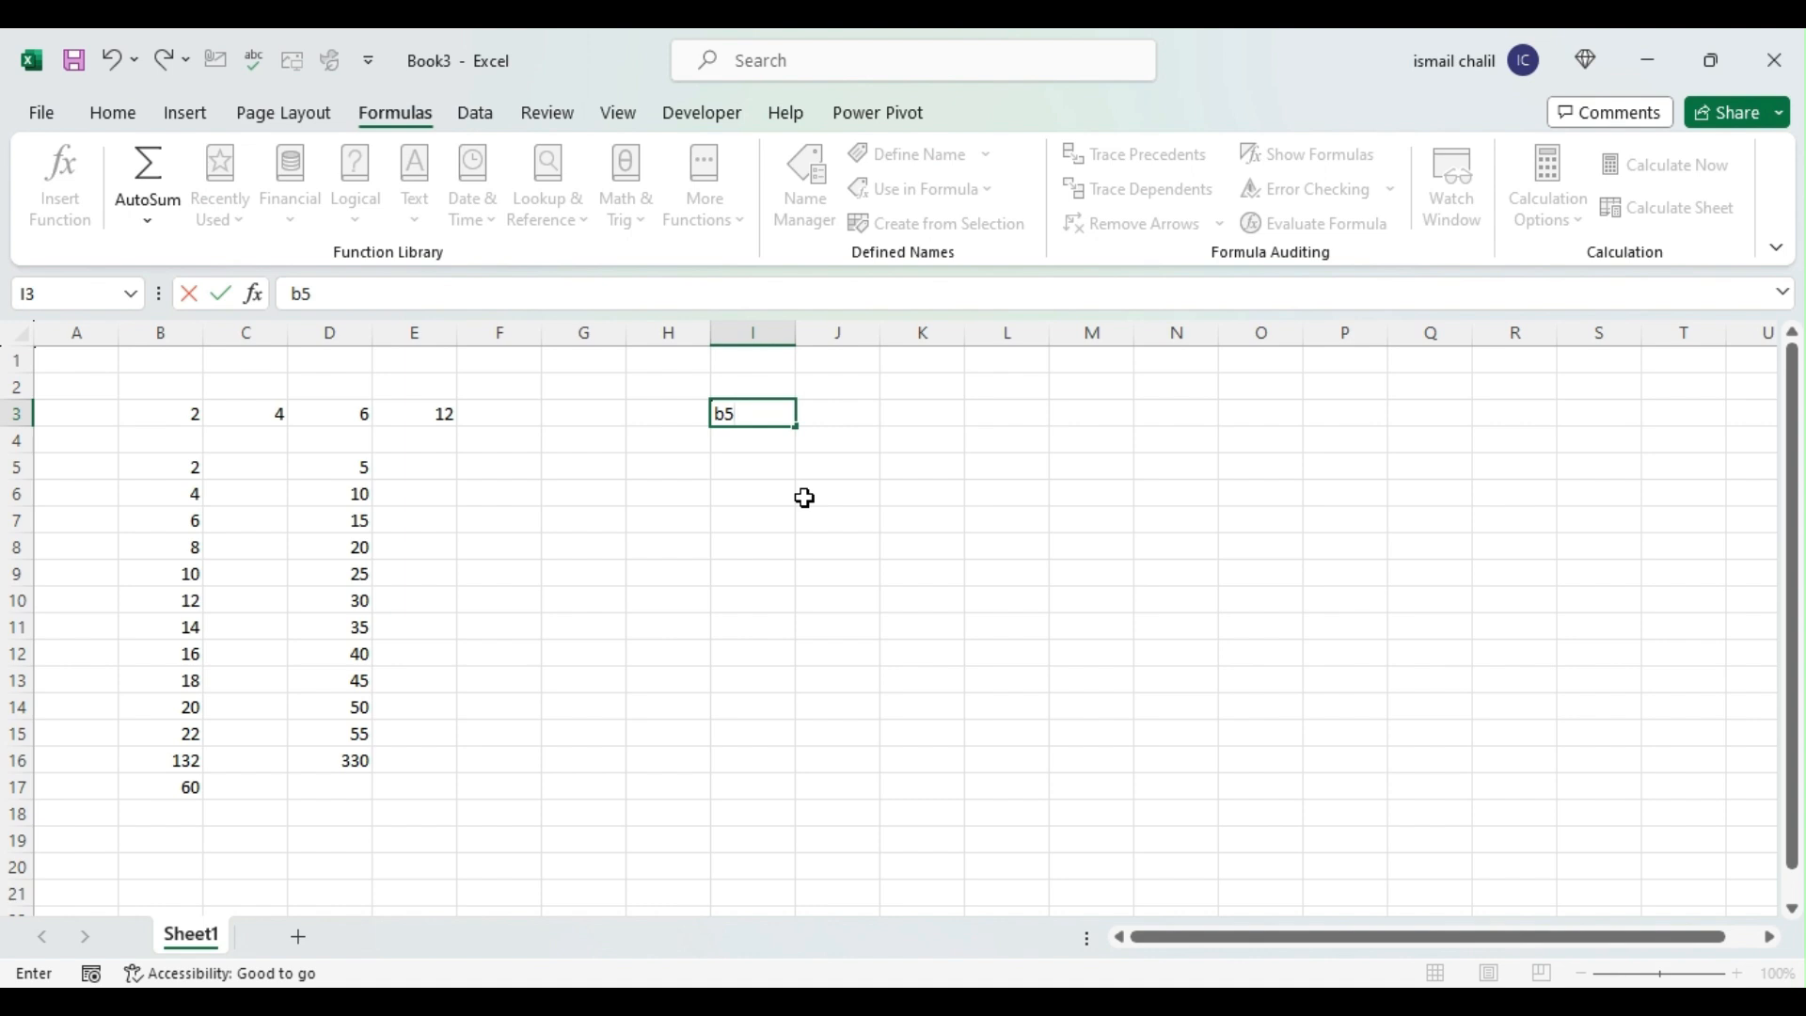
pyautogui.press('Tab')
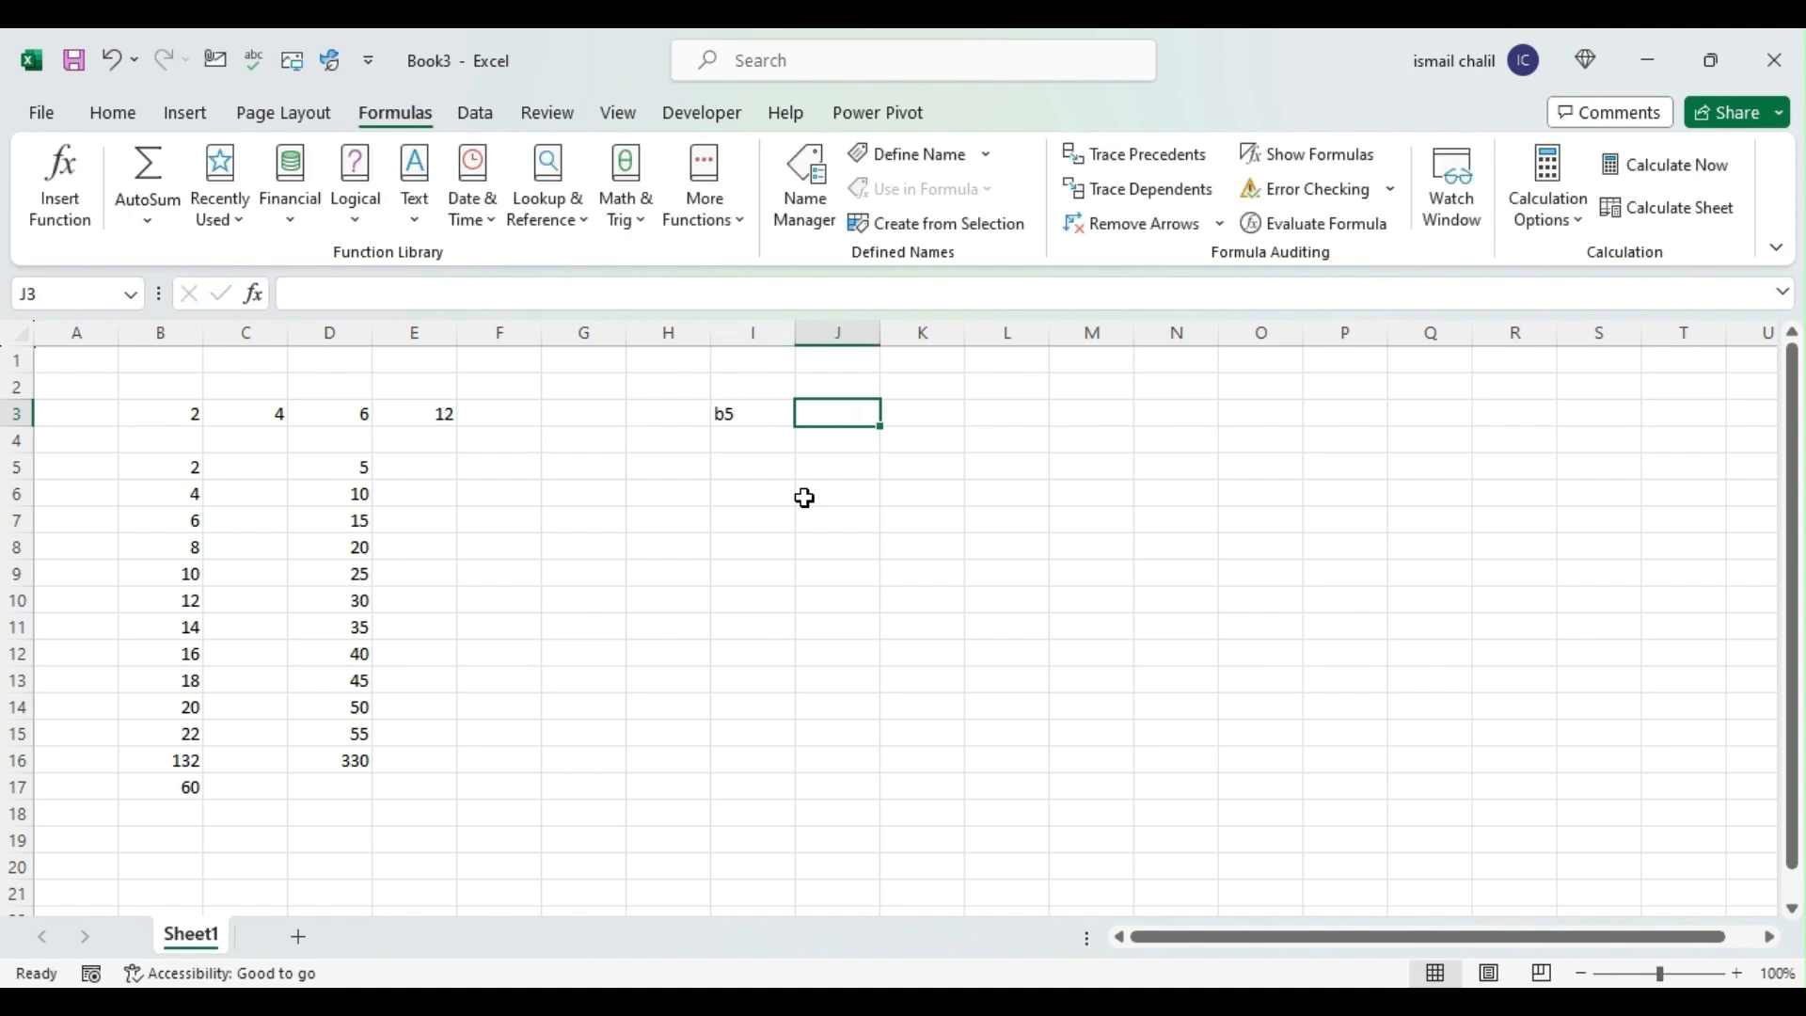
# Step: Highlight cells B5, D6, B7 and D8 with a yellow fill
pyautogui.click(158, 471)
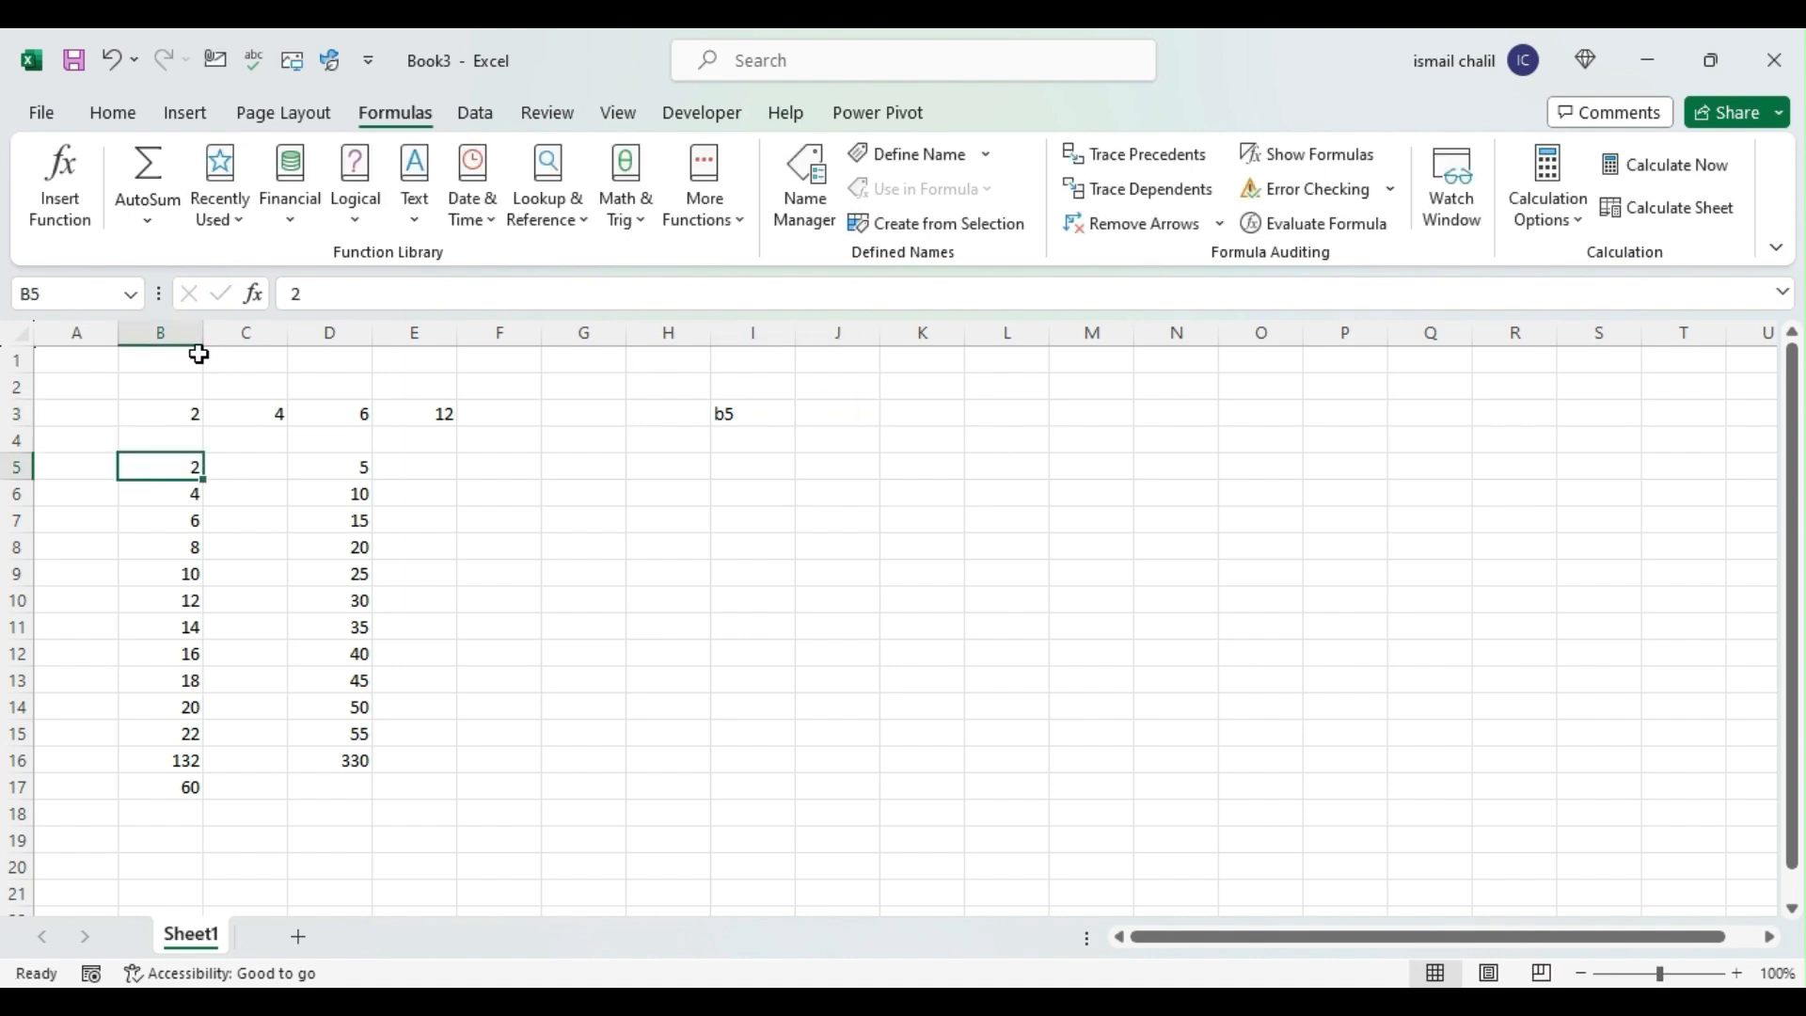
pyautogui.click(113, 113)
pyautogui.click(359, 206)
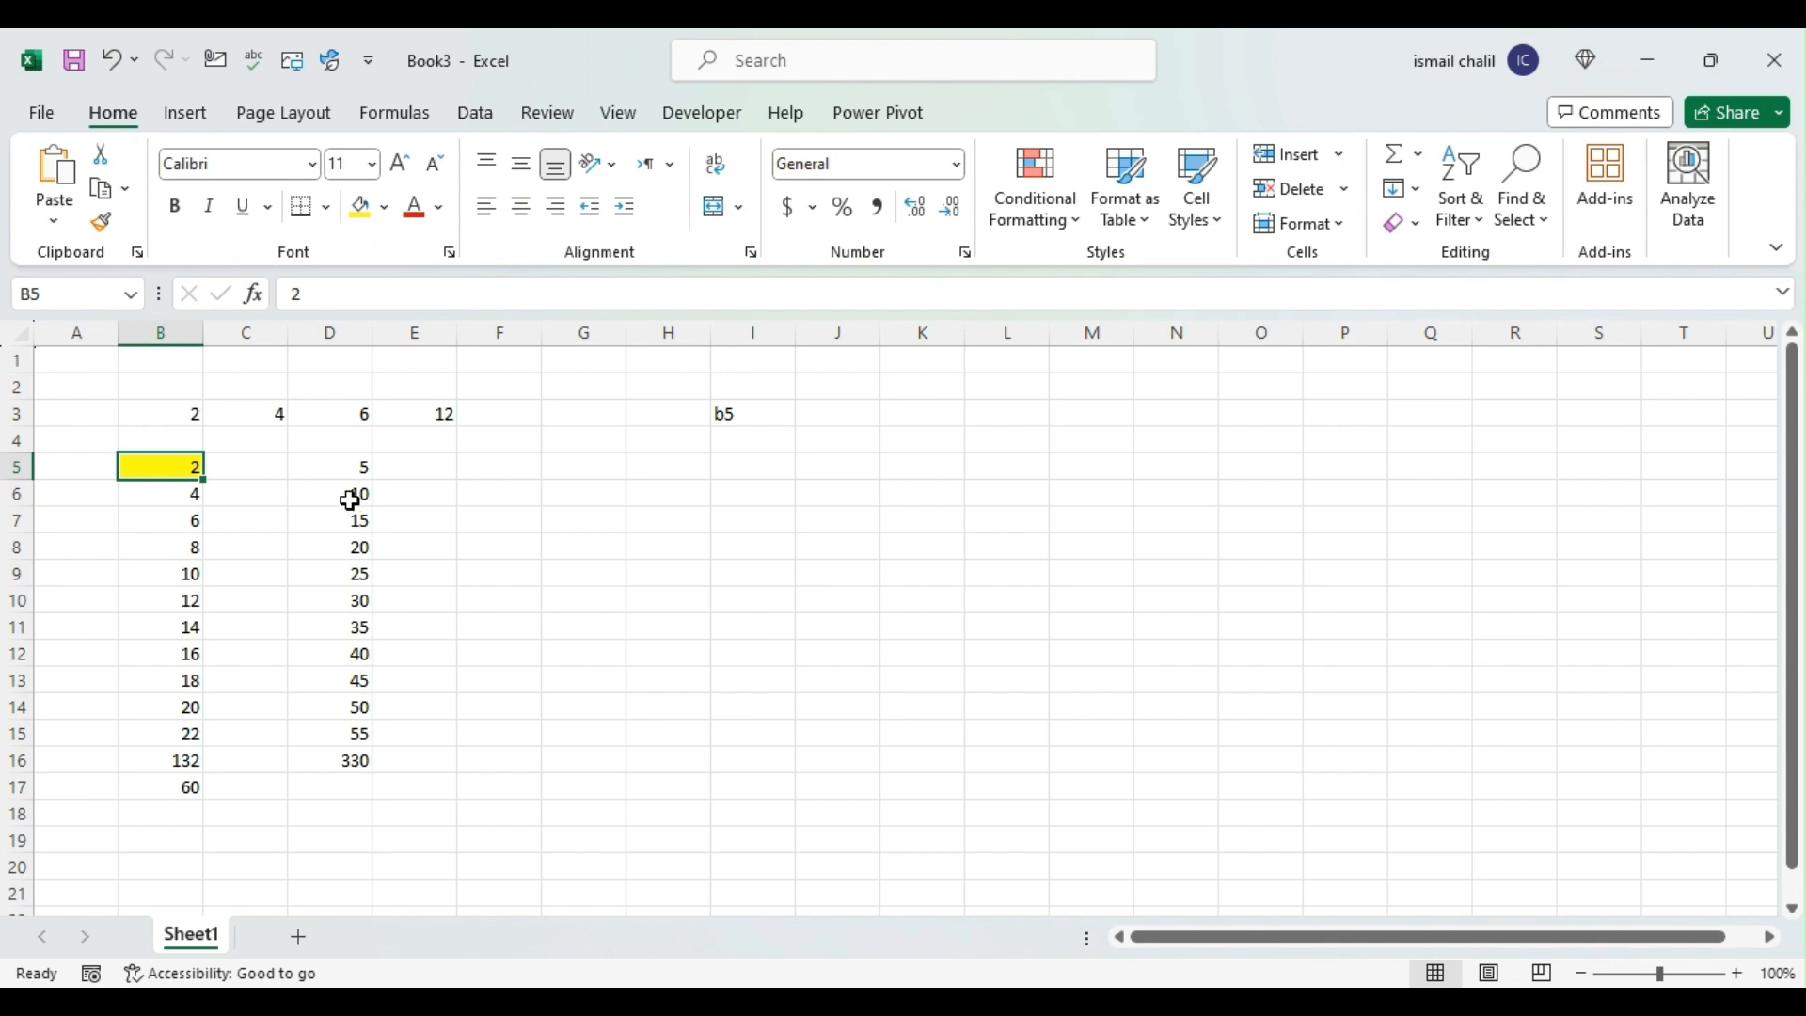
pyautogui.click(350, 500)
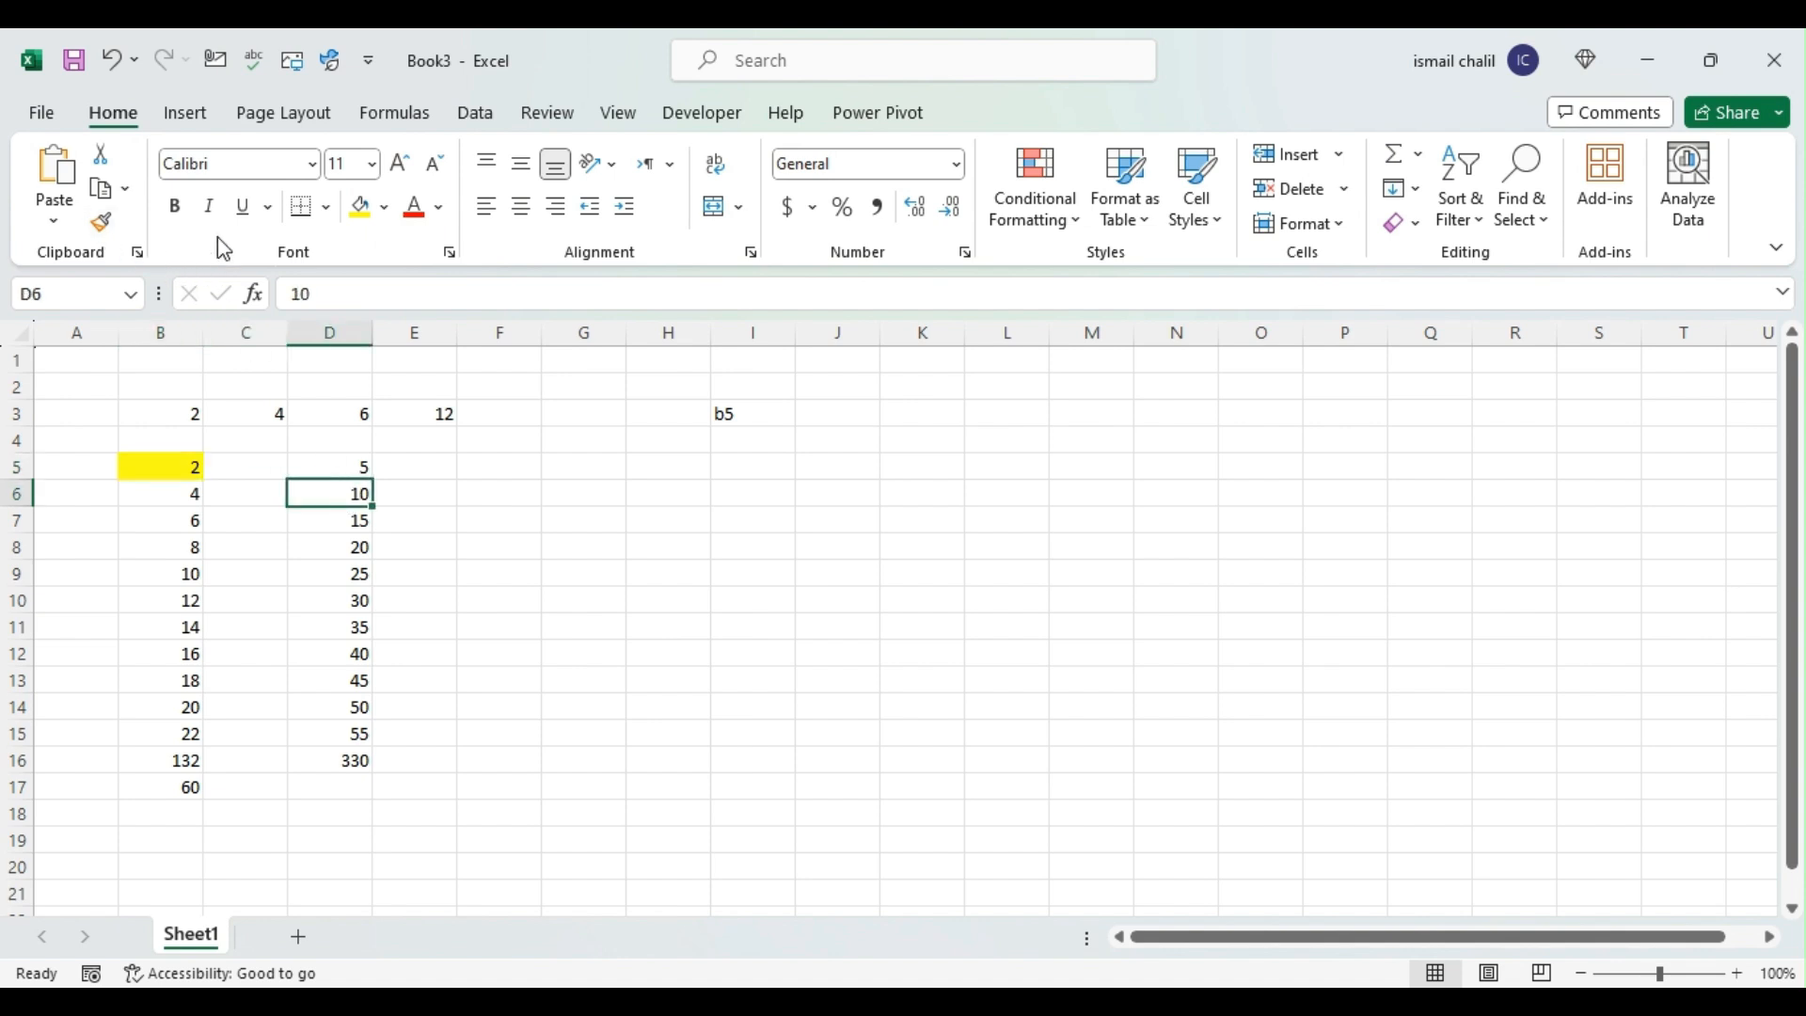
pyautogui.click(360, 206)
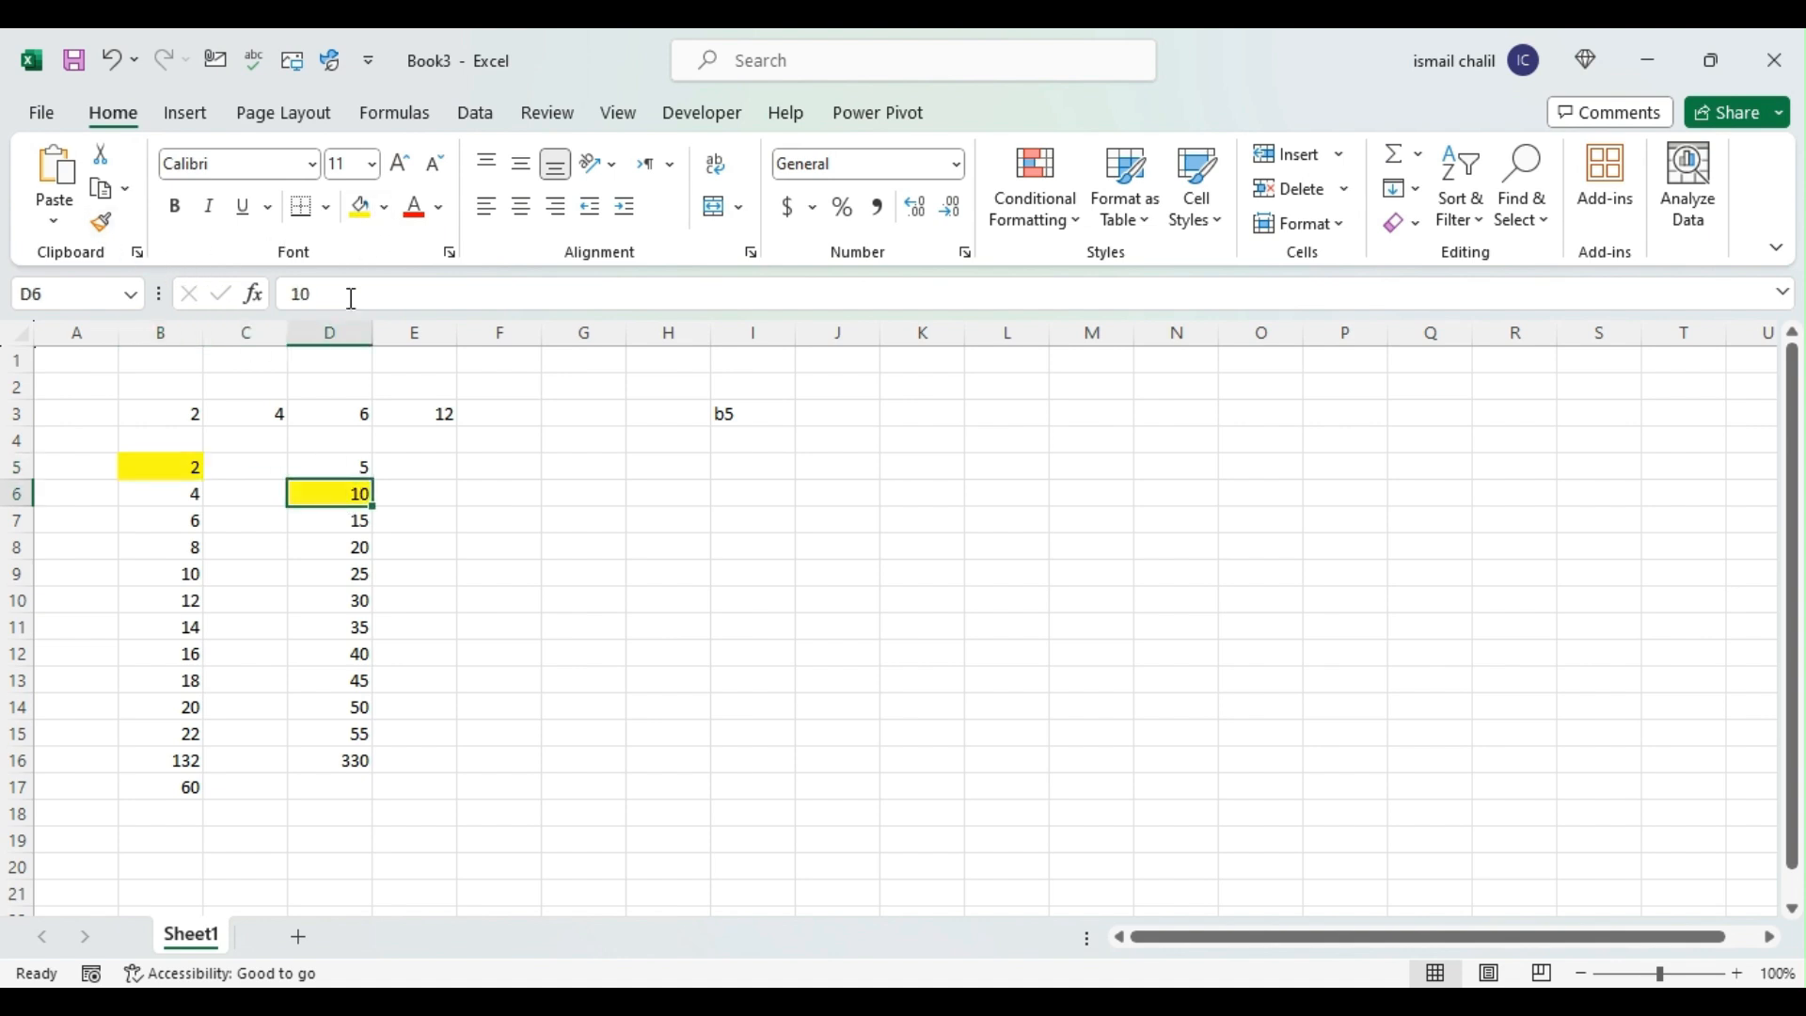
pyautogui.click(177, 523)
pyautogui.click(360, 206)
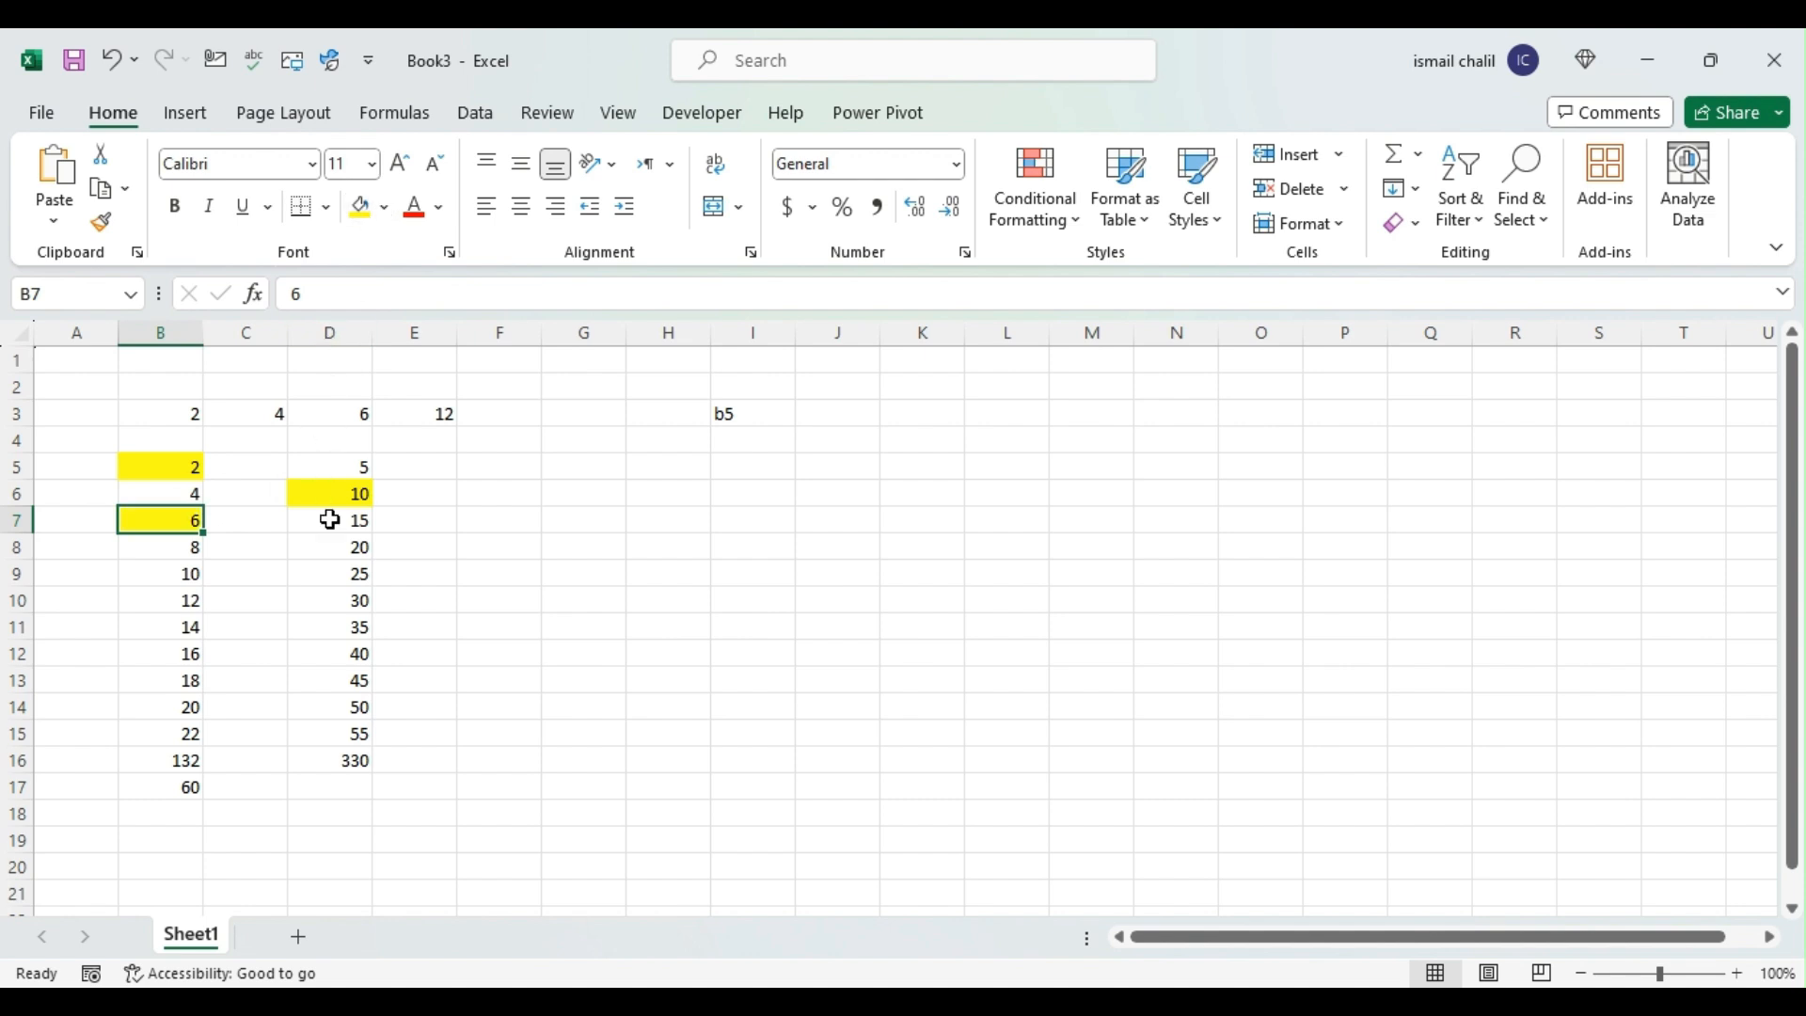
pyautogui.click(344, 548)
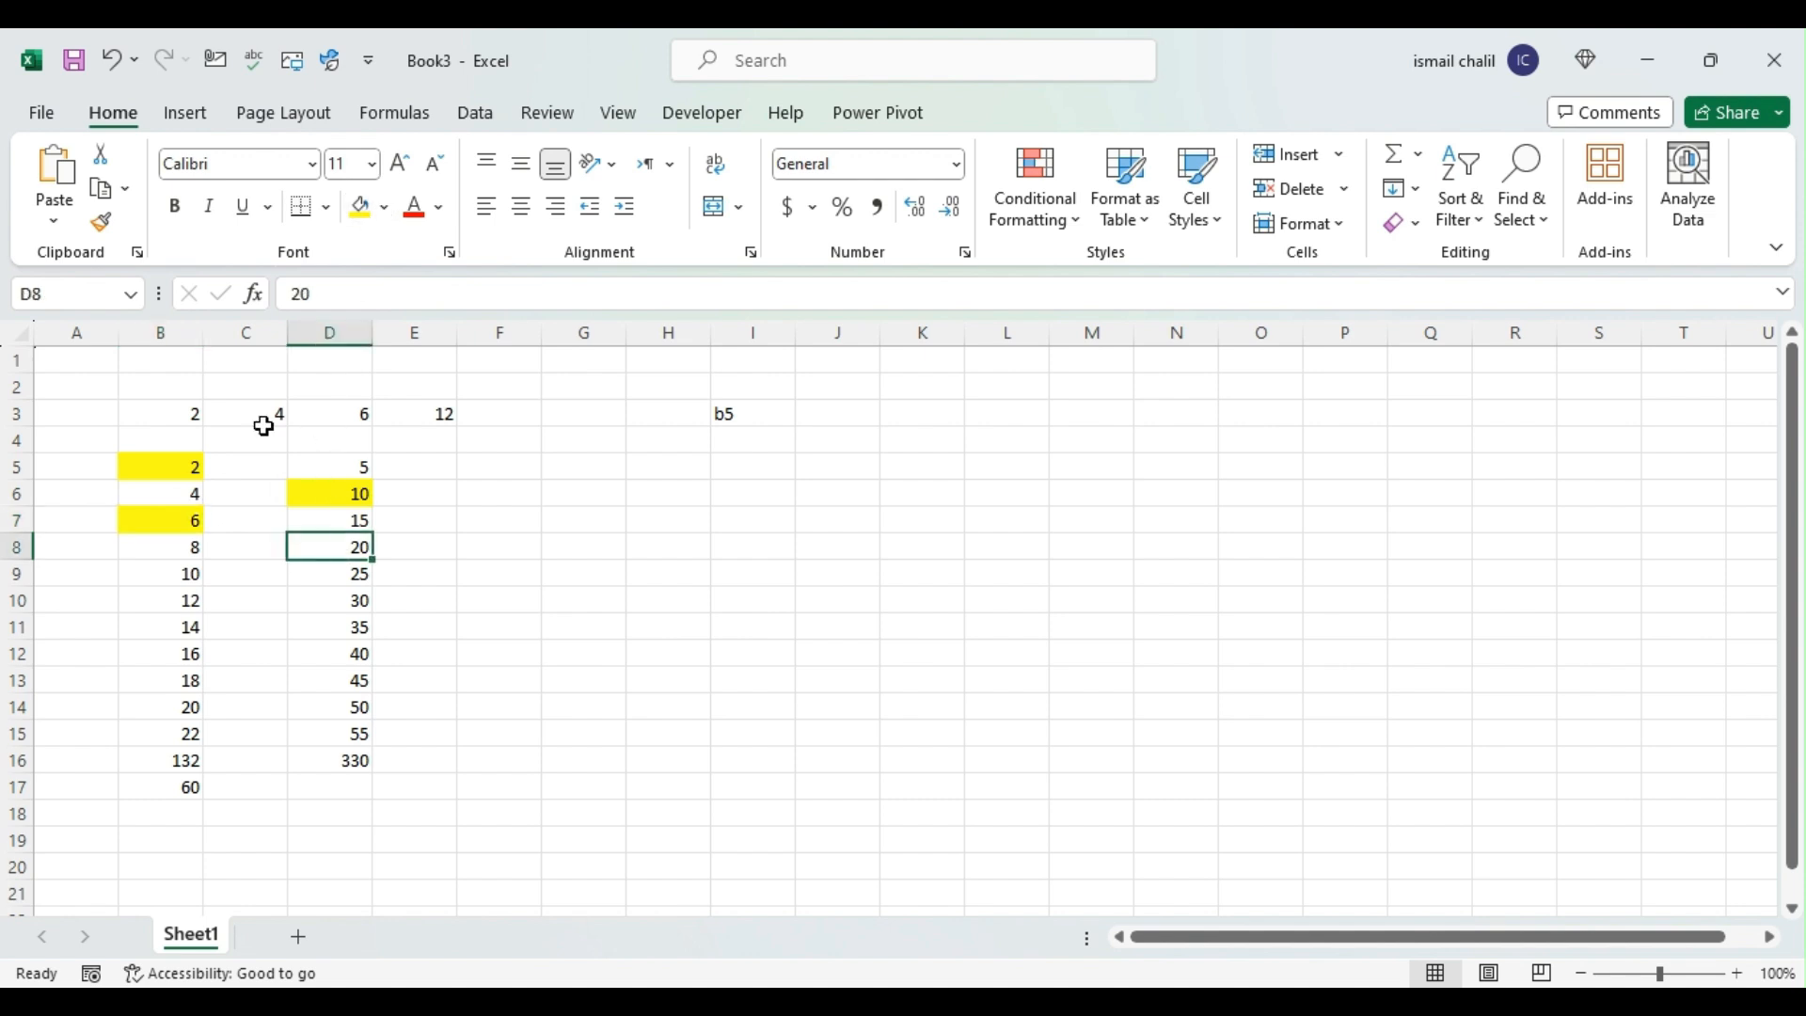
pyautogui.click(358, 214)
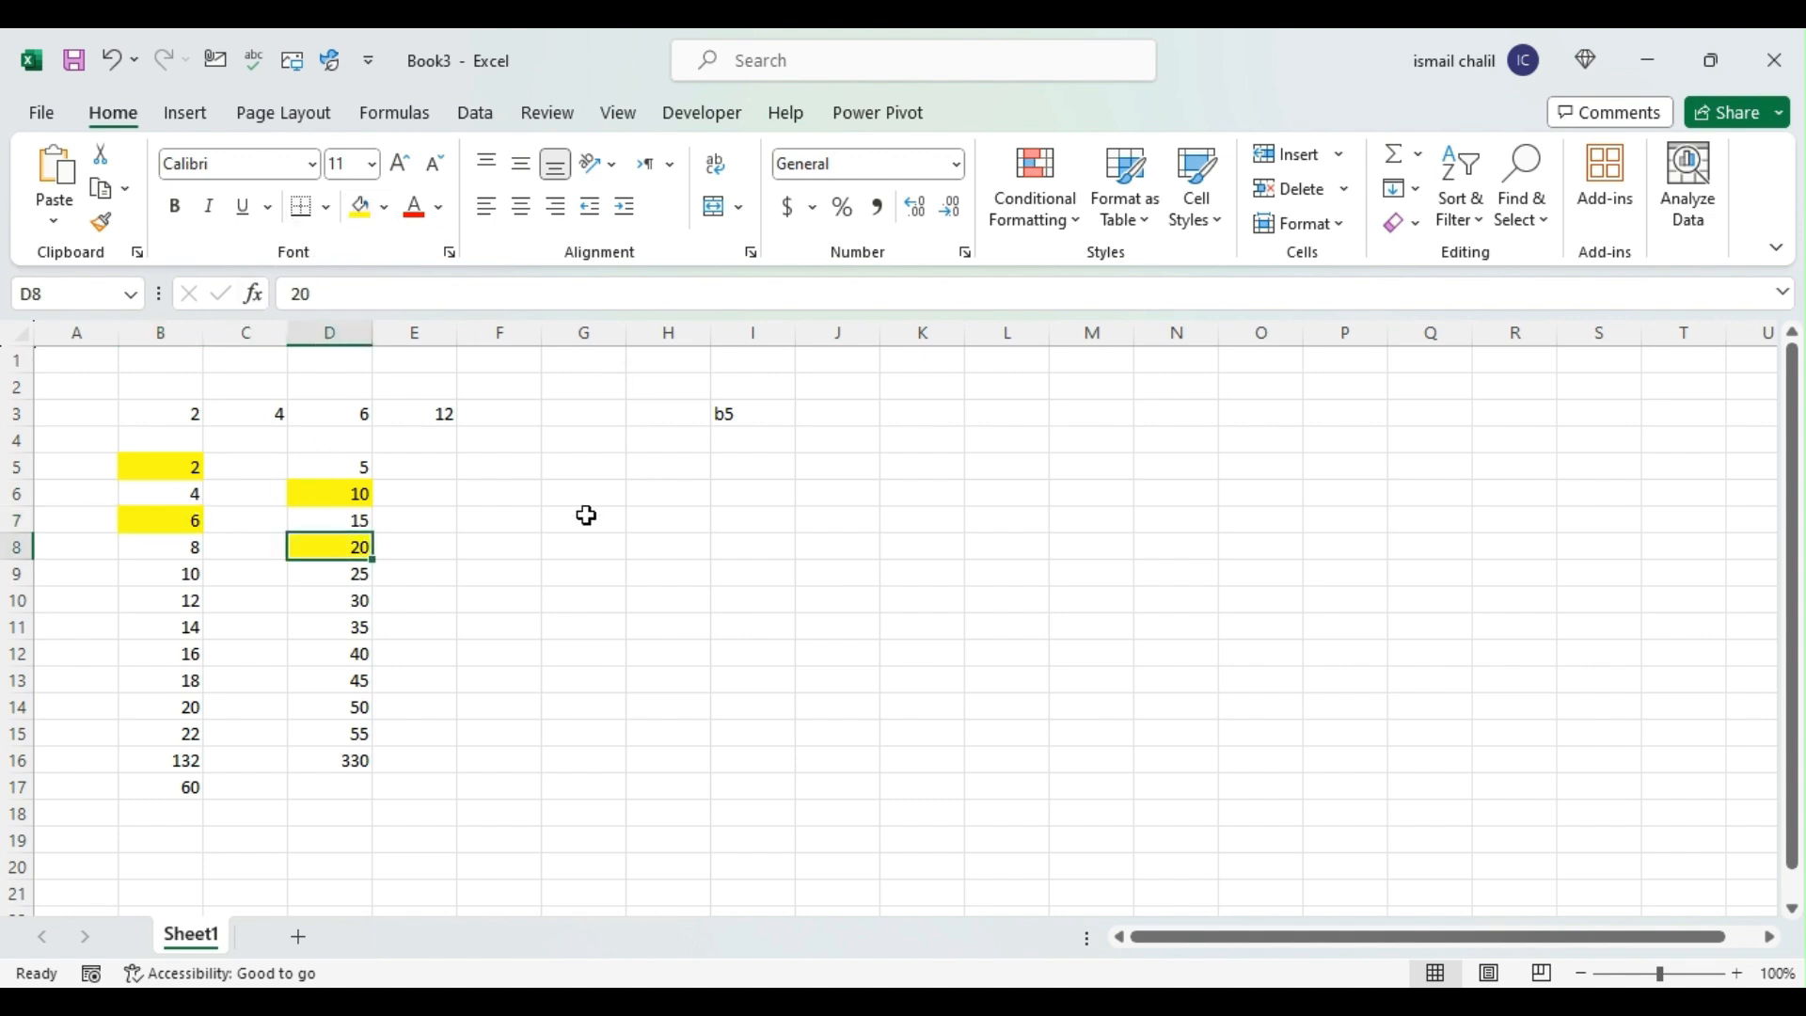
# Step: List the remaining highlighted cell references d6, b7 and d8 in I4:I6, and select the complete list I3:I6
pyautogui.click(749, 414)
pyautogui.click(734, 443)
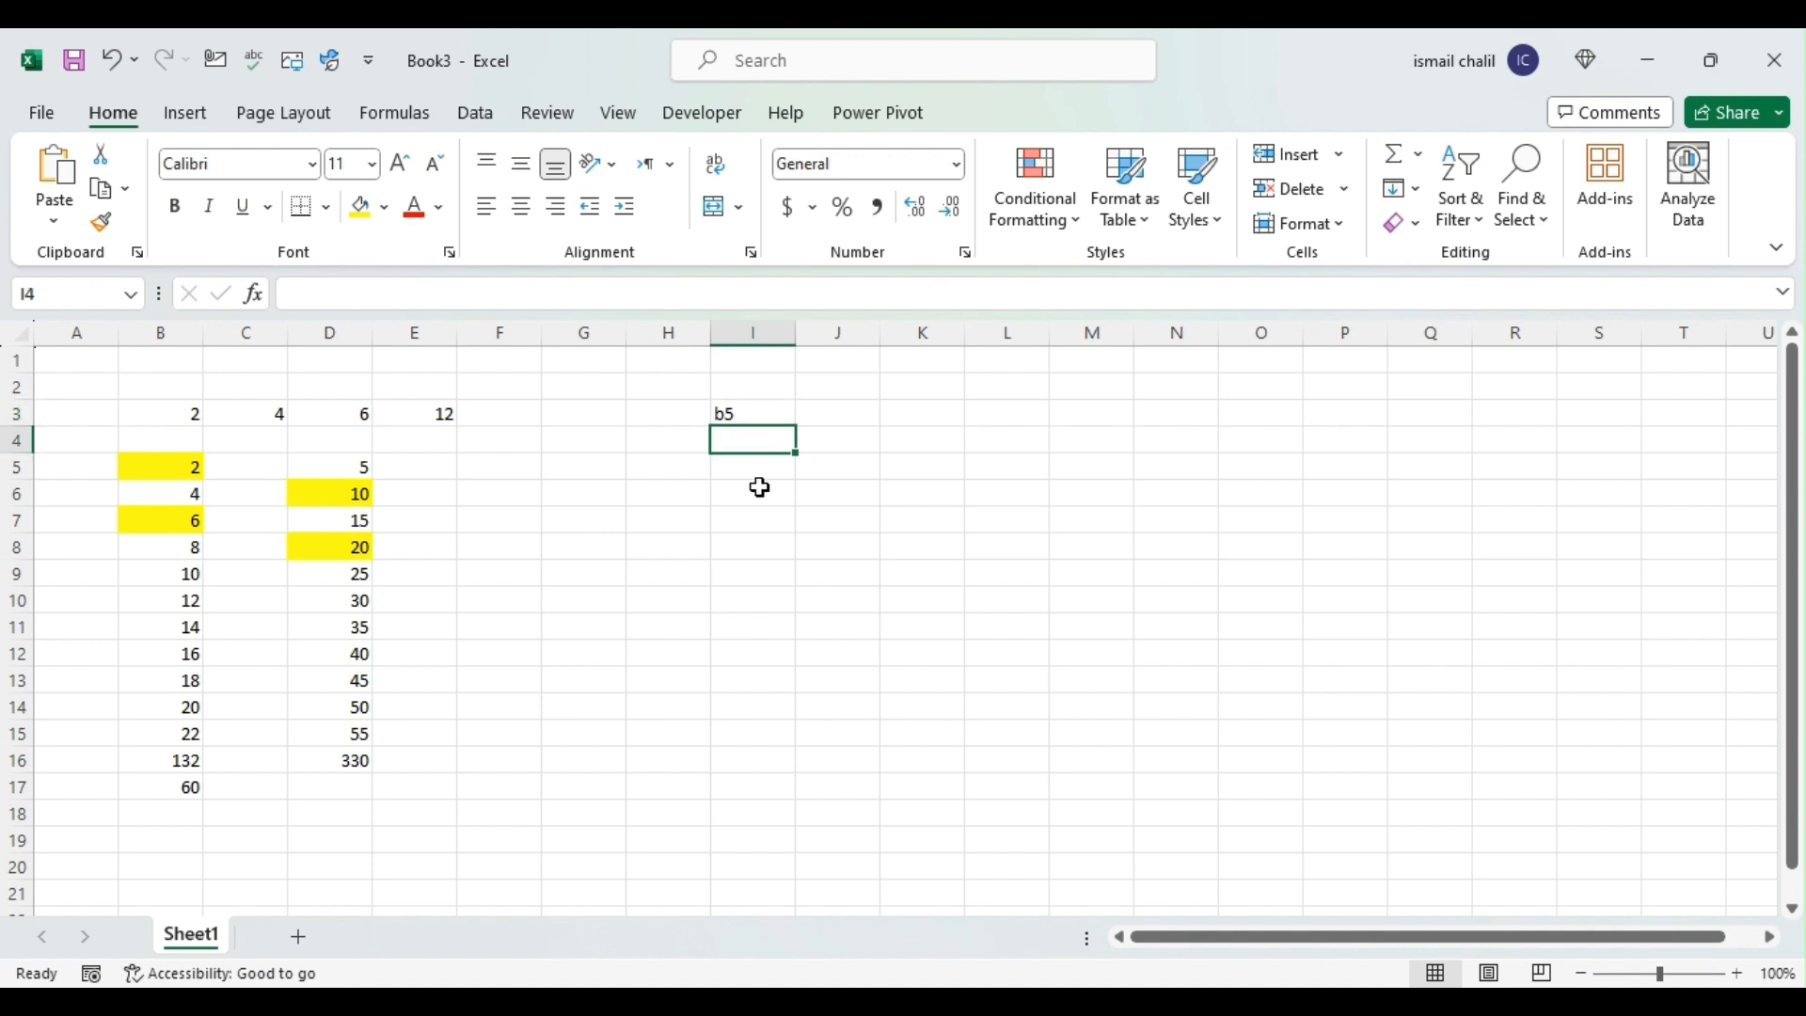
pyautogui.write('d6')
pyautogui.press('Return')
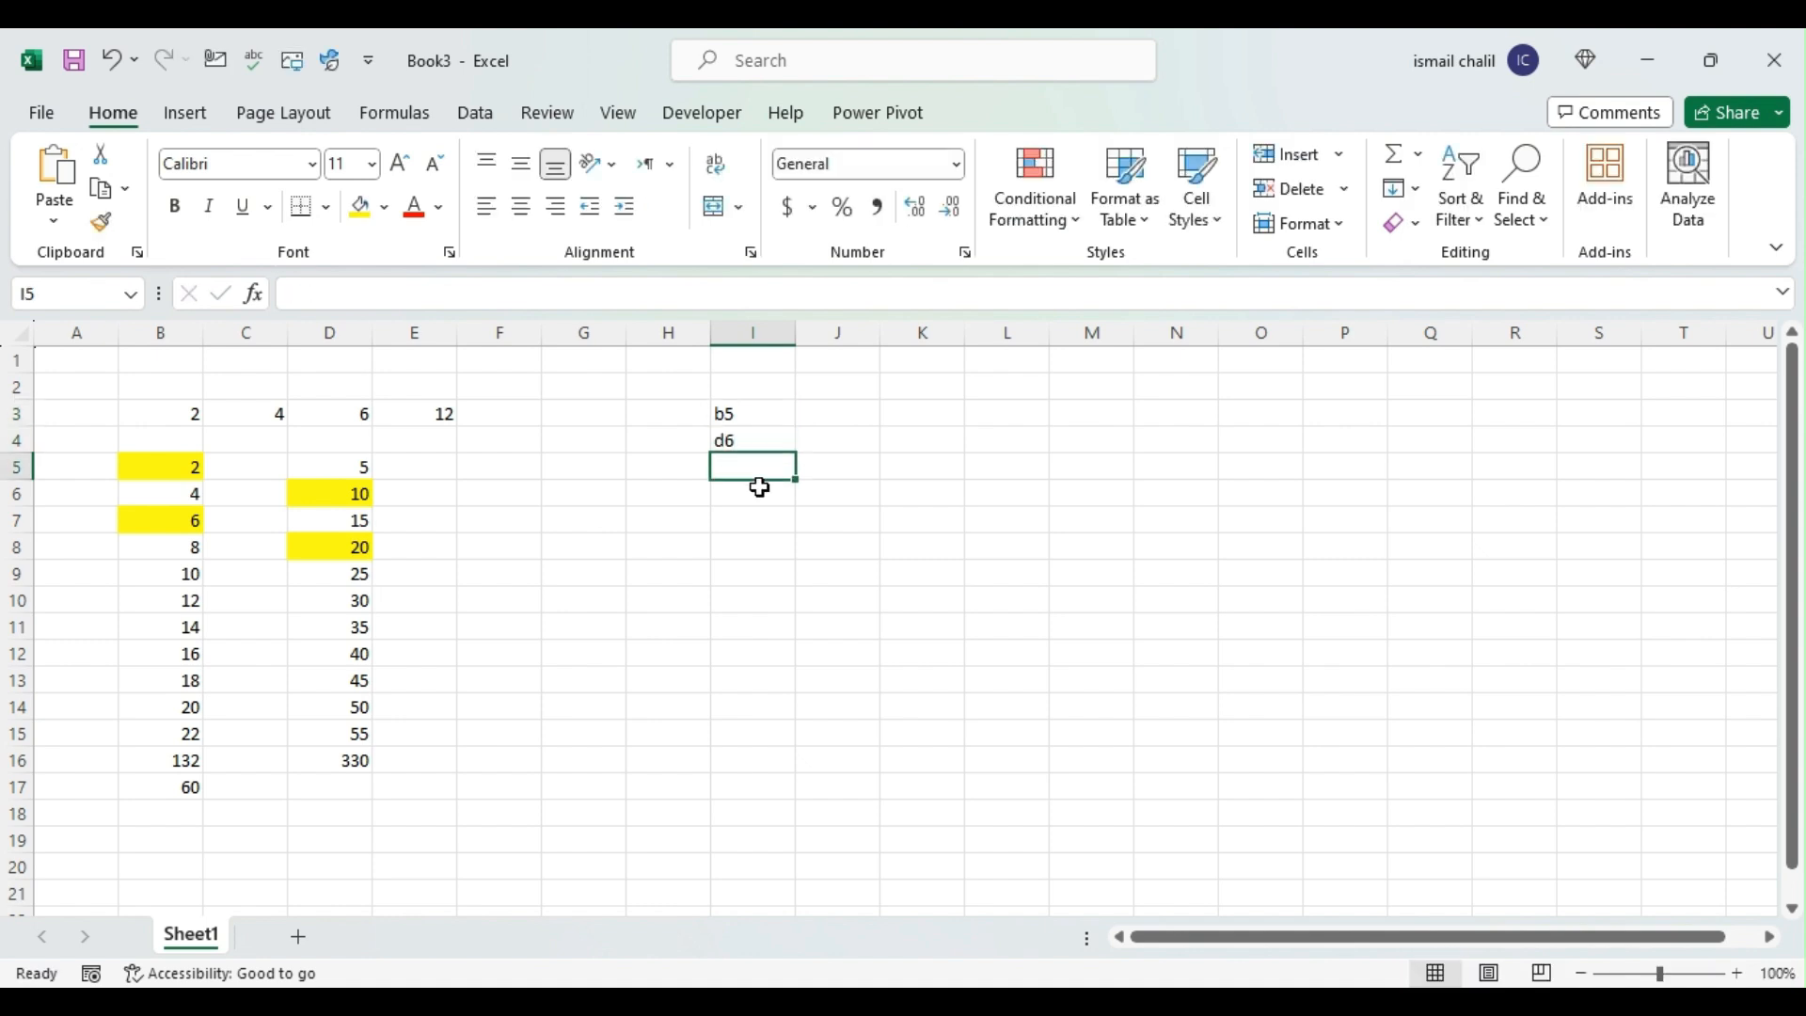
pyautogui.write('b7')
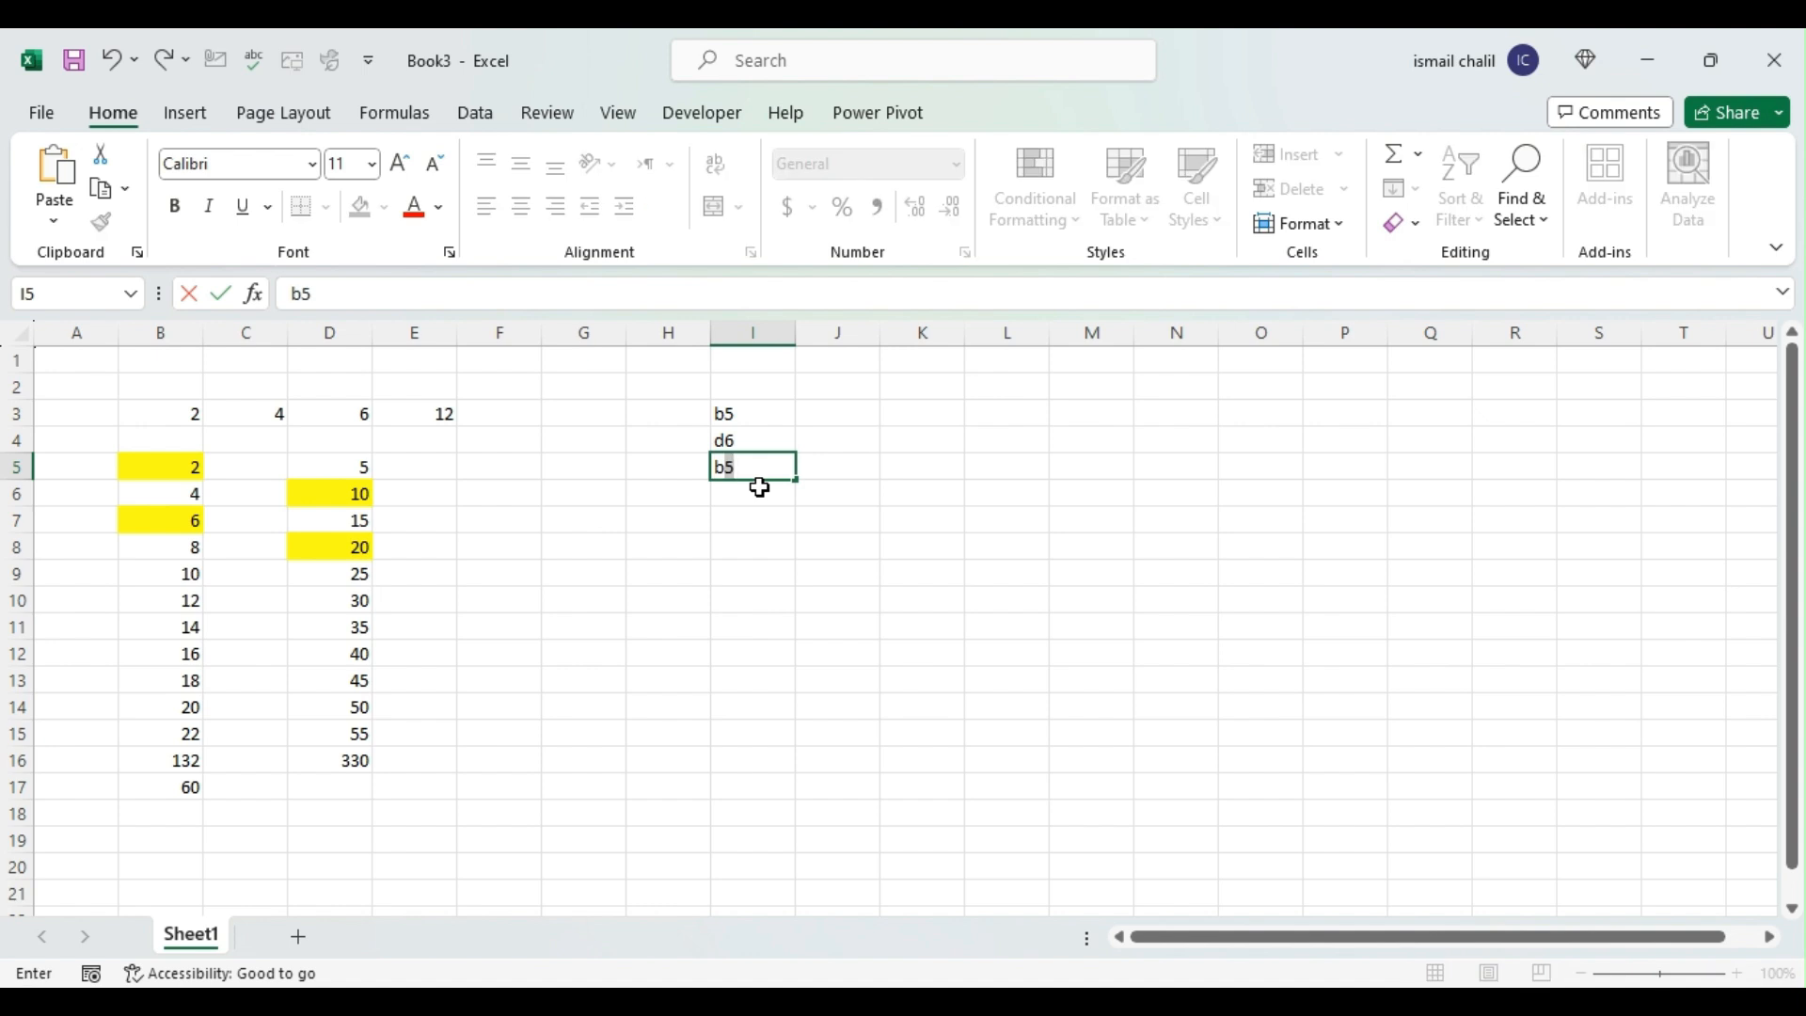
pyautogui.press('Return')
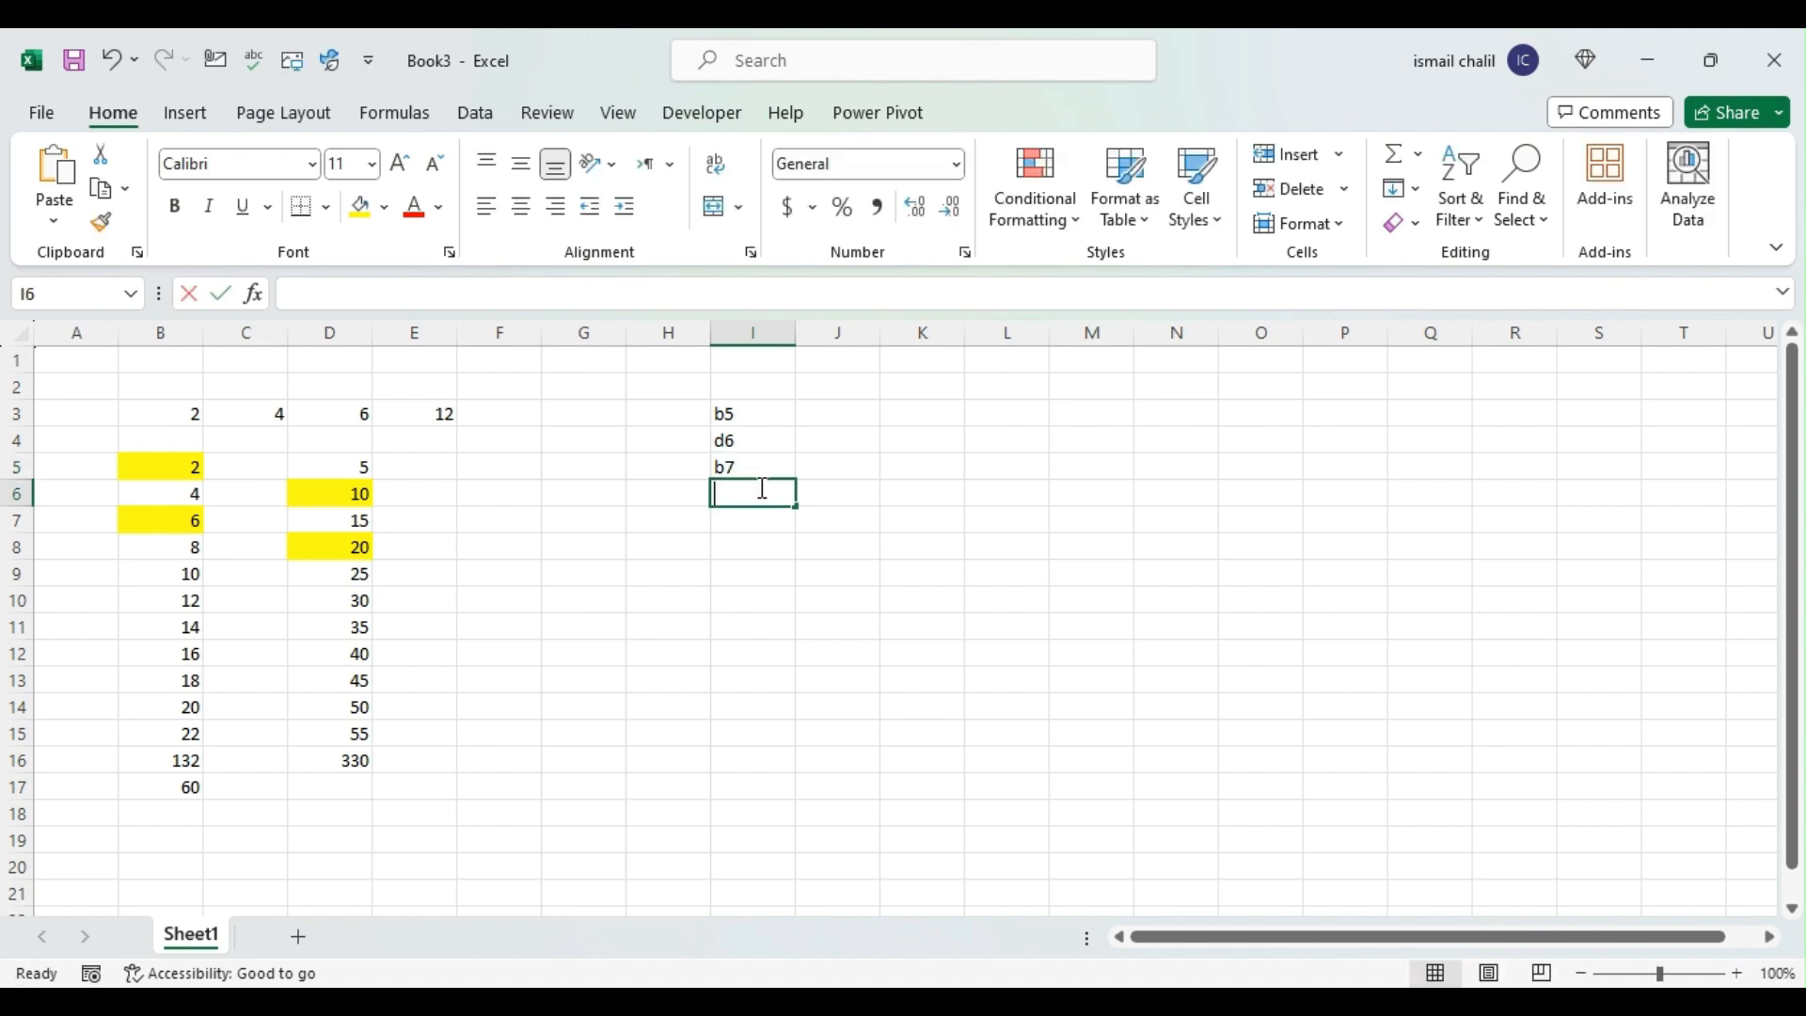
pyautogui.write('d8')
pyautogui.press('Return')
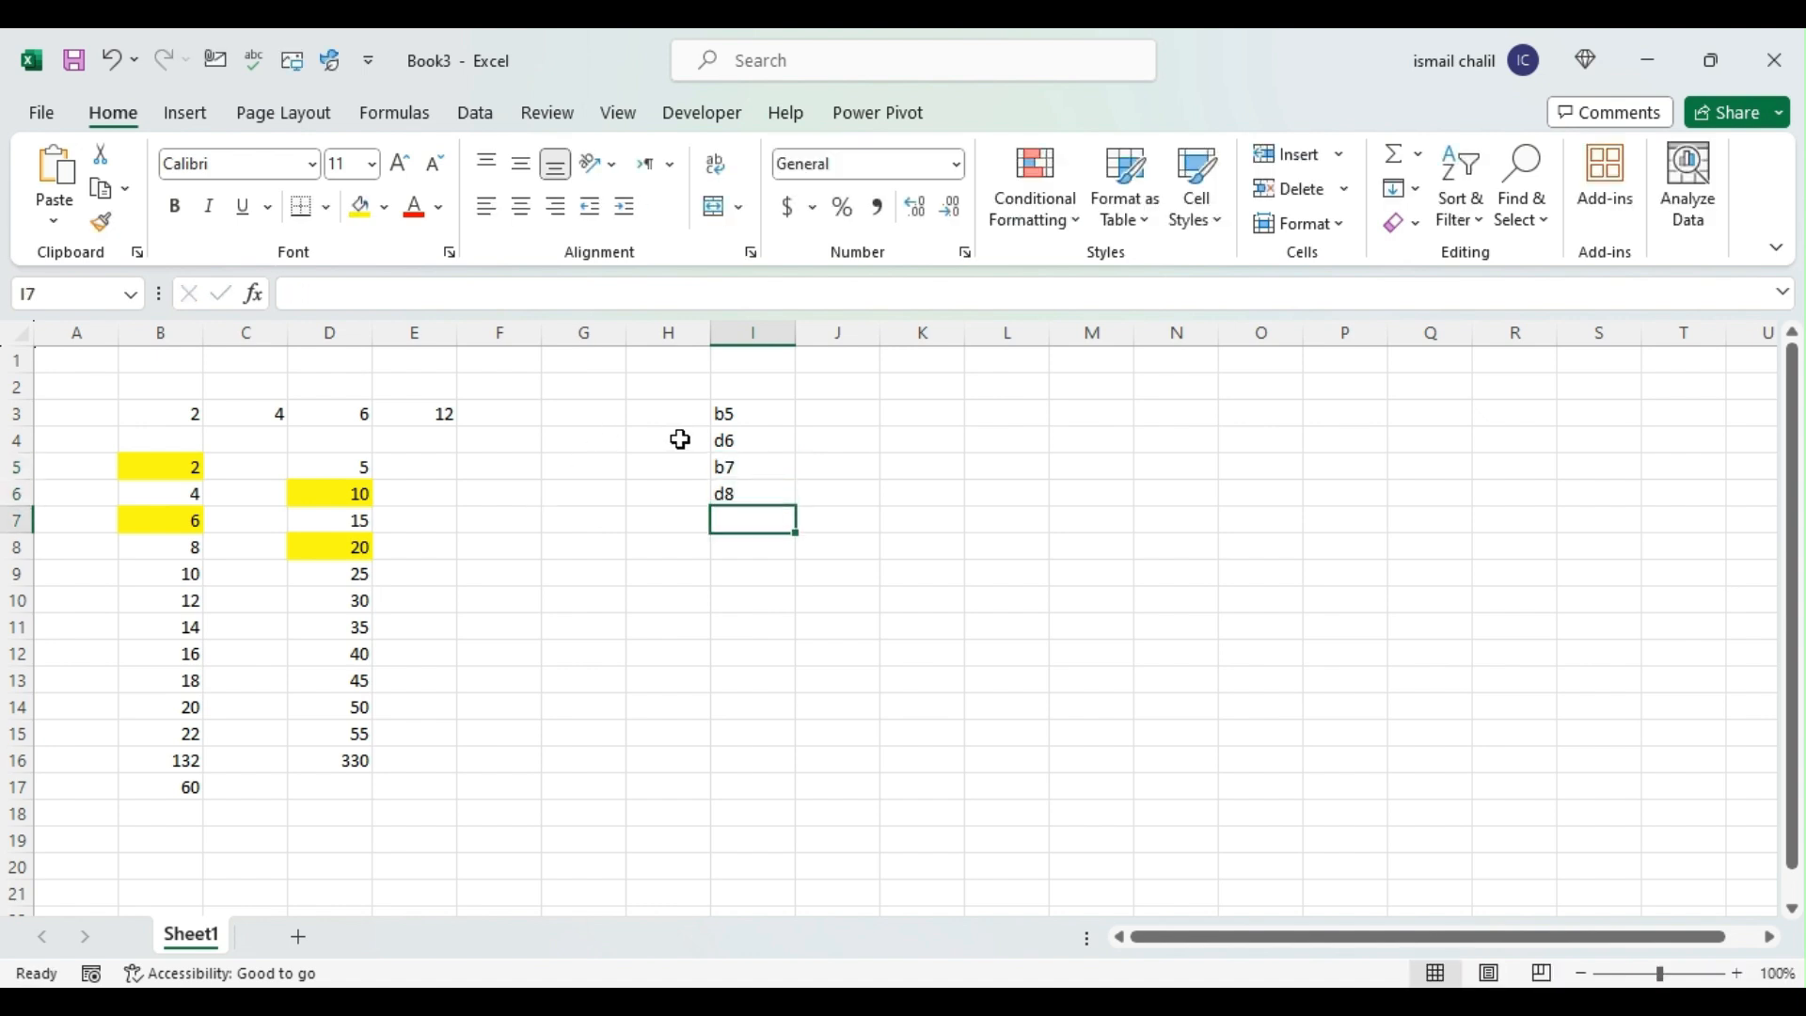
pyautogui.moveTo(758, 409); pyautogui.dragTo(765, 488)
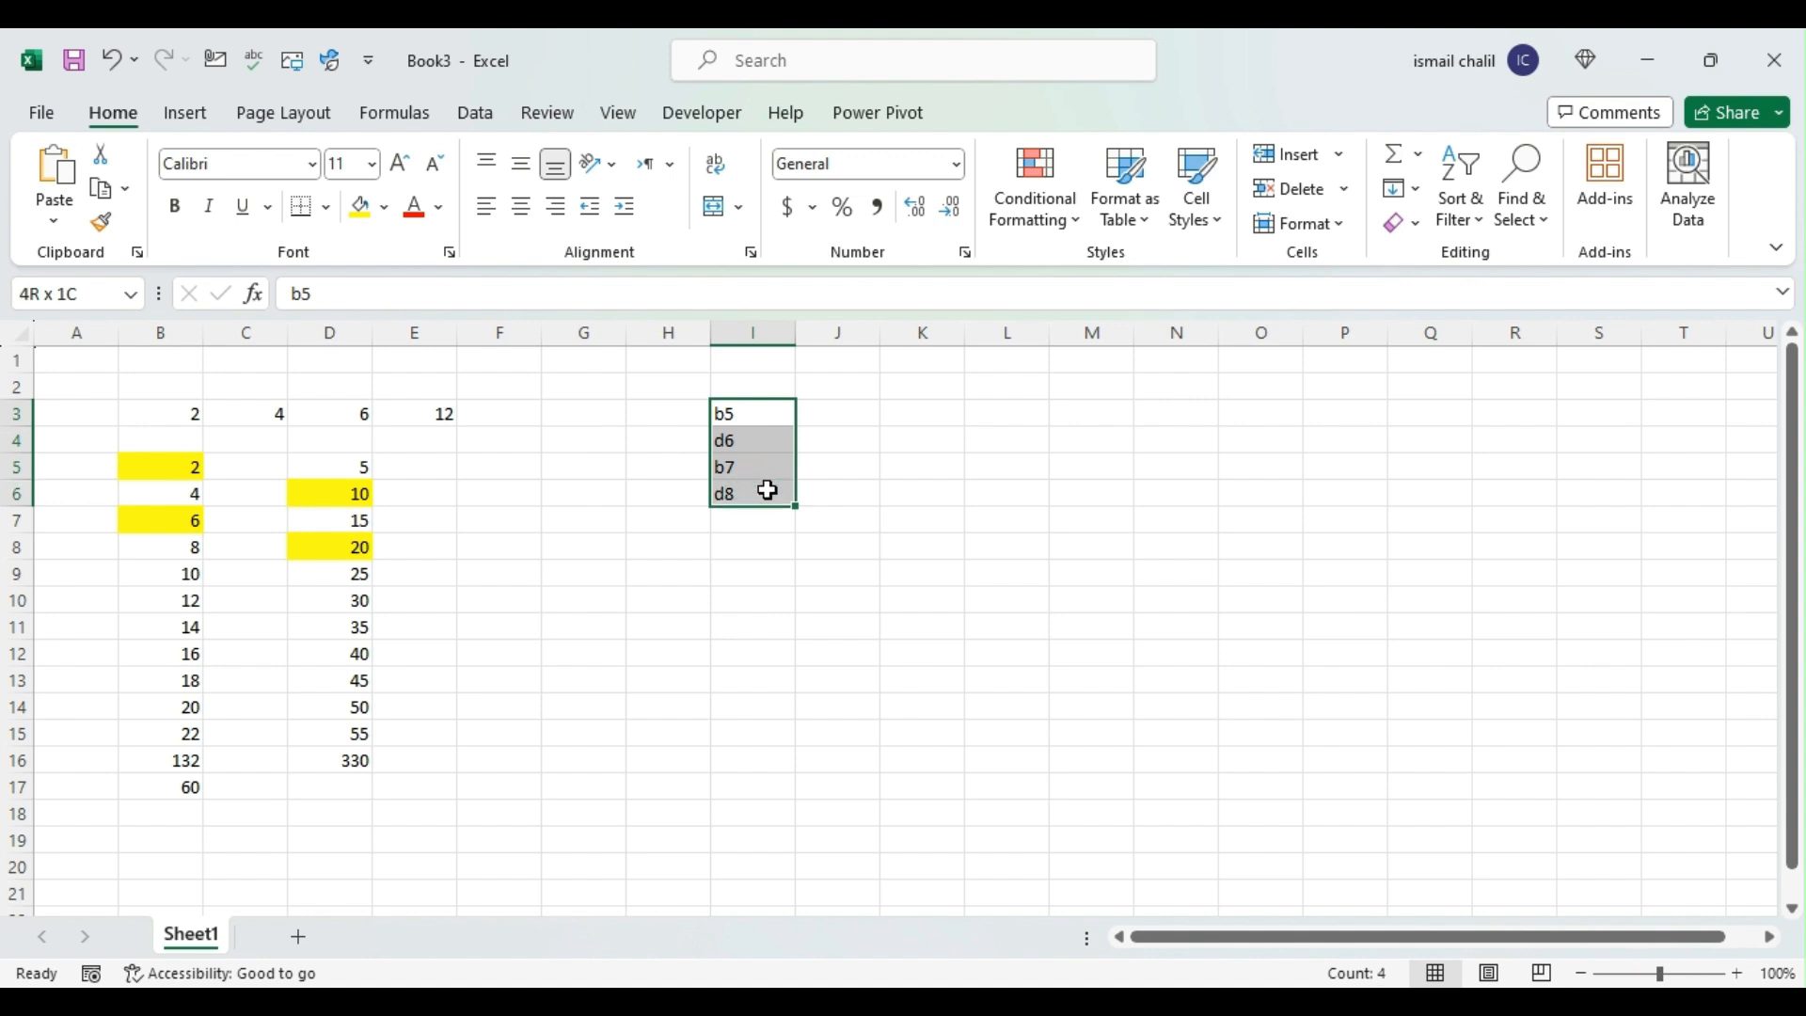
# Step: Enter =SUM(b5,d6,b7,d8) in F10 to add the four highlighted cells
pyautogui.click(504, 597)
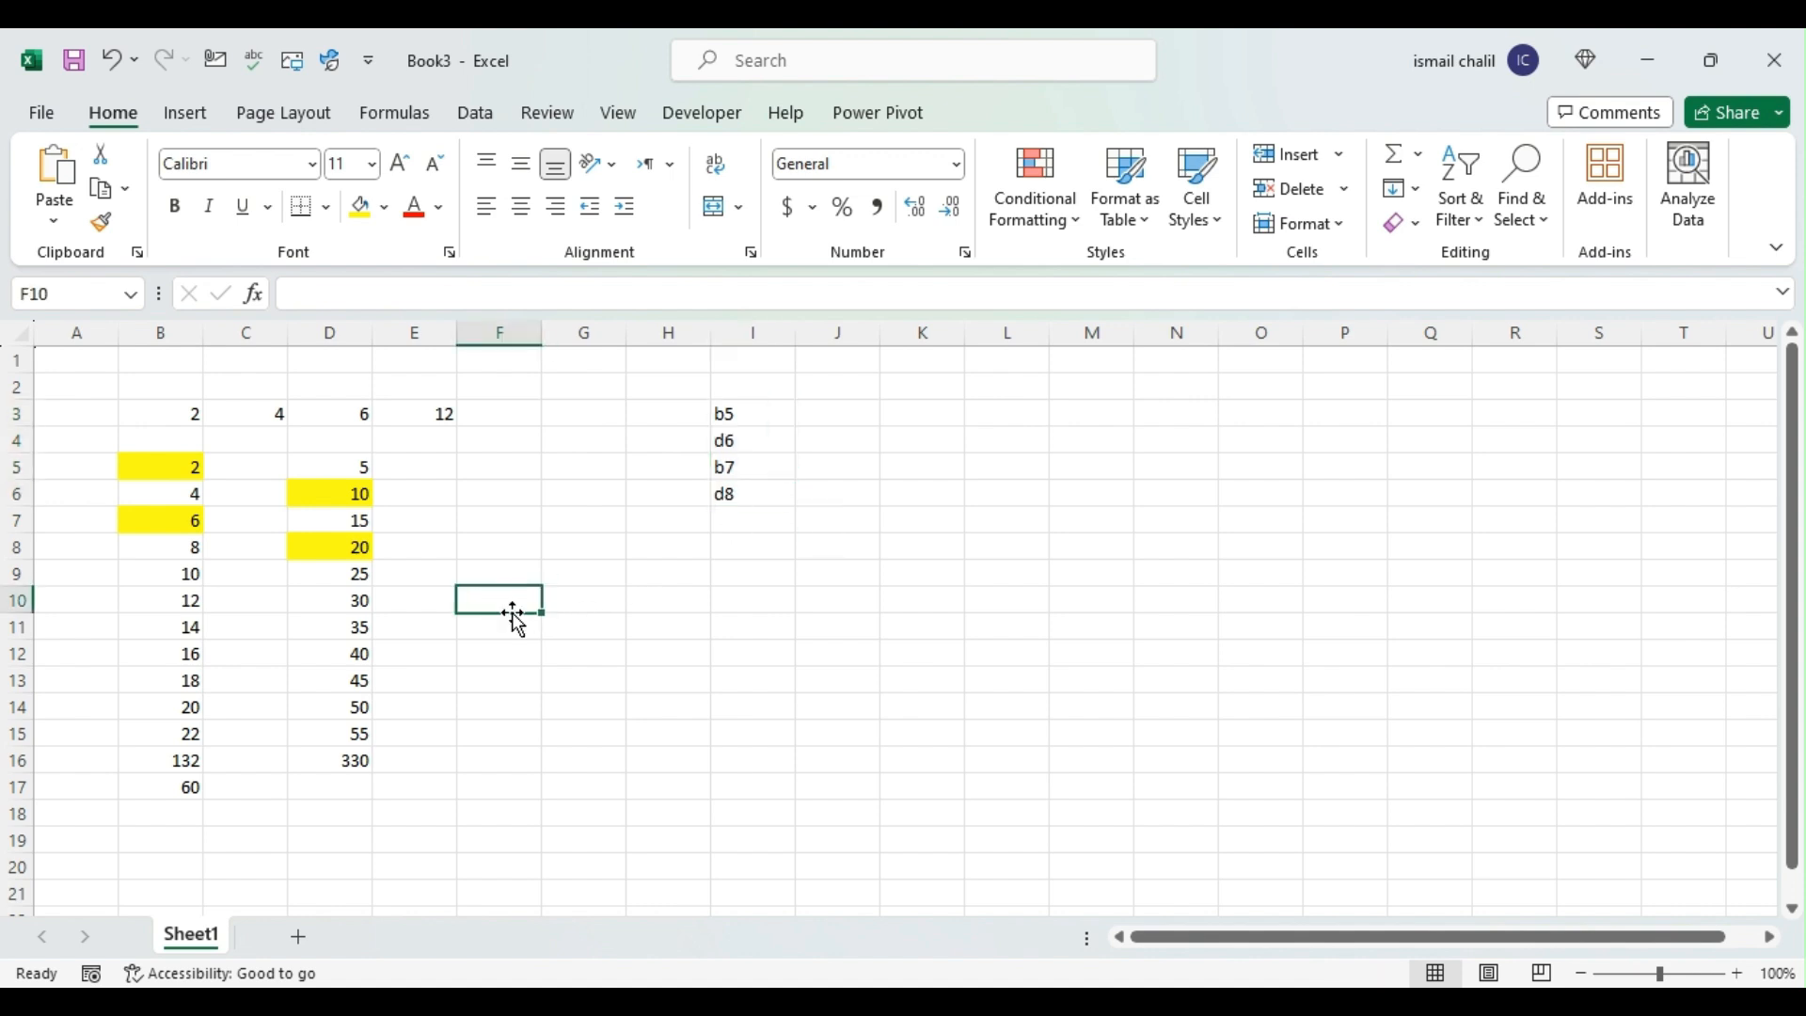
pyautogui.write('=')
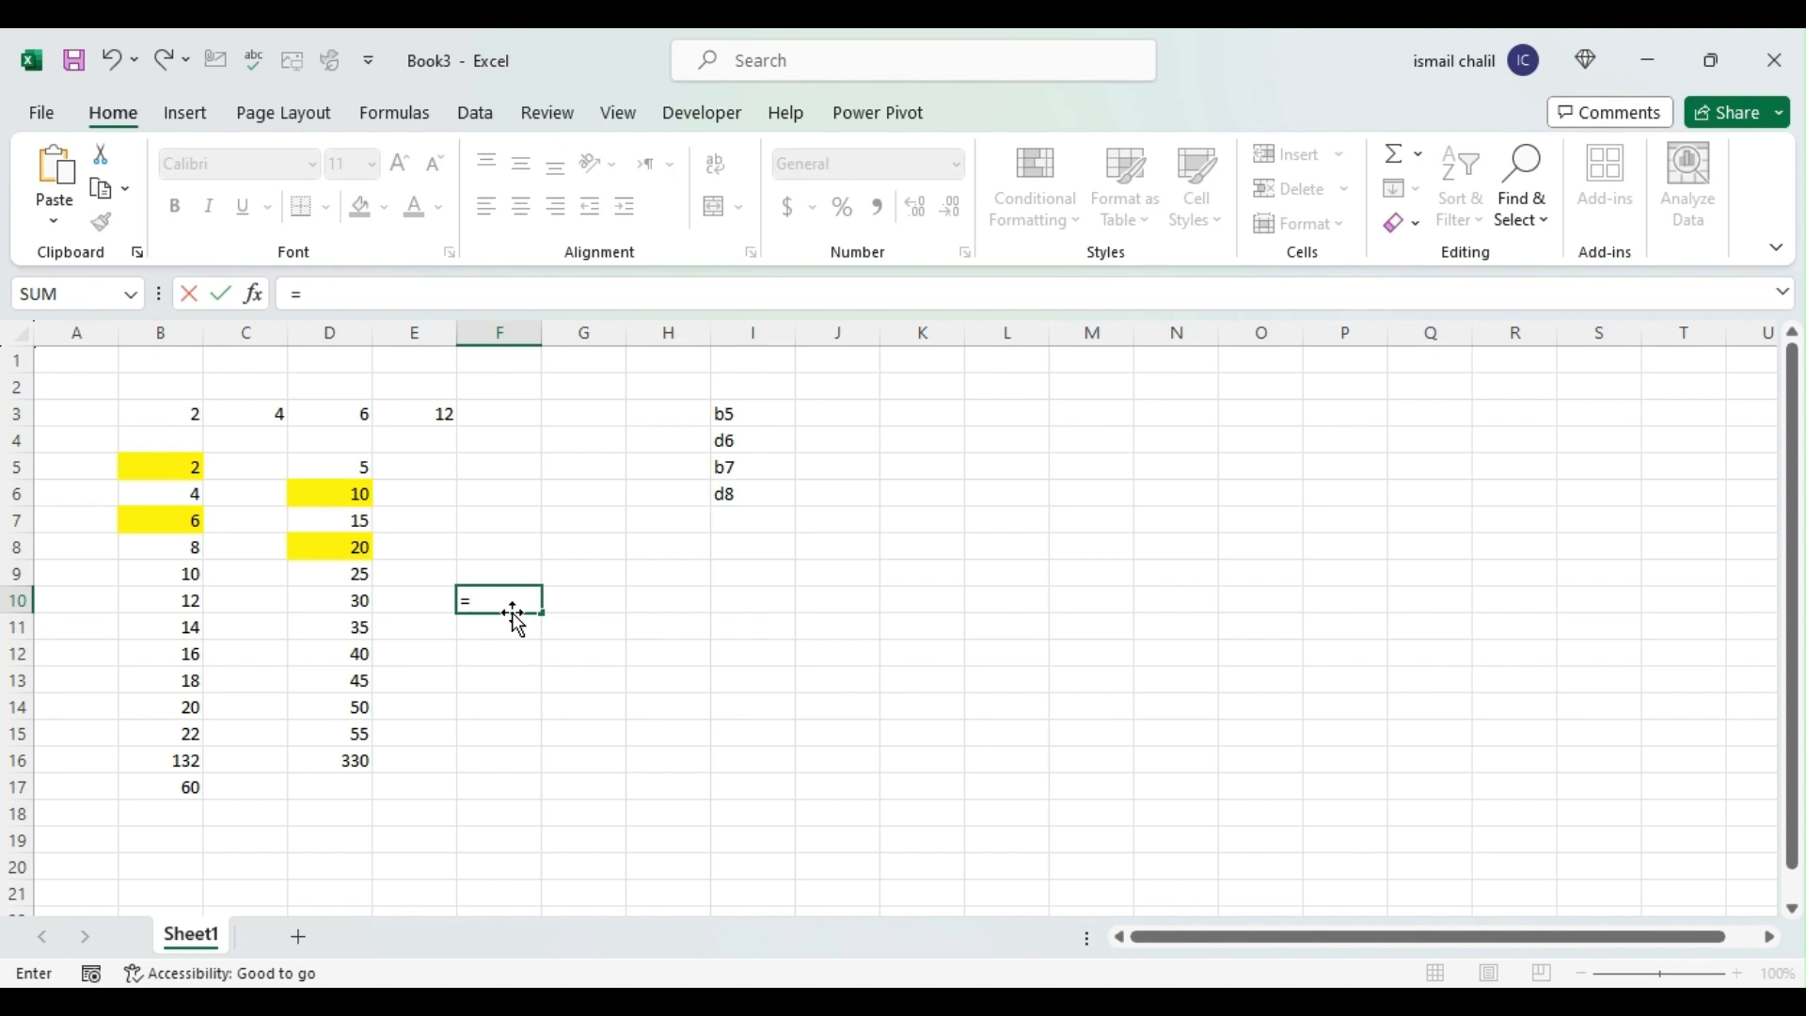
pyautogui.write('sum')
pyautogui.press('Tab')
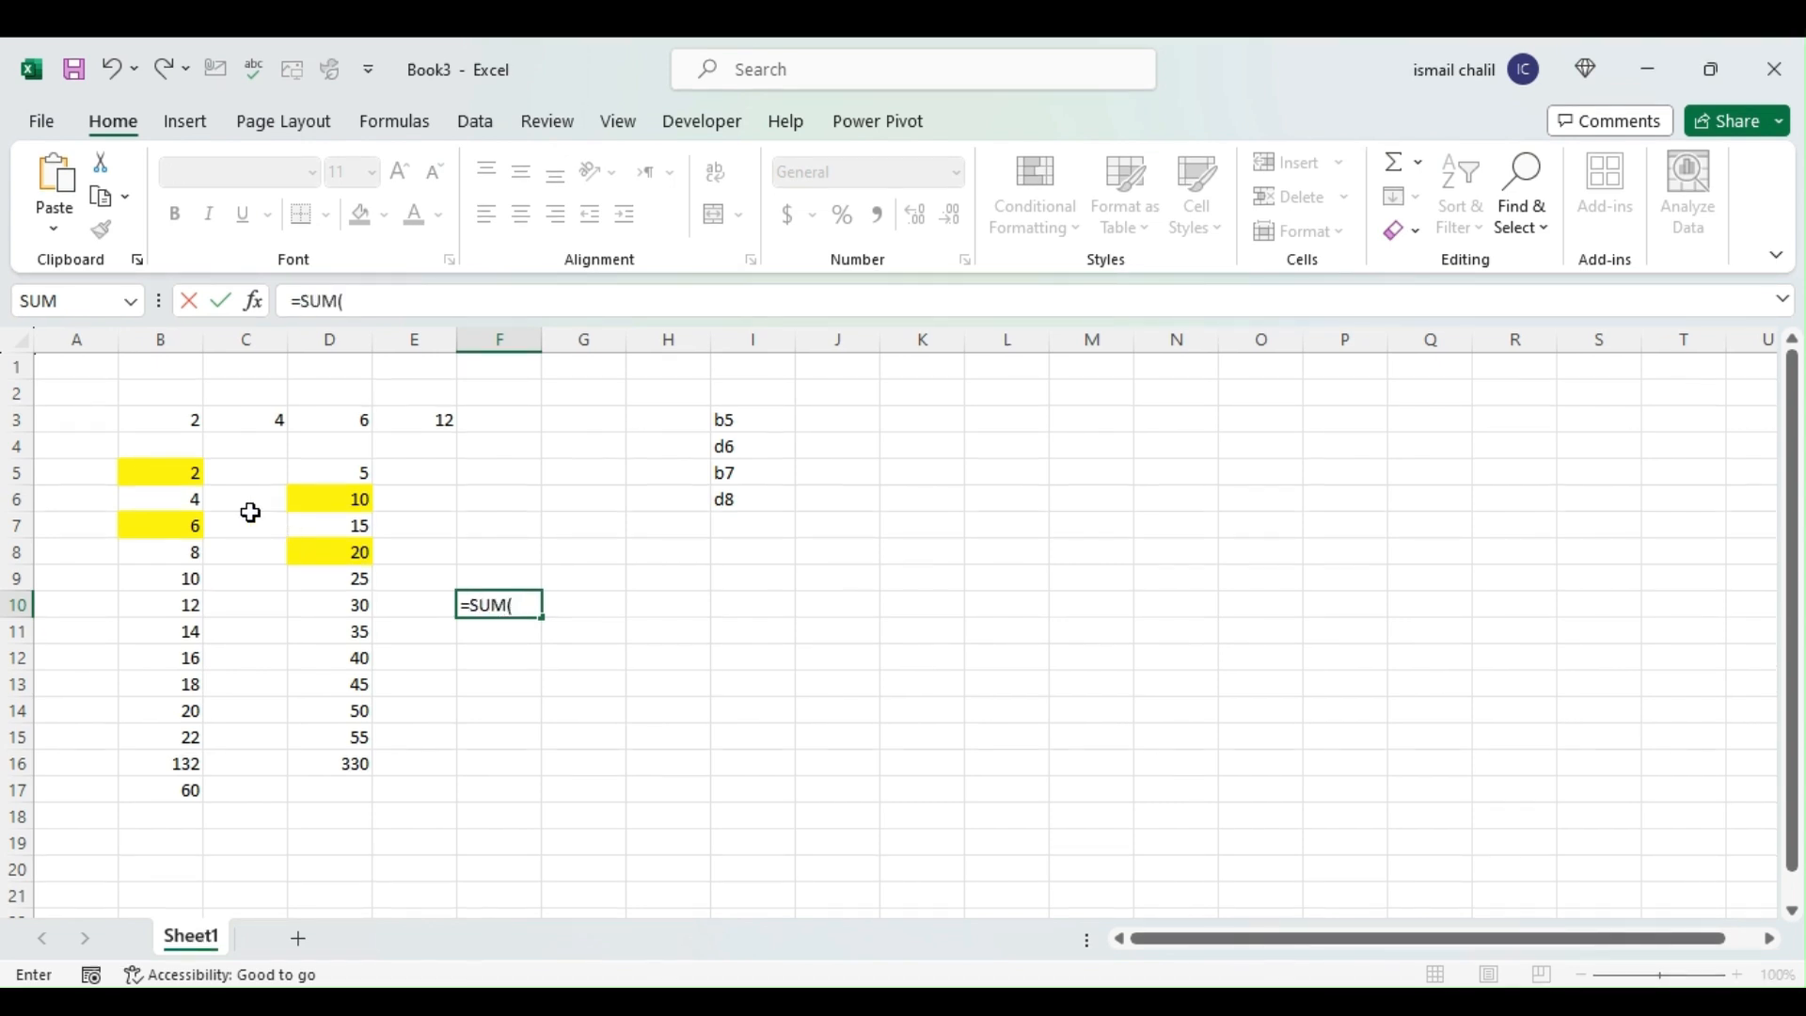
pyautogui.write('b5,')
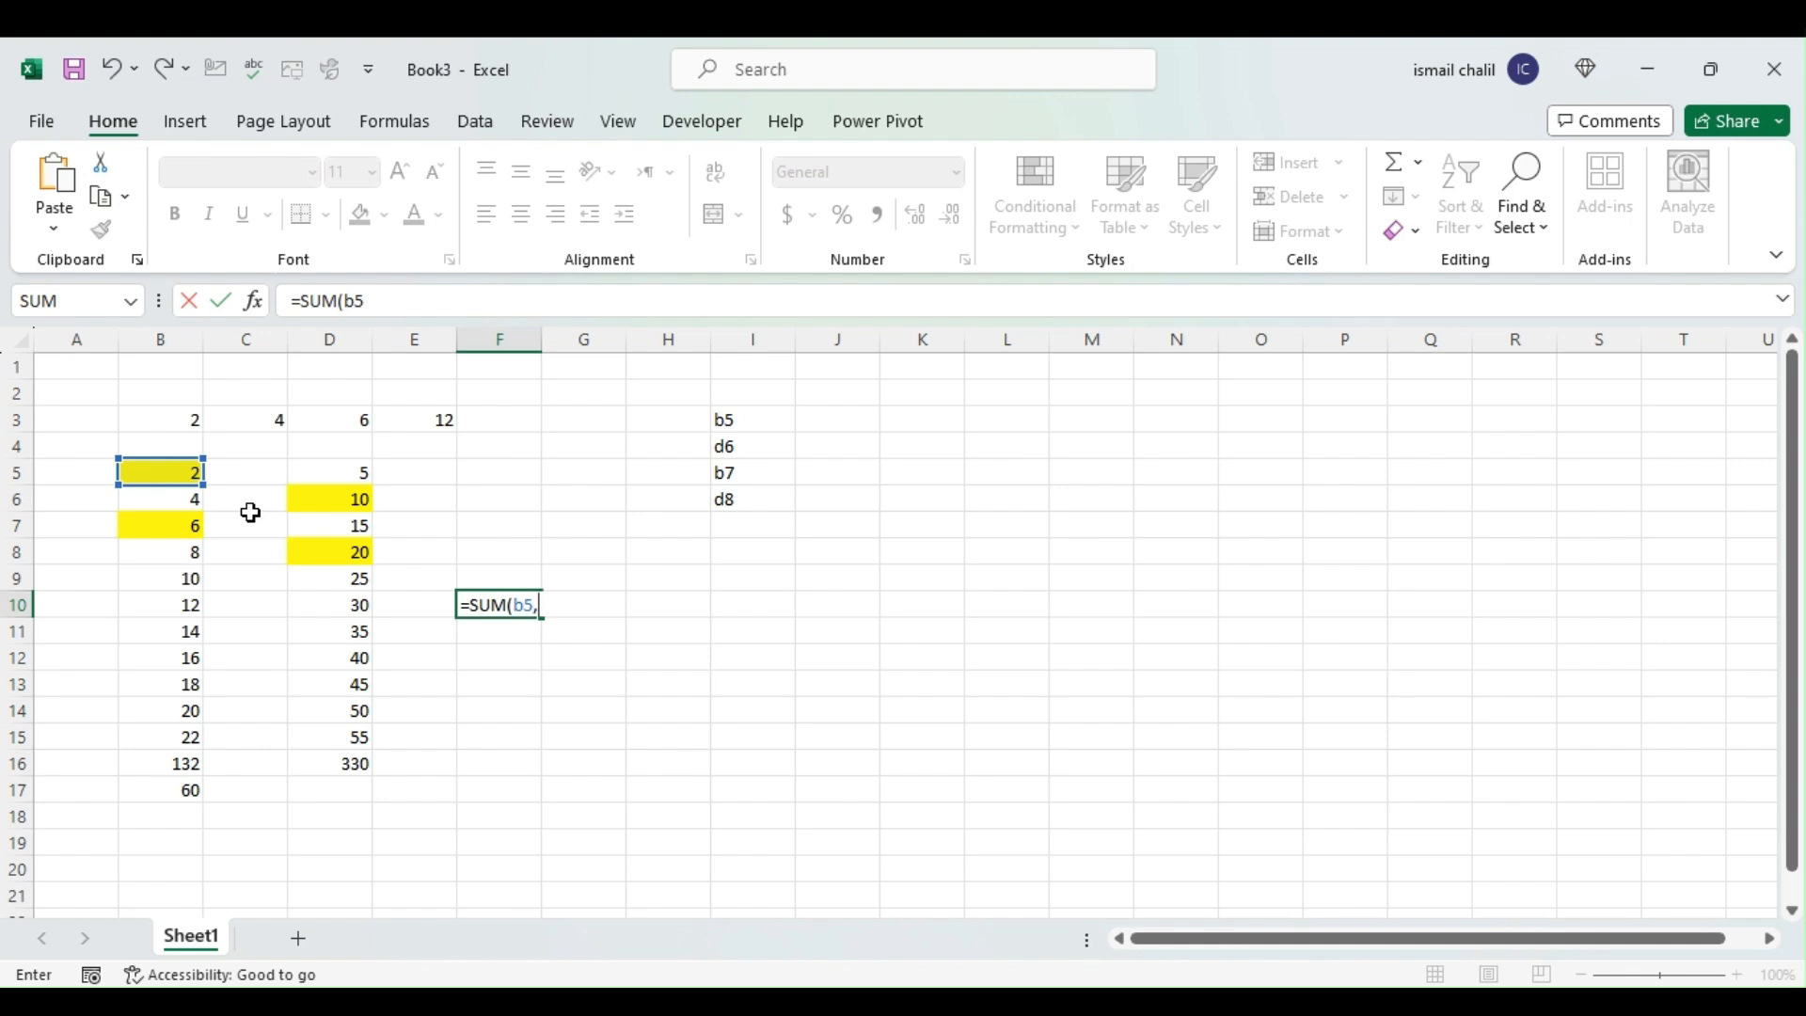
pyautogui.write('d6')
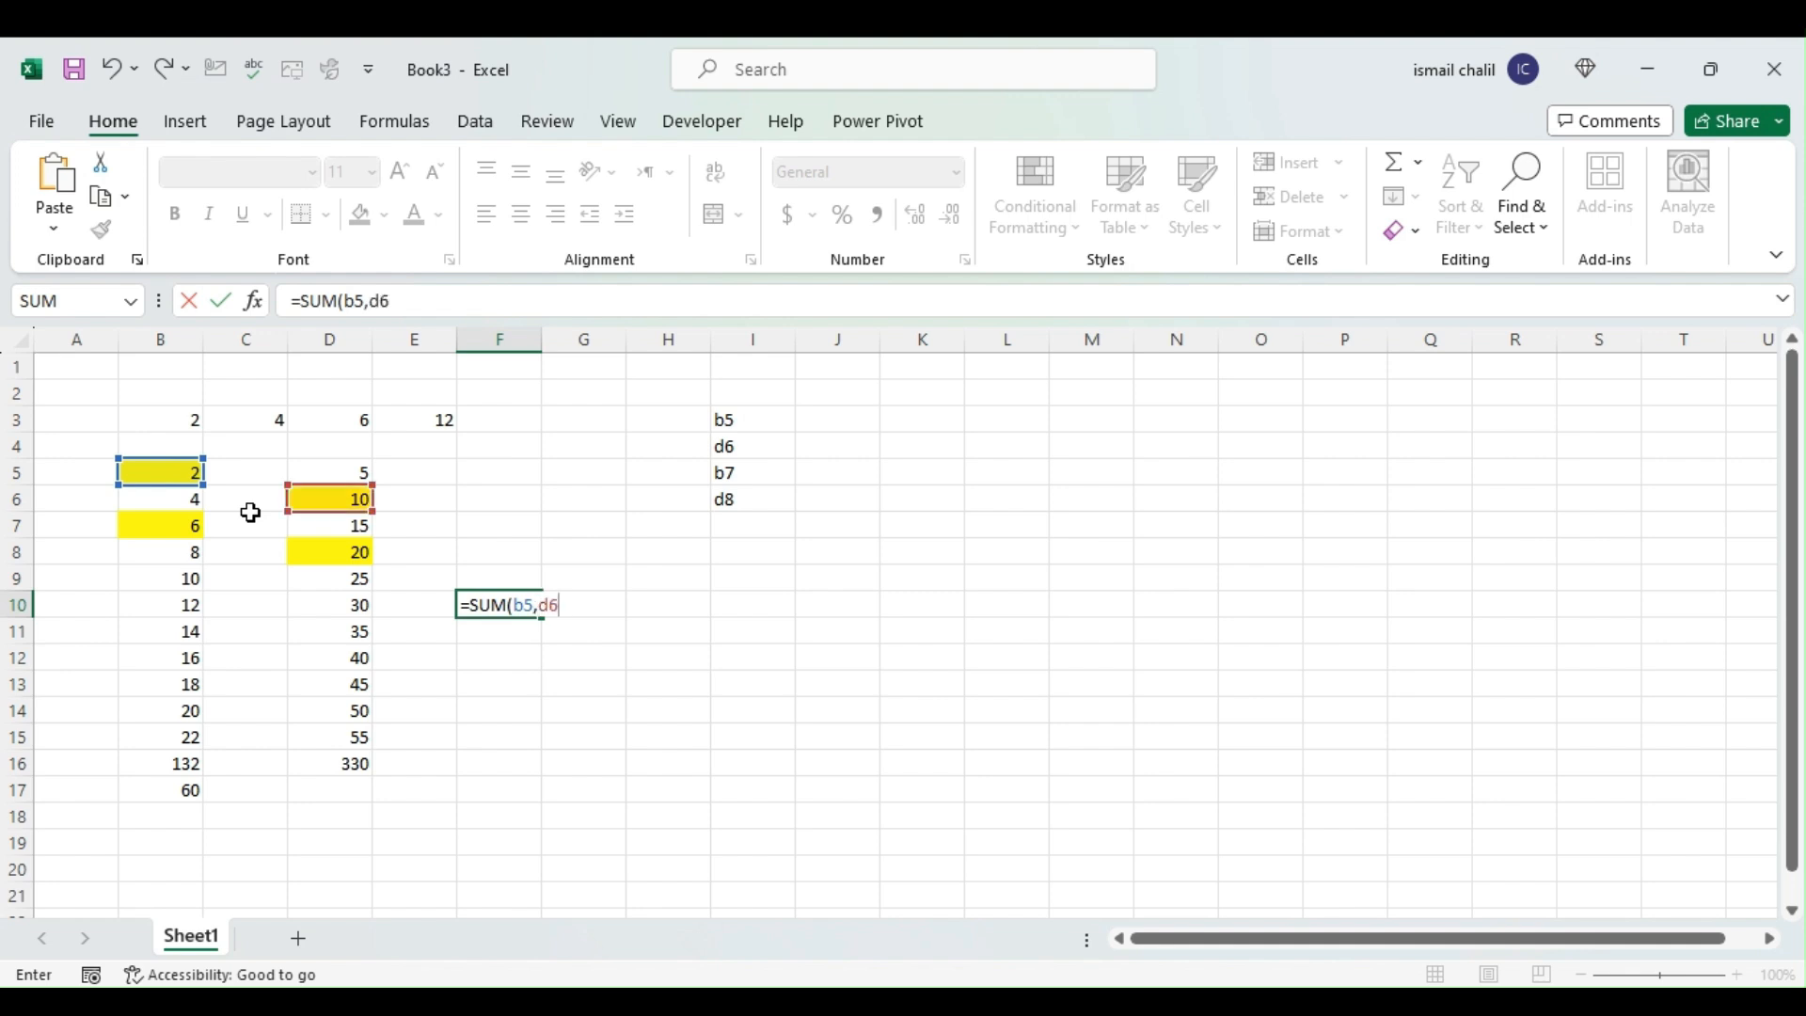
pyautogui.write(',b7')
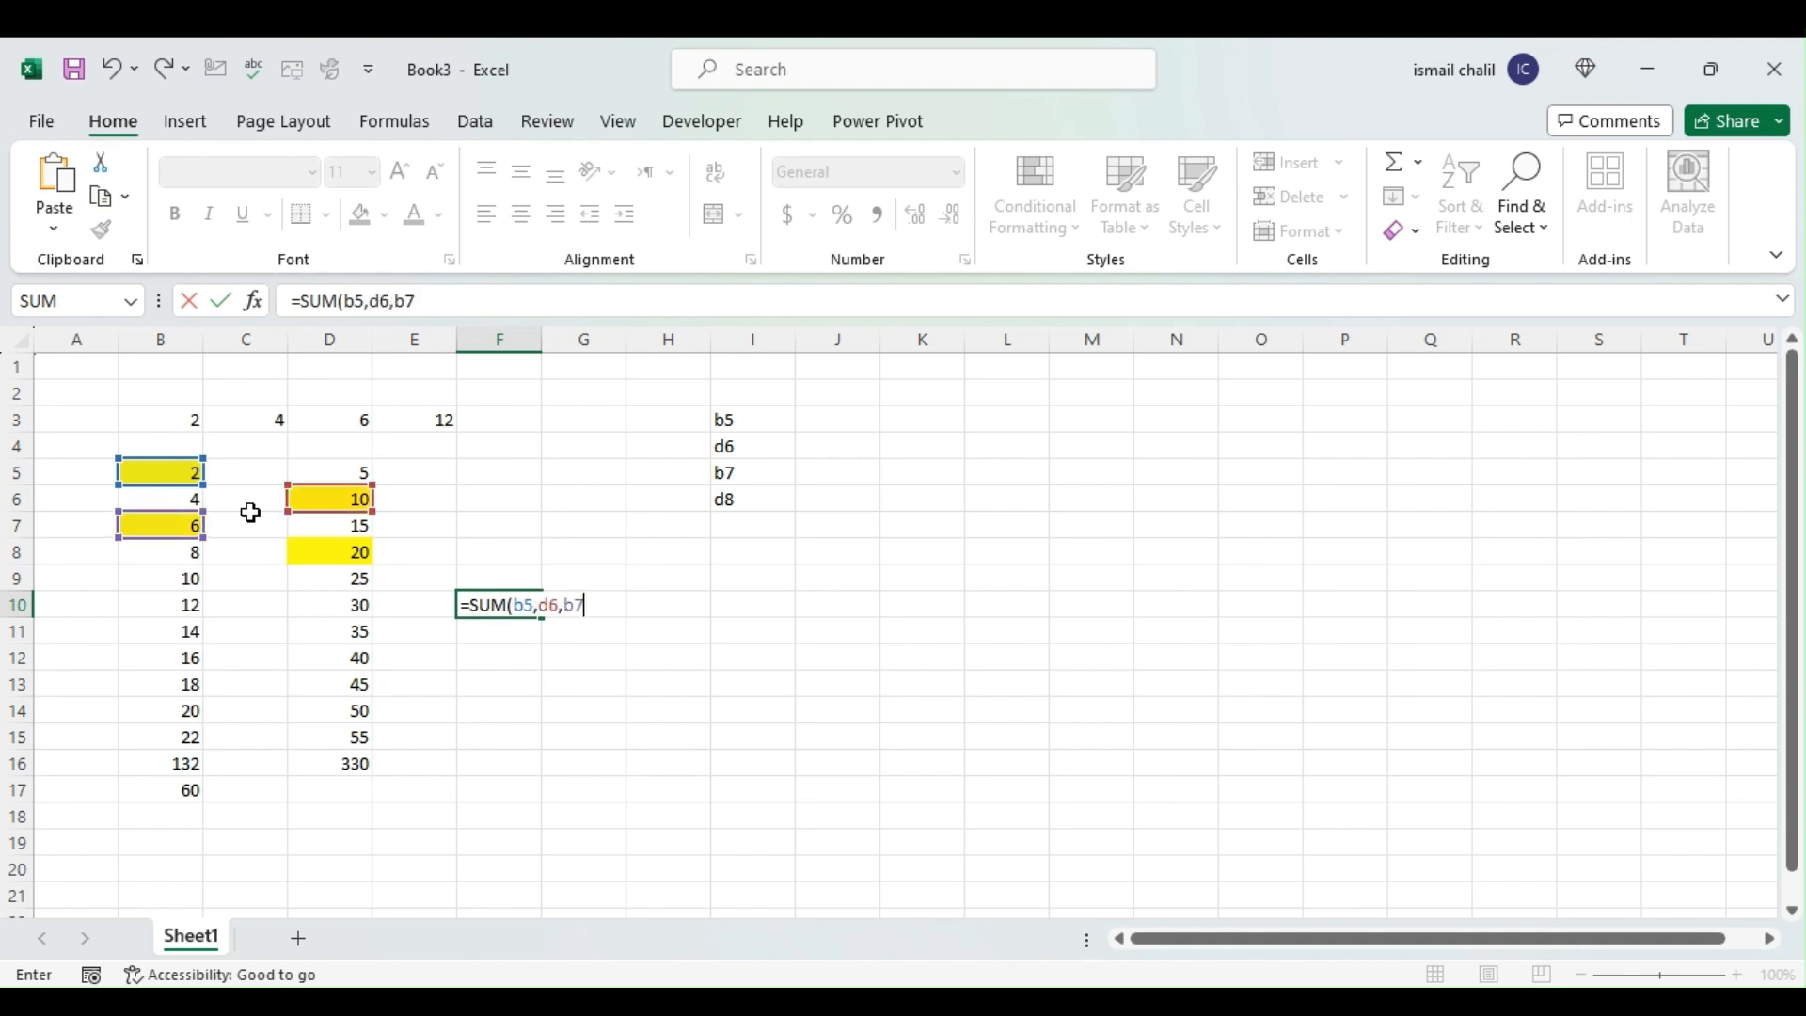
pyautogui.write(',d8')
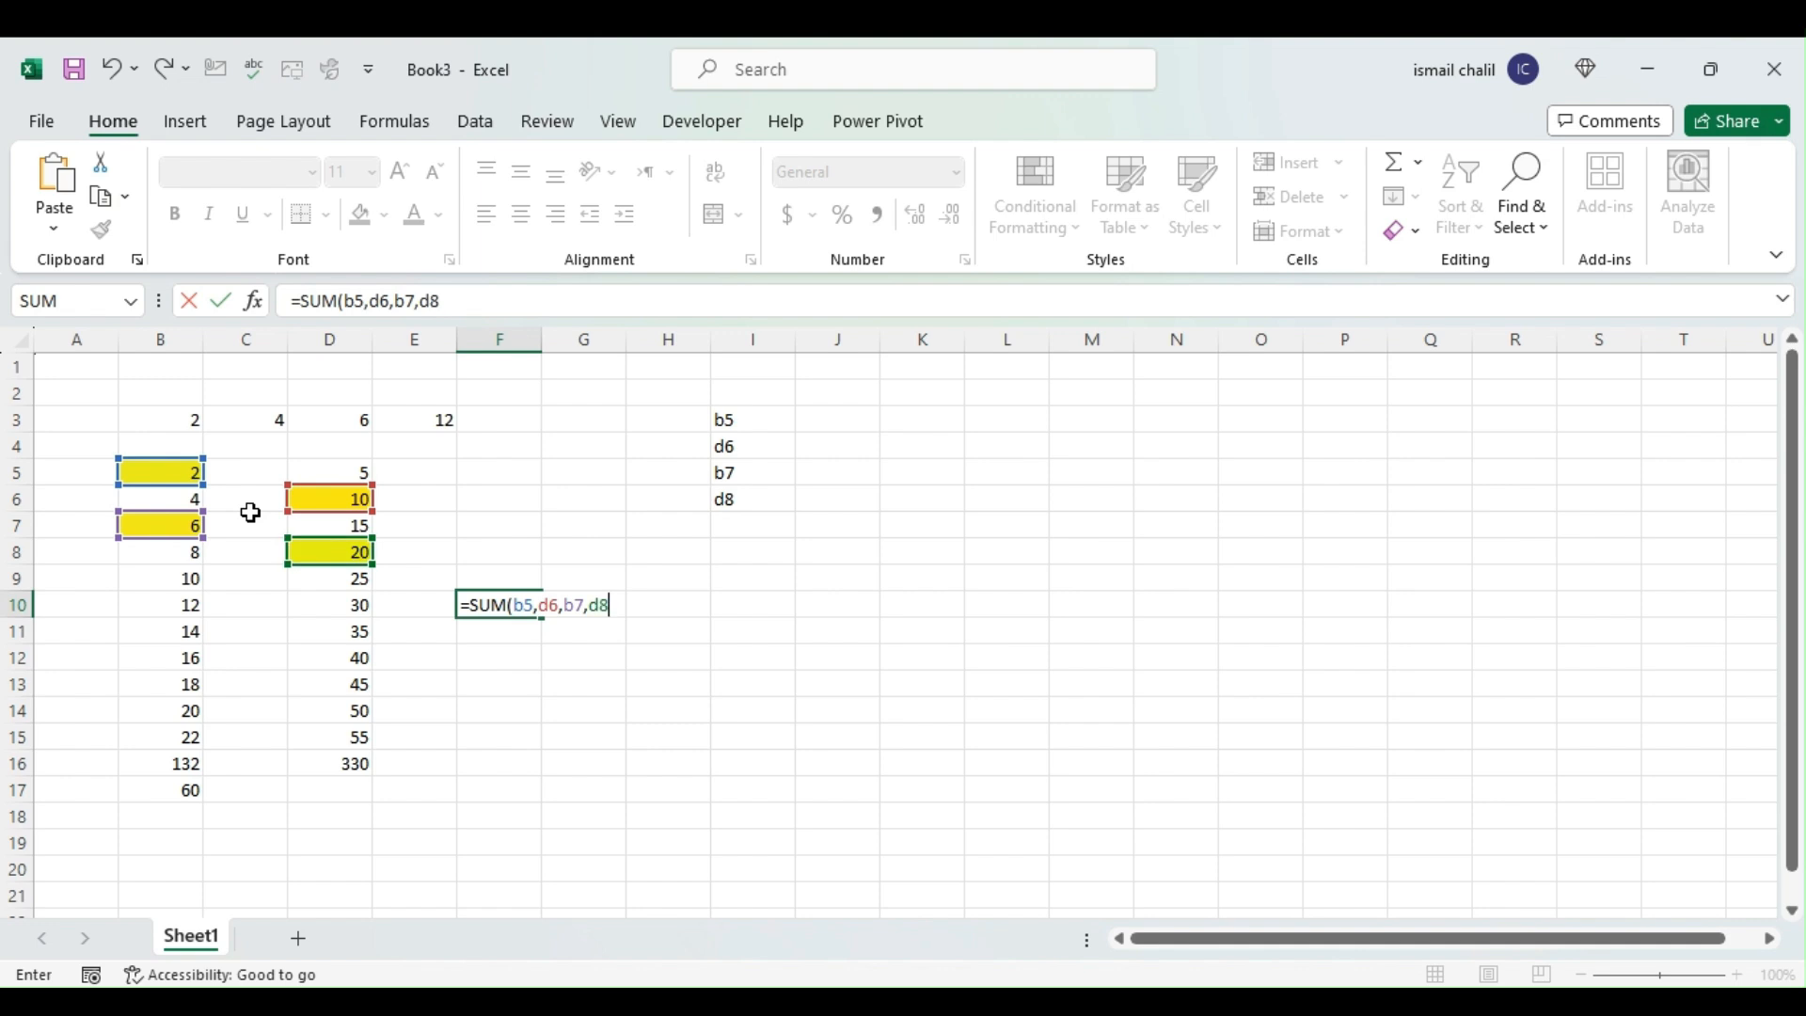
pyautogui.press('Return')
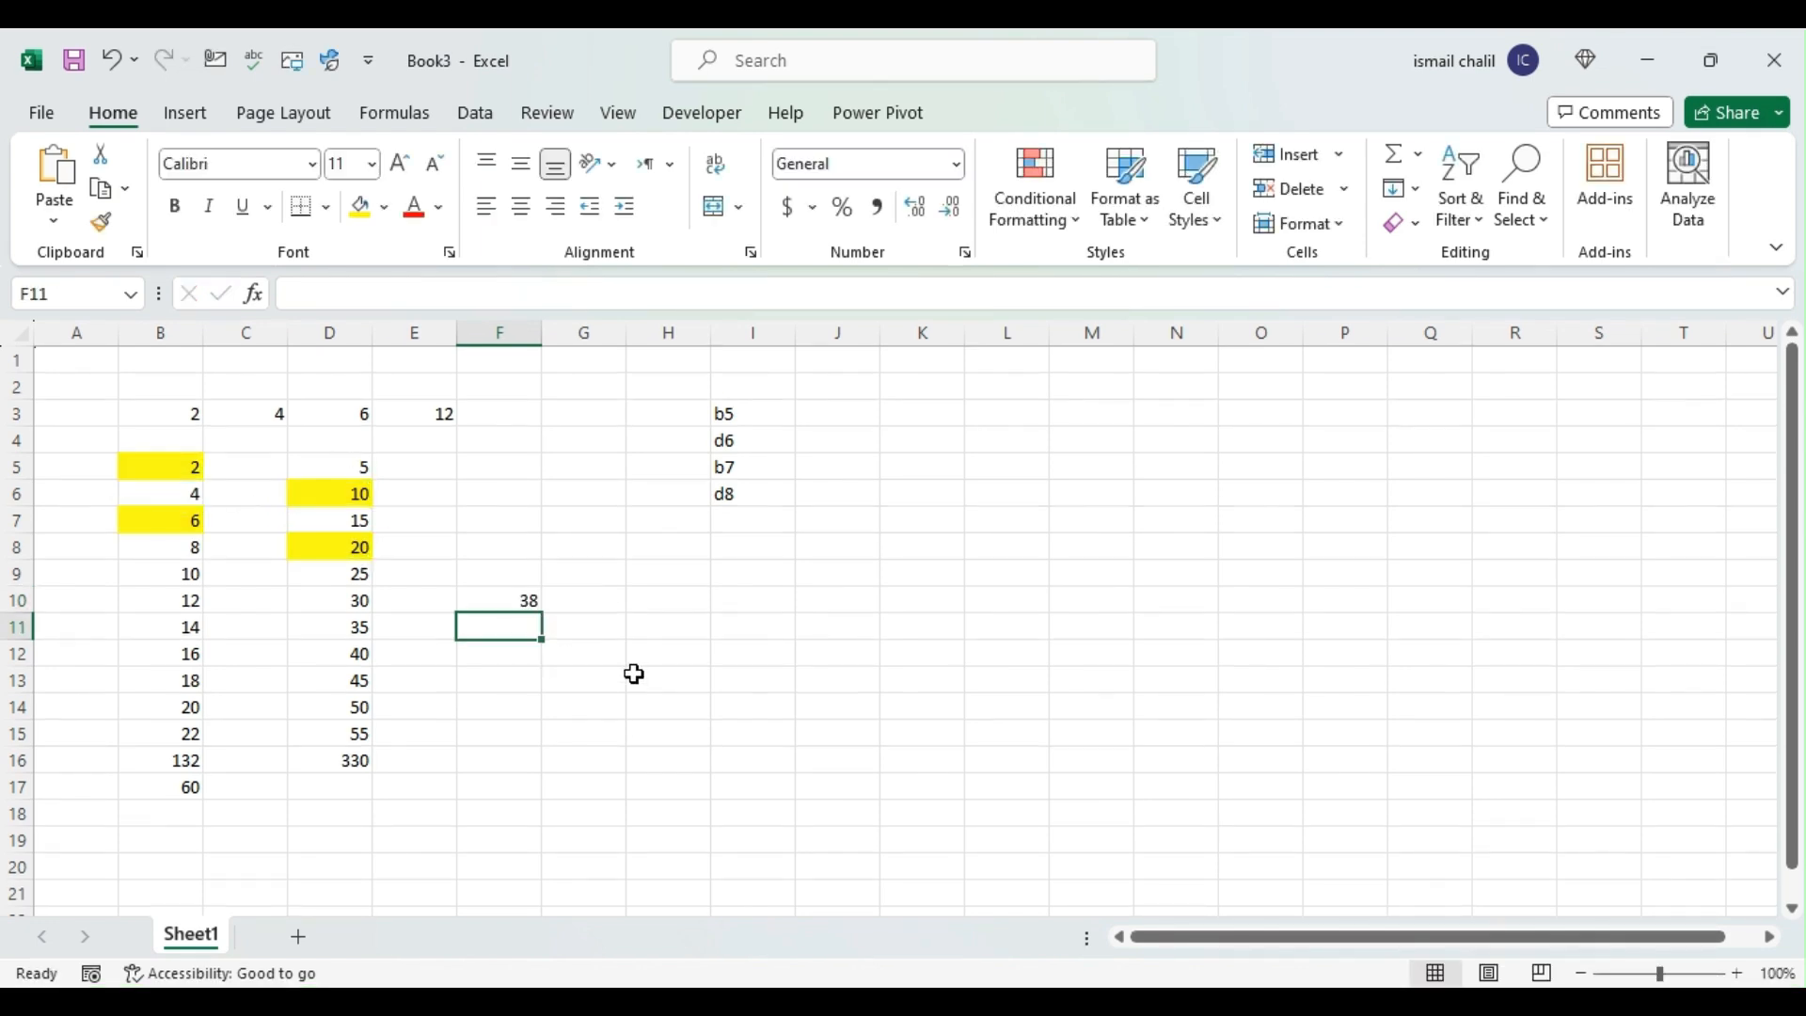
# Step: Enter =SUM(B5,D6,B7,D8) in F11, picking each yellow cell from the sheet as a separate argument
pyautogui.write('=su')
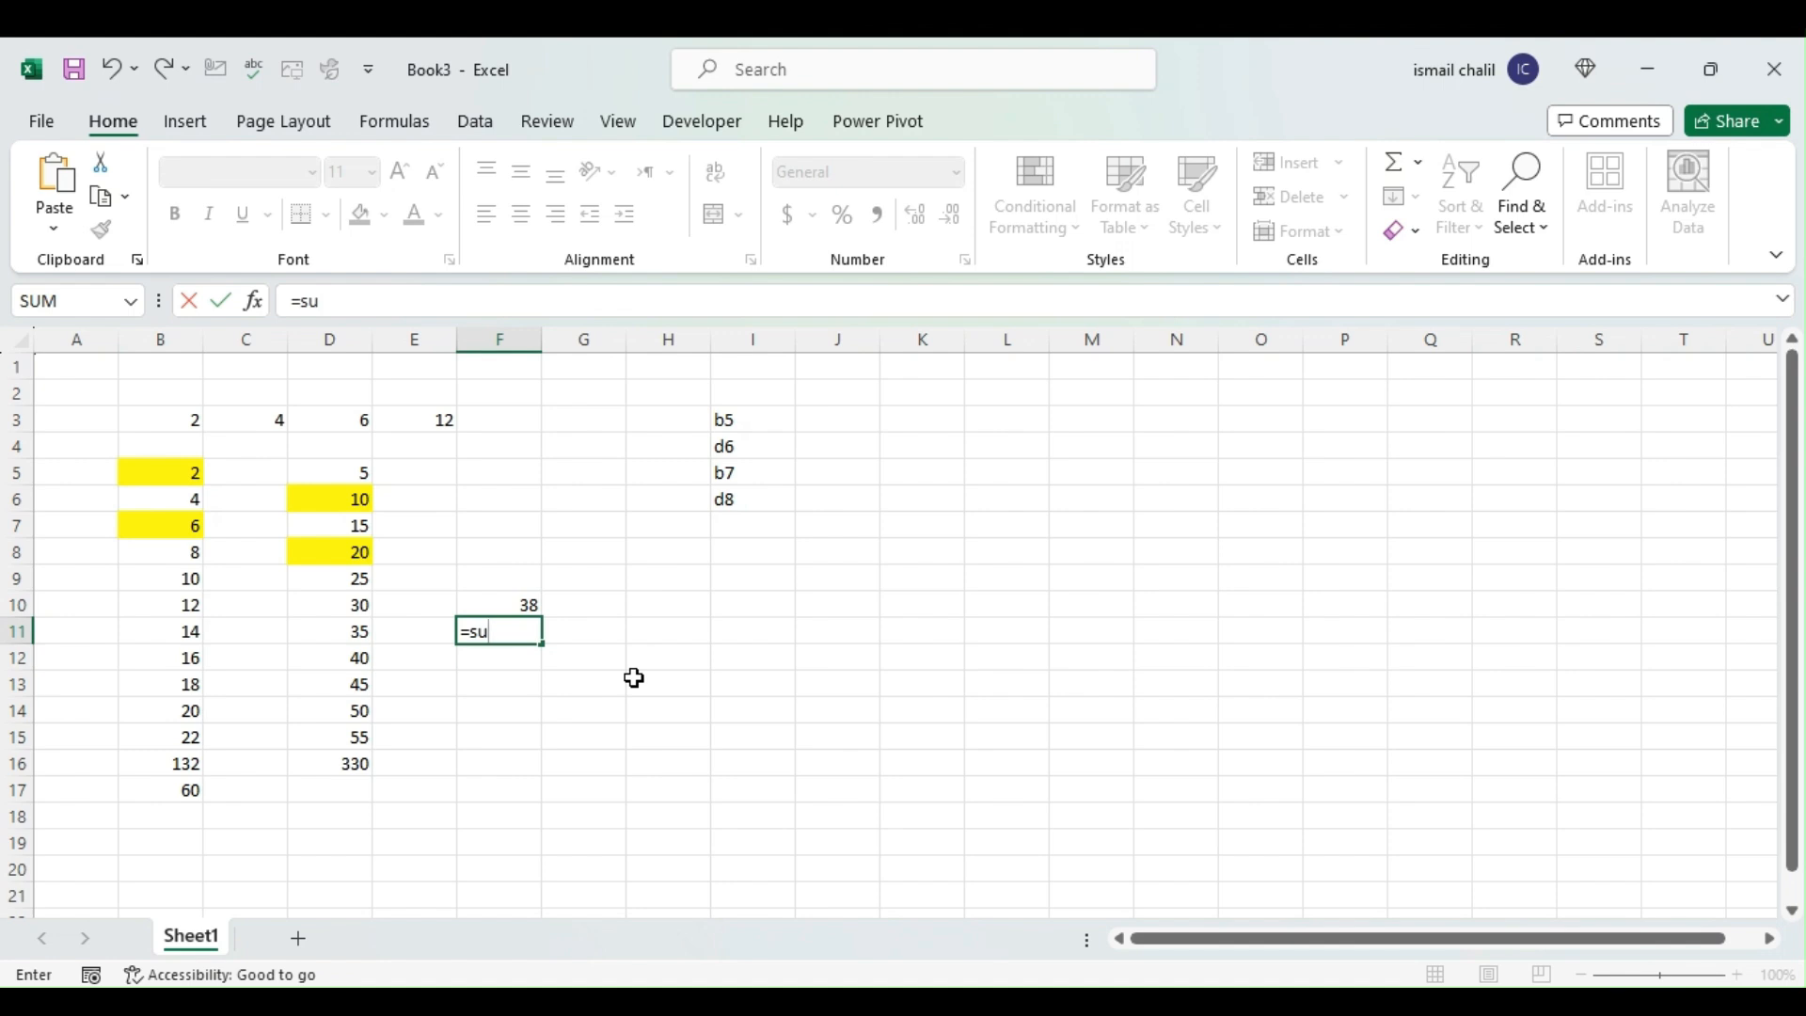
pyautogui.write('m')
pyautogui.press('Tab')
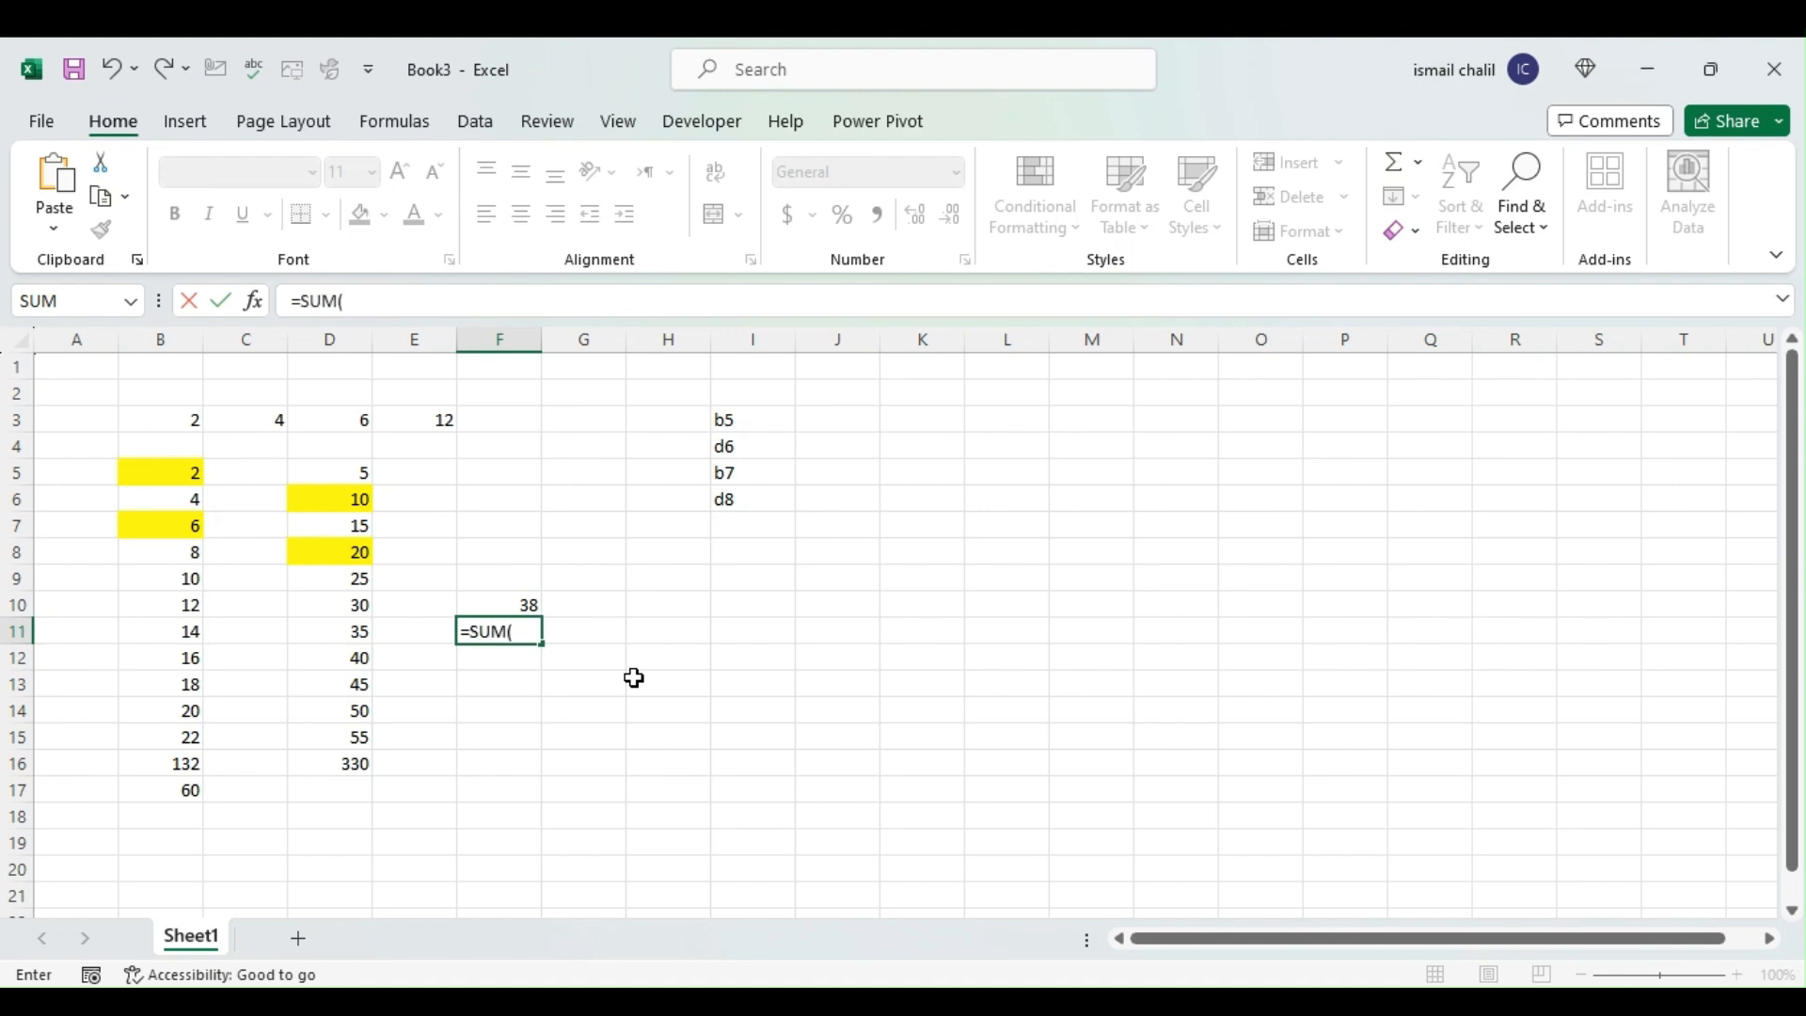
pyautogui.click(161, 471)
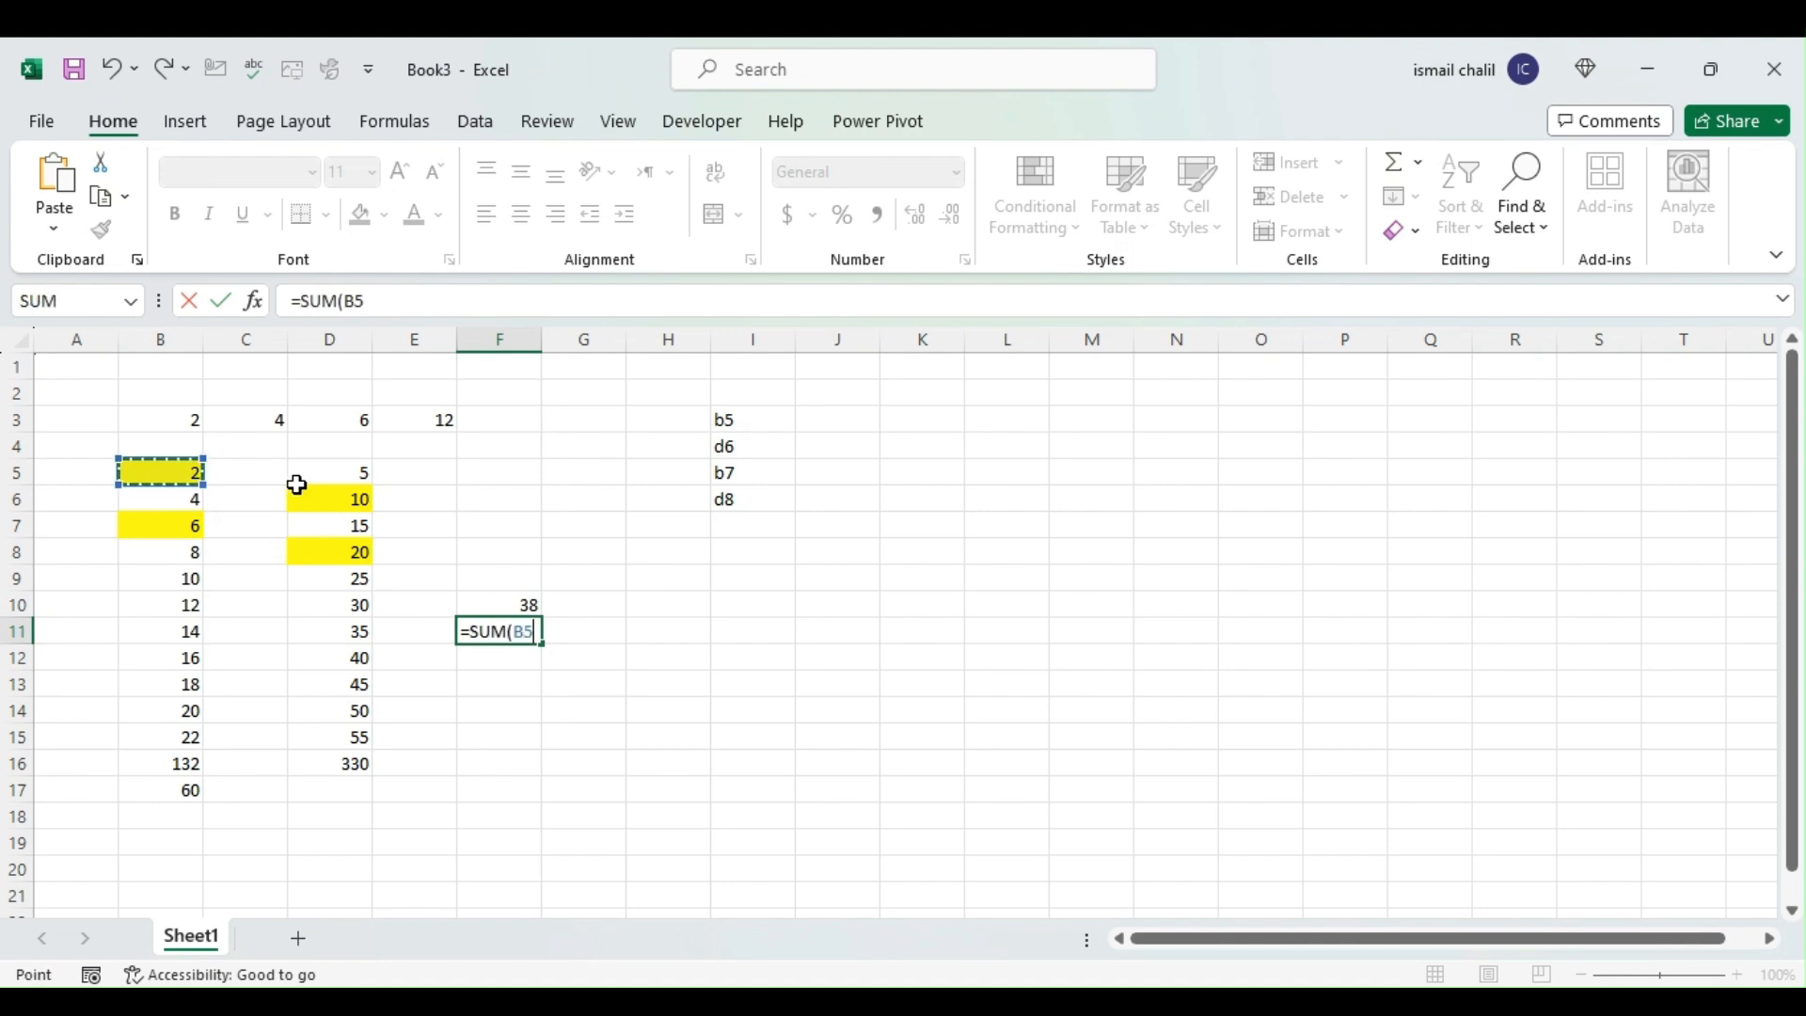
pyautogui.click(326, 500)
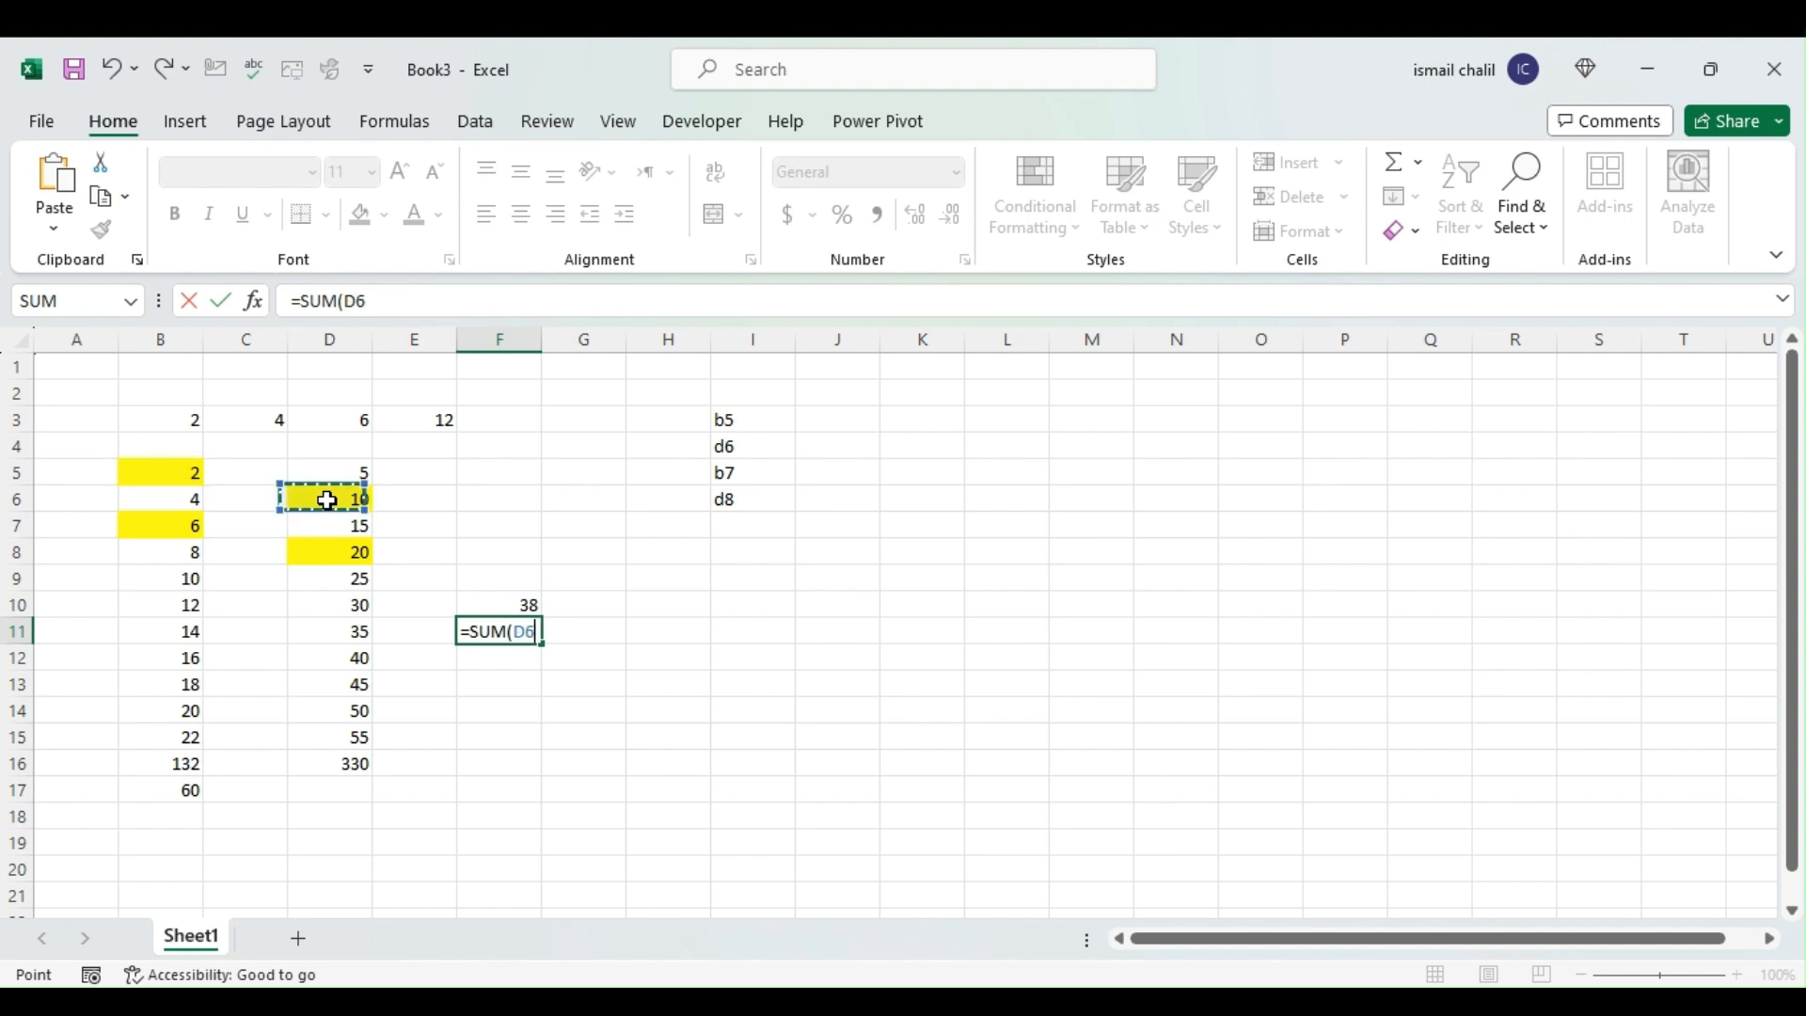
pyautogui.click(154, 471)
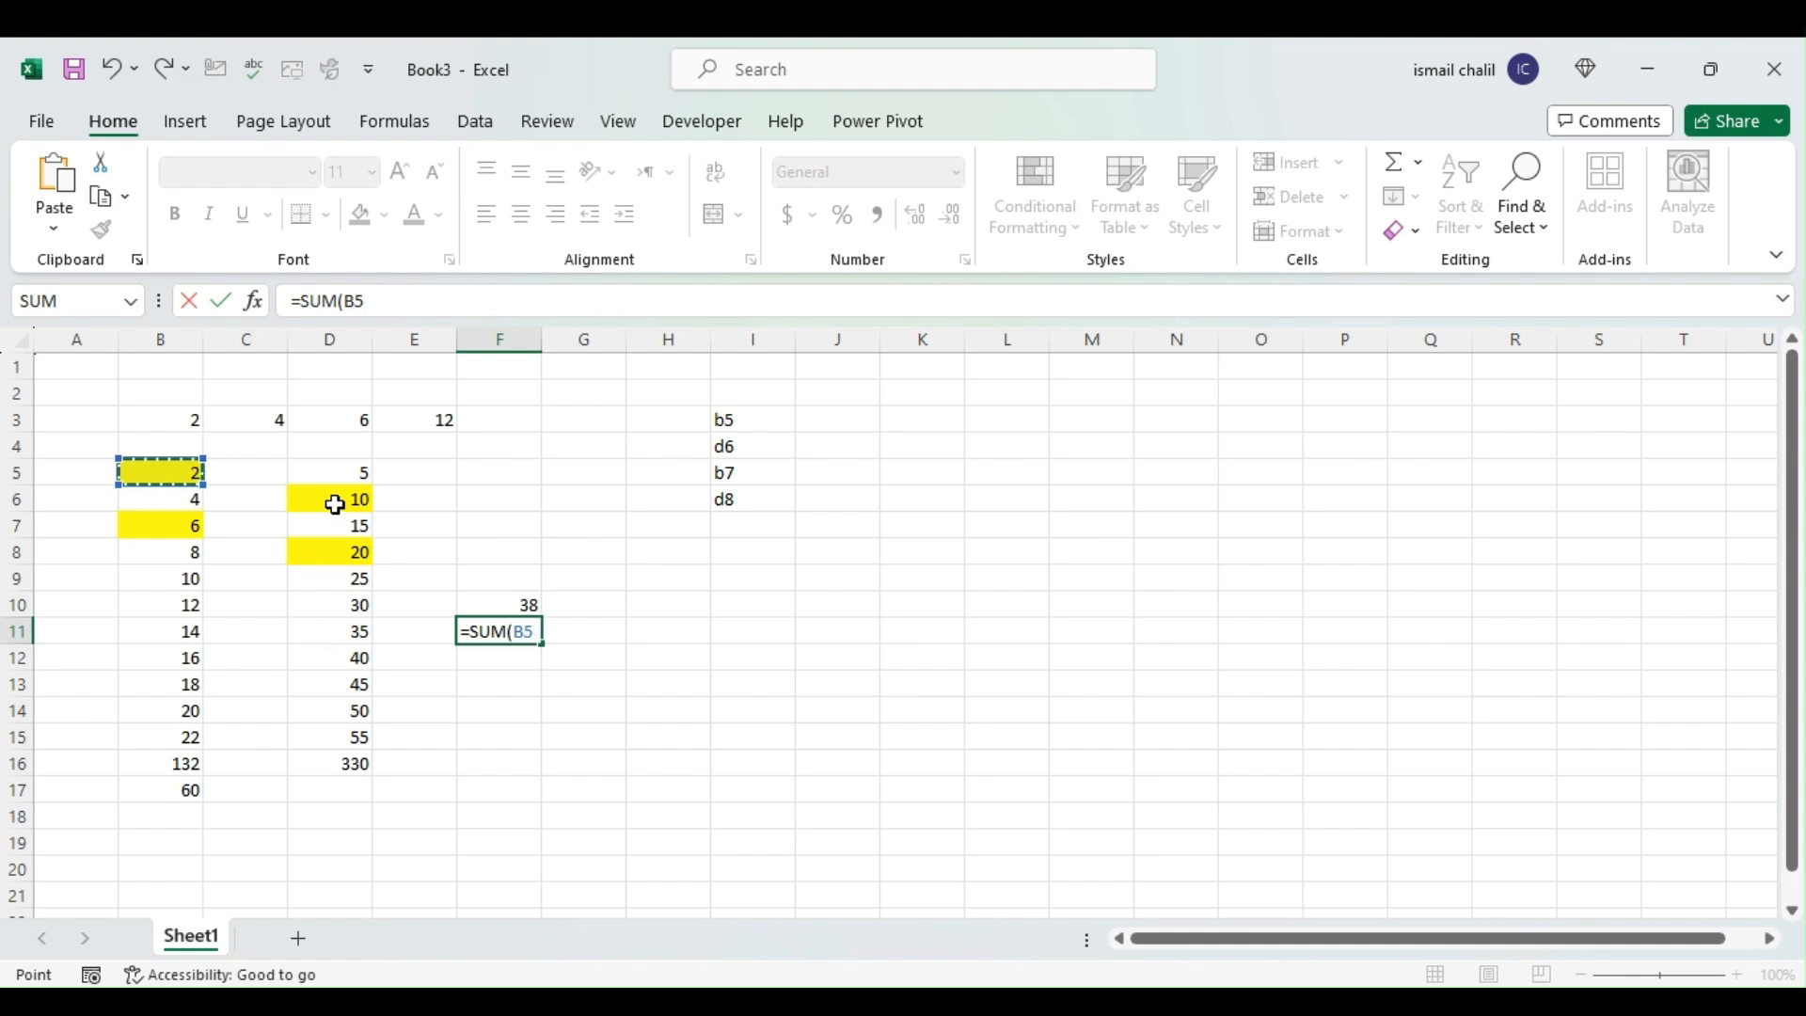
pyautogui.write(',')
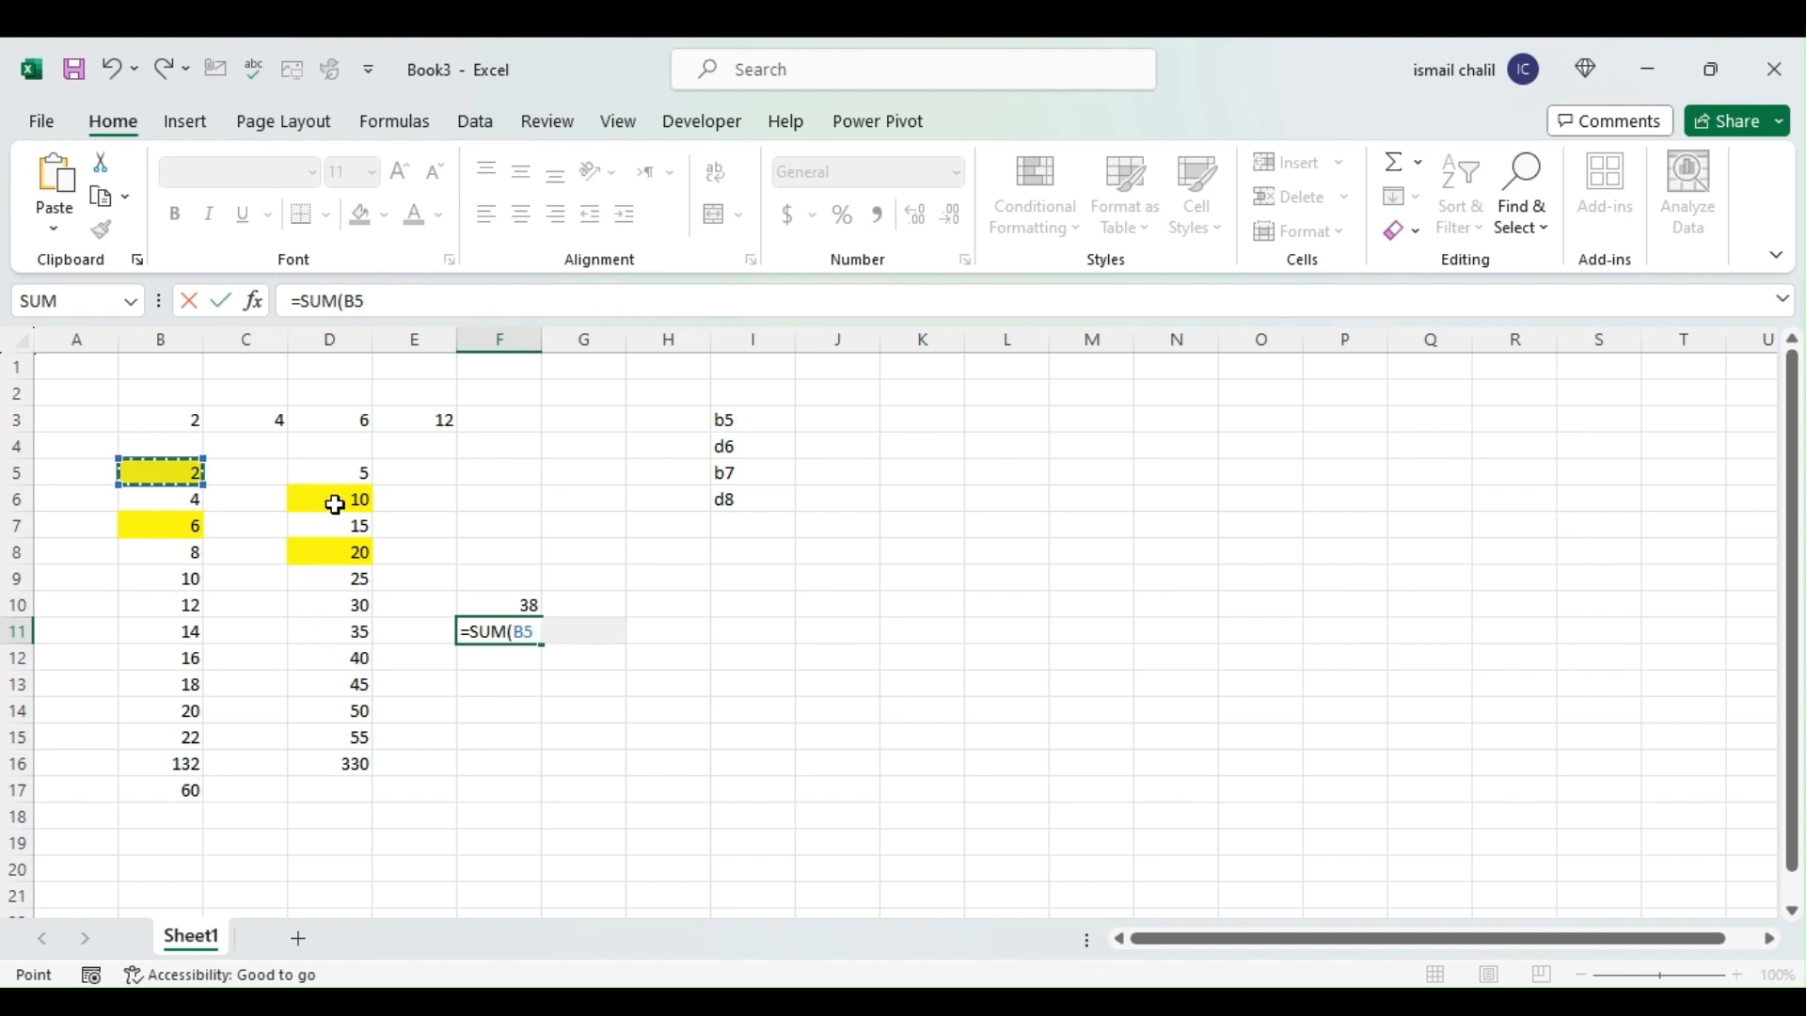
pyautogui.click(334, 502)
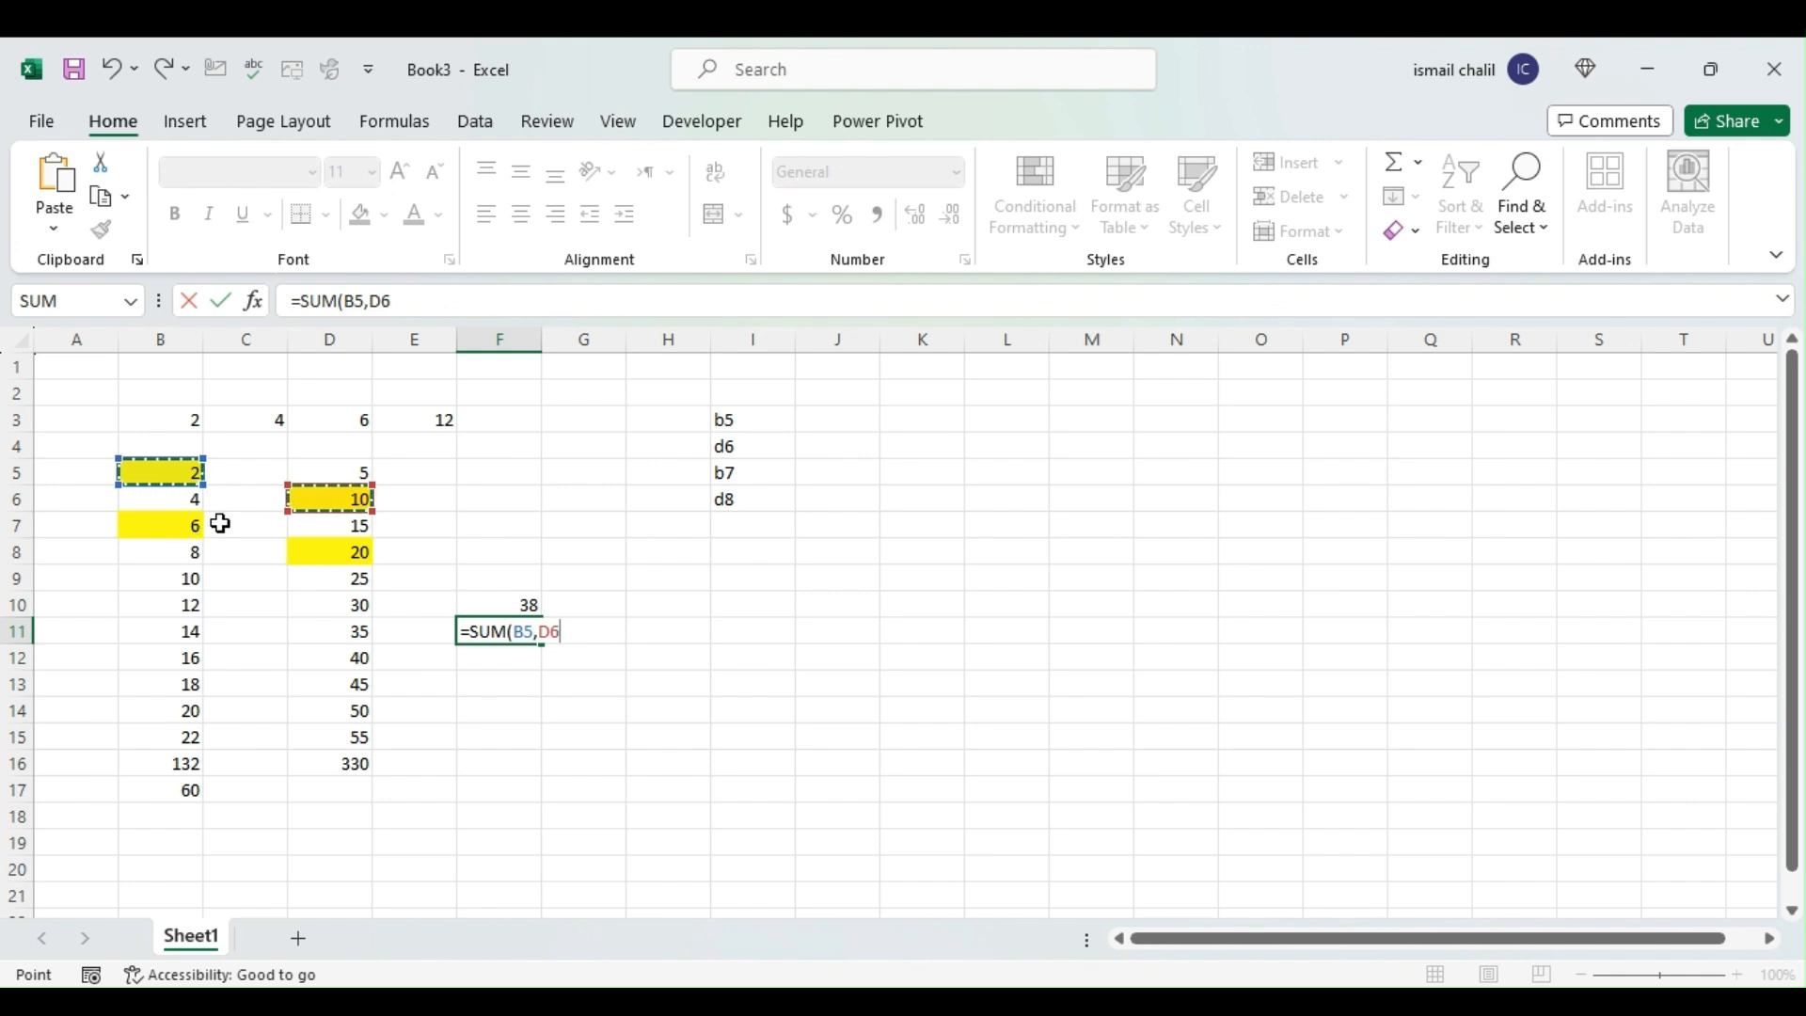
pyautogui.write(',')
pyautogui.click(151, 532)
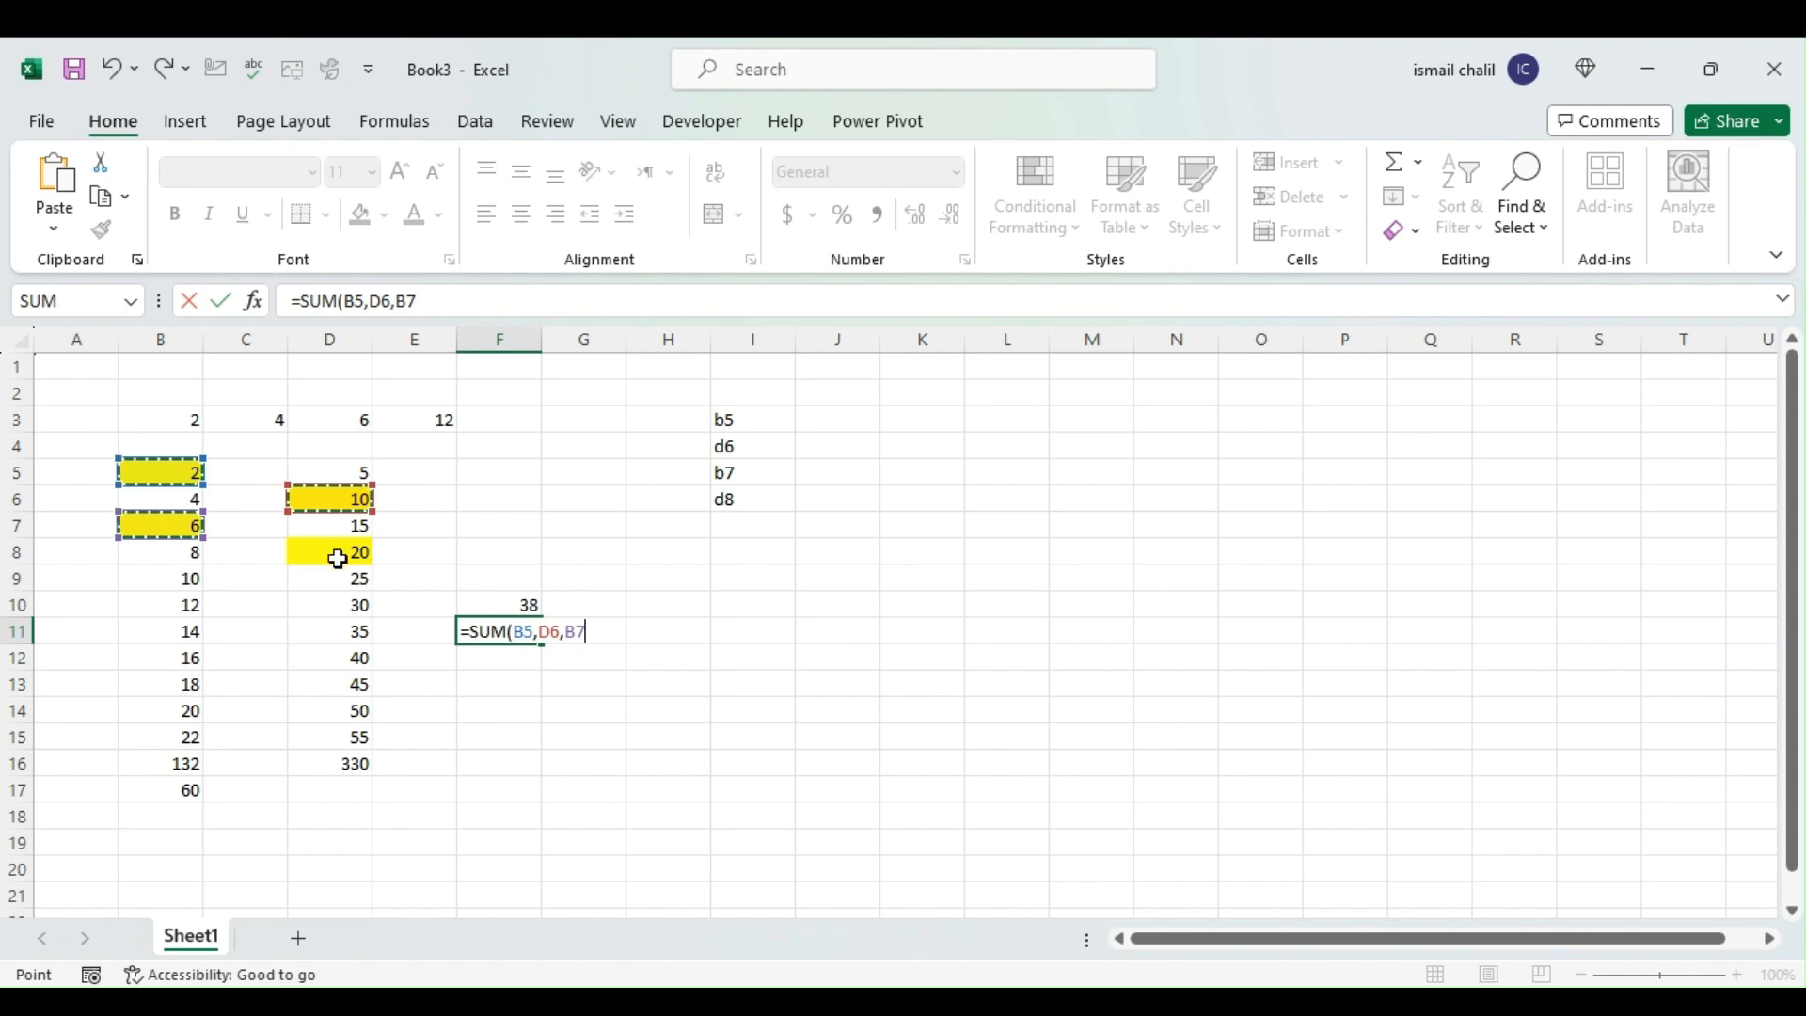
pyautogui.write(',')
pyautogui.click(336, 557)
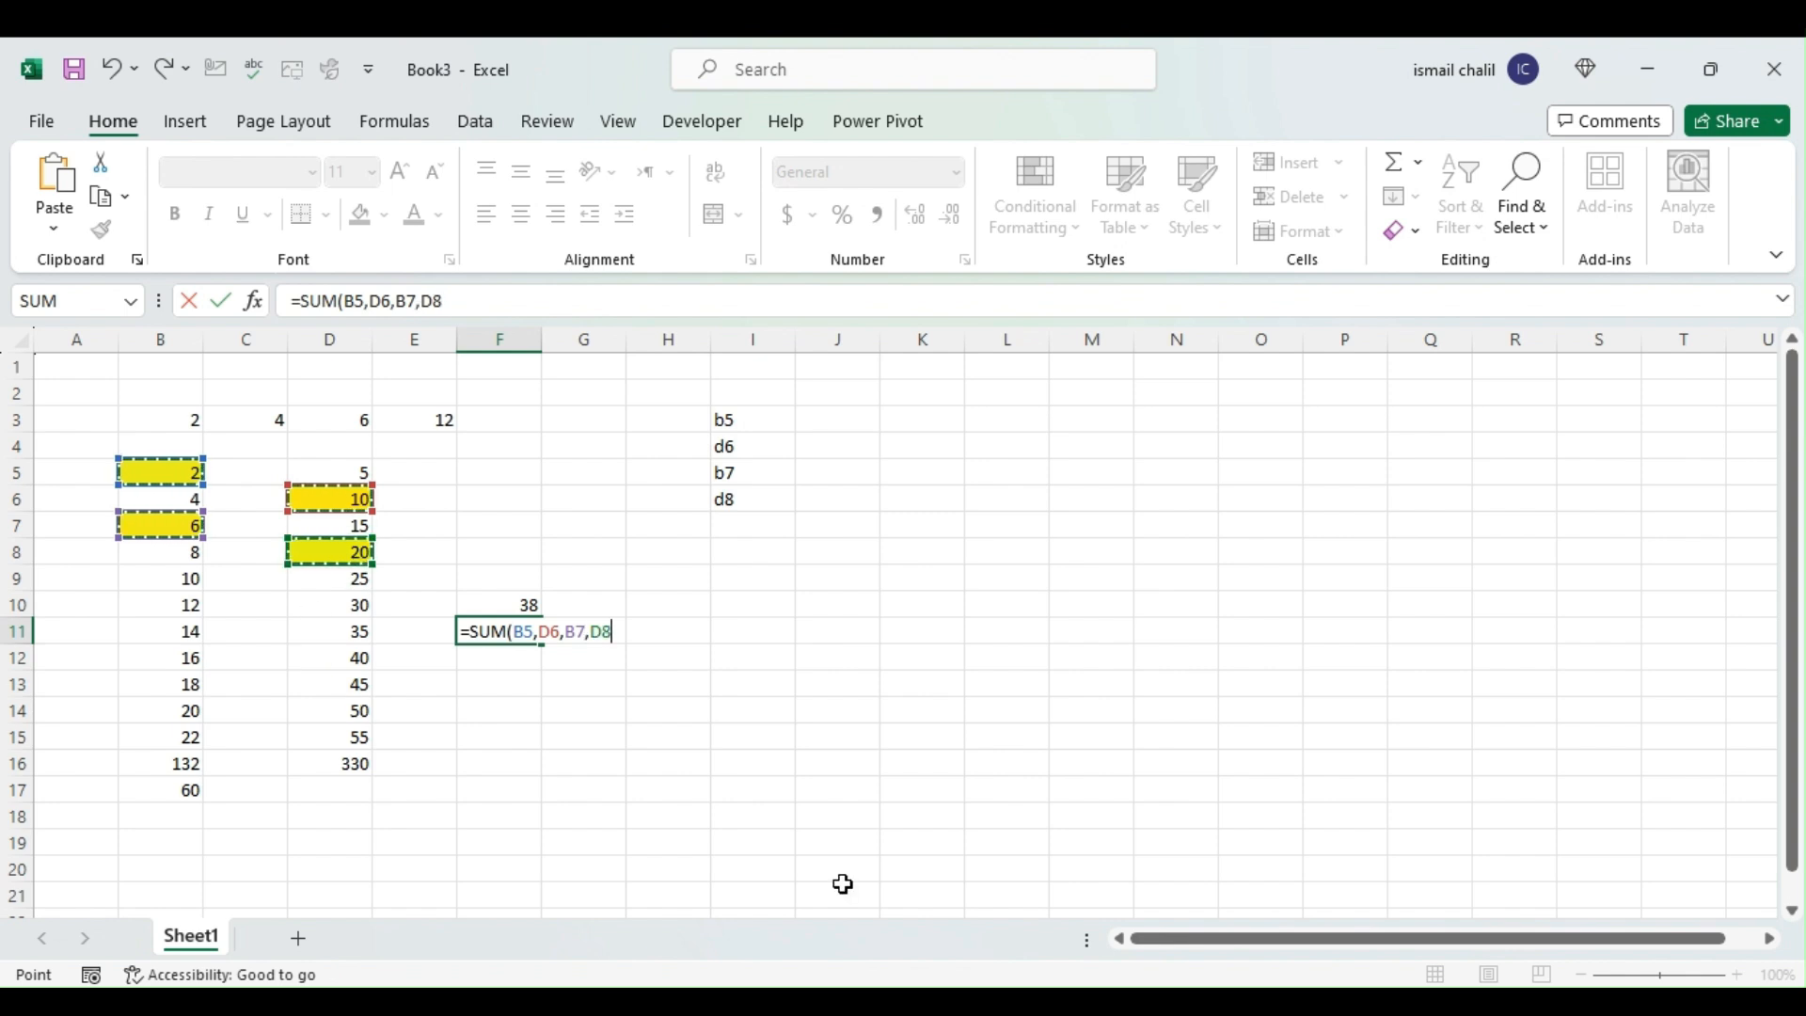
pyautogui.write(')')
pyautogui.press('Return')
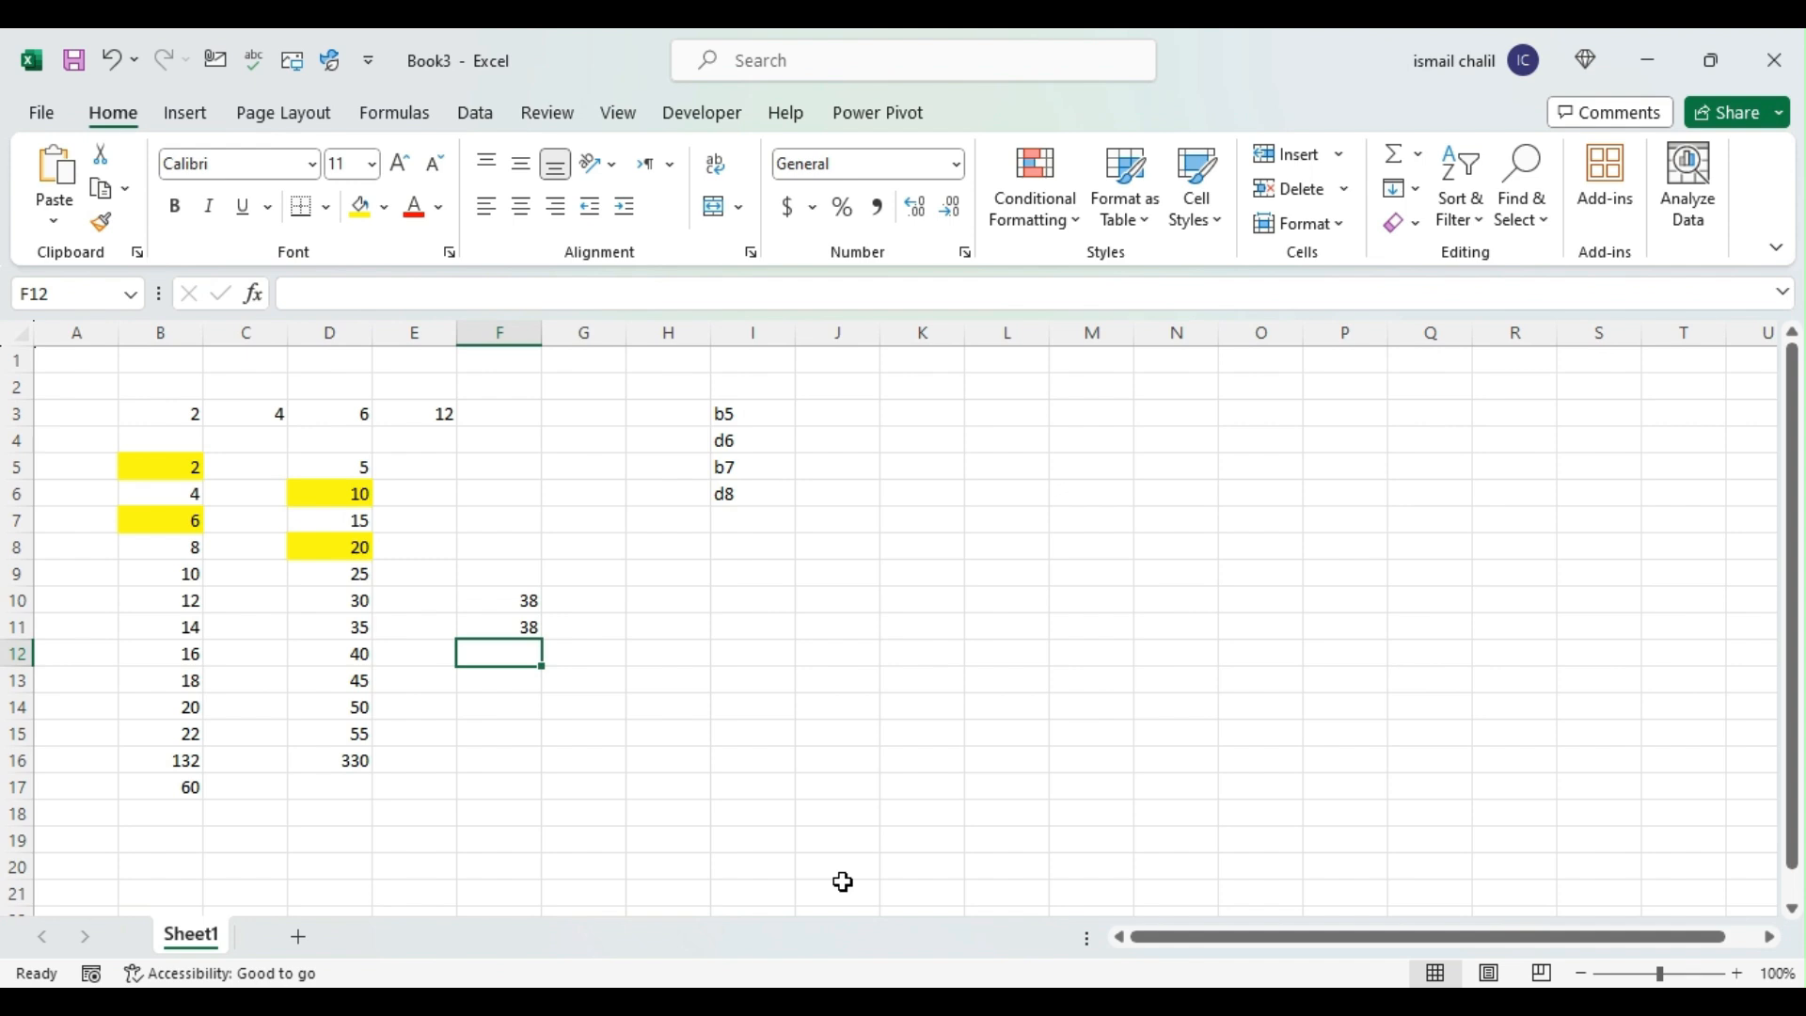